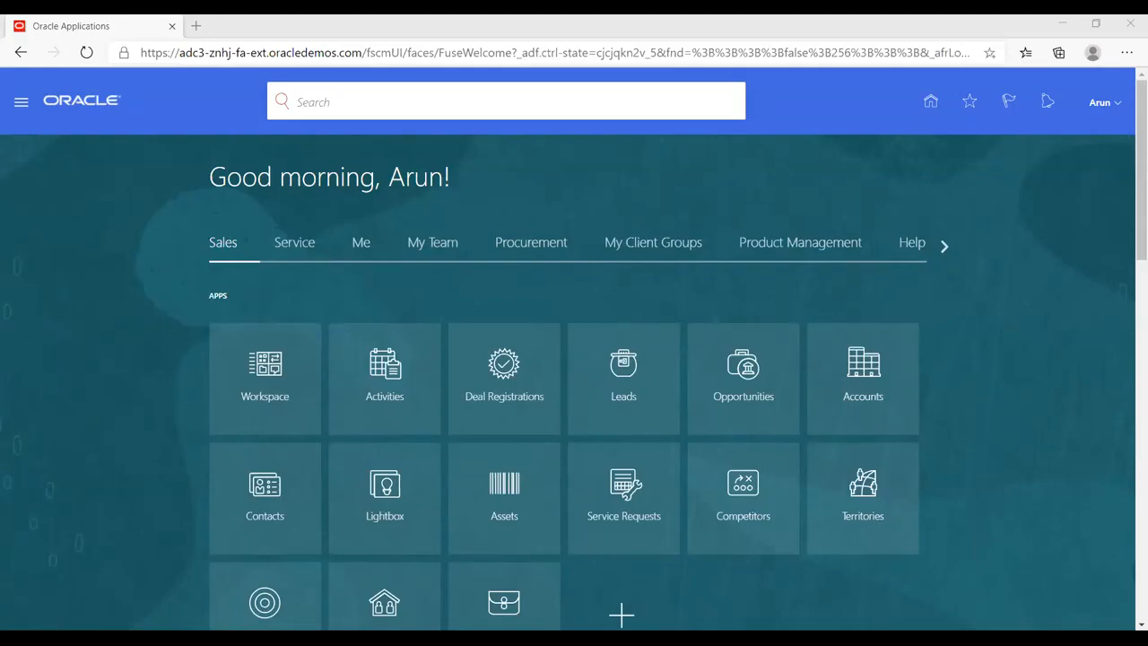
- Look through the Service, Me, My Team and Procurement app groups on the home page, plus the further groups beyond Help Desk
click(664, 228)
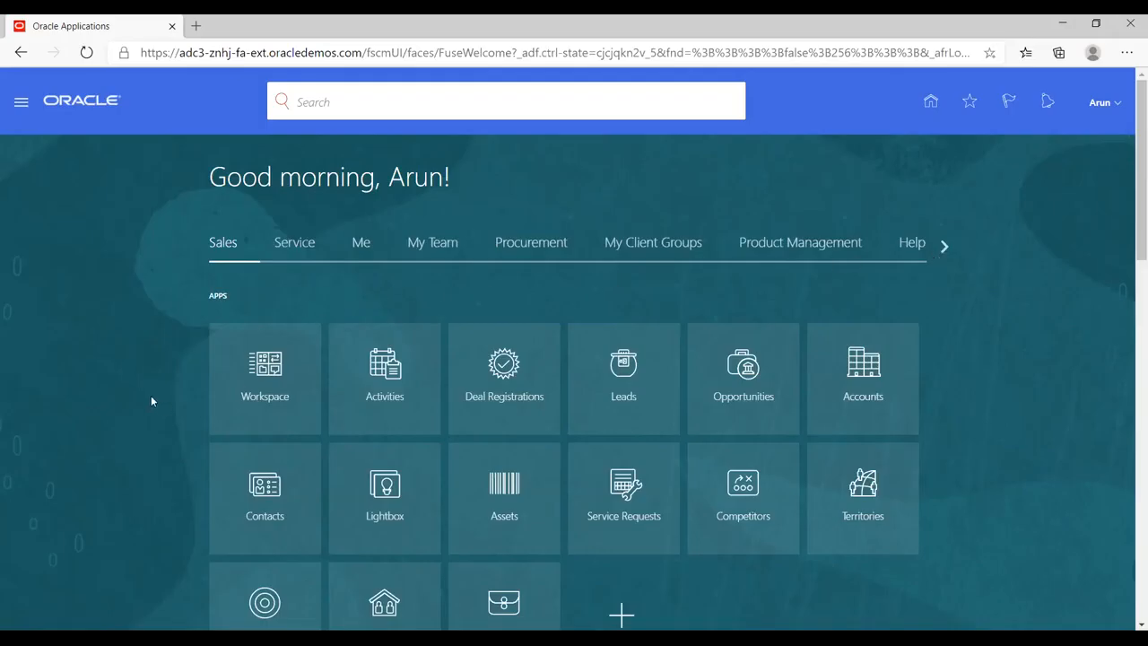
scroll(151, 400, down, 1)
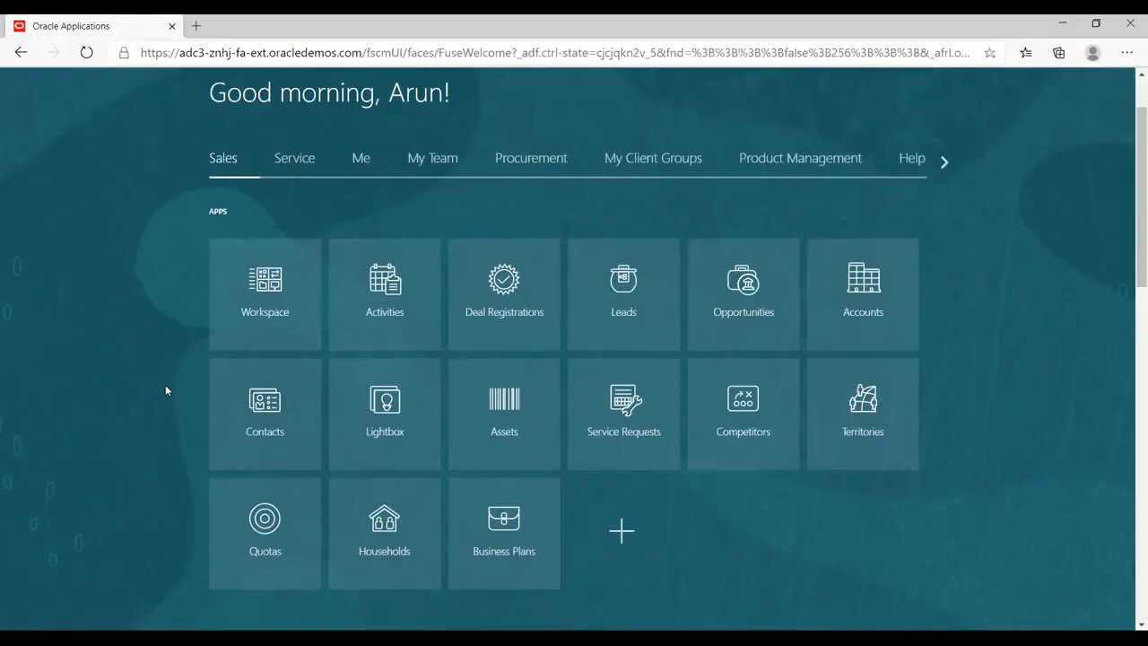
click(284, 168)
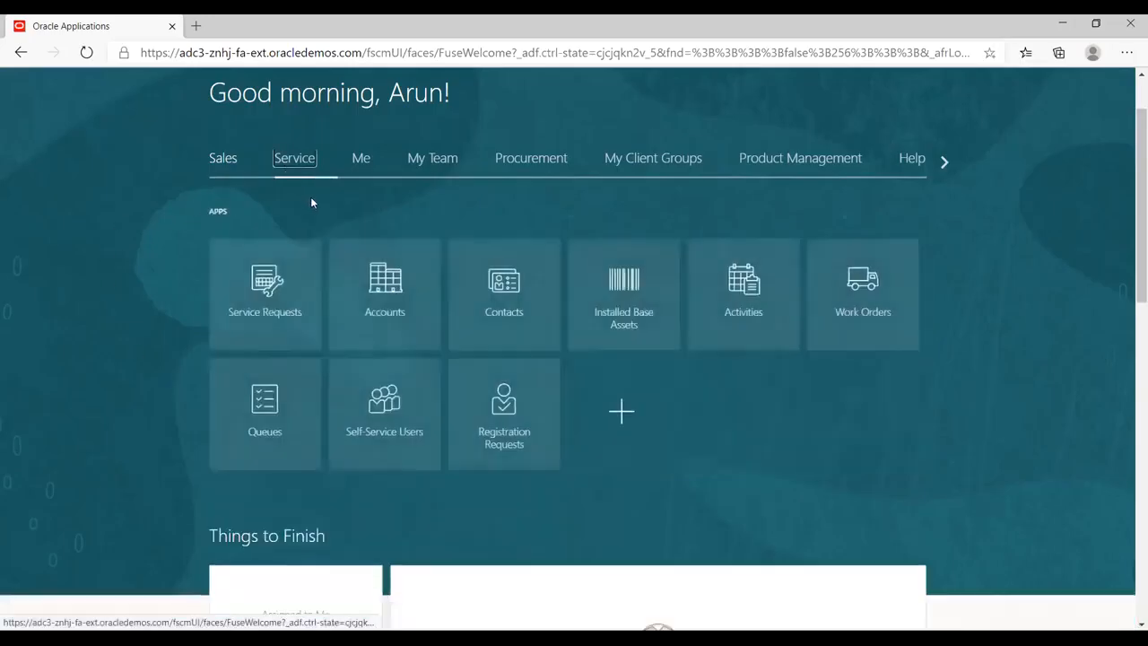
click(359, 159)
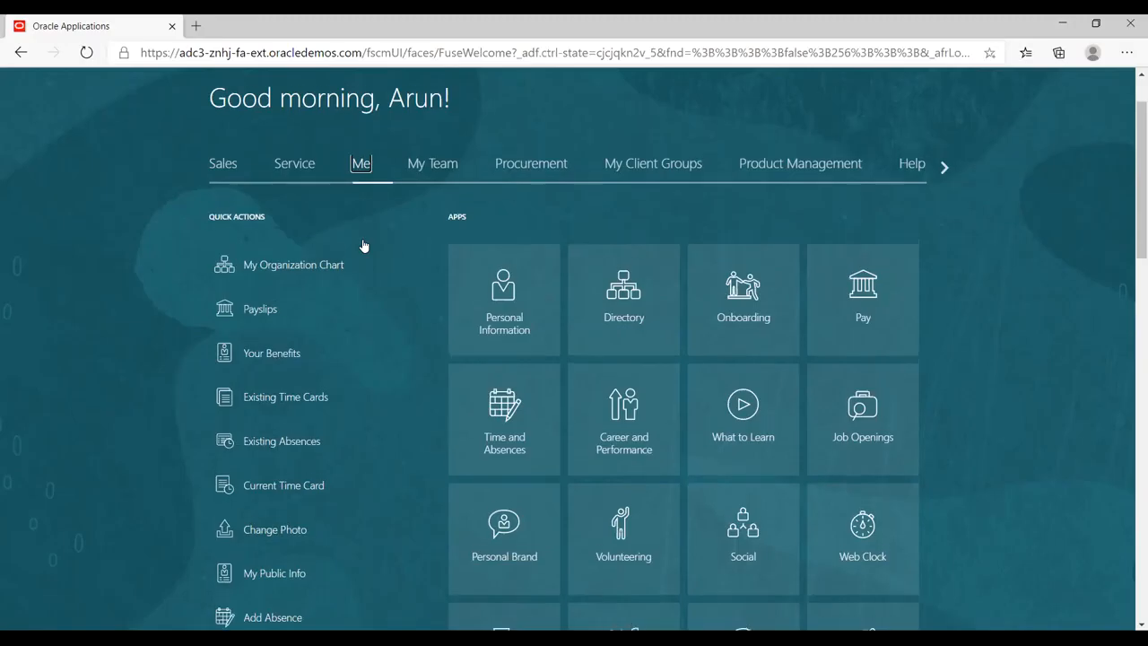
scroll(363, 246, up, 1)
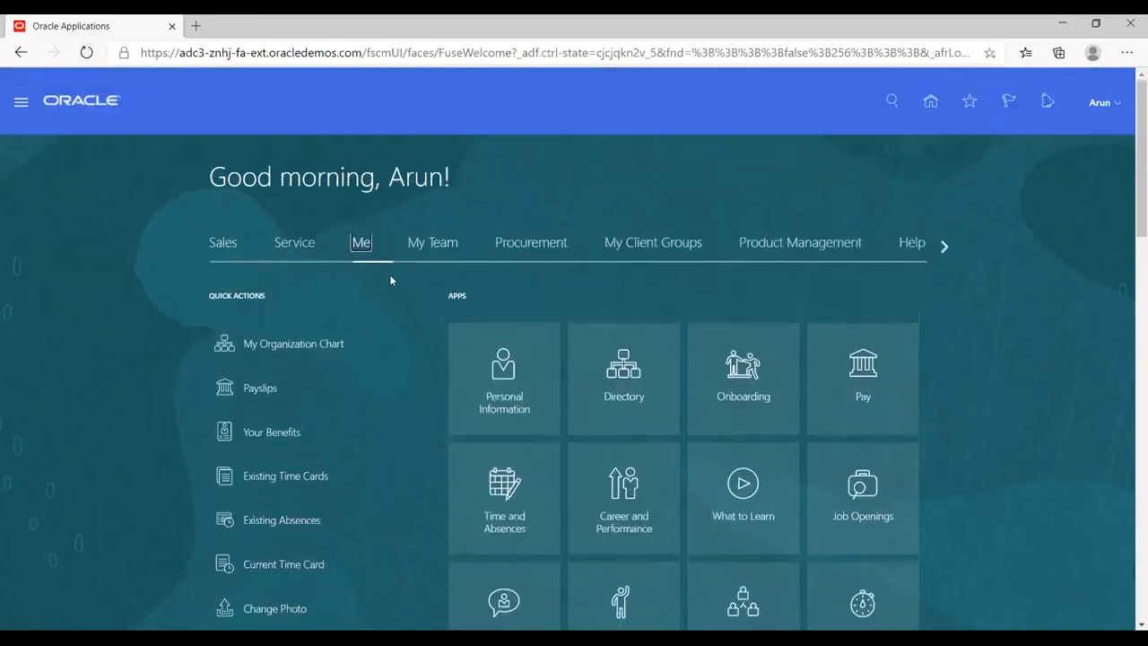
click(434, 251)
click(521, 253)
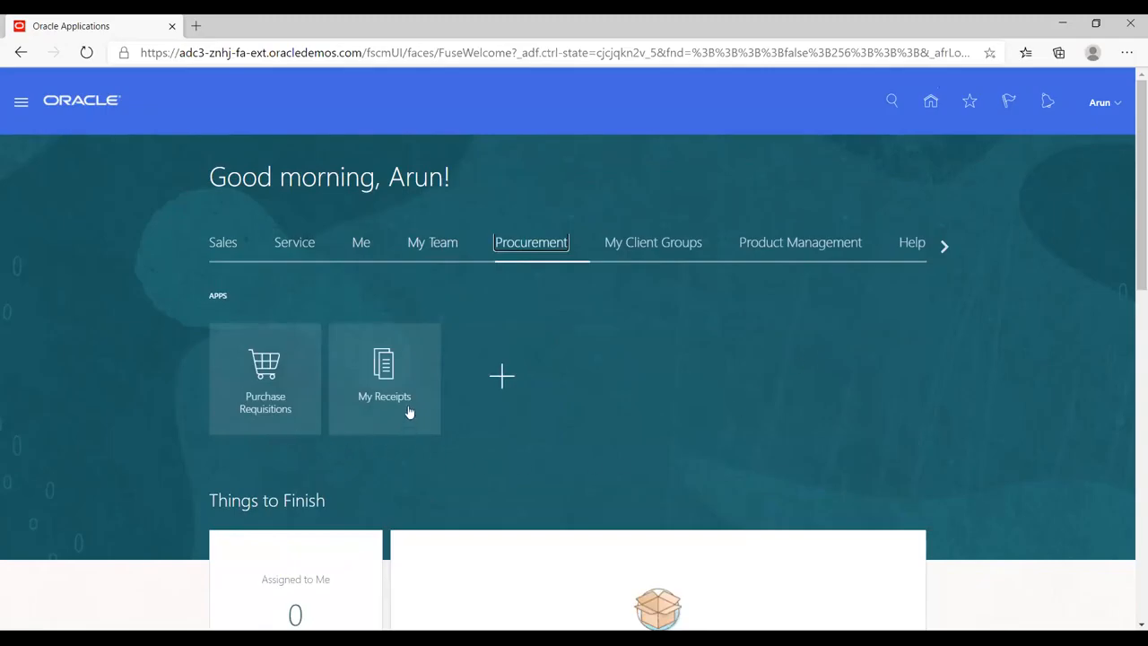
click(942, 247)
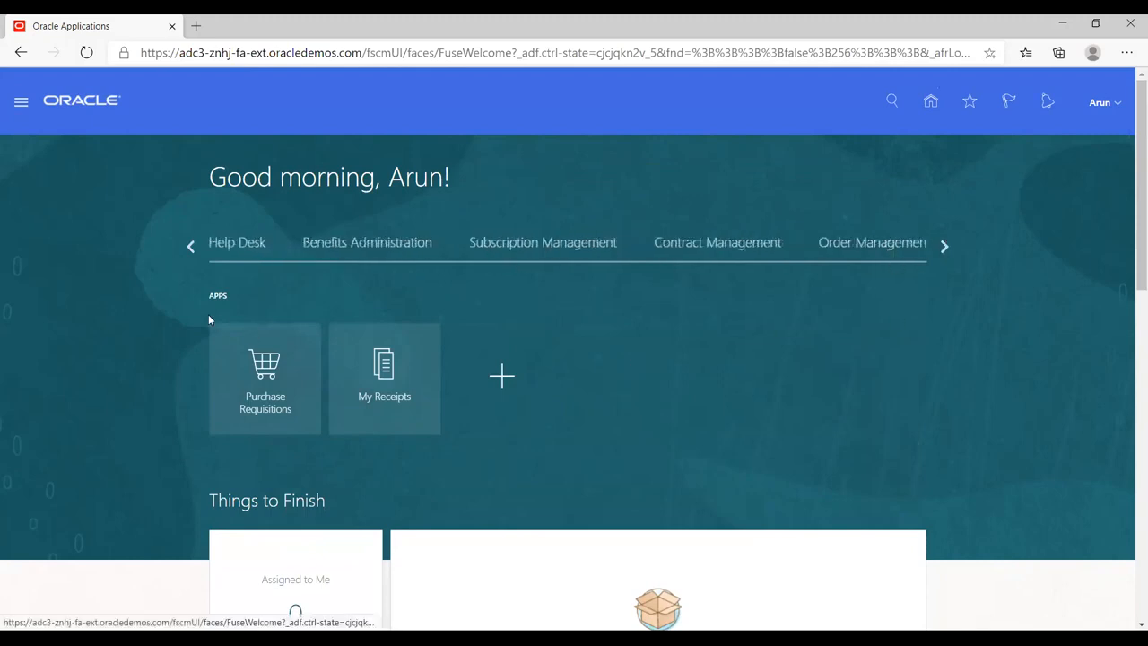
double_click(190, 246)
- Review the complete list of application categories in the navigator, from Home down to Others, and close it
click(886, 307)
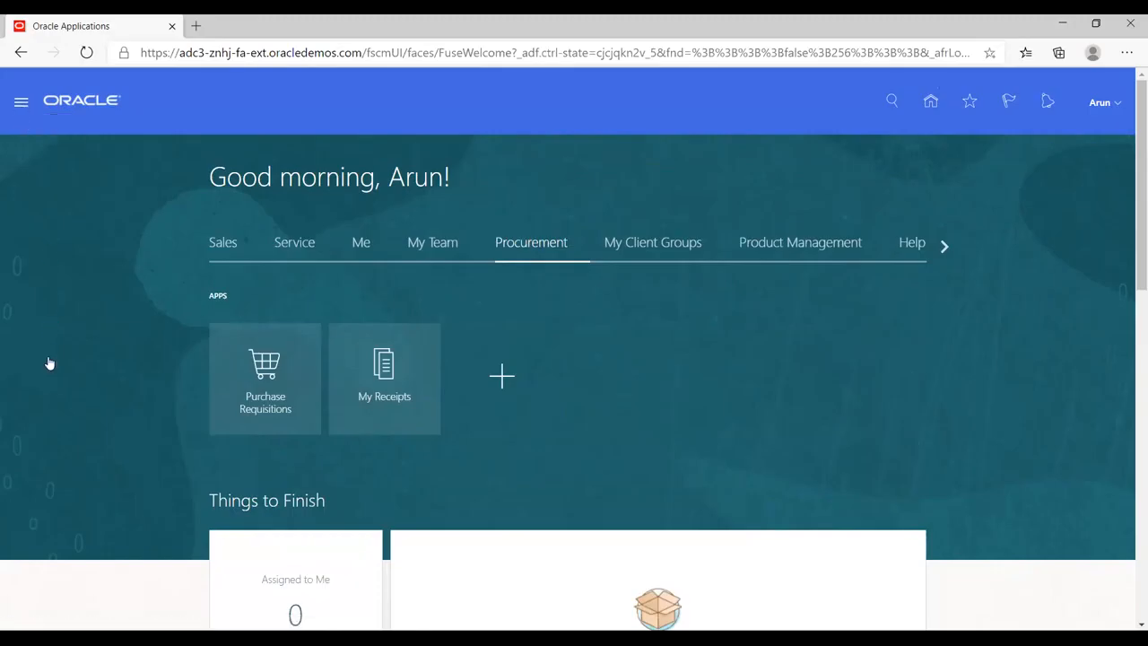
scroll(290, 379, down, 3)
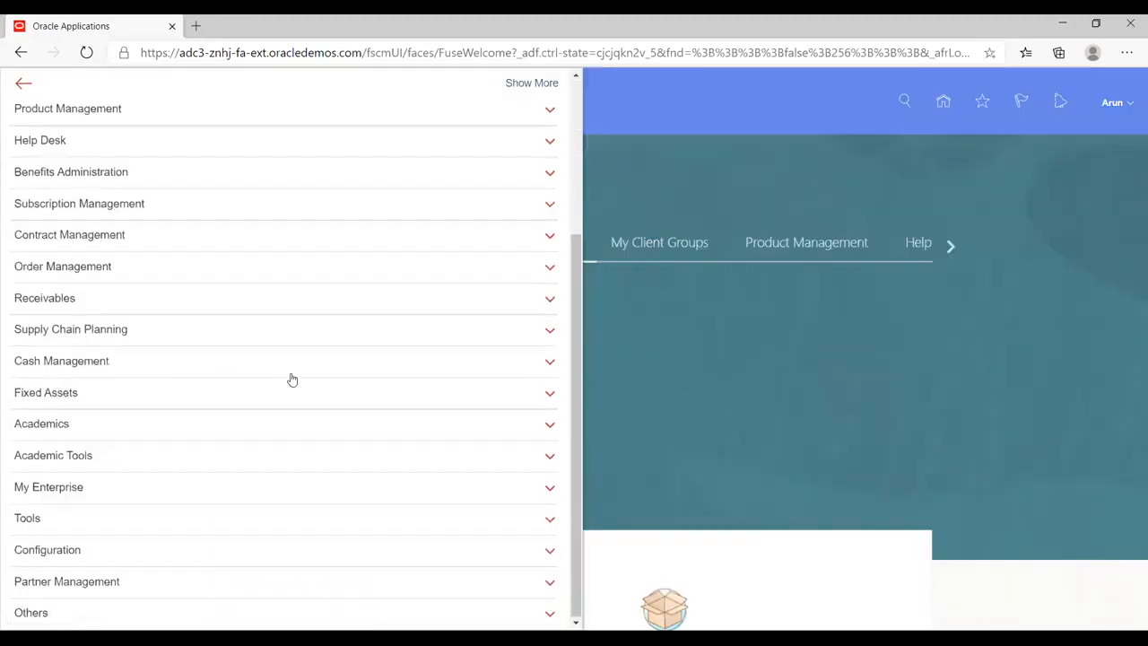
scroll(290, 379, up, 1)
scroll(290, 380, up, 3)
click(683, 178)
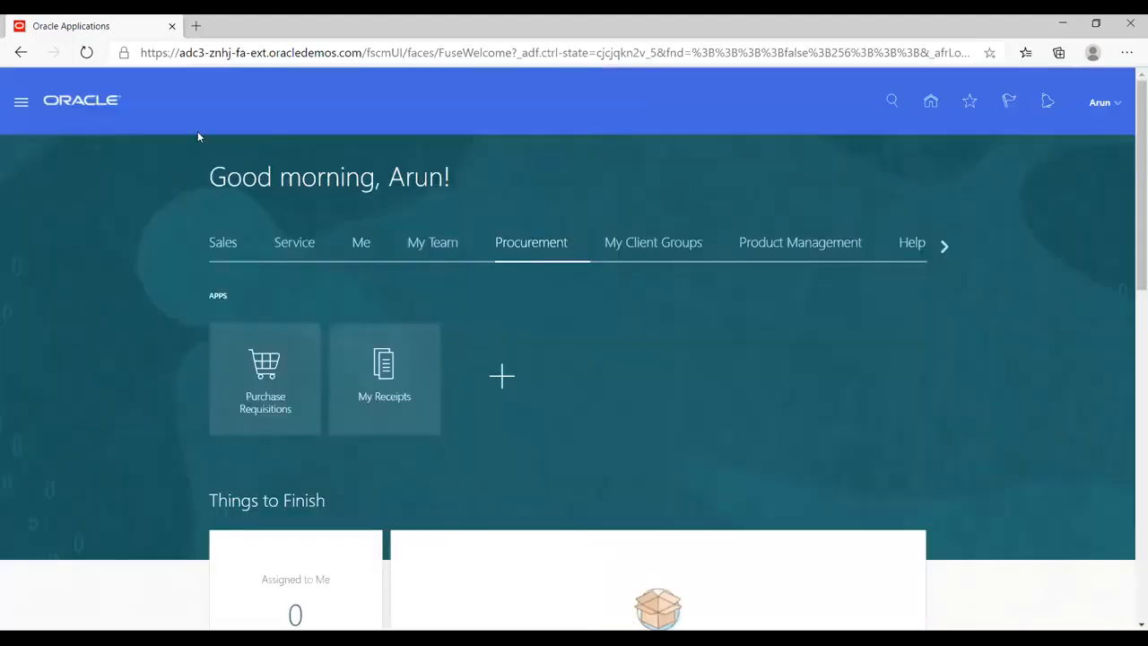
- Open the Scheduled Processes overview from the Tools category and look at the option for scheduling a new process
click(22, 107)
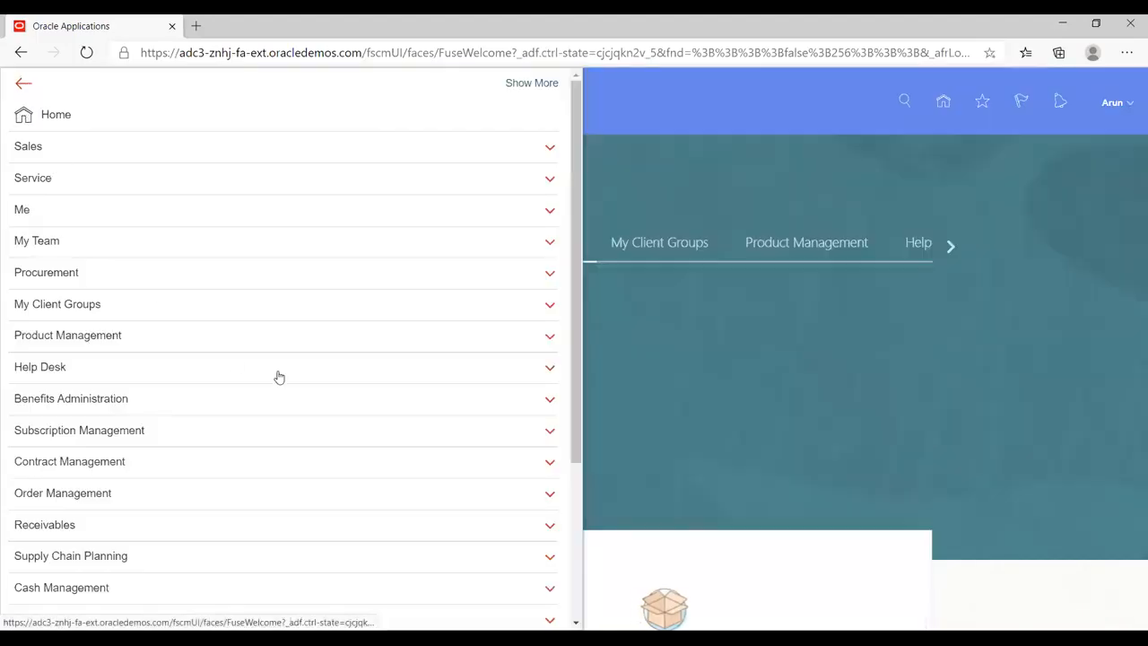
scroll(279, 379, down, 3)
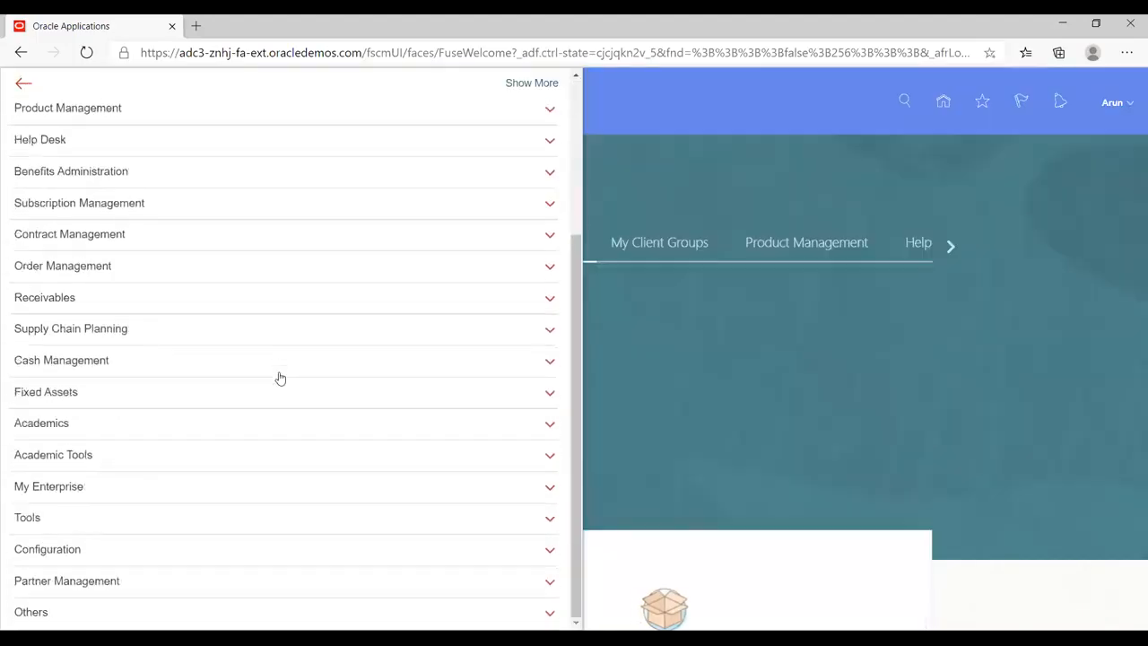
click(98, 517)
scroll(365, 386, down, 1)
scroll(365, 386, down, 1)
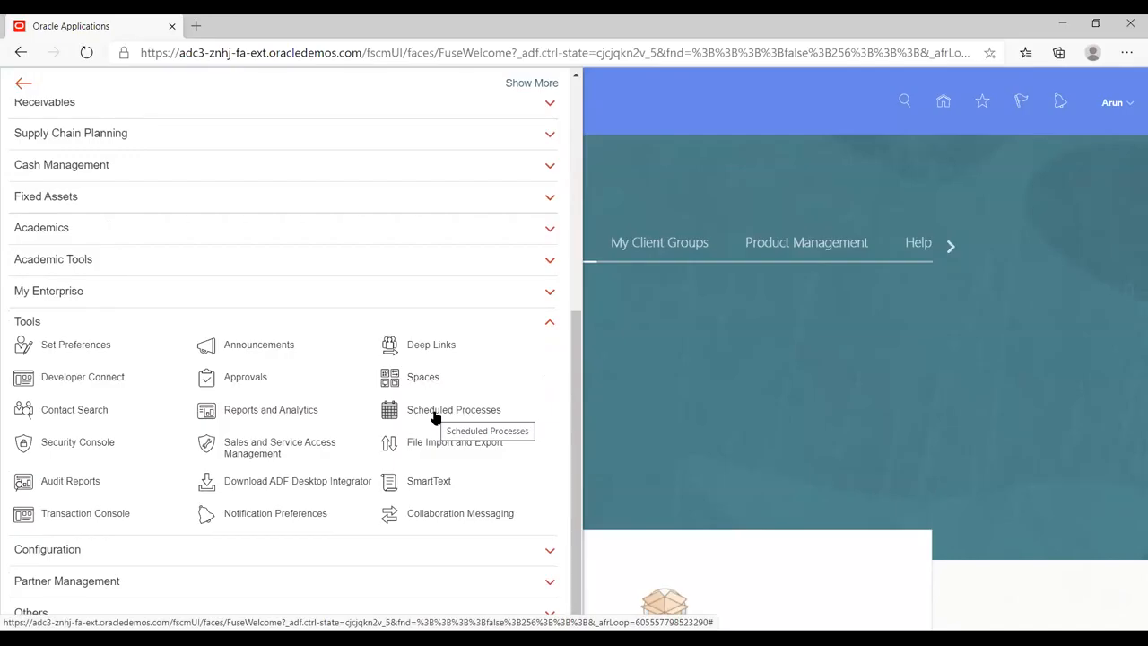
click(488, 411)
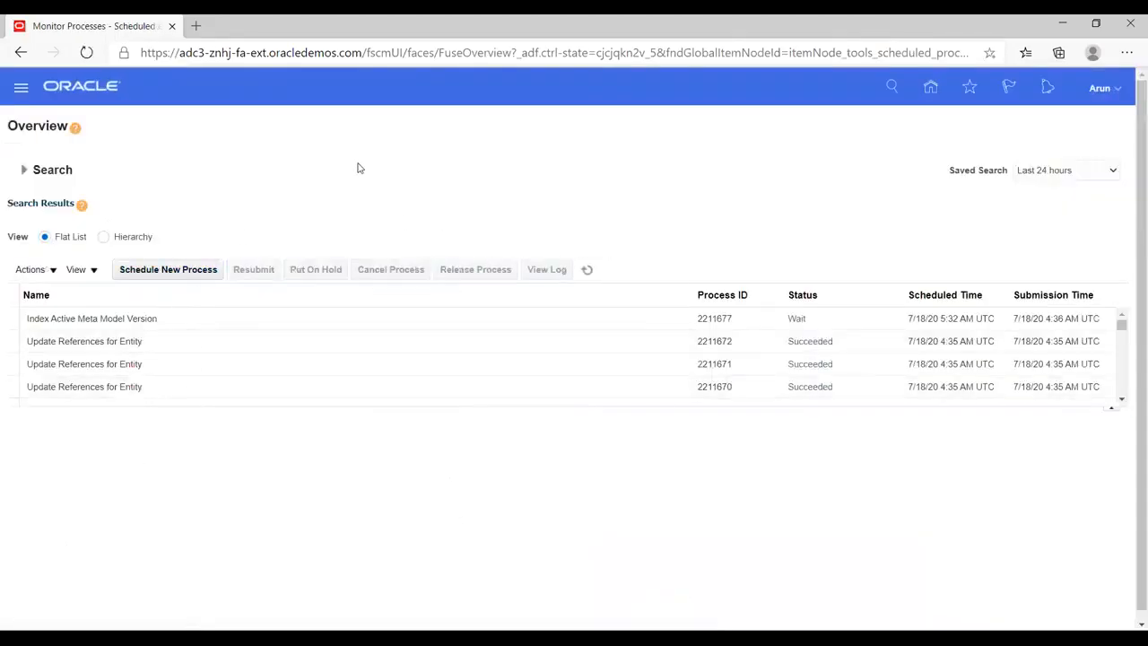
click(151, 272)
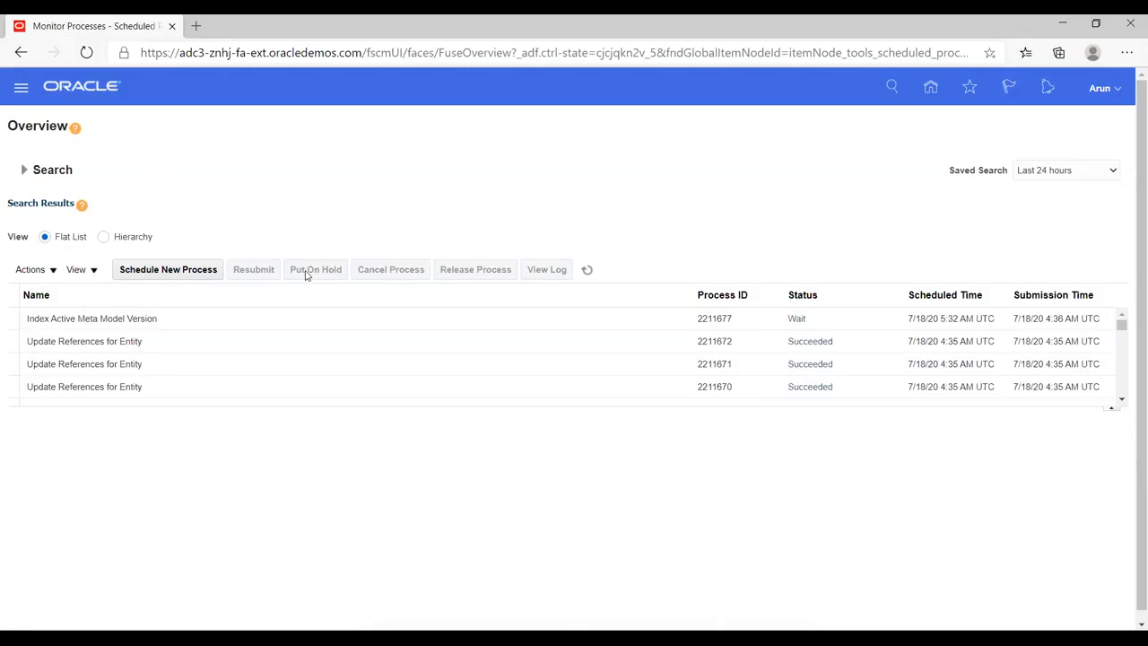
- Open the user accounts area of the Security Console and start adding a new user account
click(21, 92)
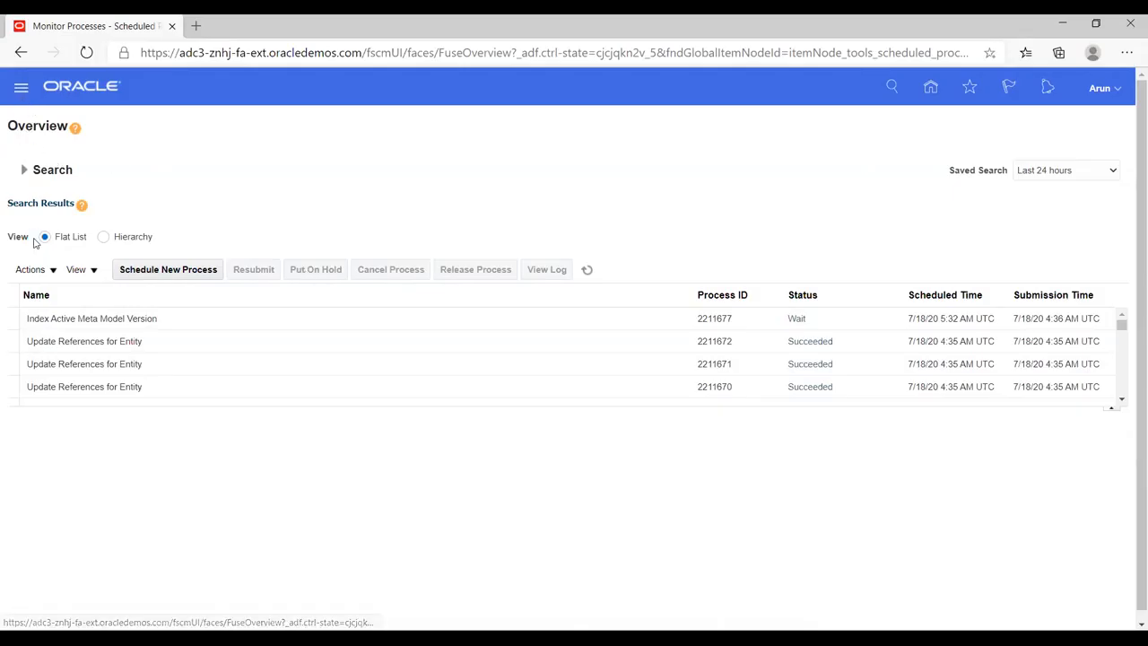
scroll(361, 399, down, 5)
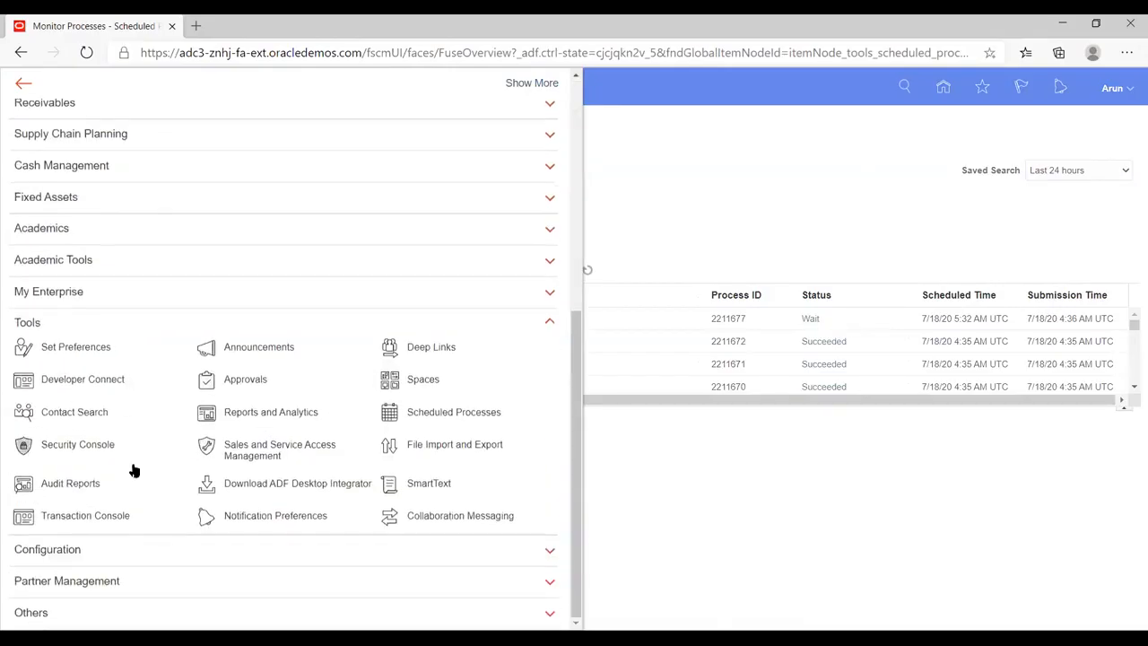
click(93, 444)
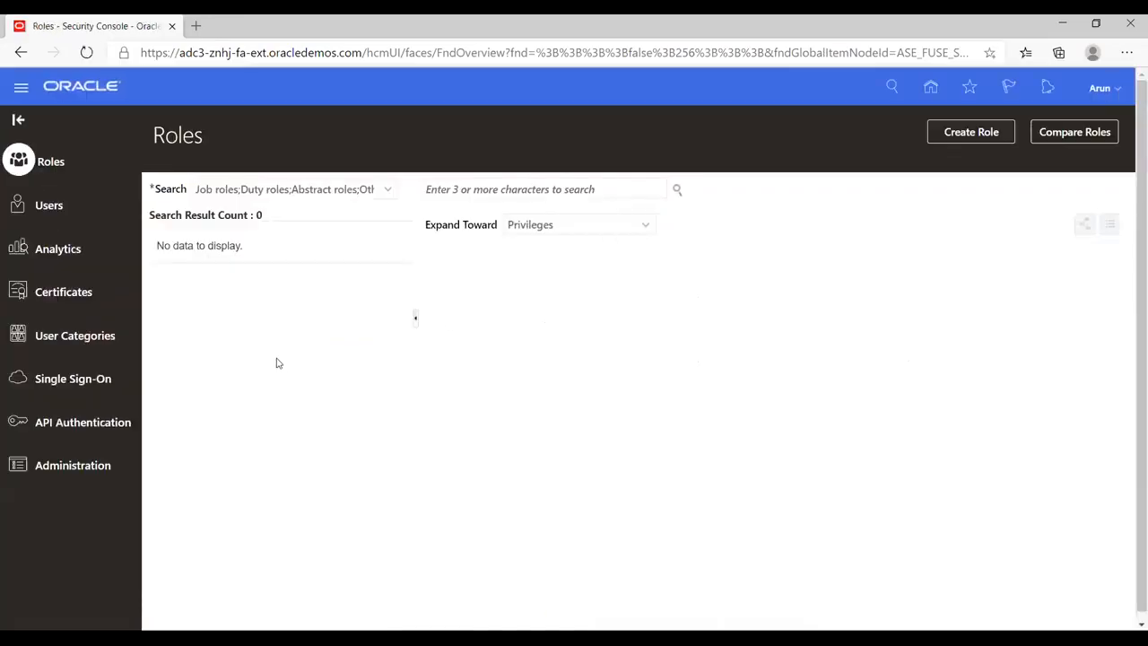
click(50, 206)
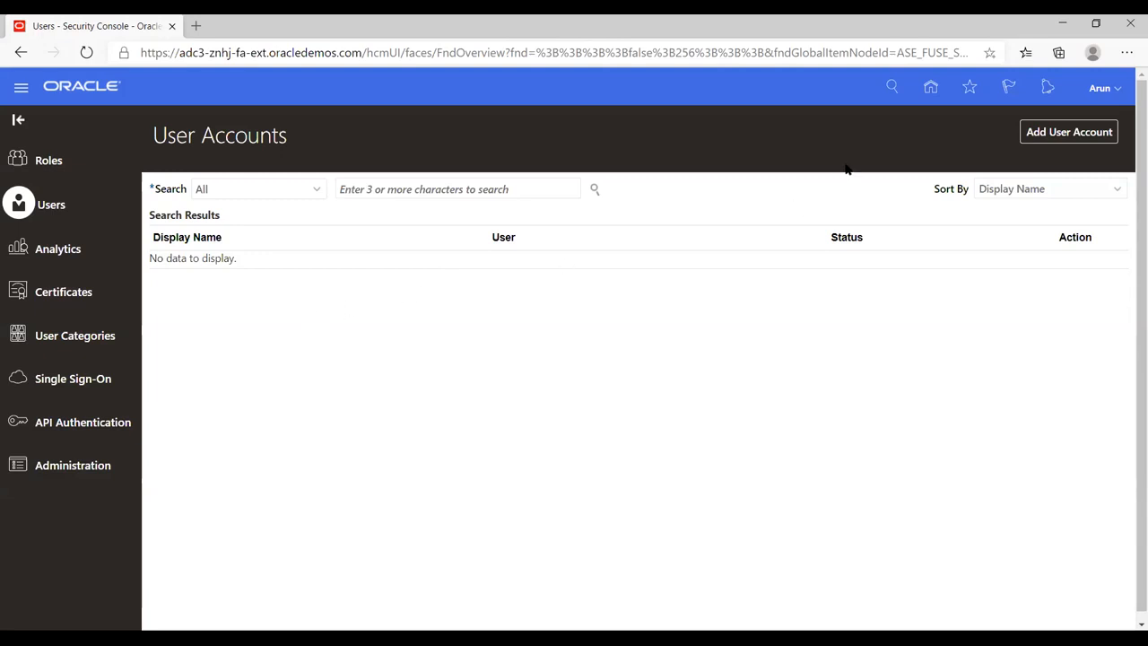
click(1062, 134)
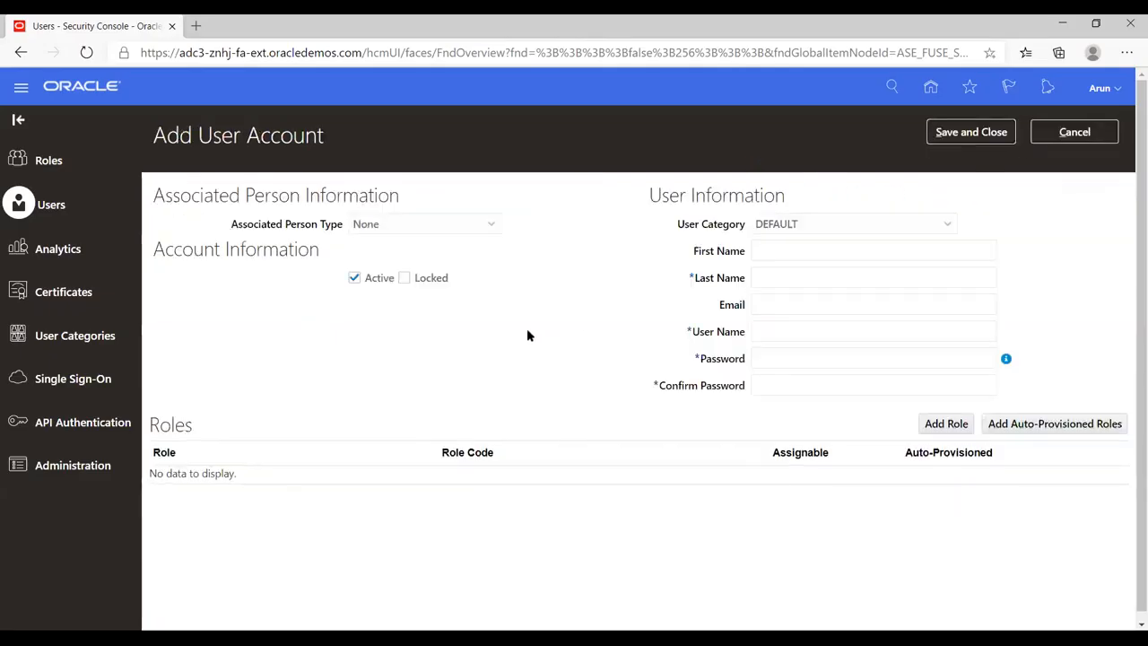
- Leave the associated person type at None and fill in the new user's last name and e-mail
click(491, 225)
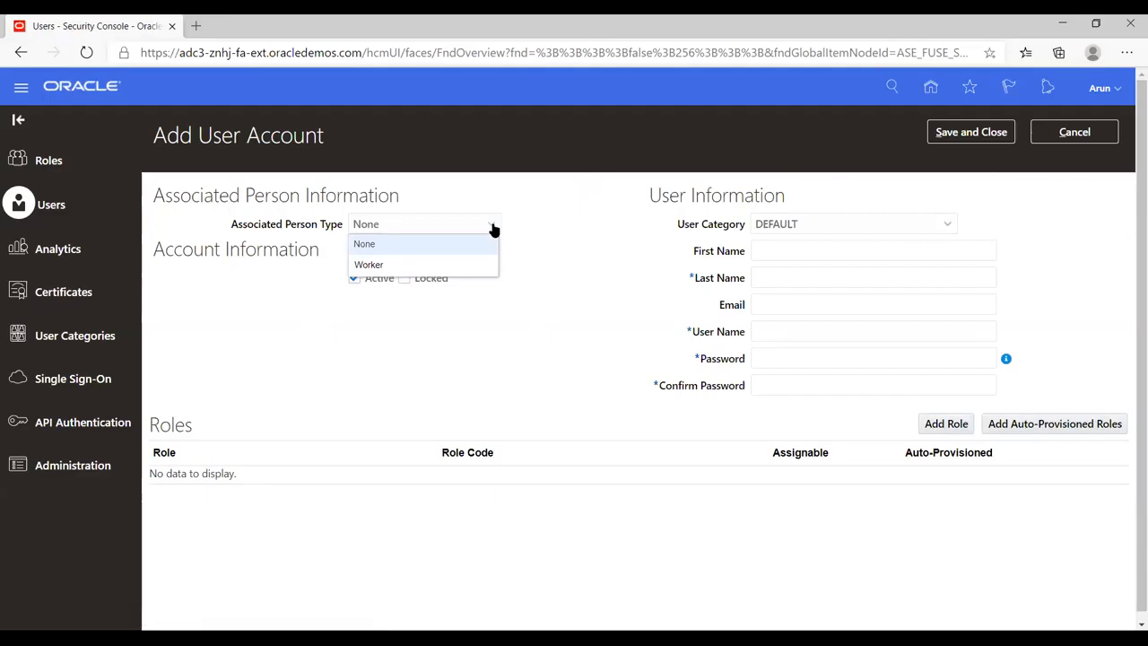
click(571, 231)
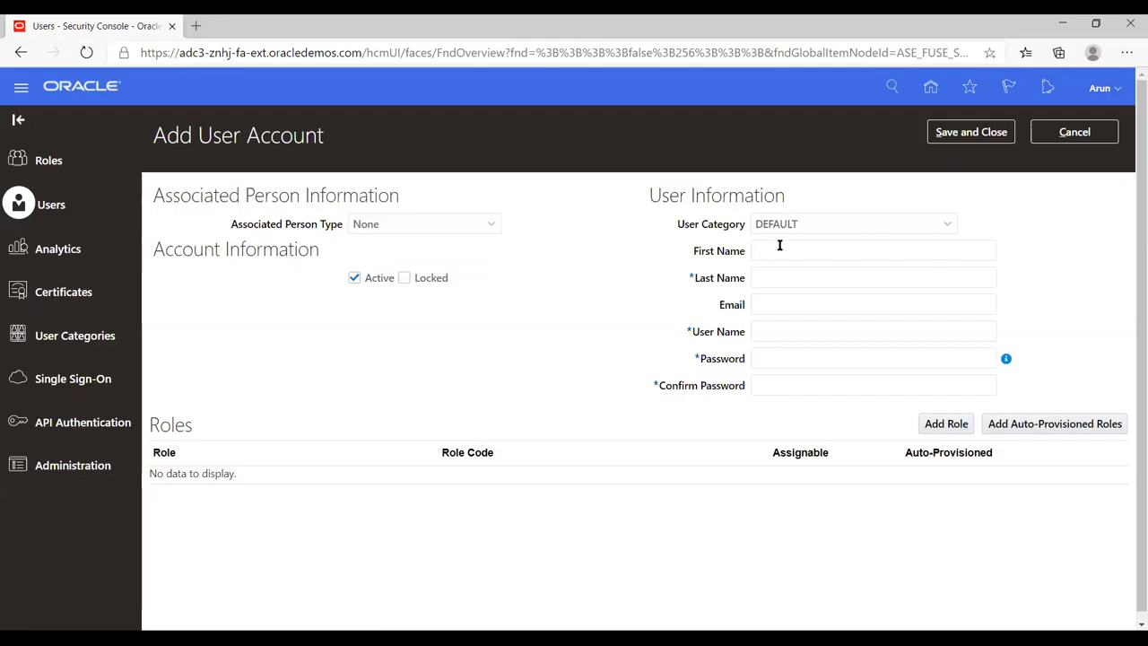
click(777, 277)
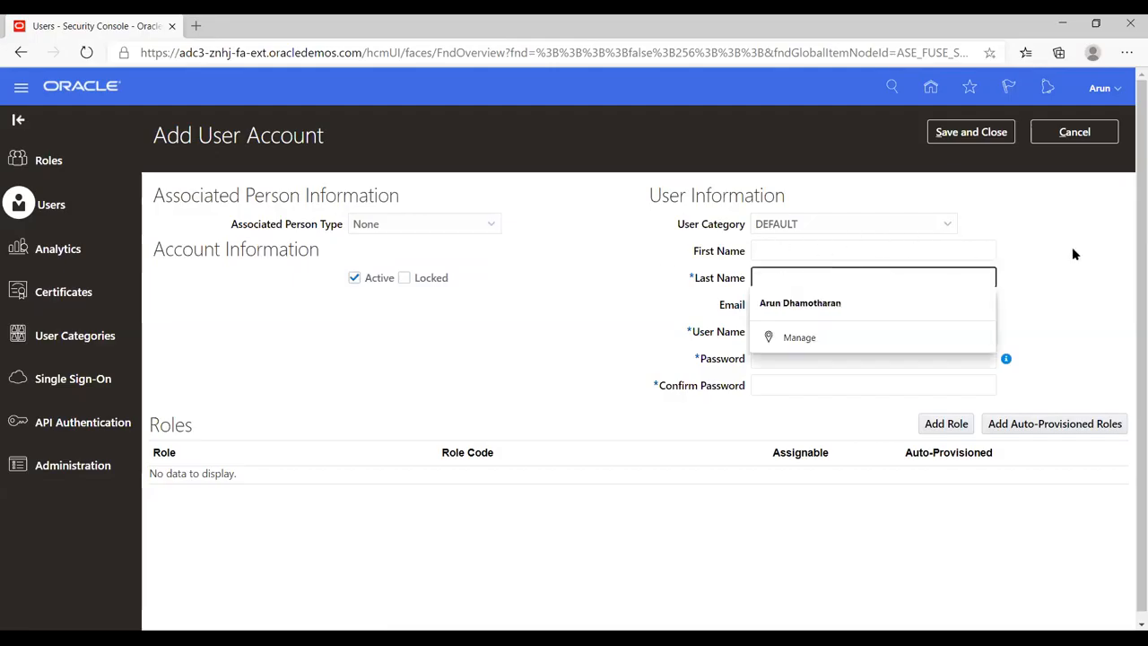
text(Arun)
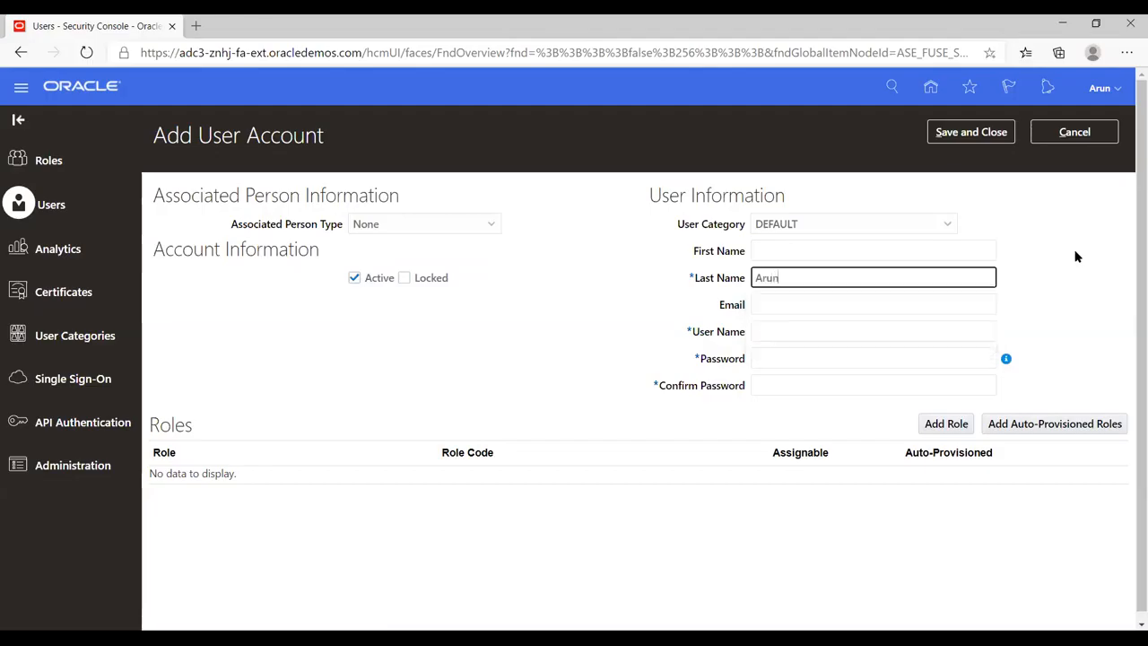
key(Tab)
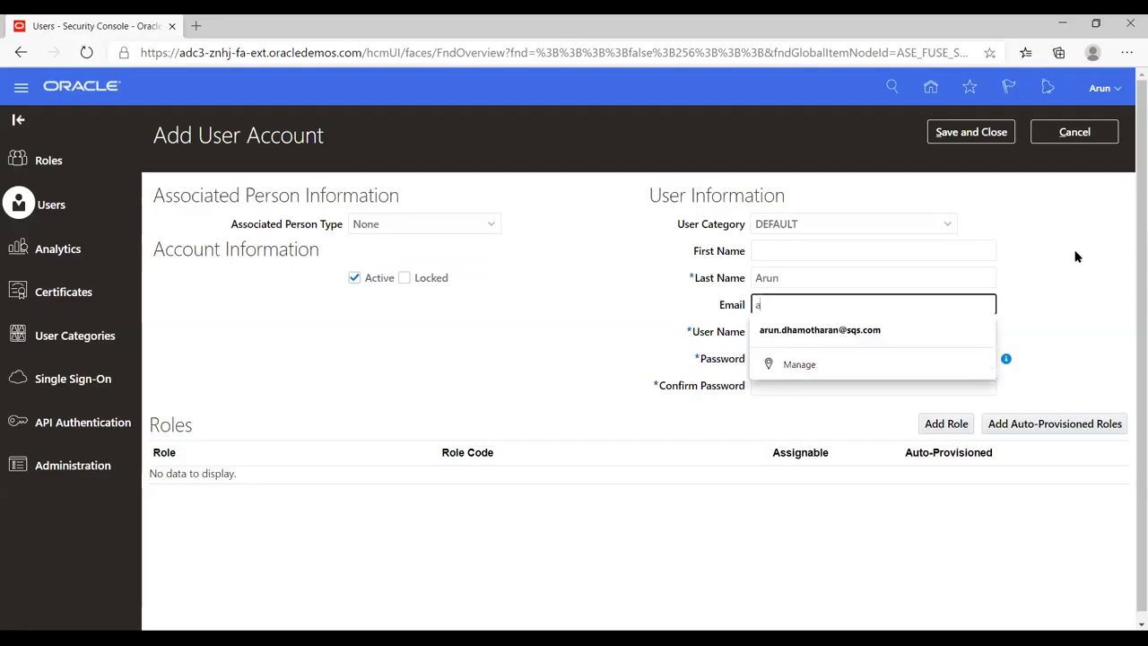
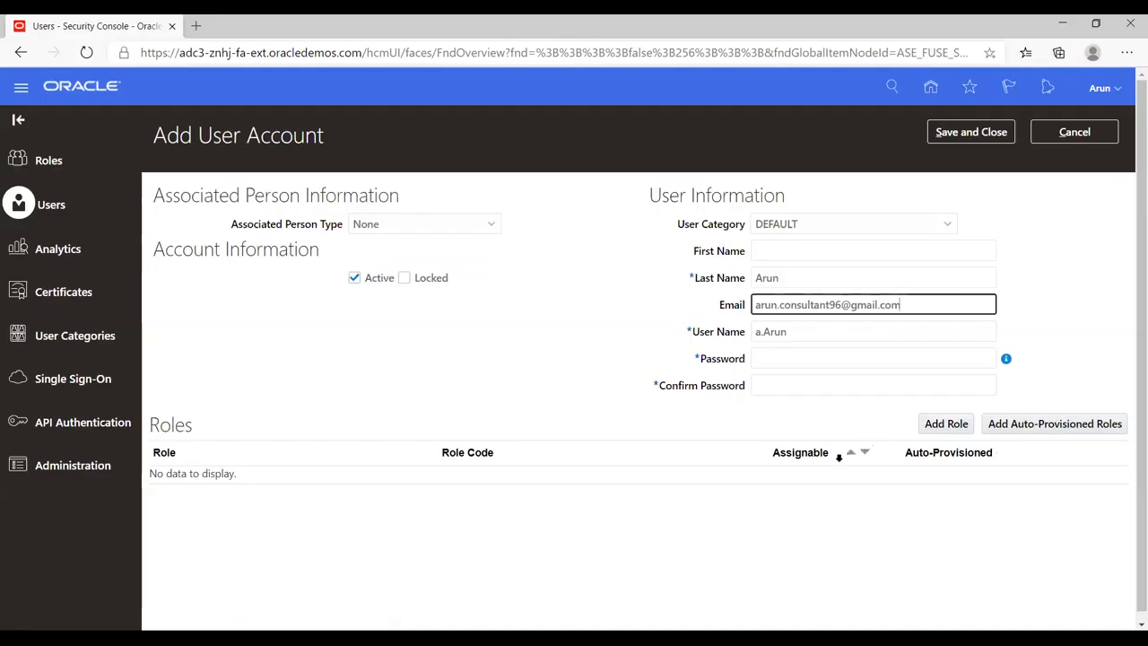
- Keep the generated user name and enter the account password in both the password and confirmation fields
click(809, 359)
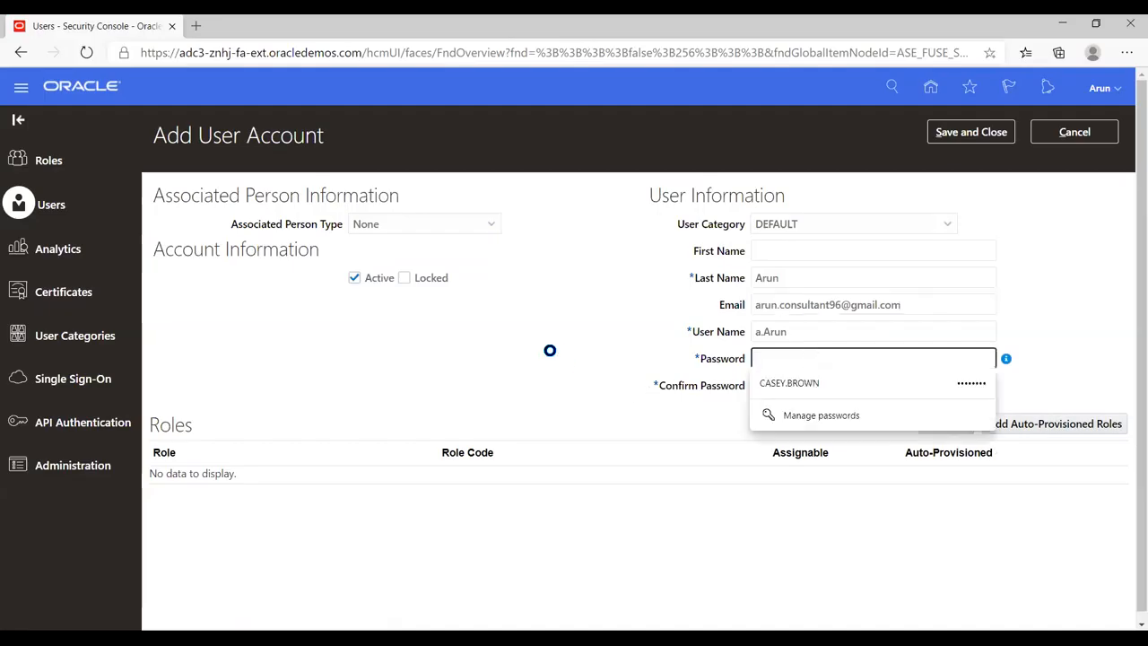
click(572, 349)
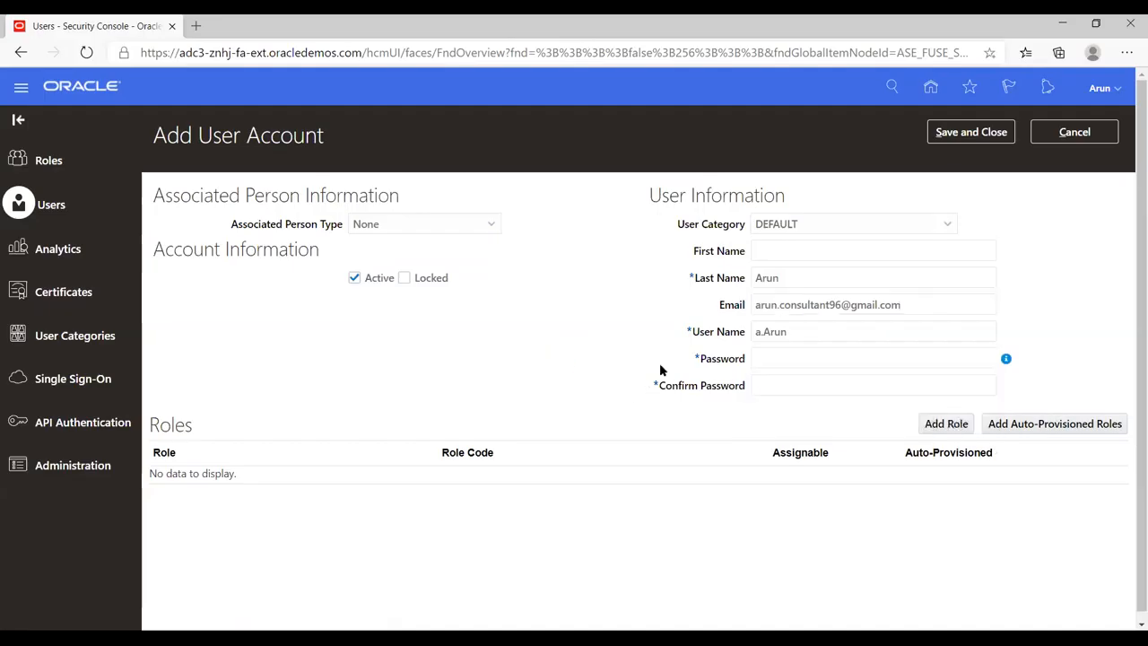
click(793, 331)
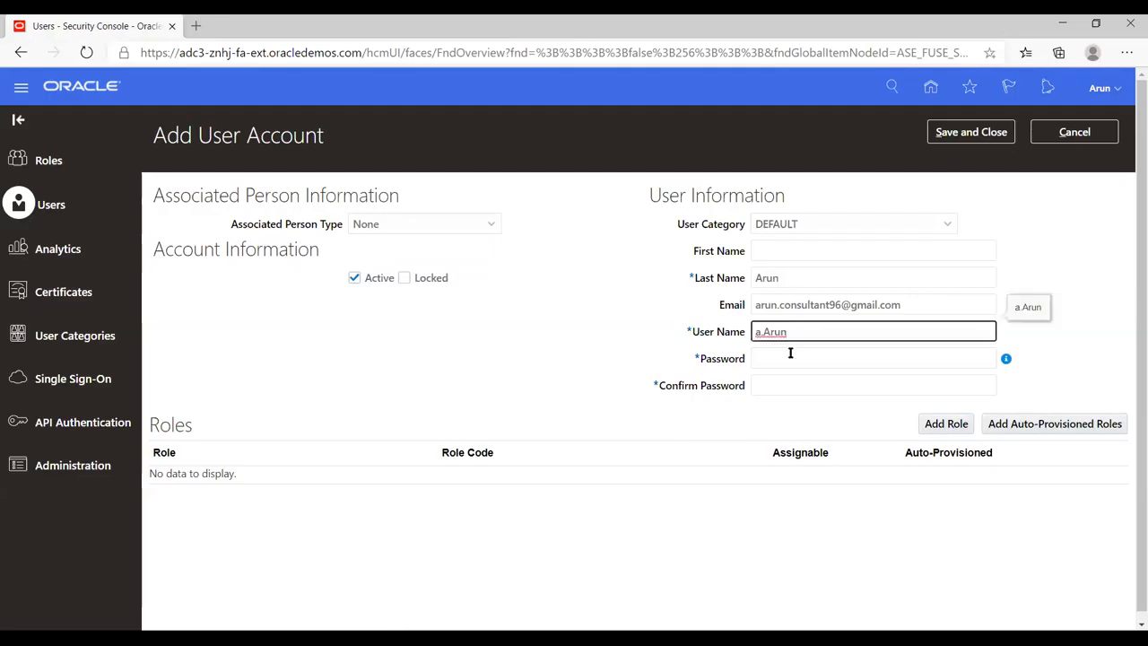
click(789, 356)
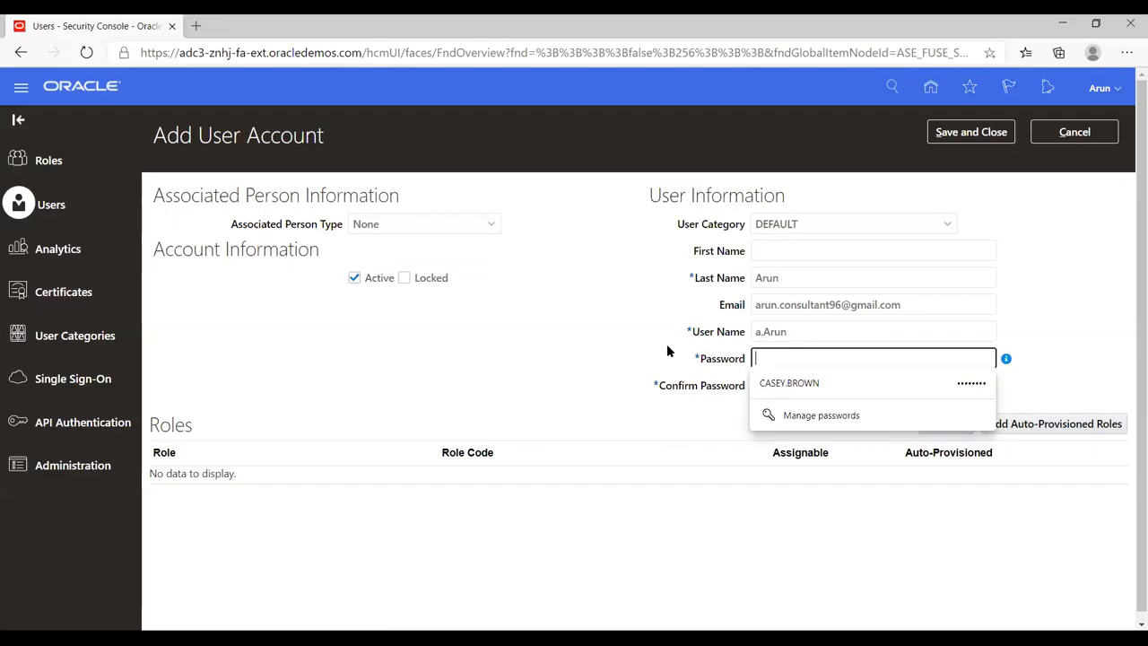
text(•••••••)
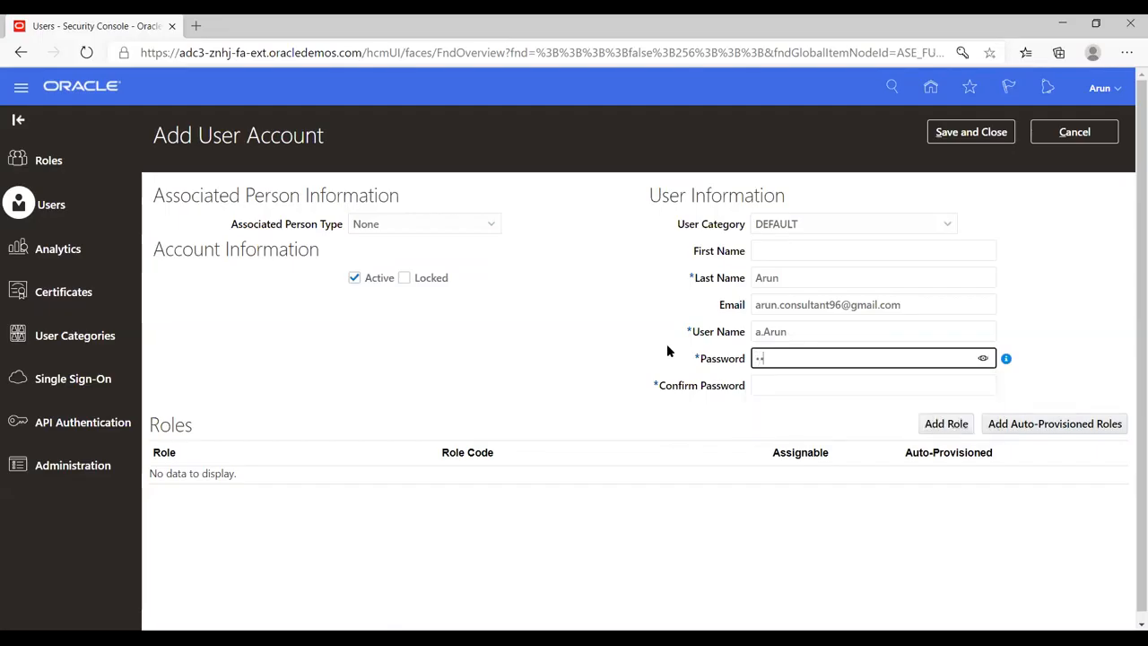
text(•••)
key(Tab)
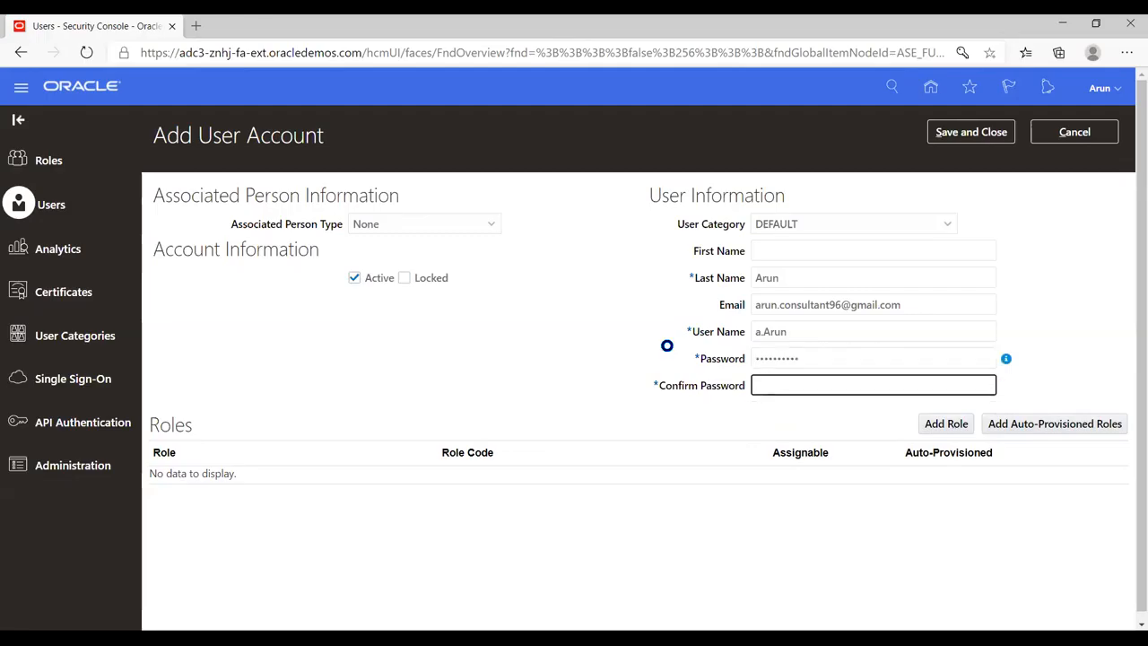
text(••)
key(BackSpace)
key(BackSpace)
text(••••••••••)
click(902, 426)
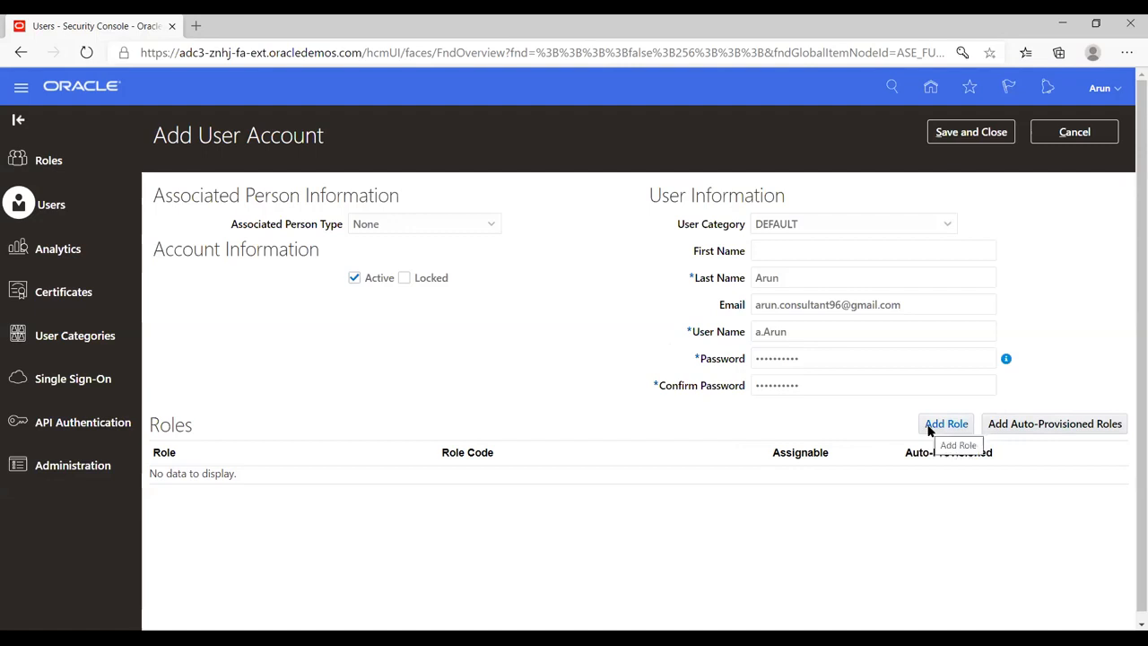
- Search for the Application Implementation Consultant role and add its ASM_APPLICATION_IMPLEMENTATION_CONSULTANT_JOB entry to the new user account
click(929, 430)
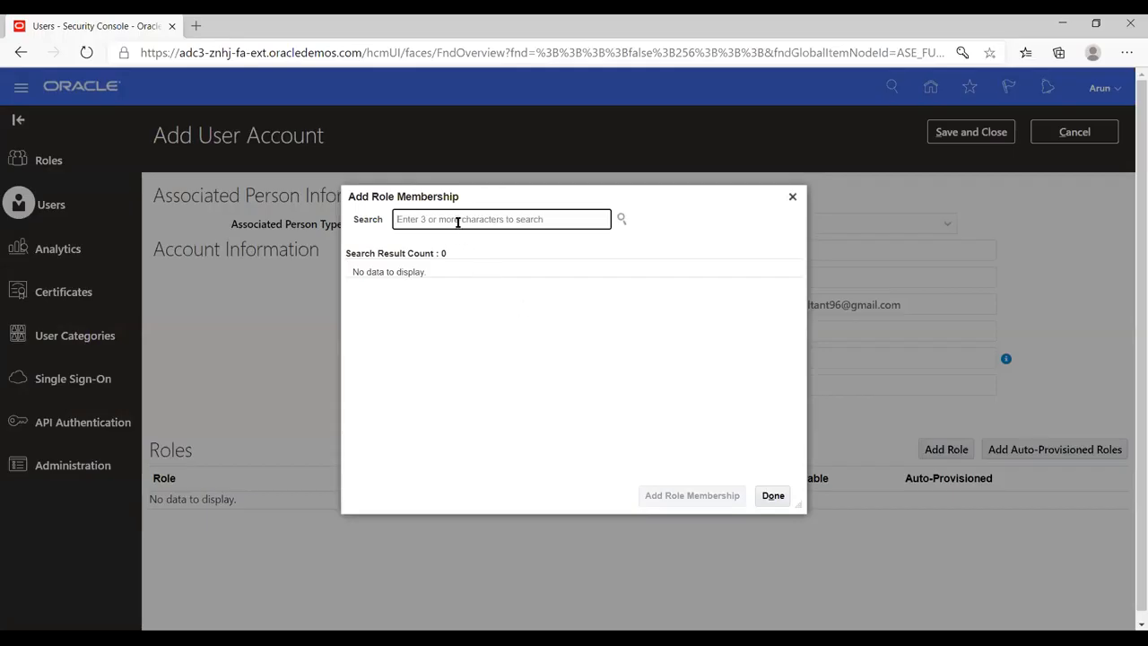
text(application implement)
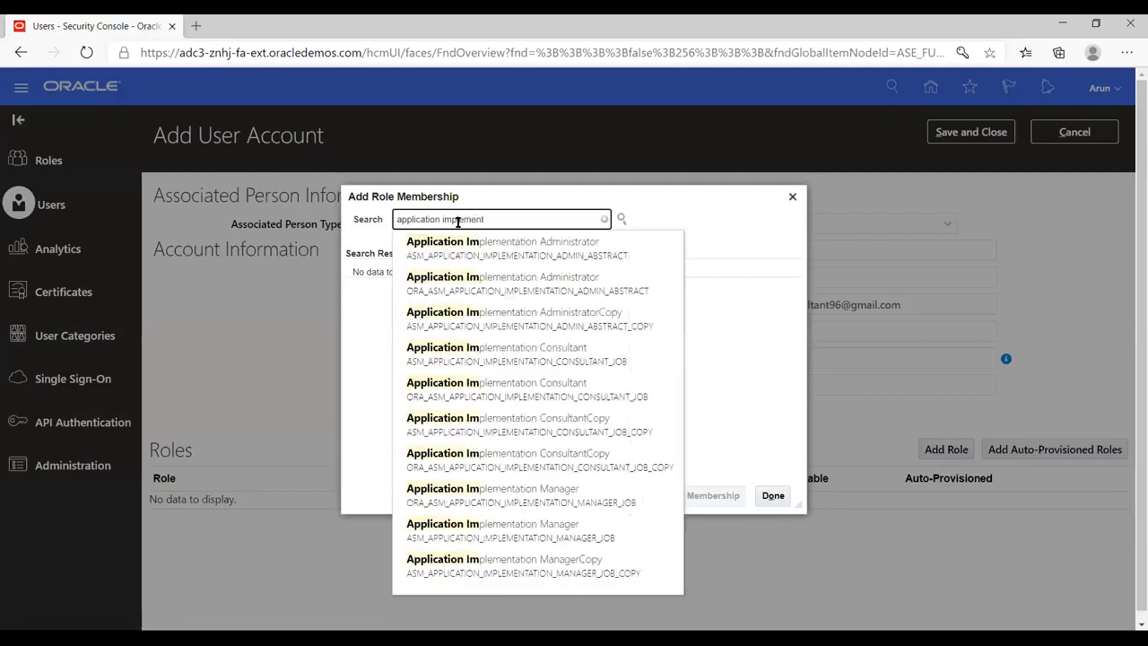
click(529, 357)
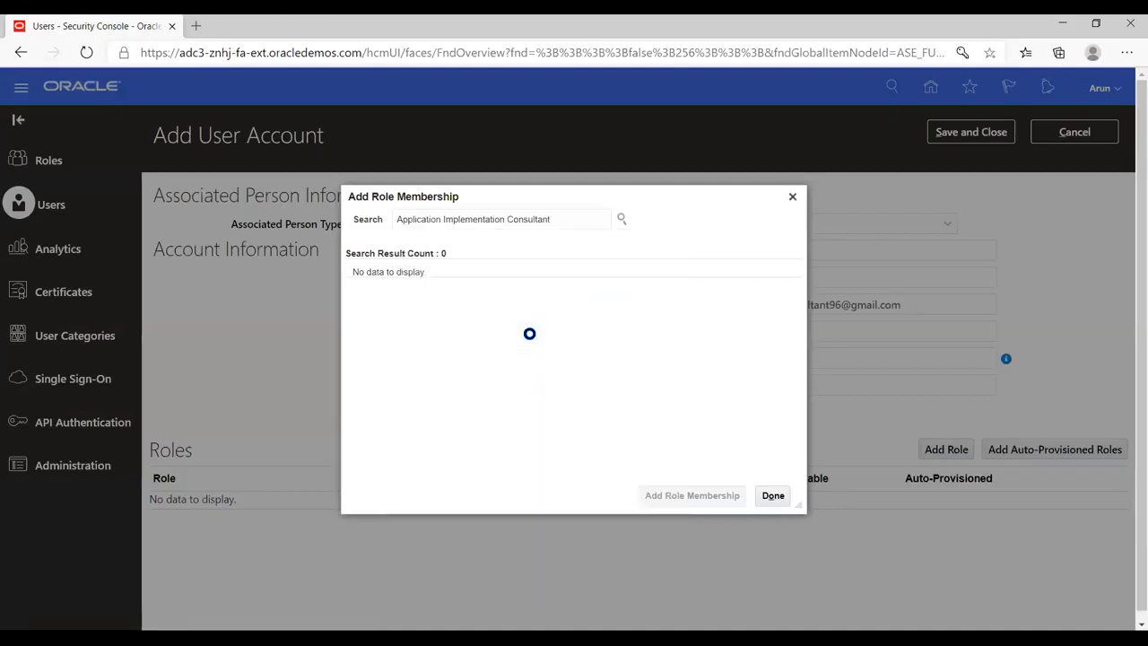
click(508, 287)
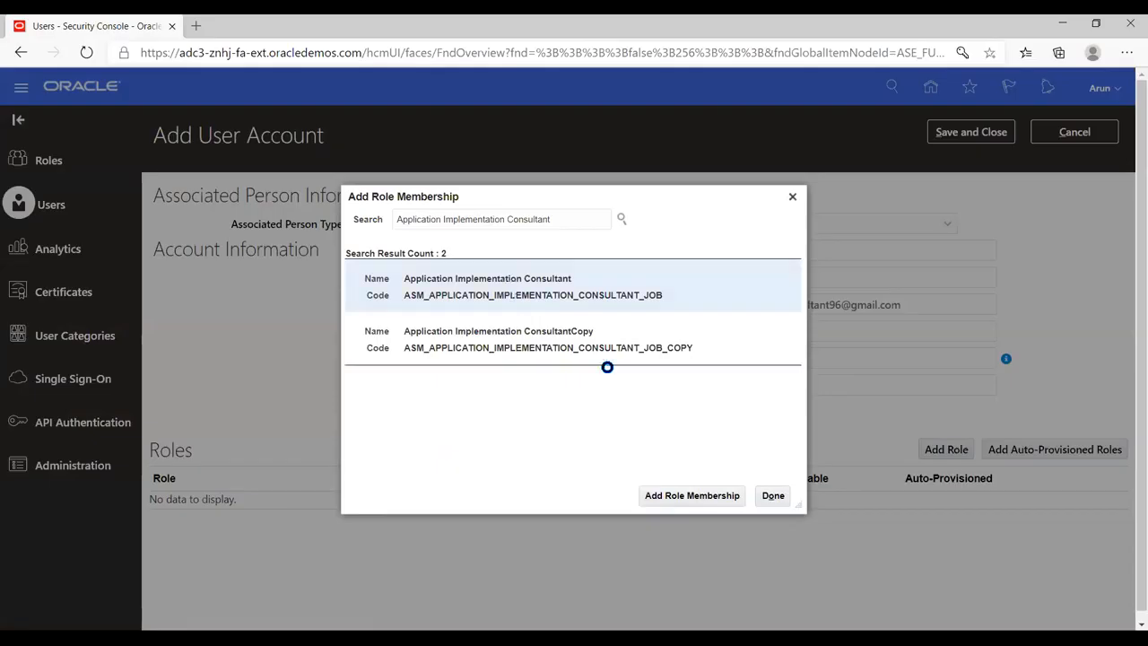
click(673, 496)
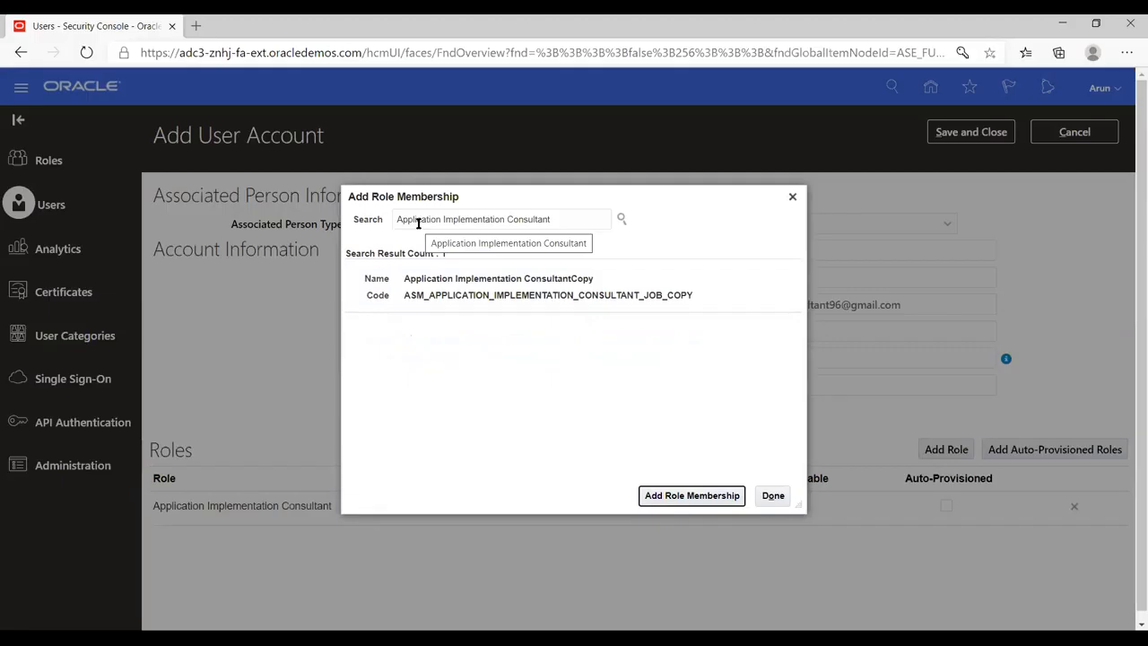
click(769, 496)
- Search for the IT Security Manager role, add its FND_IT_SECURITY_MANAGER_JOB entry to the account, and finish adding roles
triple_click(572, 221)
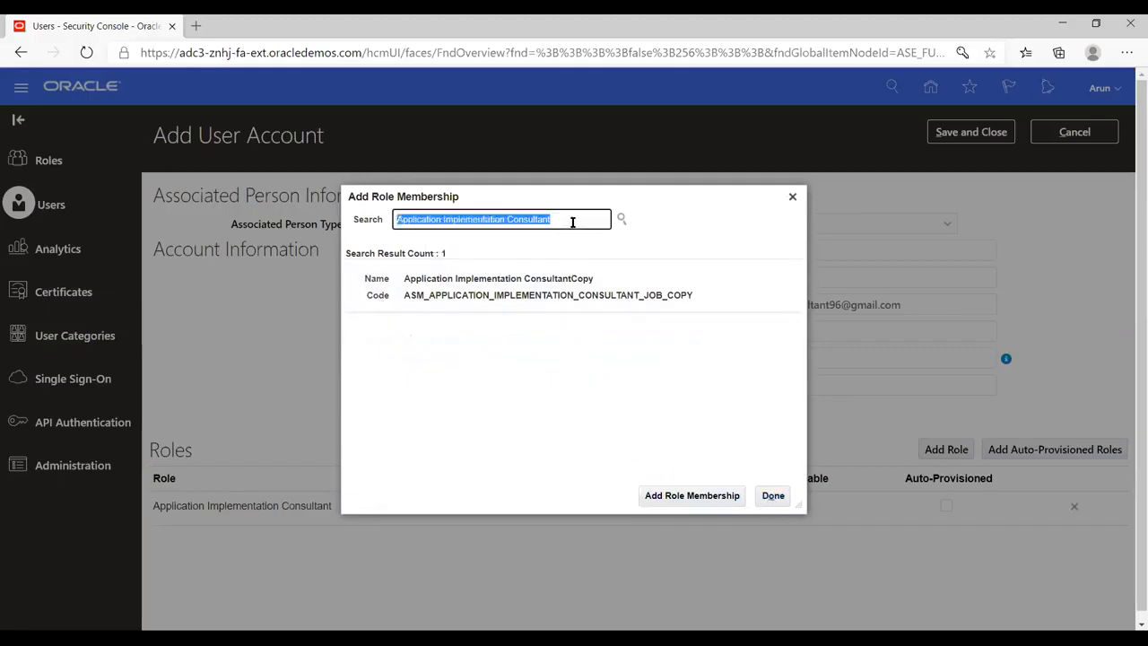
key(BackSpace)
text(it)
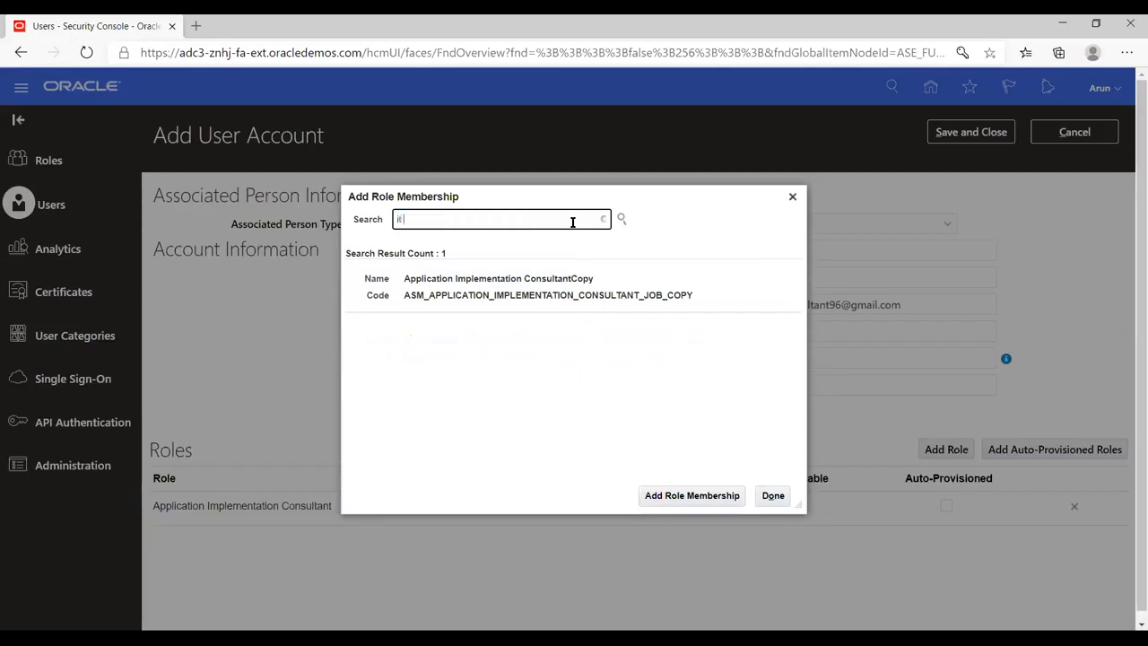
text( secur)
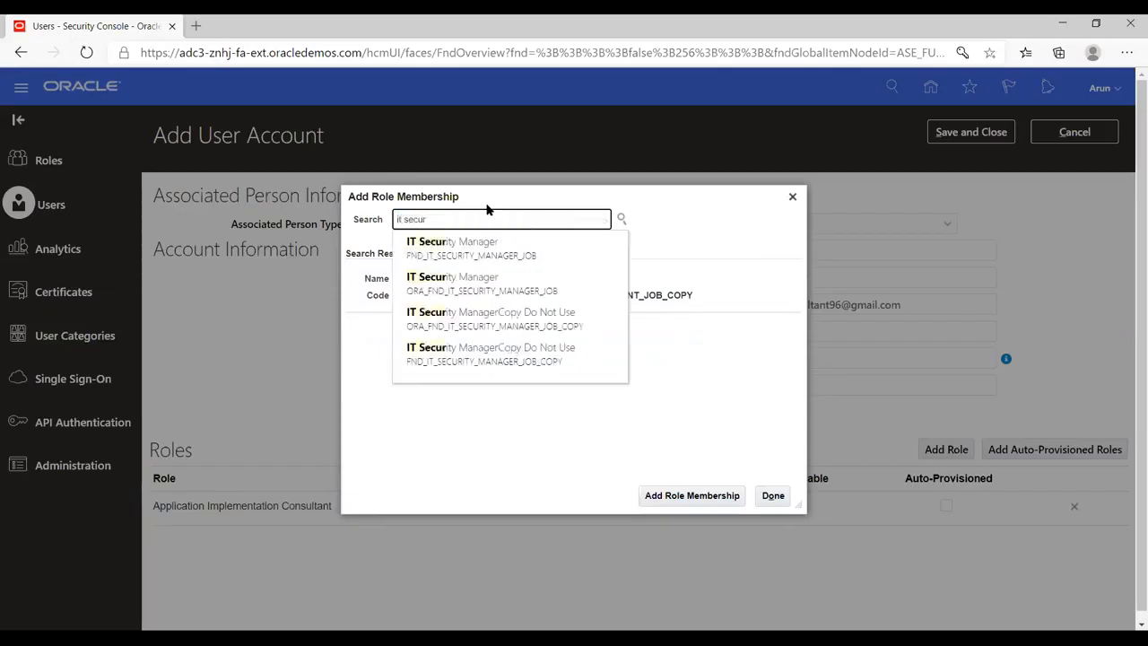
click(487, 249)
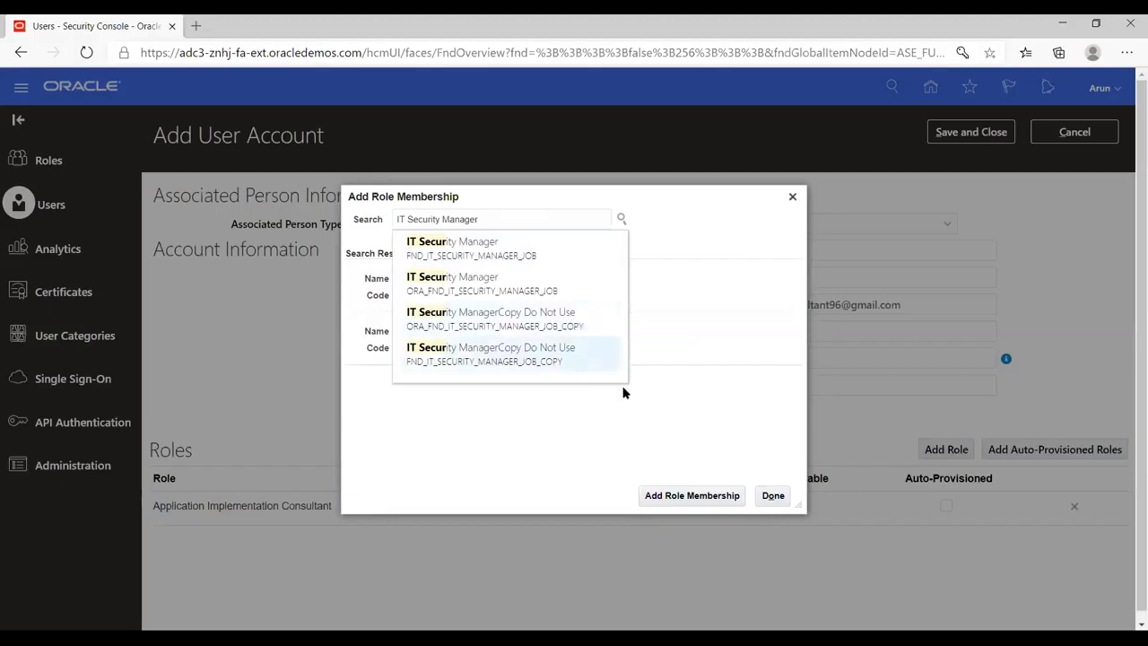
click(681, 499)
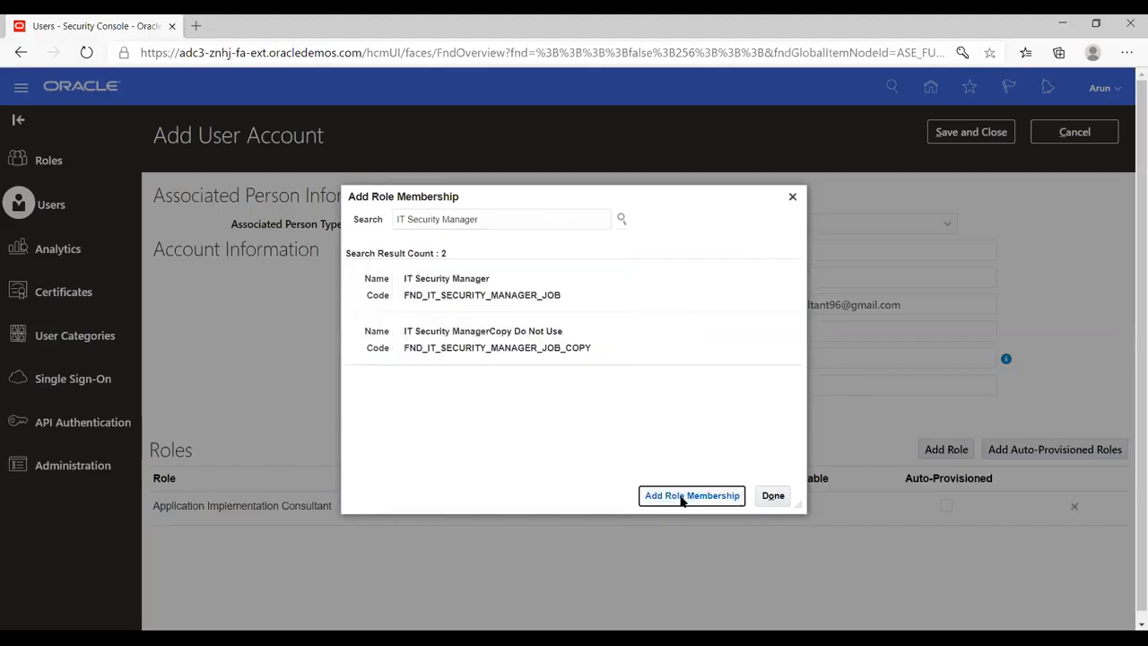
click(481, 279)
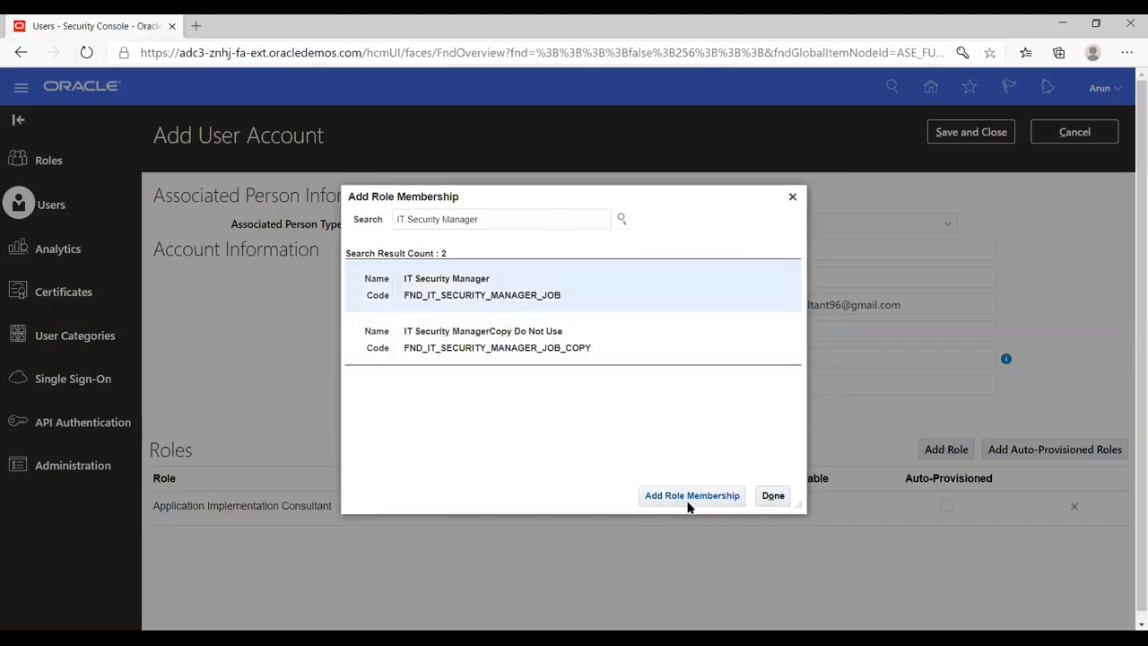
click(683, 497)
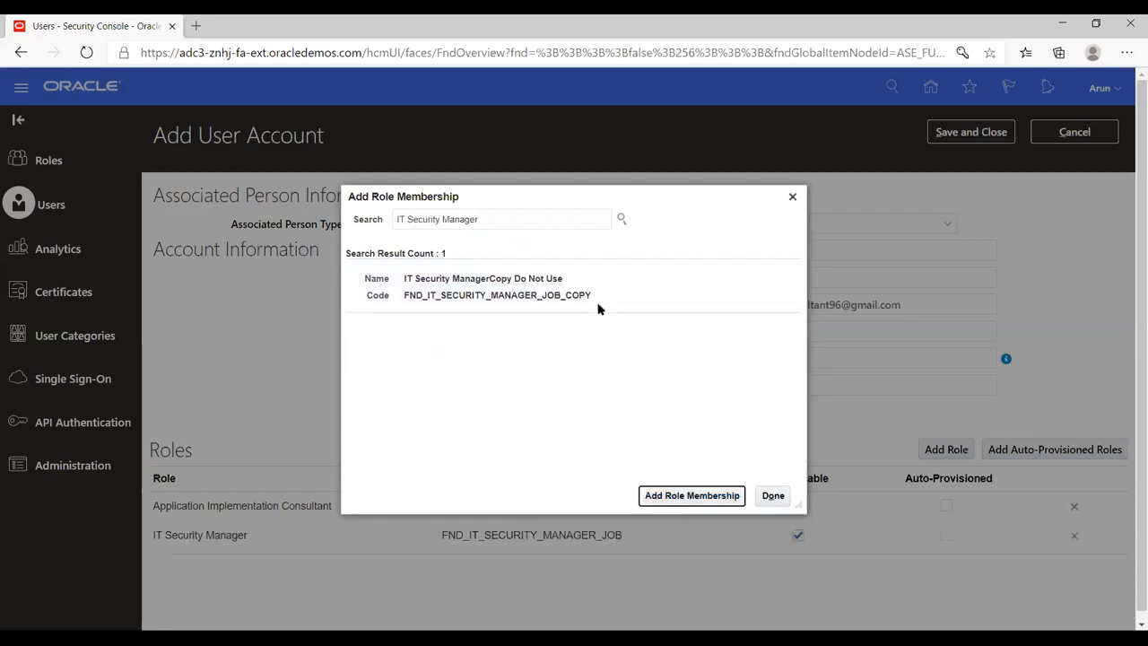
click(771, 500)
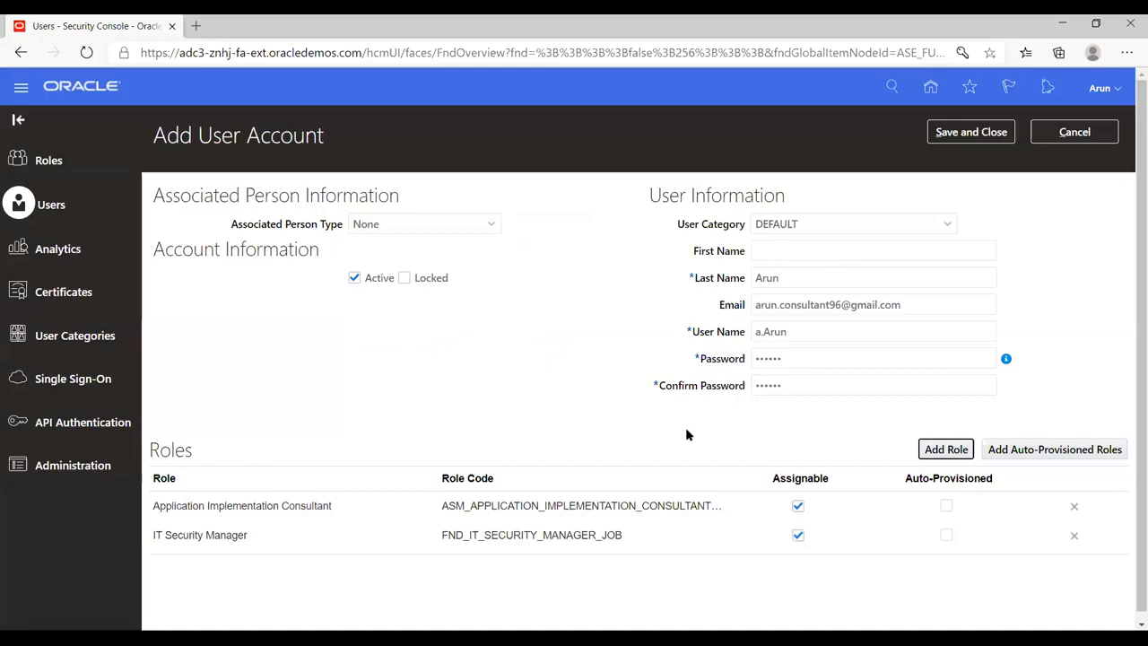
- Save the new user account and return to the User Accounts list
click(964, 137)
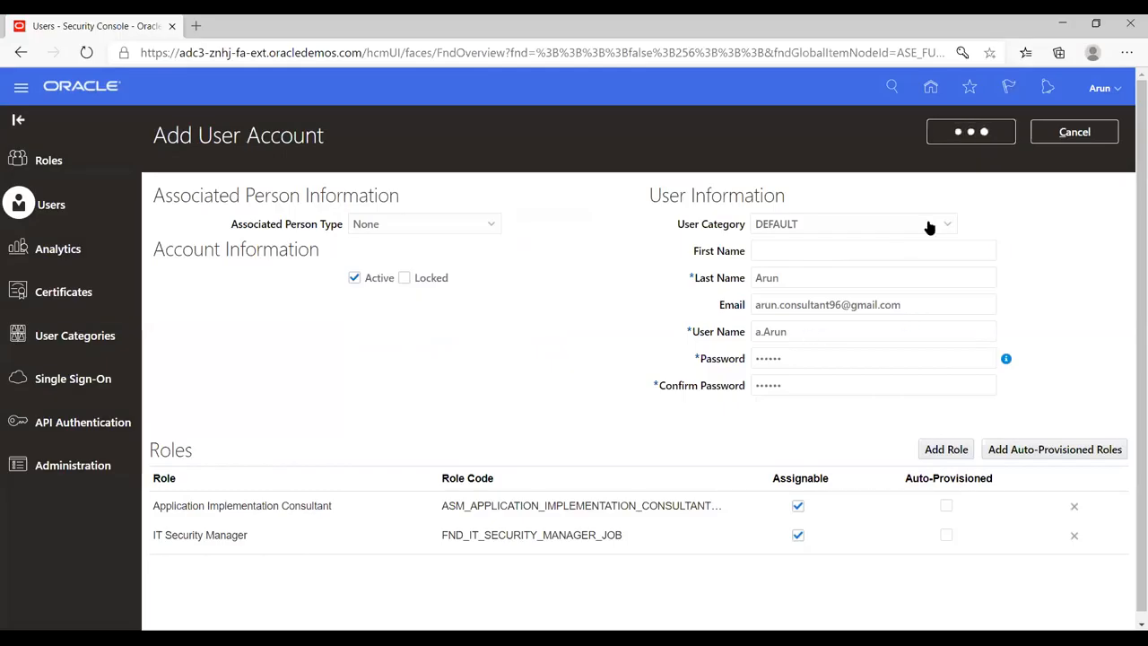
click(972, 135)
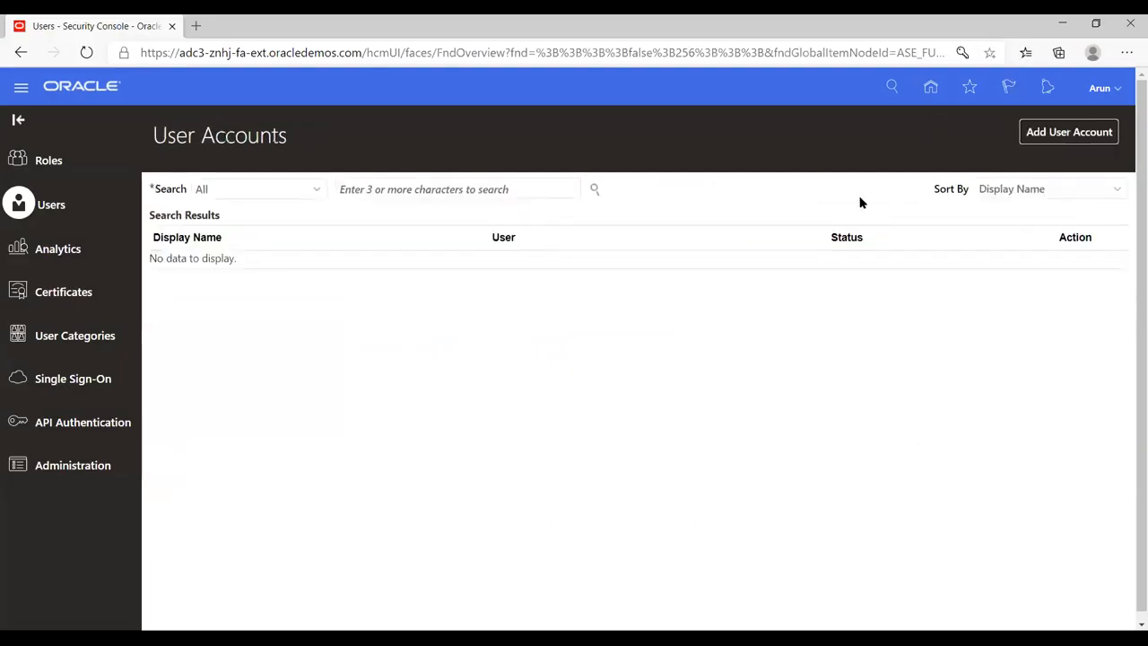
click(1051, 134)
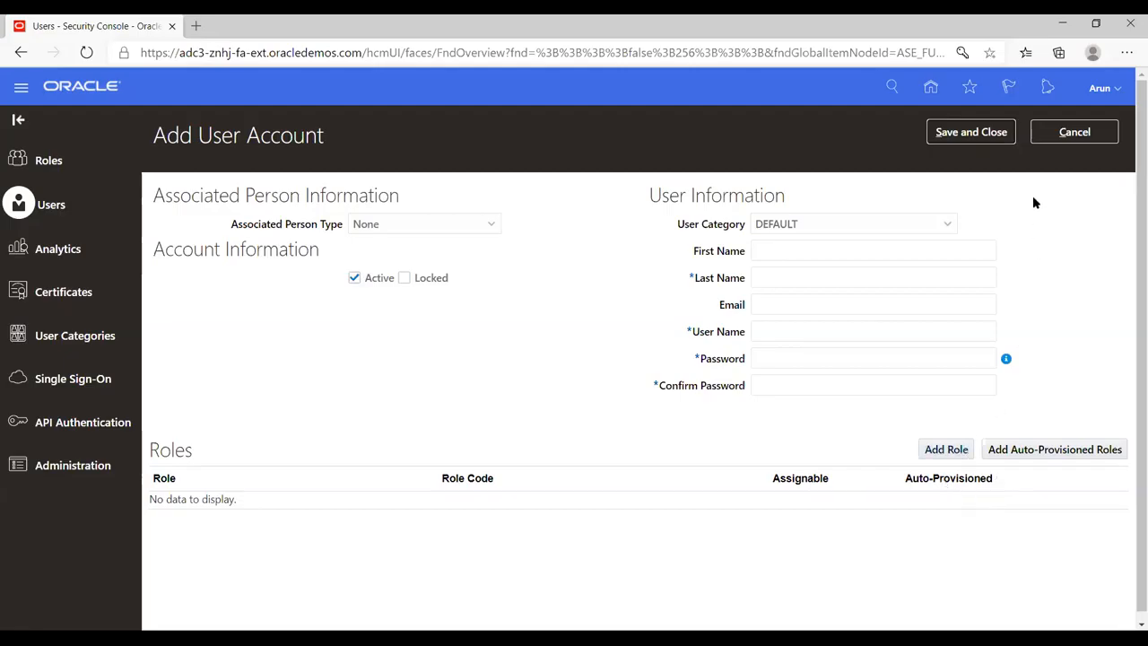
click(1072, 135)
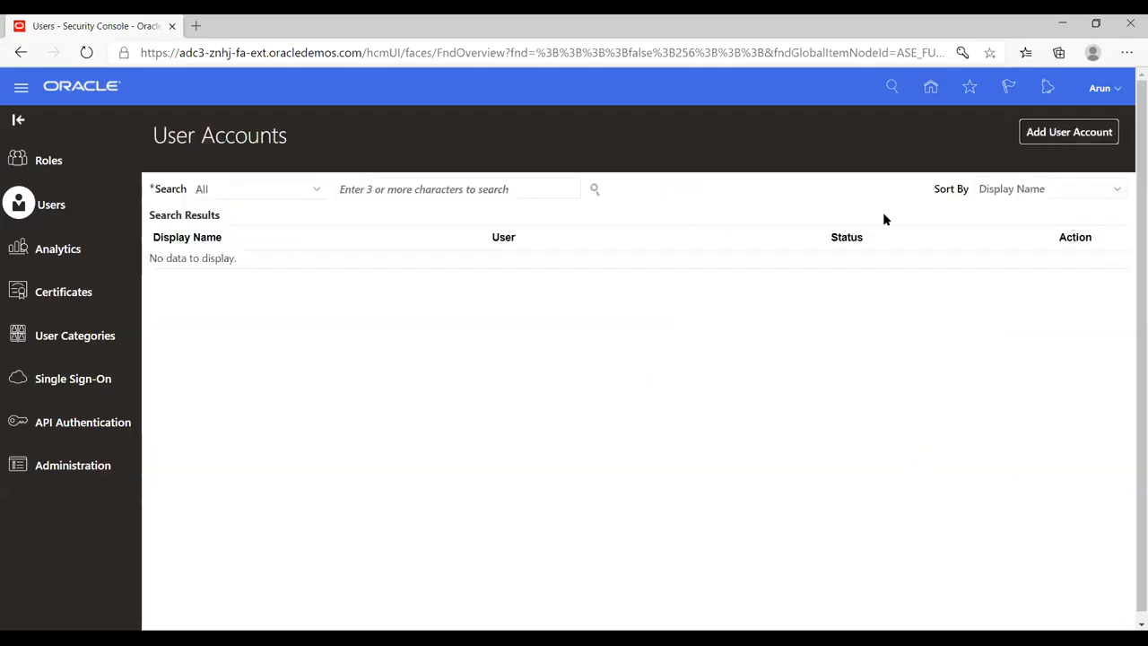
- Sign out of the current Oracle Applications session
click(1112, 90)
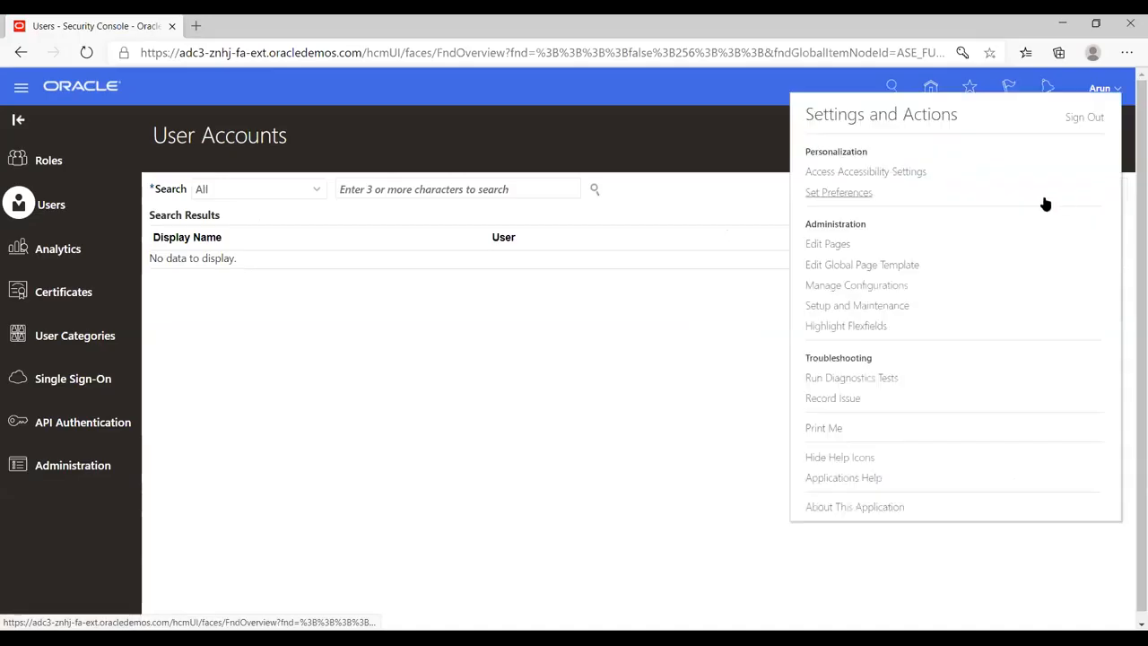
click(1079, 118)
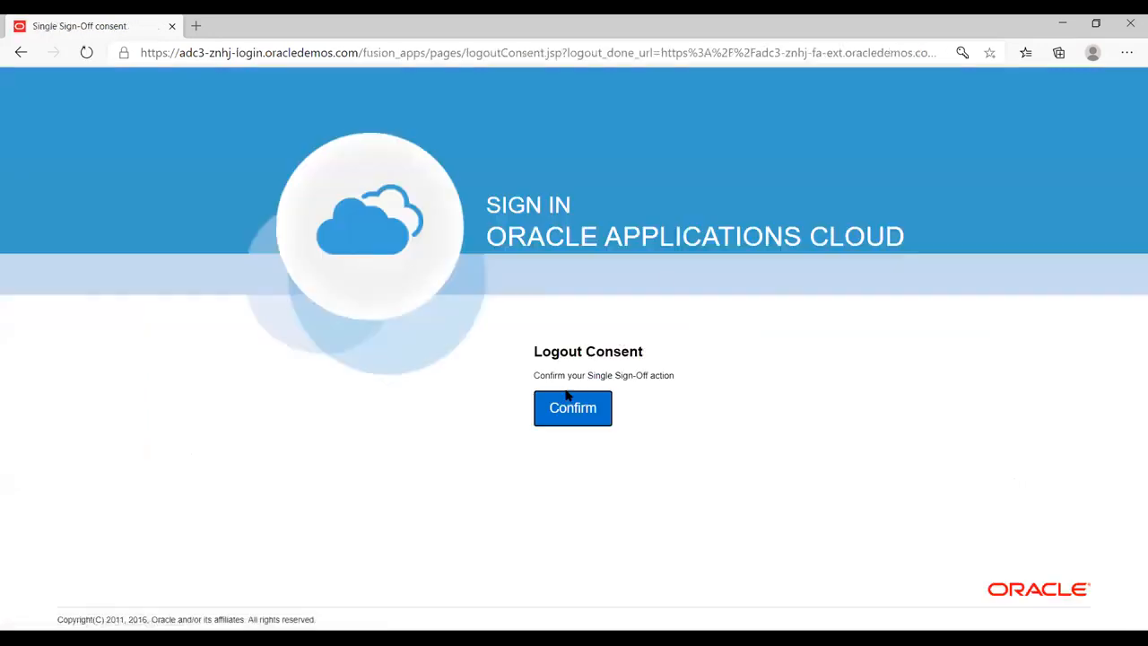
click(567, 399)
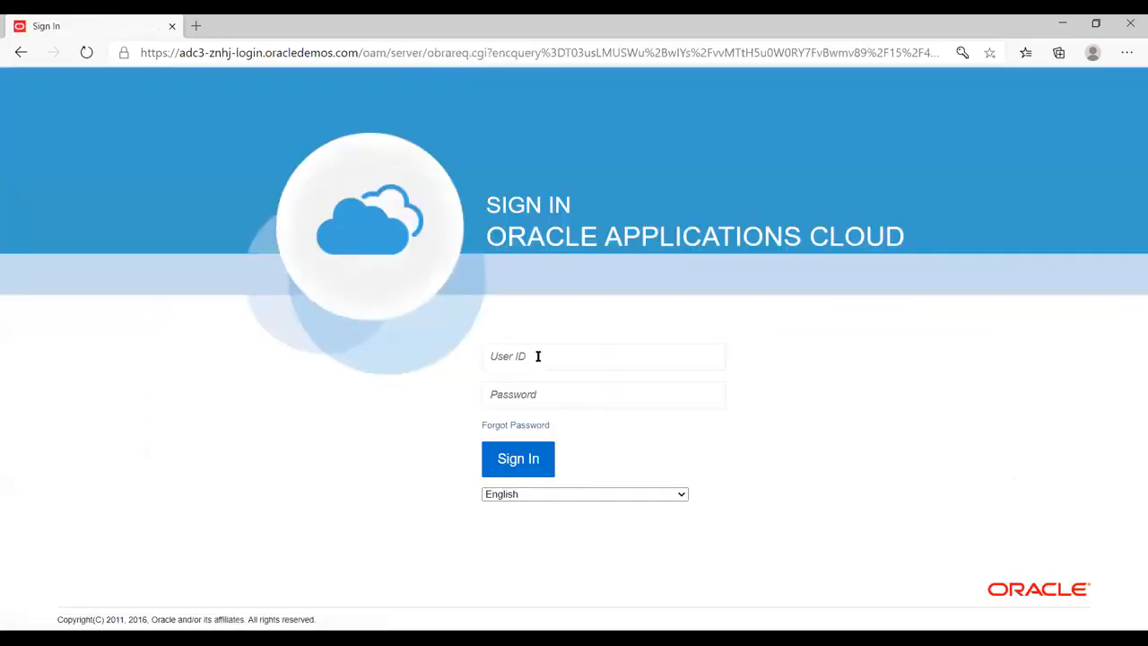
- Sign in to Oracle Applications Cloud with the new account's user ID and password
click(538, 357)
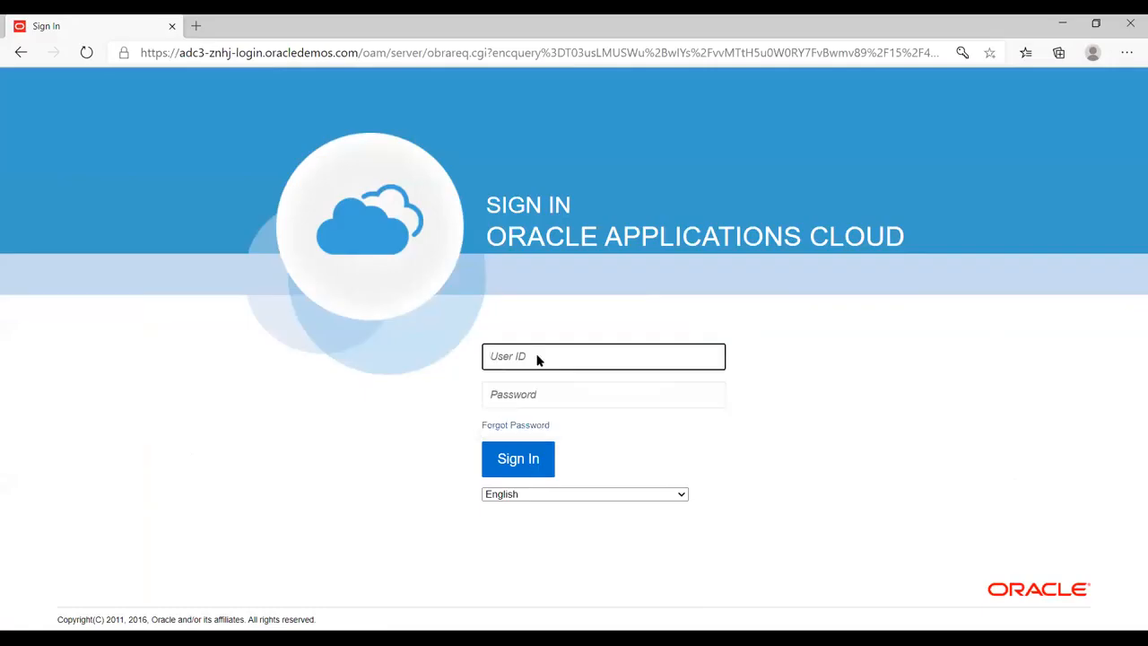
text(a.Arun)
key(Tab)
text(*********)
click(502, 469)
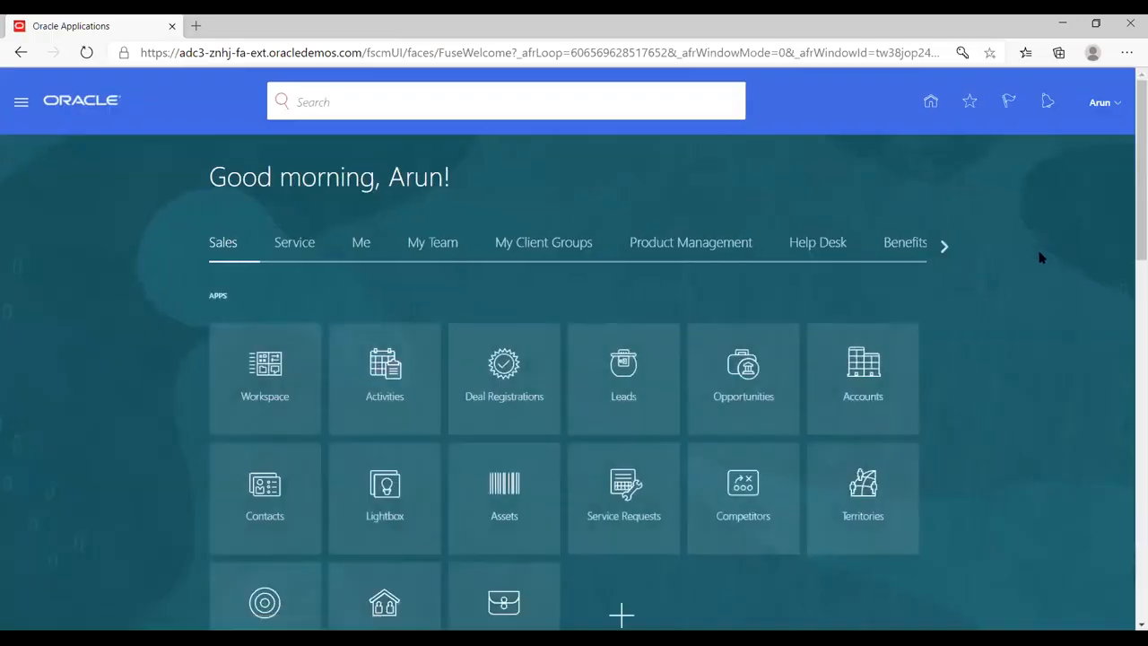
- Open Setup and Maintenance and look through the available setup offerings and the Compensation Management functional areas
click(1111, 103)
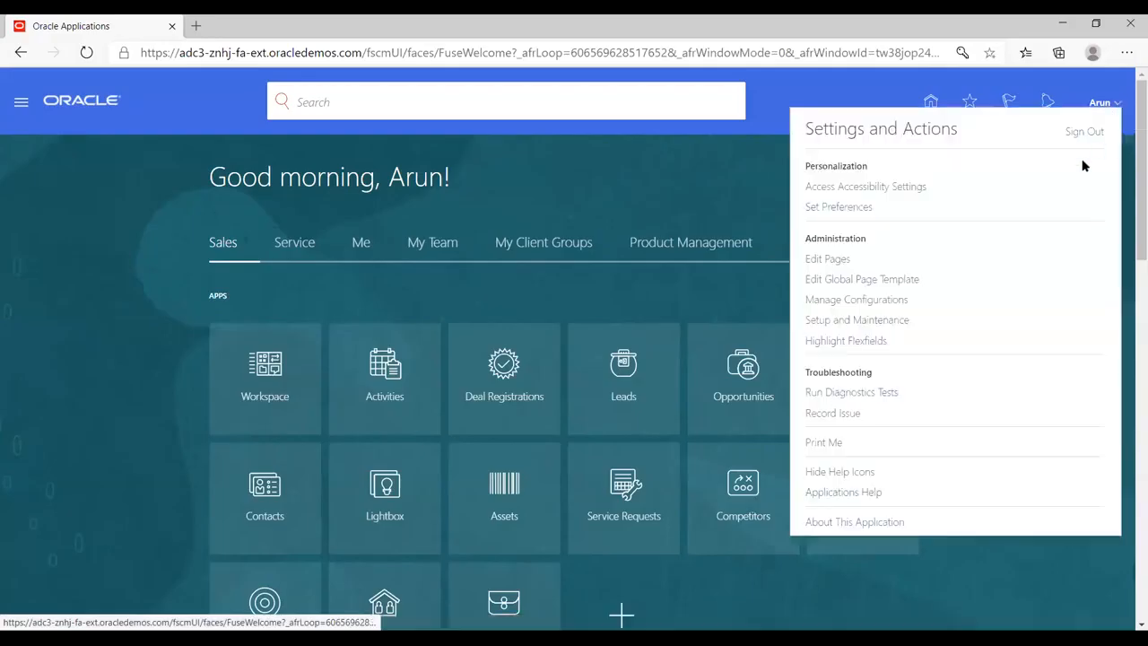
click(830, 326)
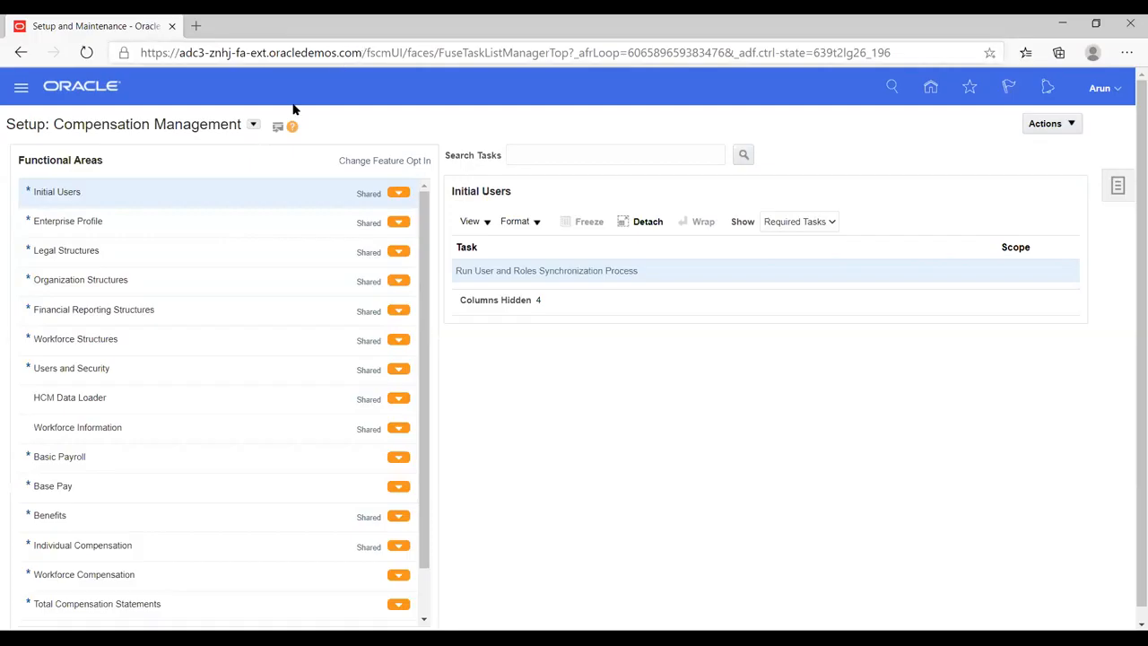
click(253, 127)
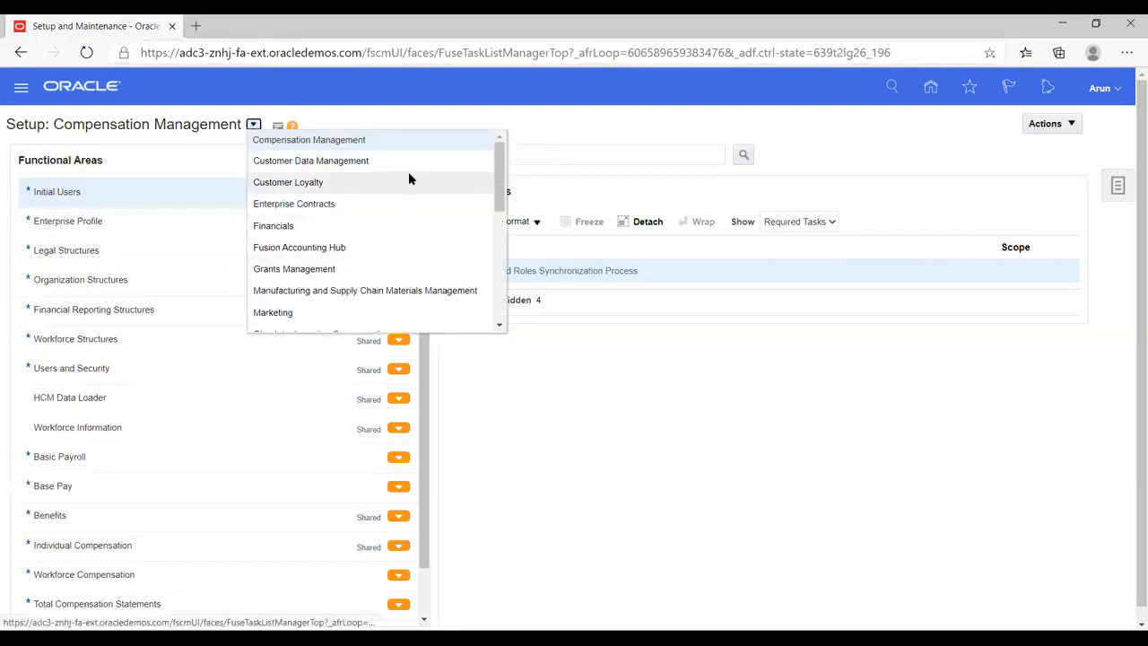
click(574, 430)
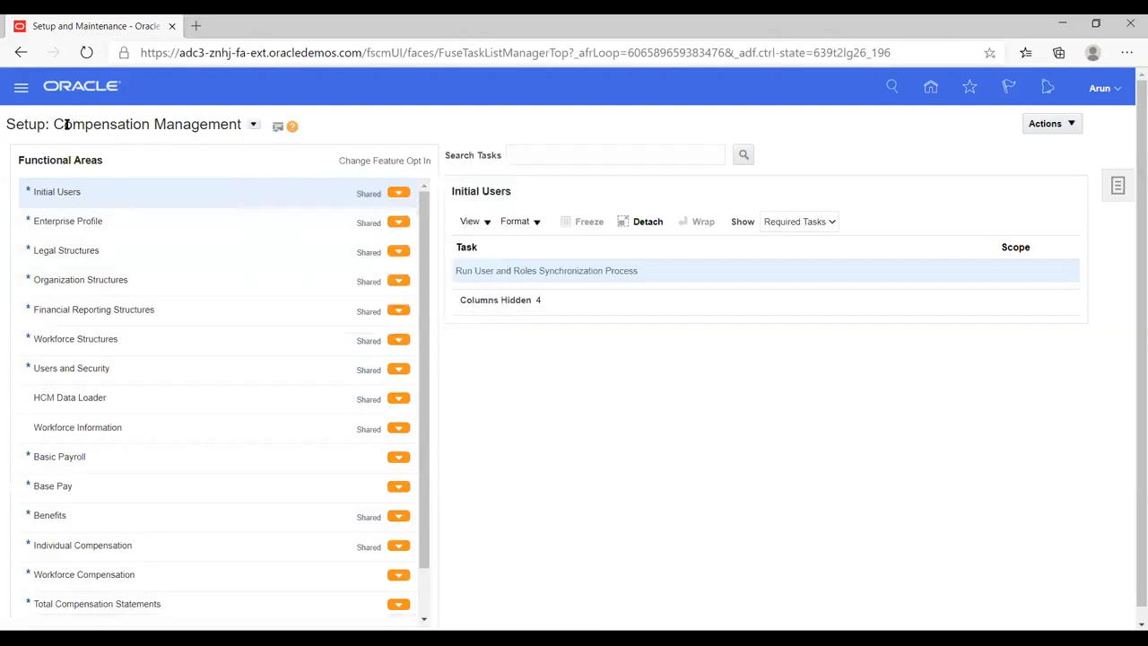
drag(63, 125, 238, 125)
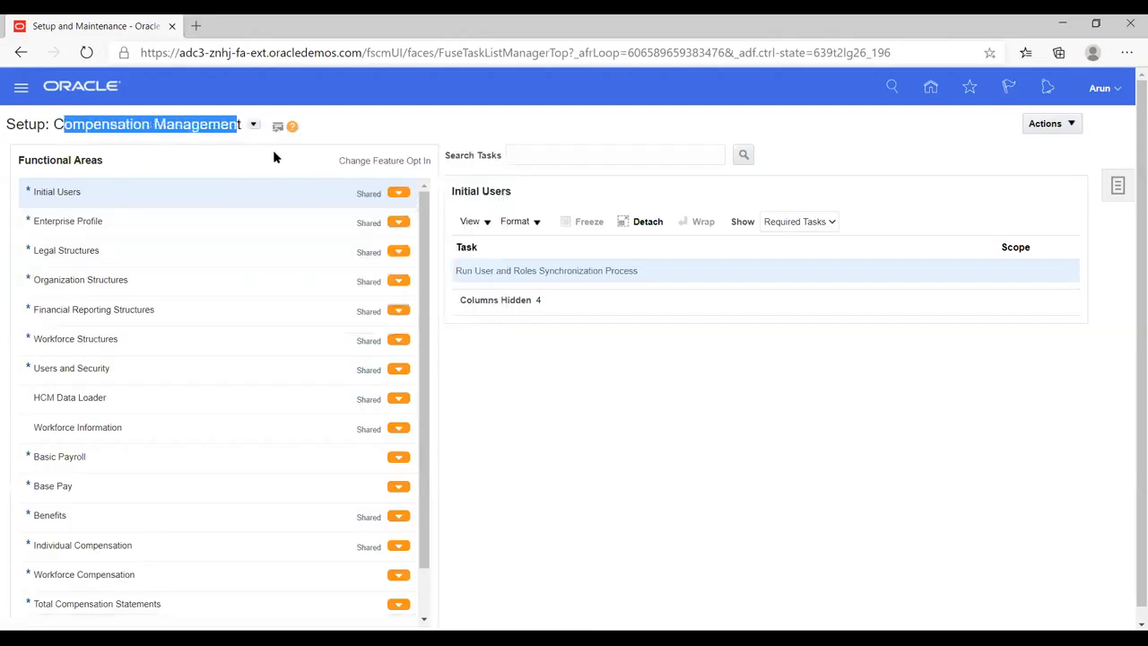
click(349, 131)
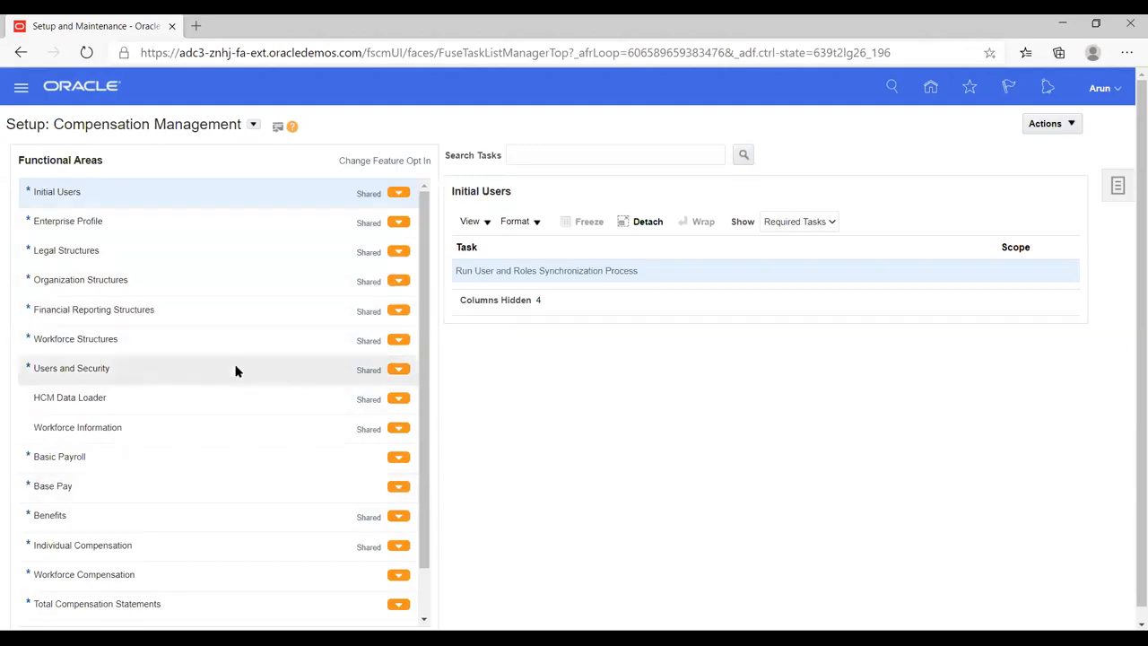
scroll(235, 376, down, 1)
scroll(235, 376, up, 1)
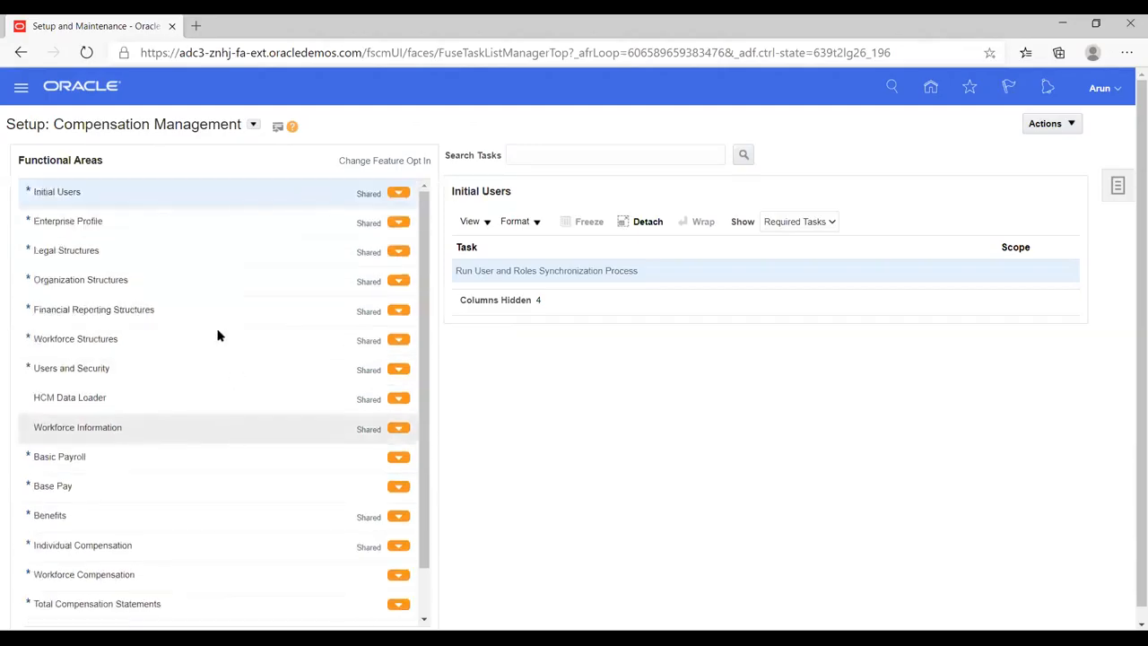
- Switch the setup offering to Financials and look through its functional areas
click(252, 125)
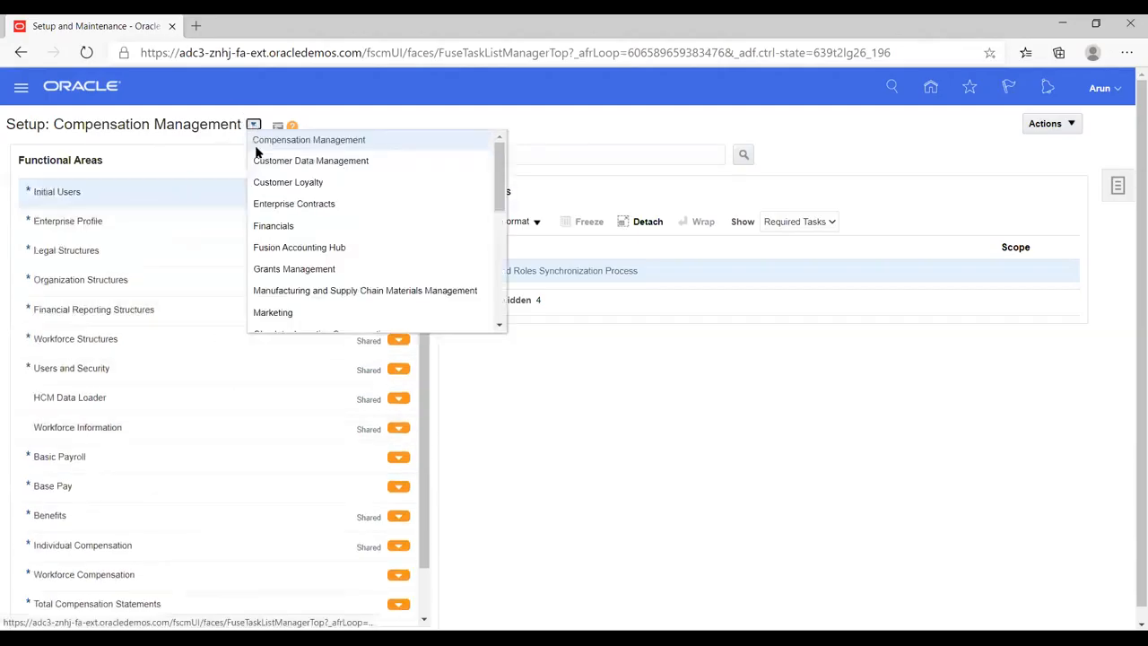
click(282, 224)
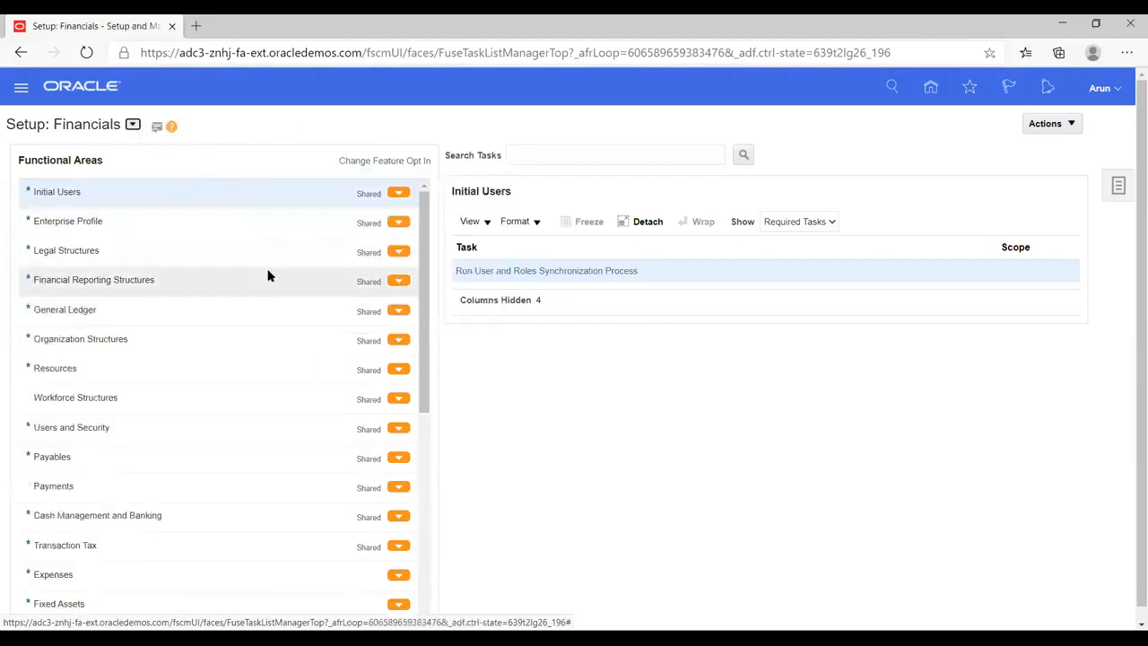
scroll(201, 462, down, 5)
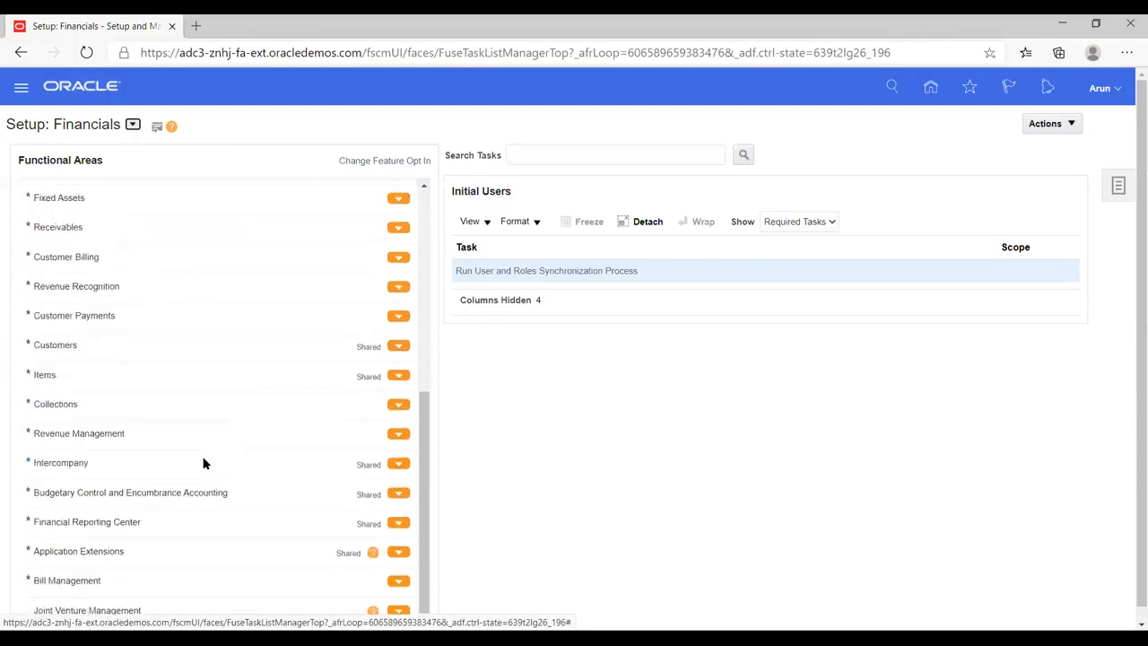
scroll(204, 461, up, 5)
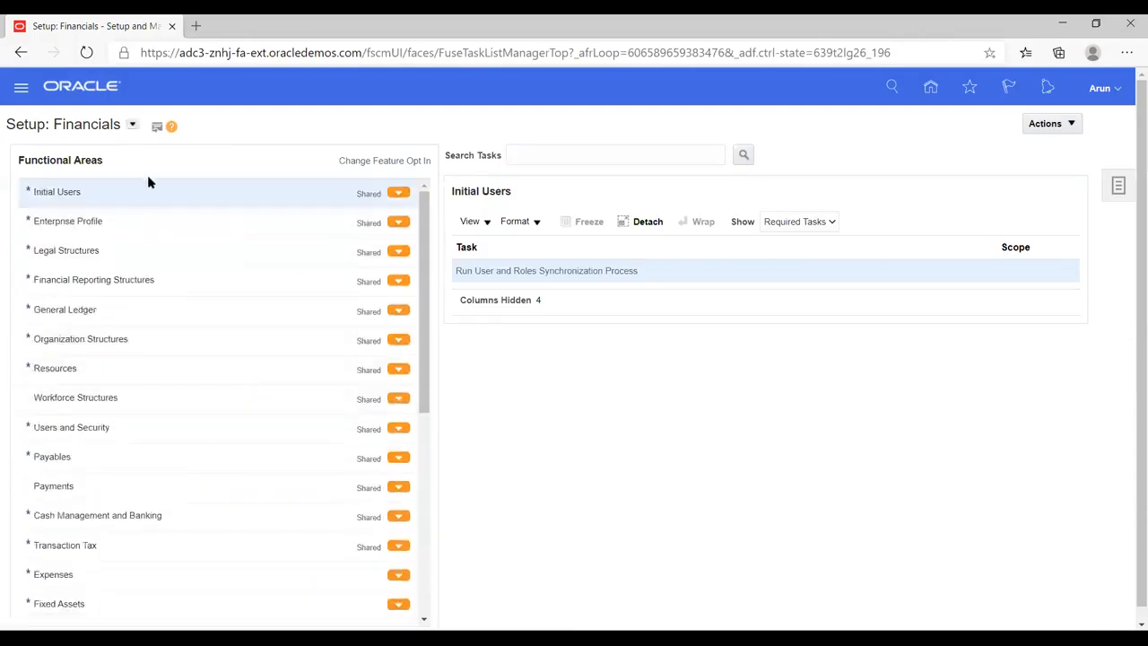
- View the required tasks of the Legal Structures functional area and open the Manage Implementation Projects page
click(122, 254)
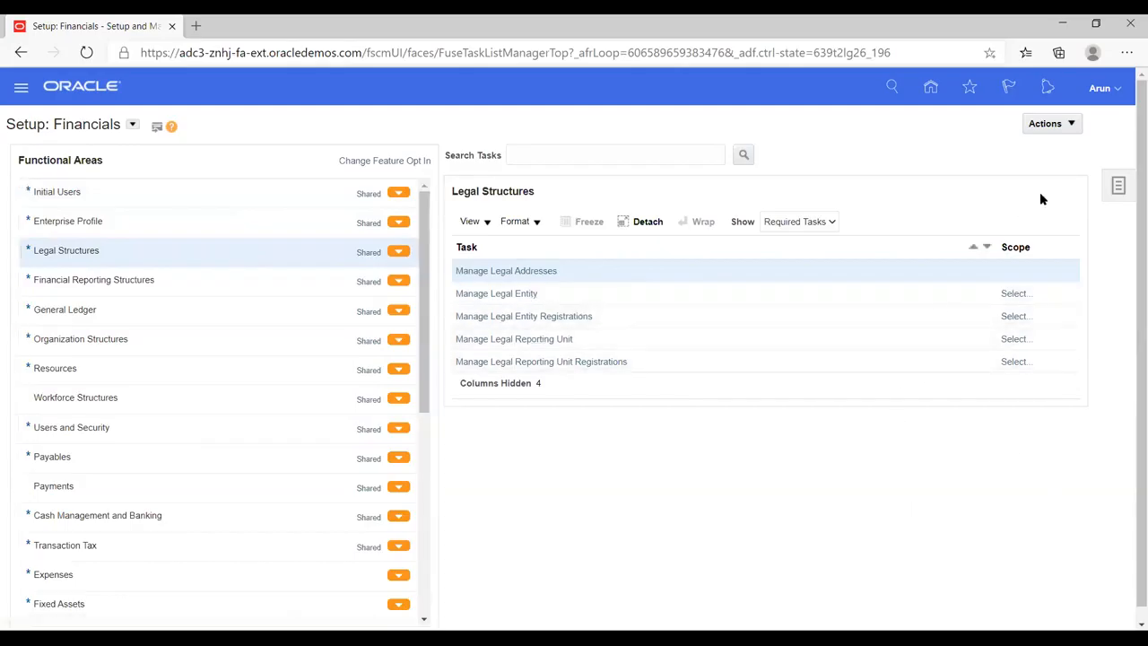
click(1118, 185)
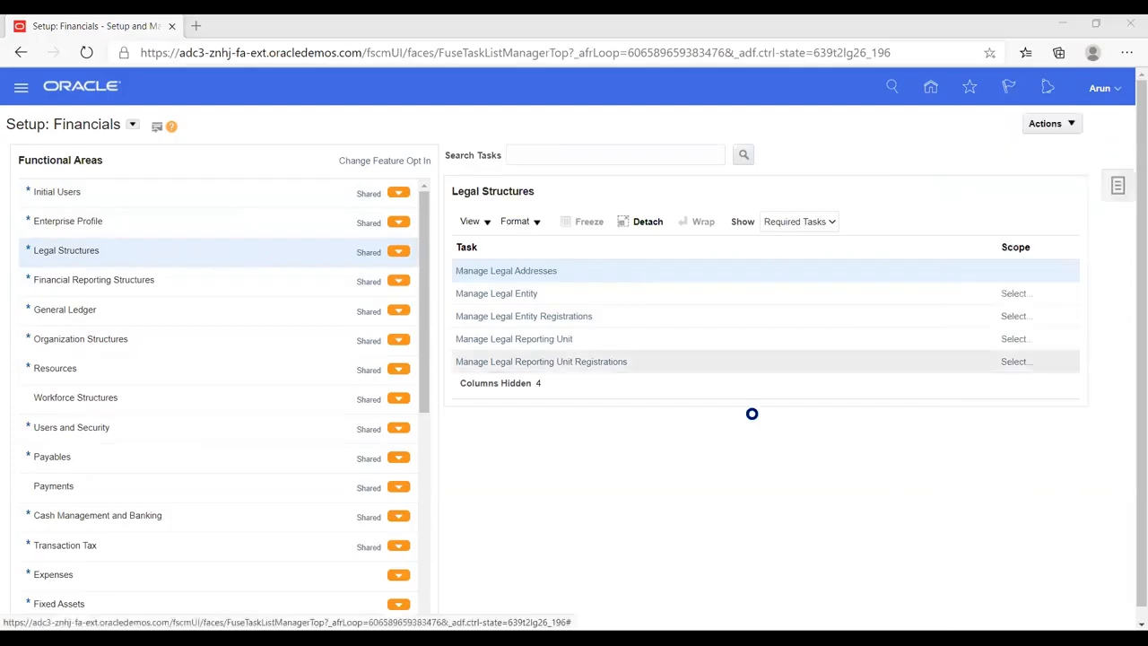
click(1115, 205)
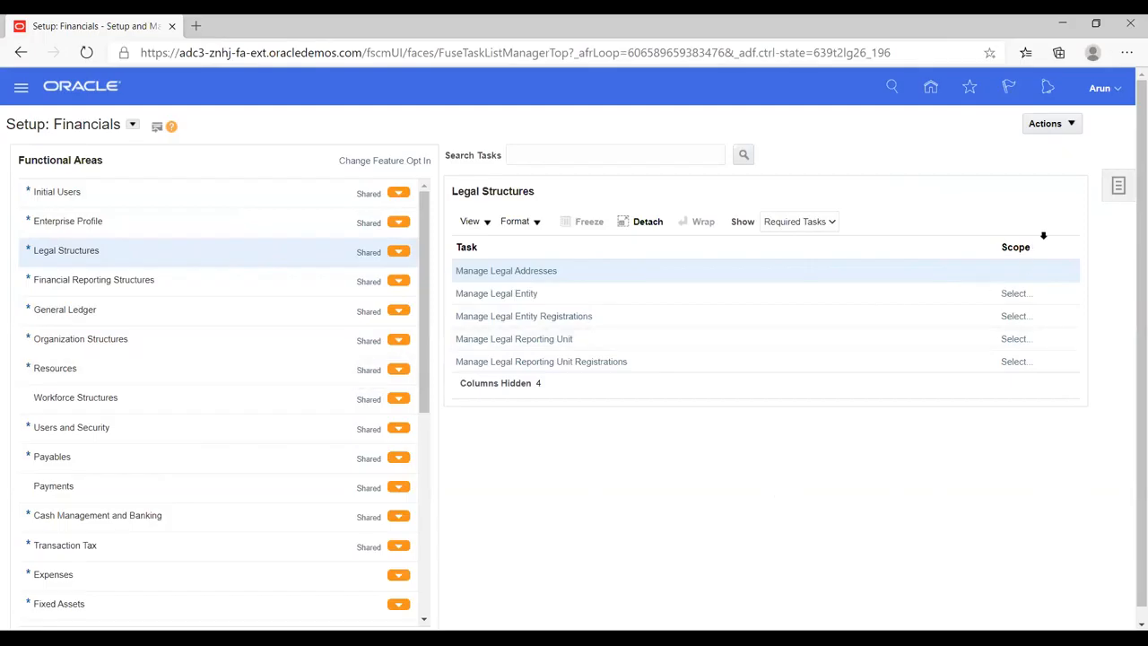
click(1118, 186)
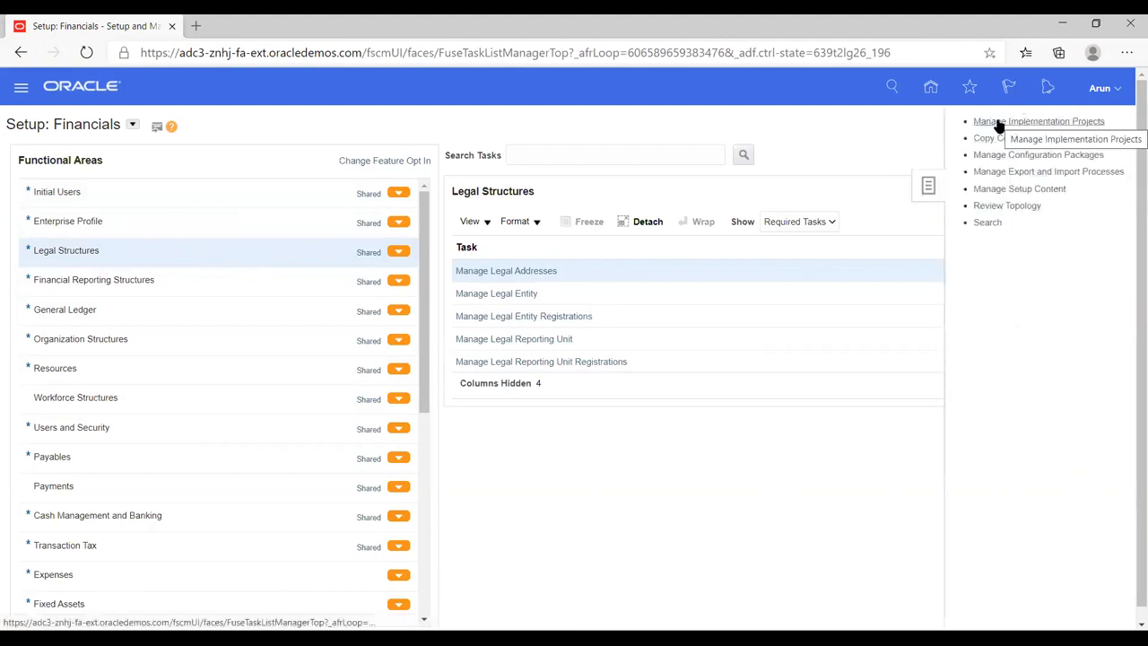
click(1046, 122)
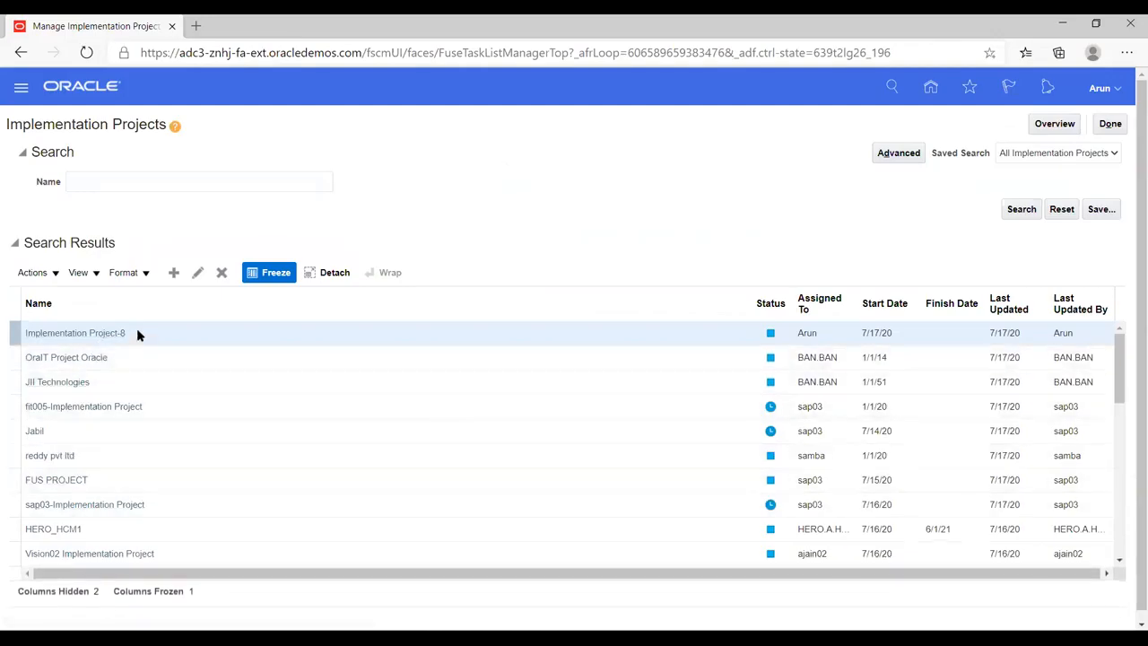
- Start a new implementation project and name it HW Implementation
click(174, 274)
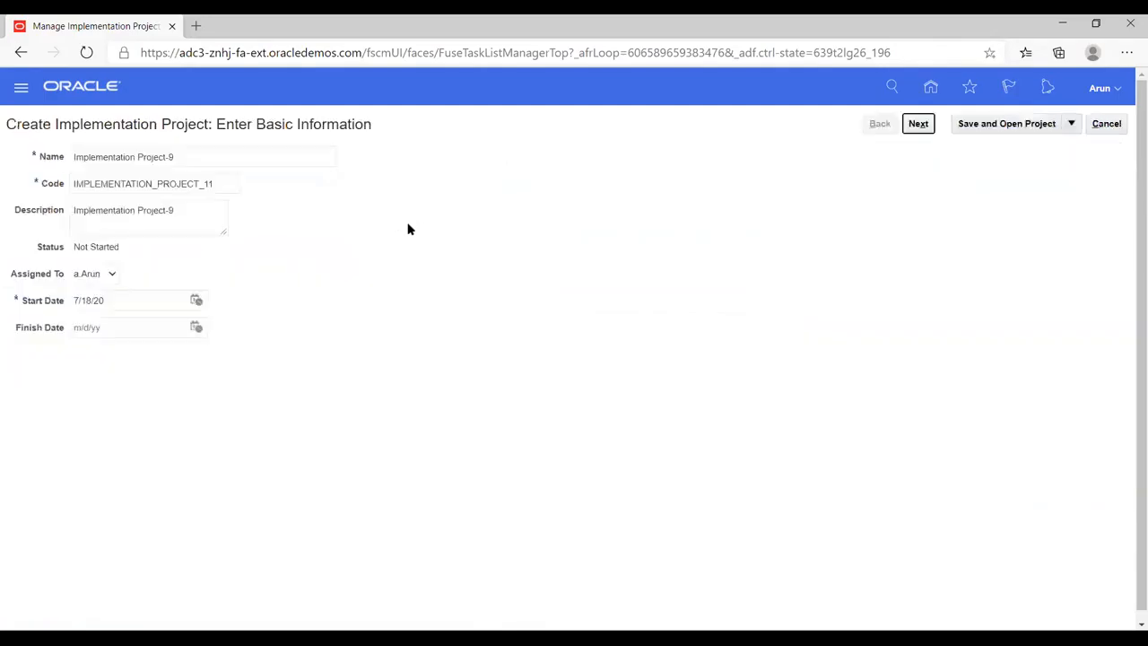
triple_click(204, 156)
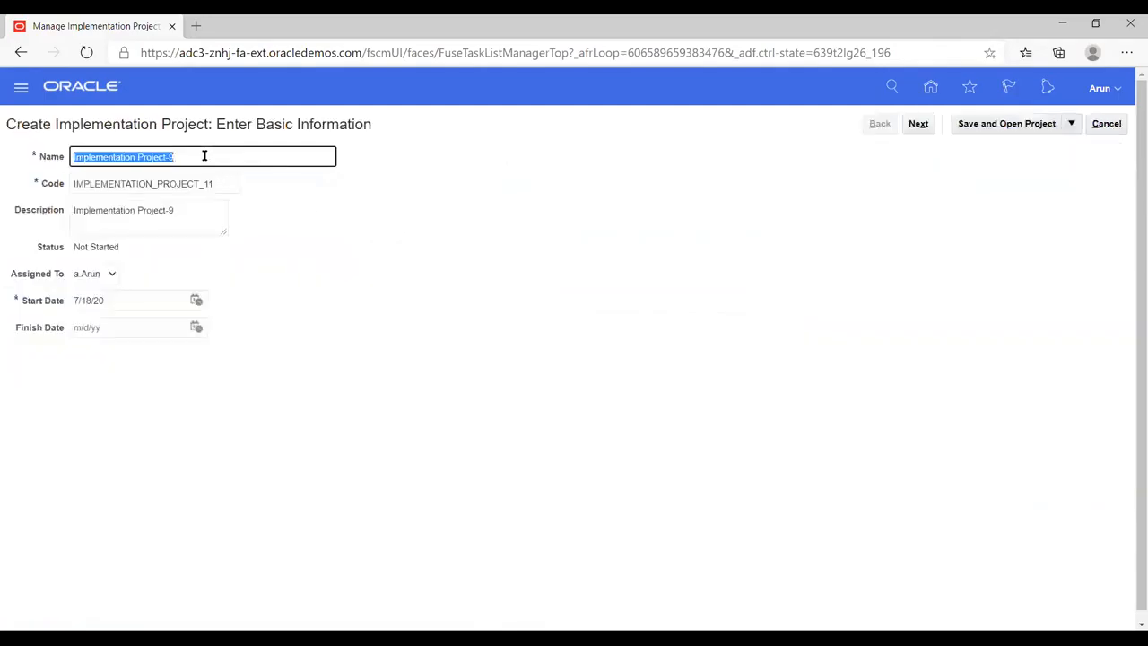
text(HW)
text(Im)
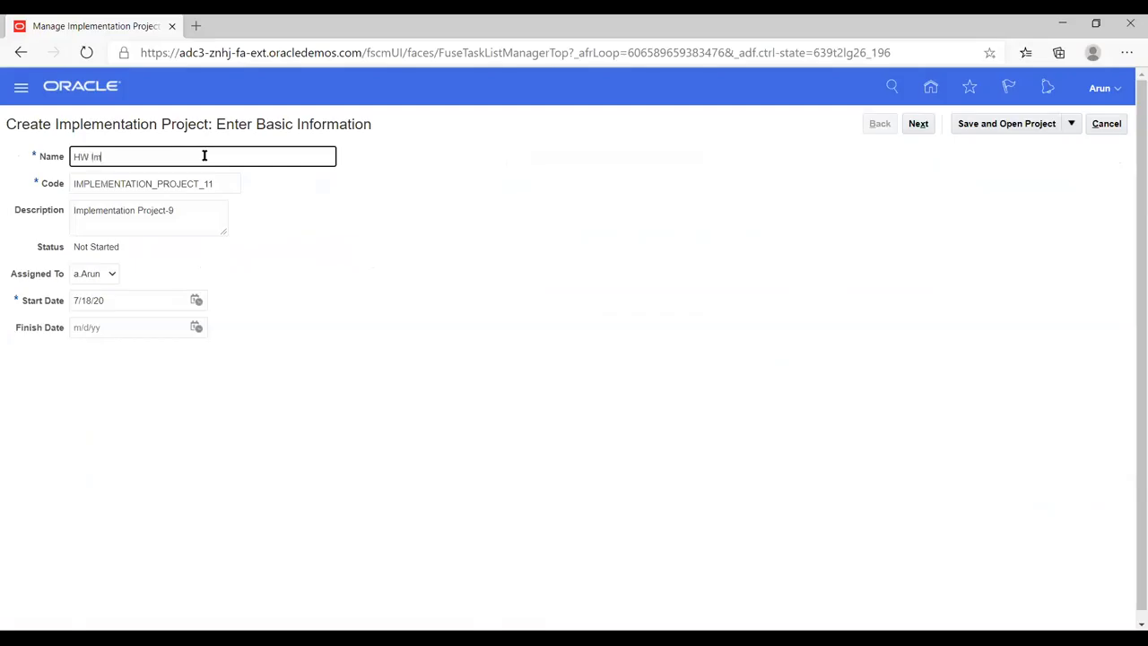
text(plementation)
key(Tab)
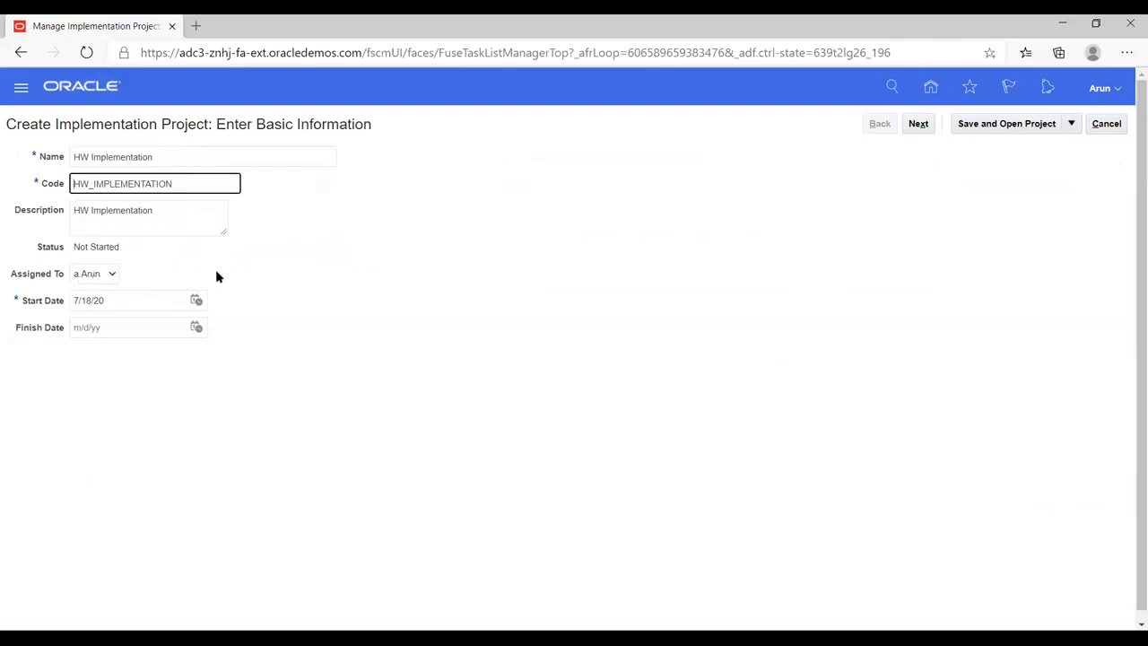
- Set the project's start date to 7/1/20 and continue to the selection of offerings to implement
click(196, 300)
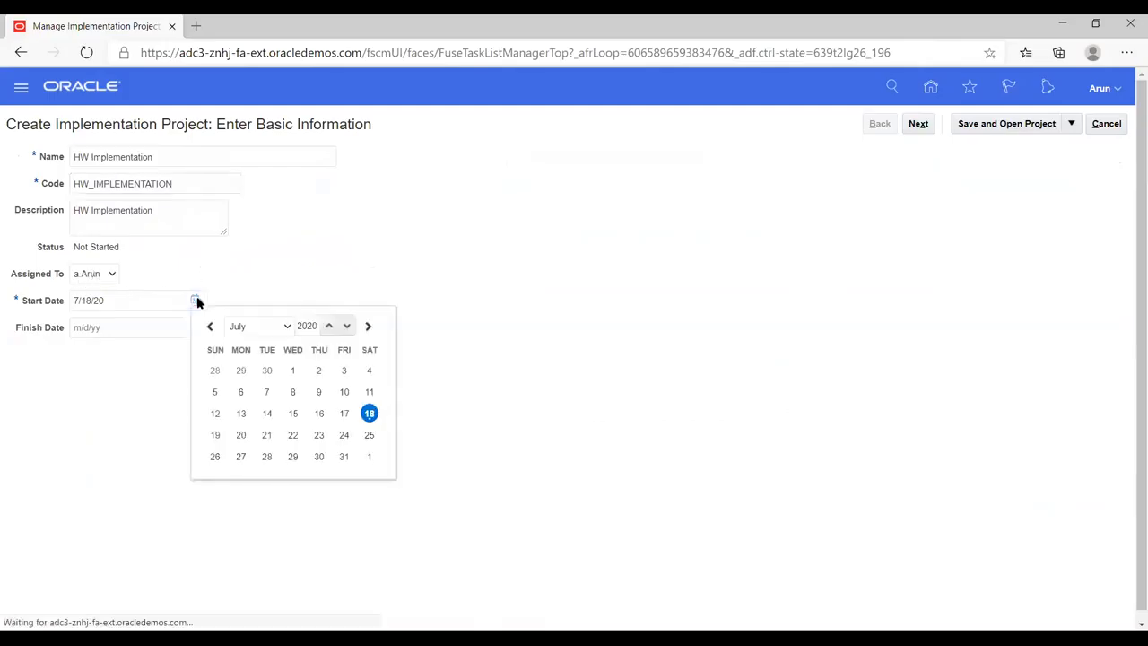
click(292, 371)
click(331, 341)
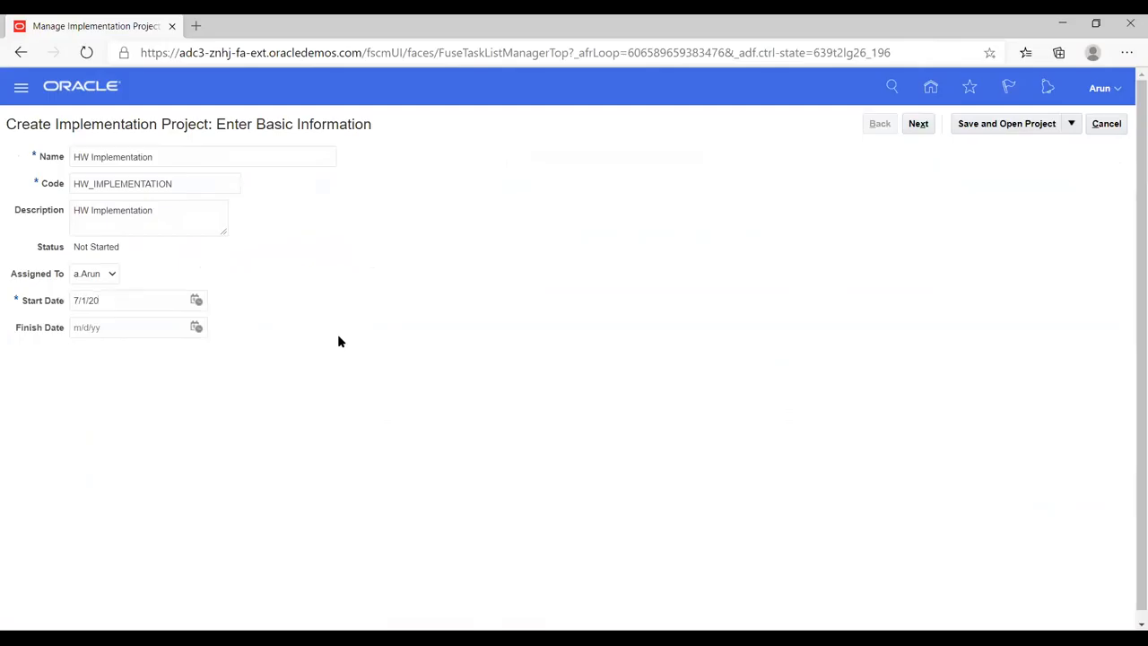
click(916, 123)
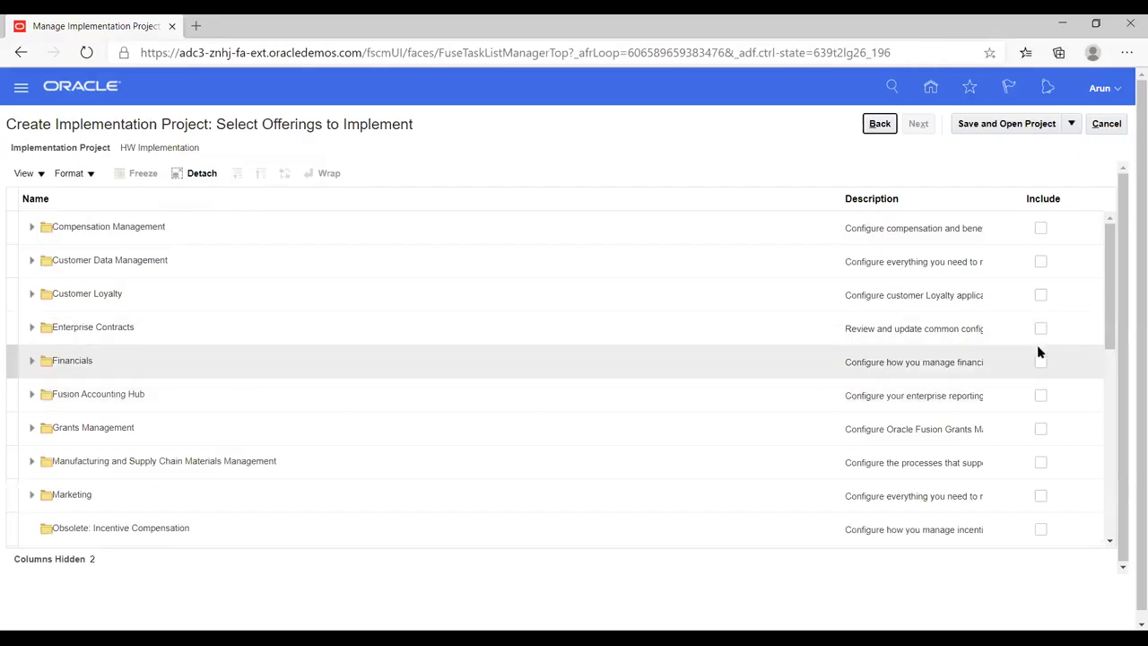
- Include the Financials offering with Supplier Invoice Processing, Expenses and Fixed Assets in the project
click(1040, 362)
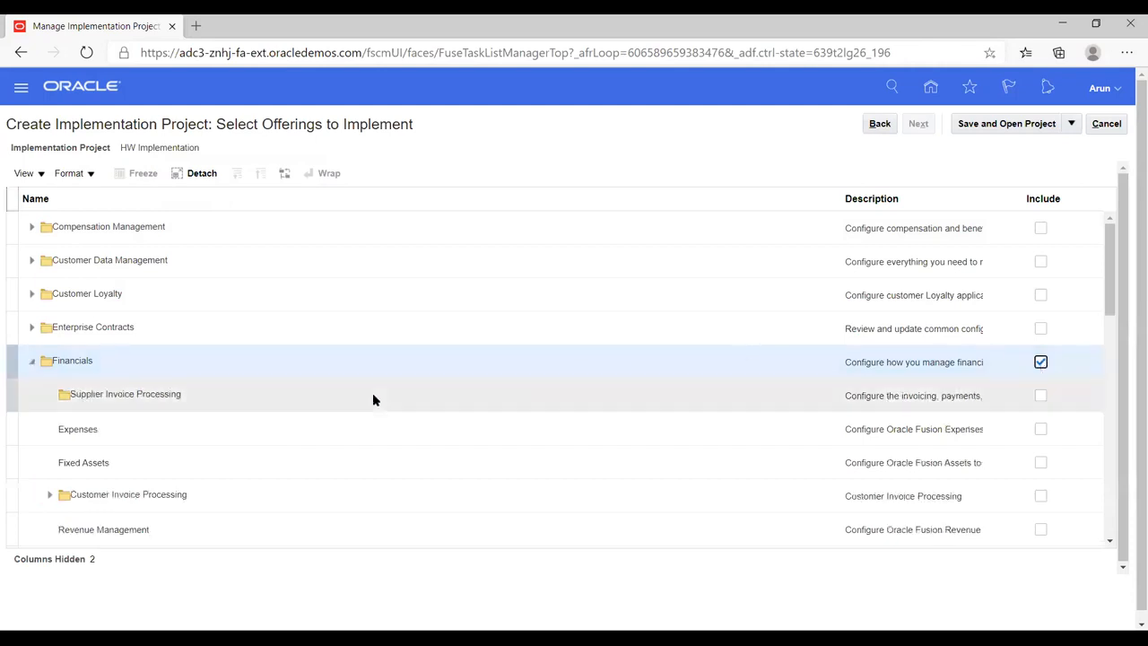
scroll(374, 400, down, 1)
click(1040, 321)
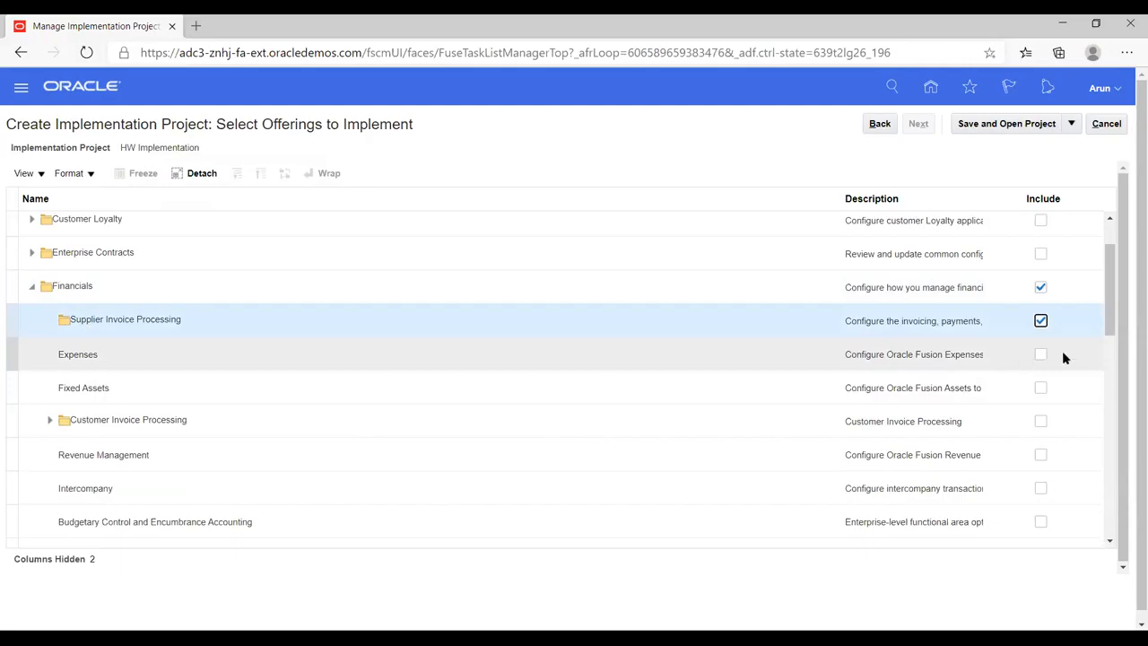
click(1040, 354)
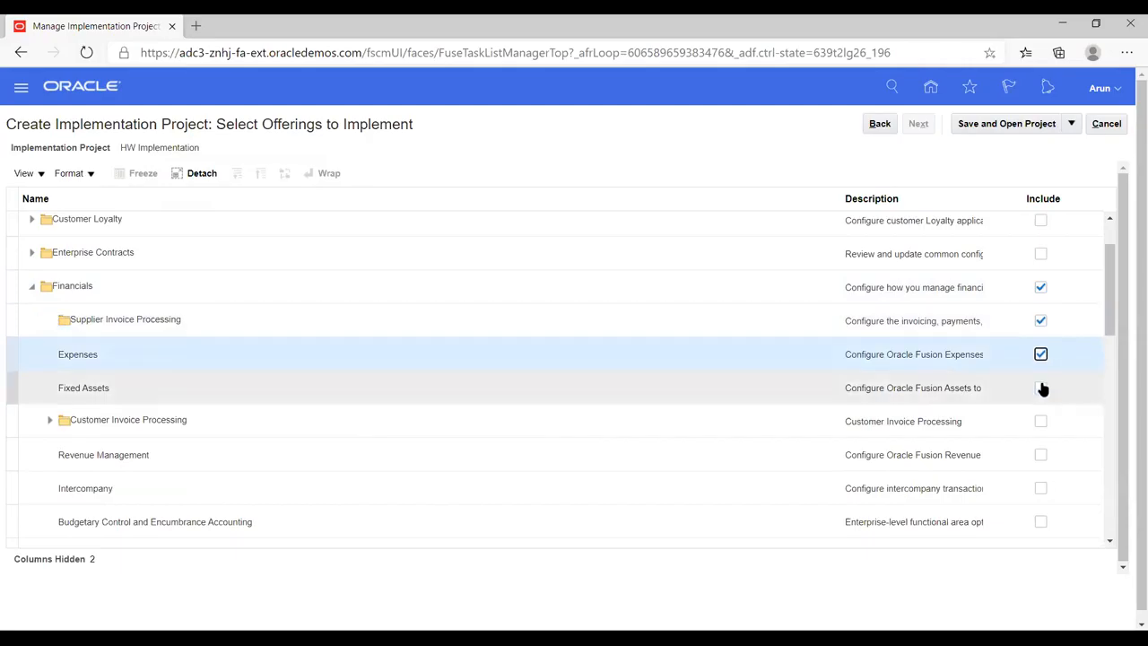
click(1040, 389)
scroll(1079, 366, down, 1)
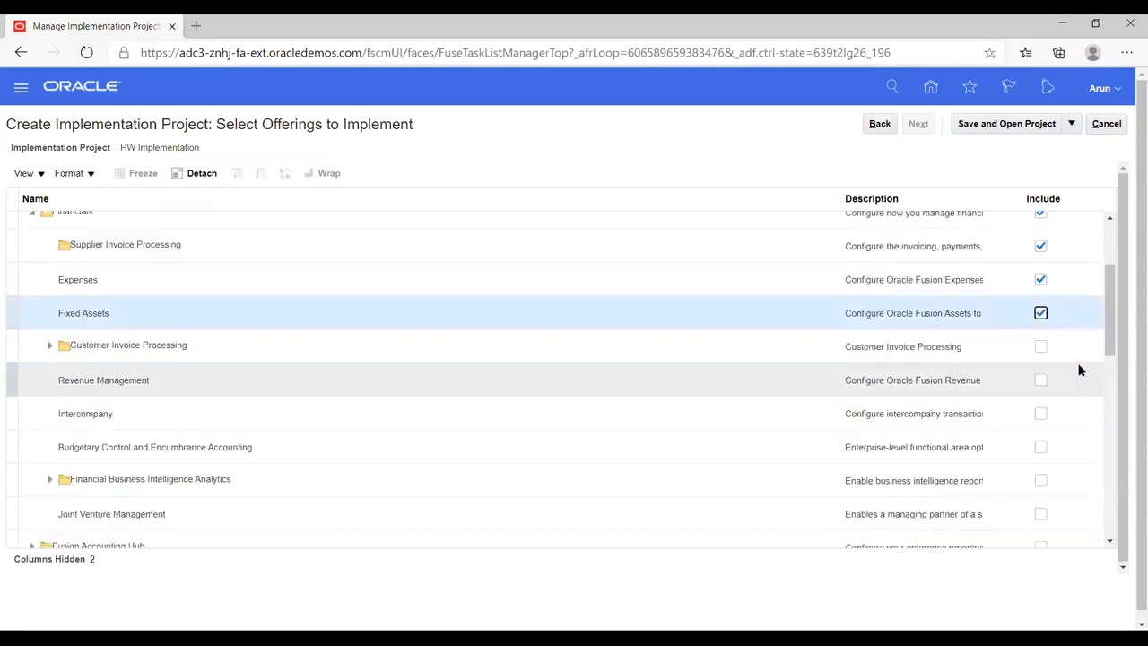
- Include Customer Invoice Processing with Collections, Revenue Management, Intercompany, and Budgetary Control and Encumbrance Accounting
click(1040, 347)
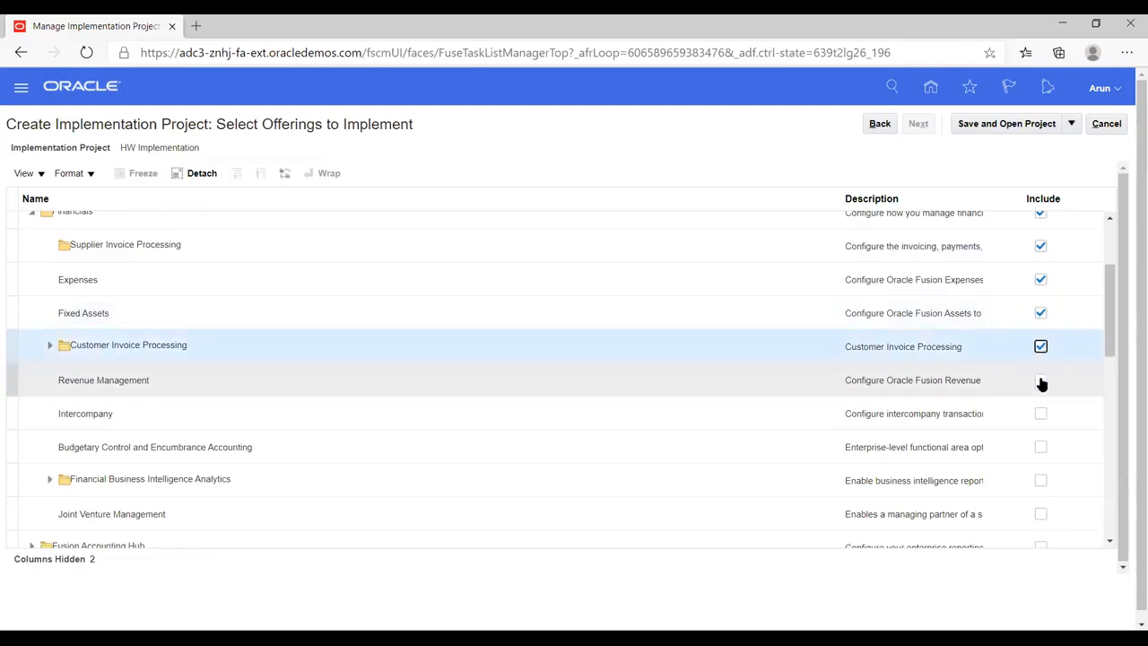
click(1040, 380)
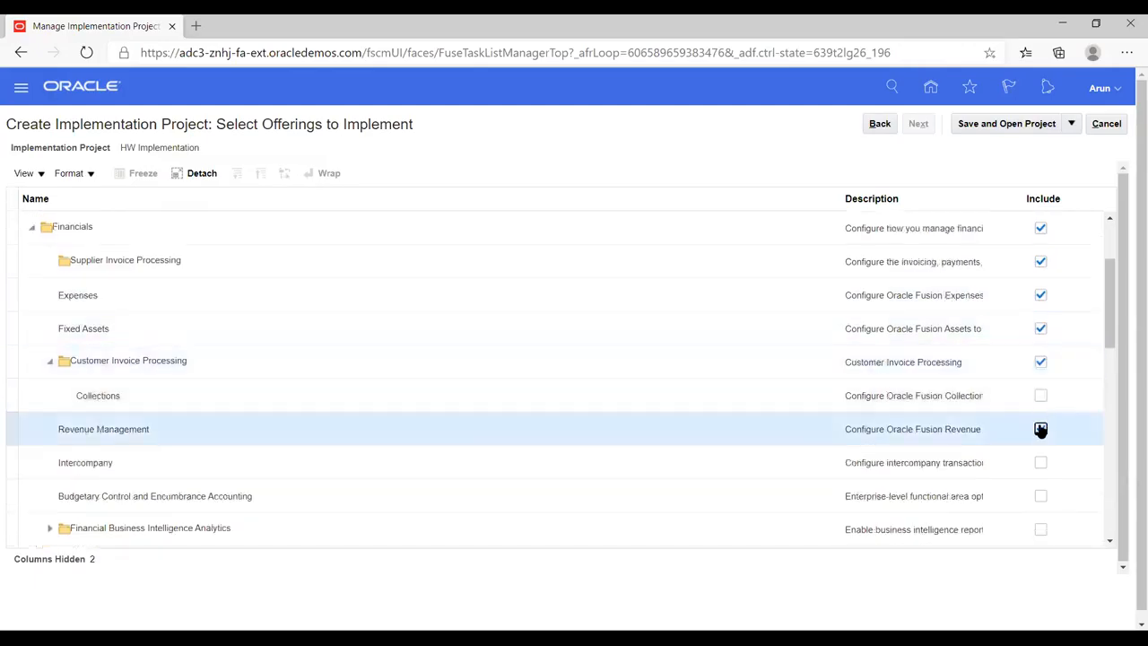
click(1040, 395)
scroll(1031, 430, down, 1)
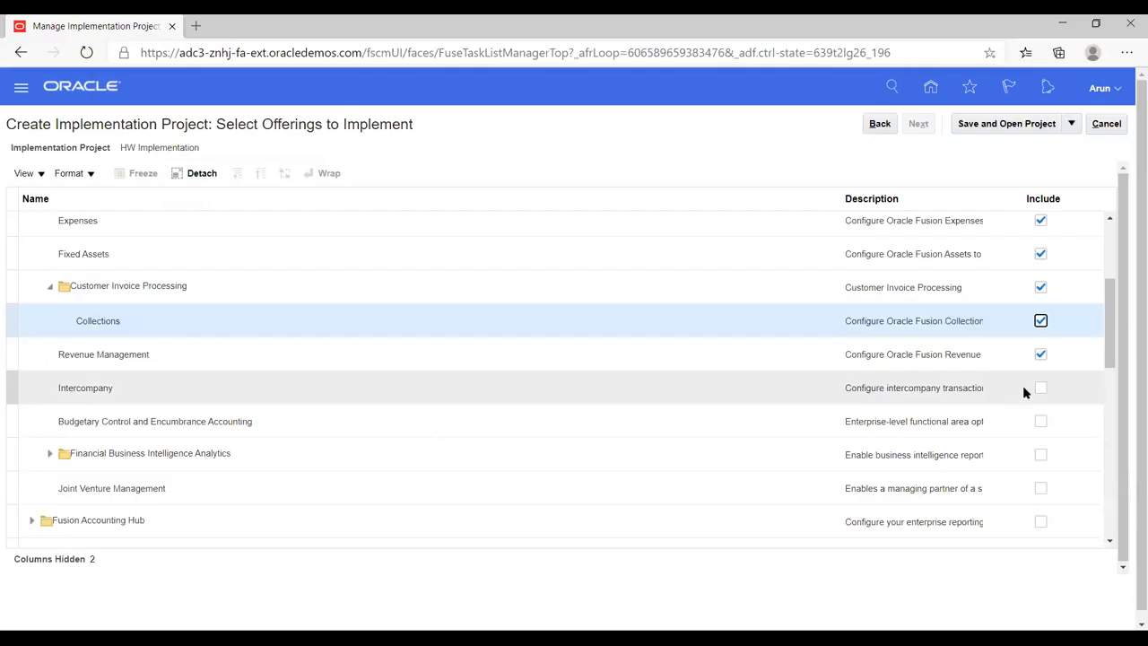
click(1040, 389)
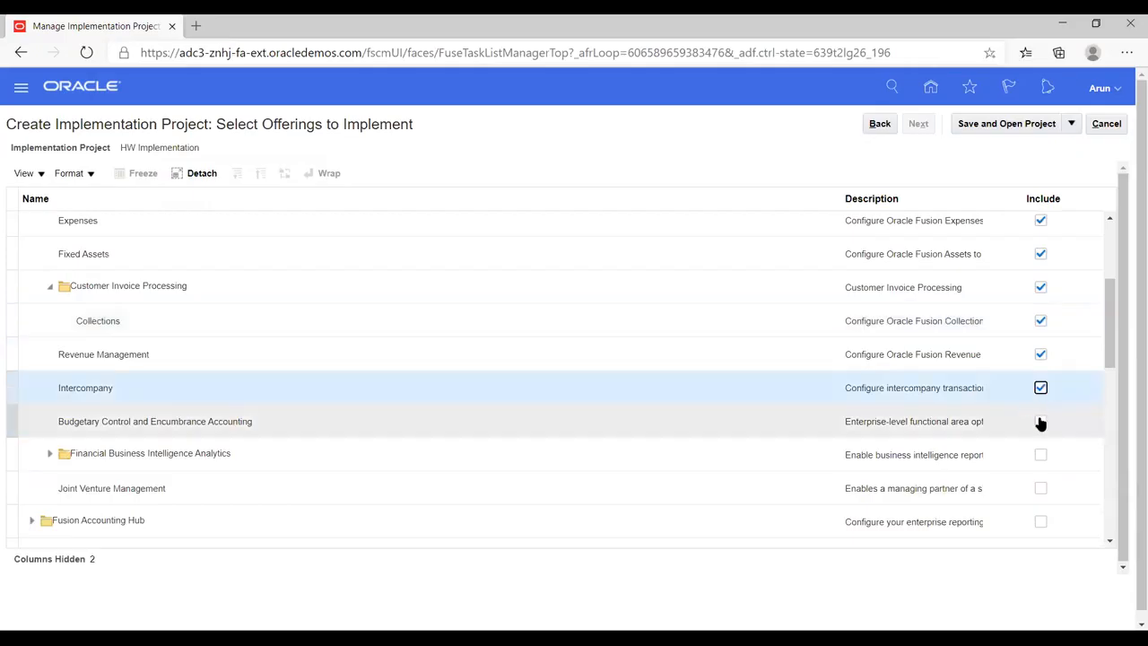
click(1040, 421)
scroll(1012, 338, down, 2)
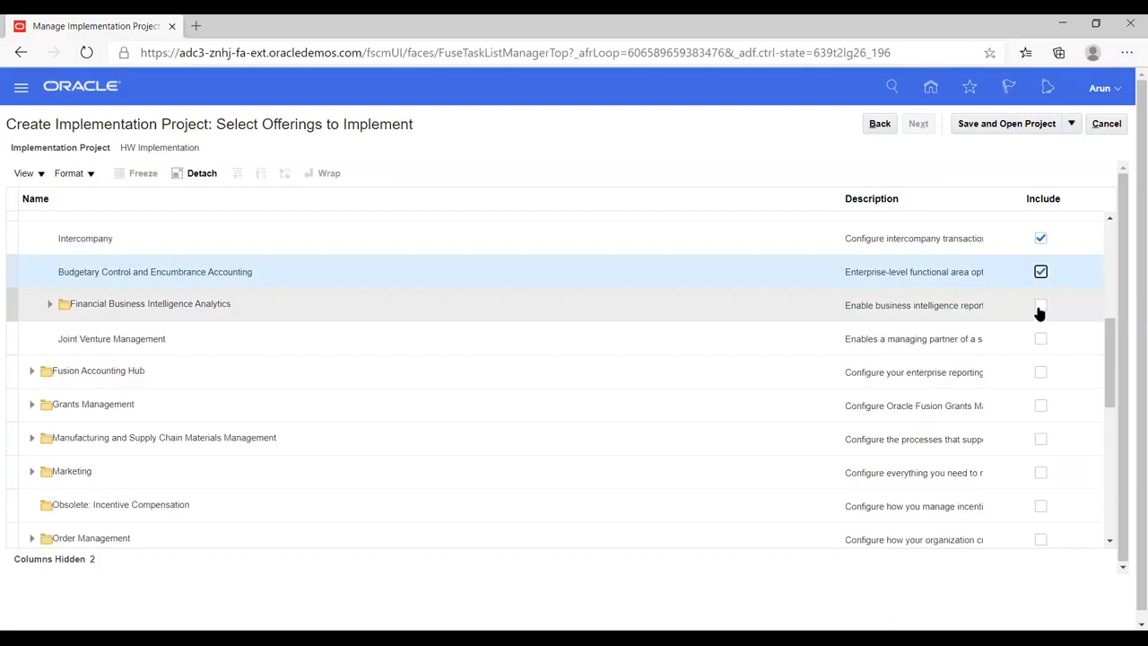
- Include Financial Business Intelligence Analytics with its Profitability, Fixed Assets, General Ledger, Accounts Payable and Employee Expenses analytics
click(1040, 305)
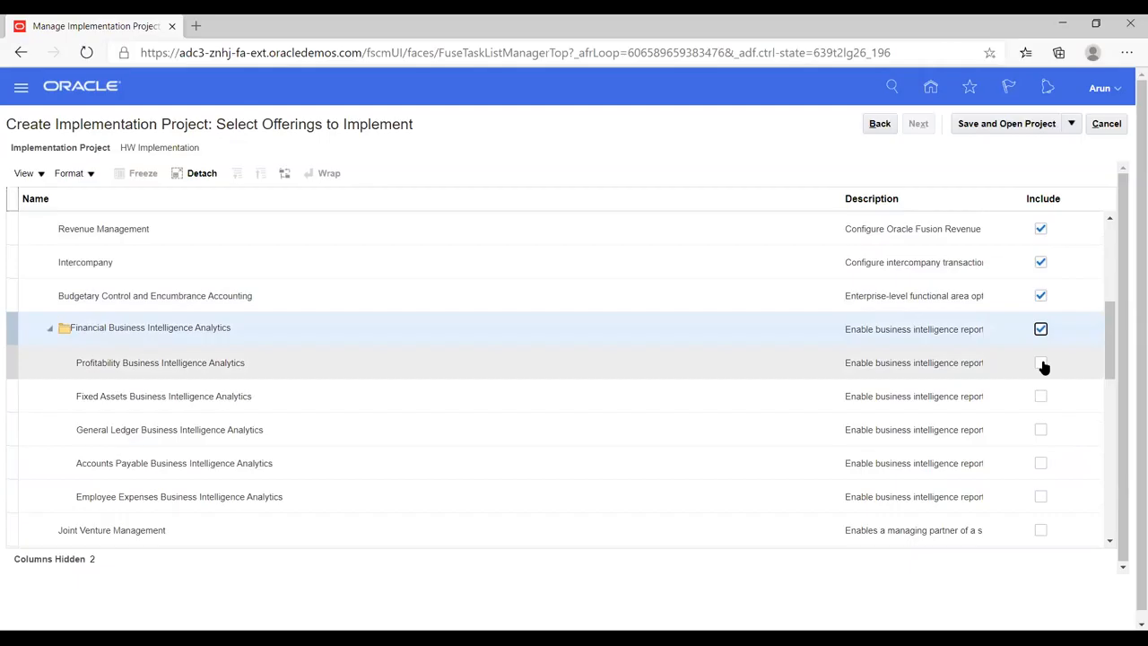
click(1041, 364)
click(1040, 397)
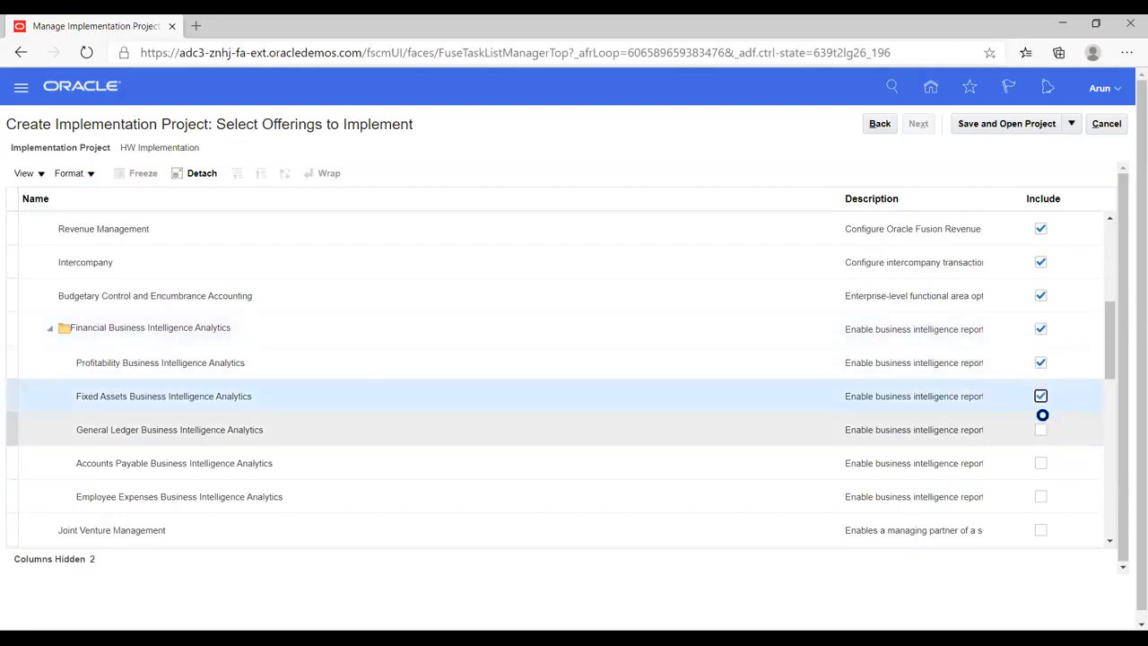
click(1040, 430)
click(1040, 461)
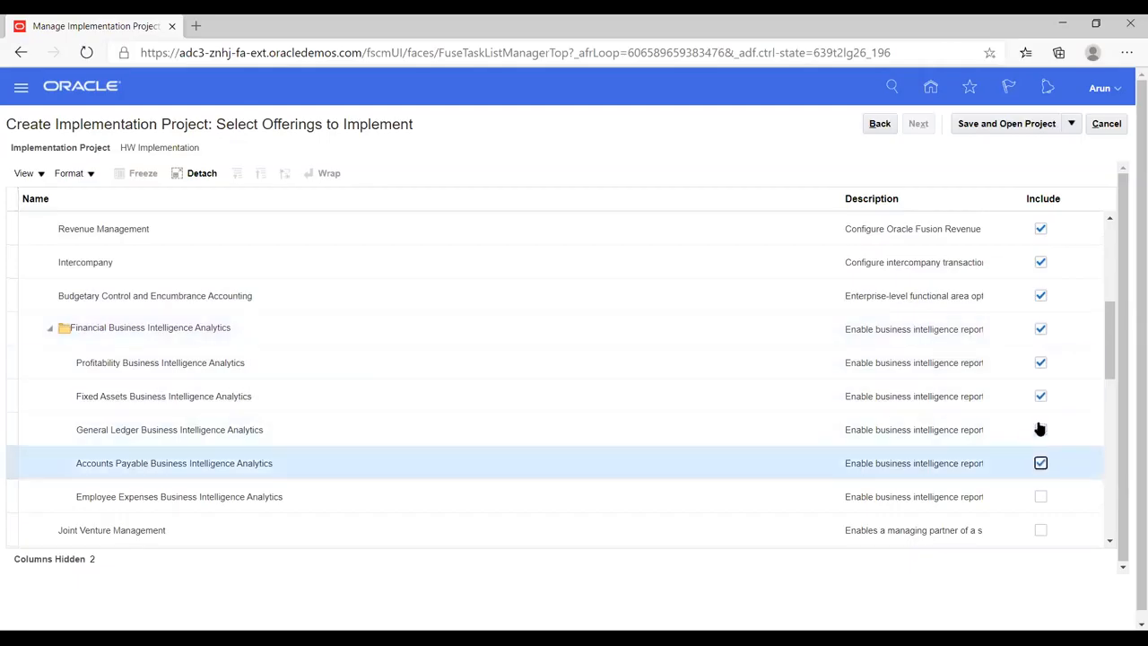
scroll(1031, 386, down, 2)
click(1040, 348)
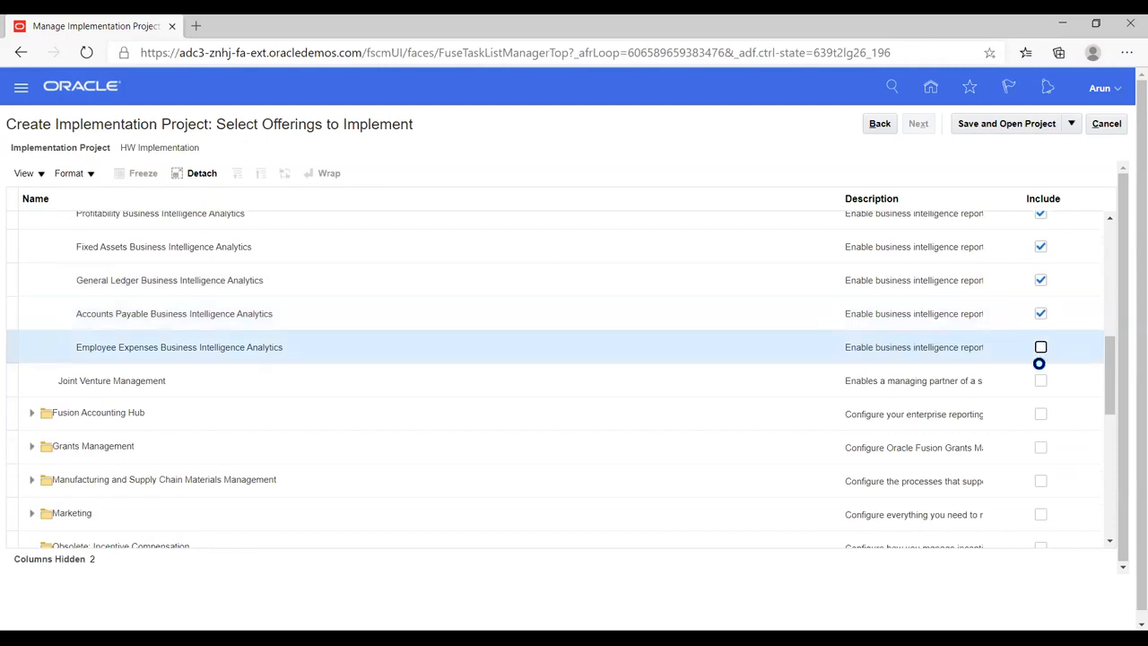
click(1040, 347)
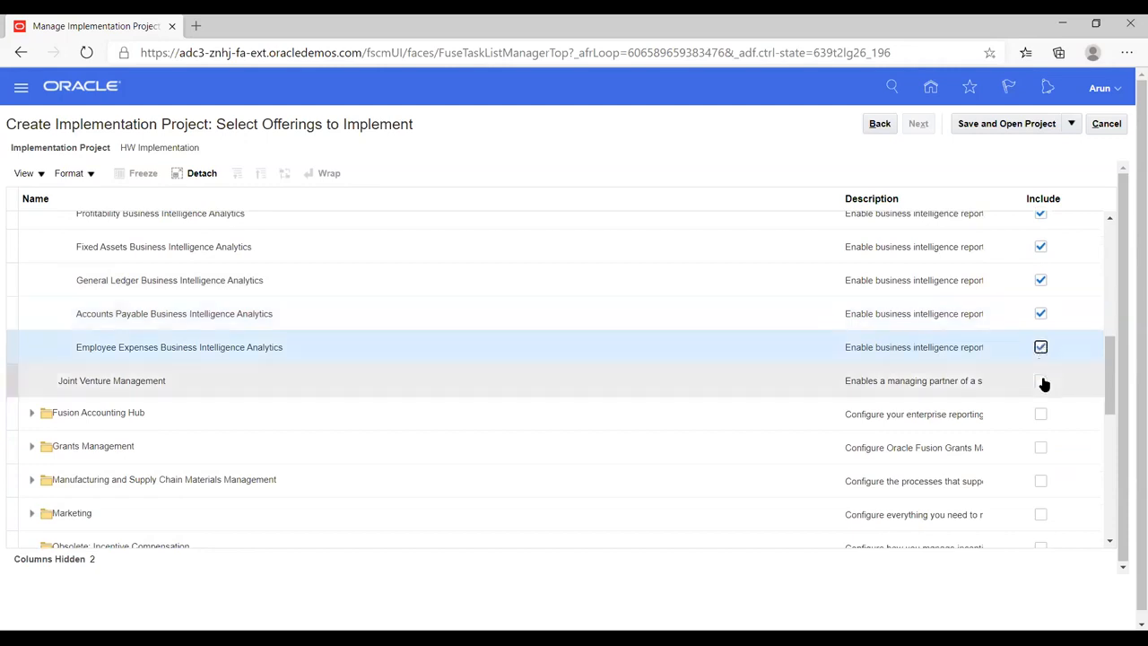
- Include Joint Venture Management under Financials, then save and open the implementation project
click(1040, 381)
scroll(992, 287, up, 1)
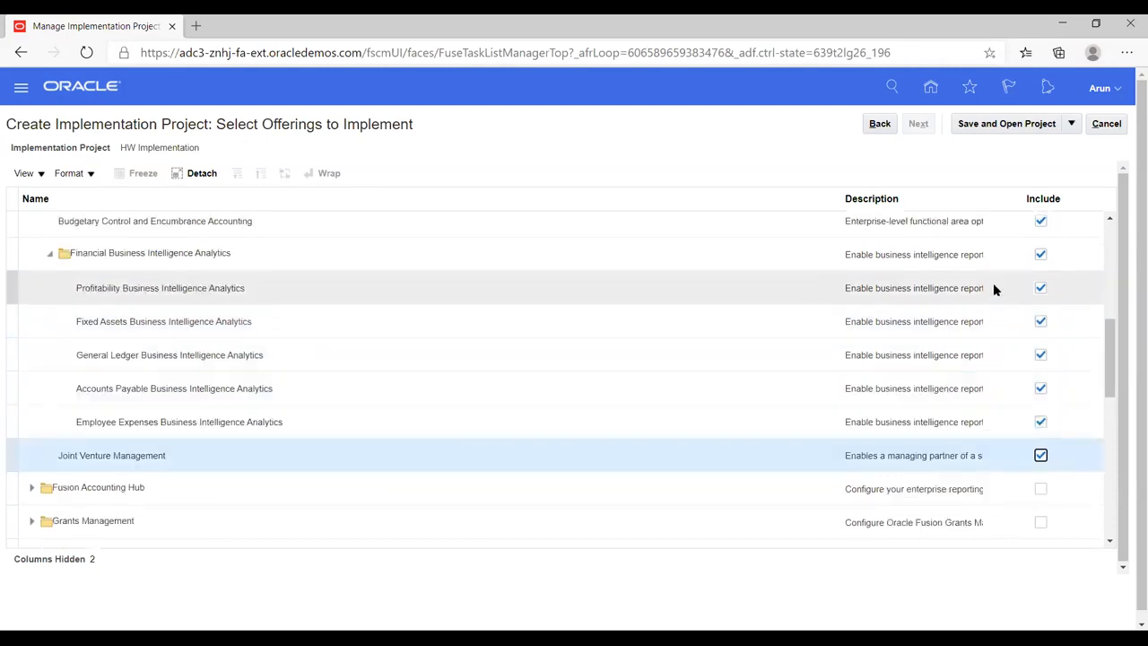
scroll(992, 288, up, 3)
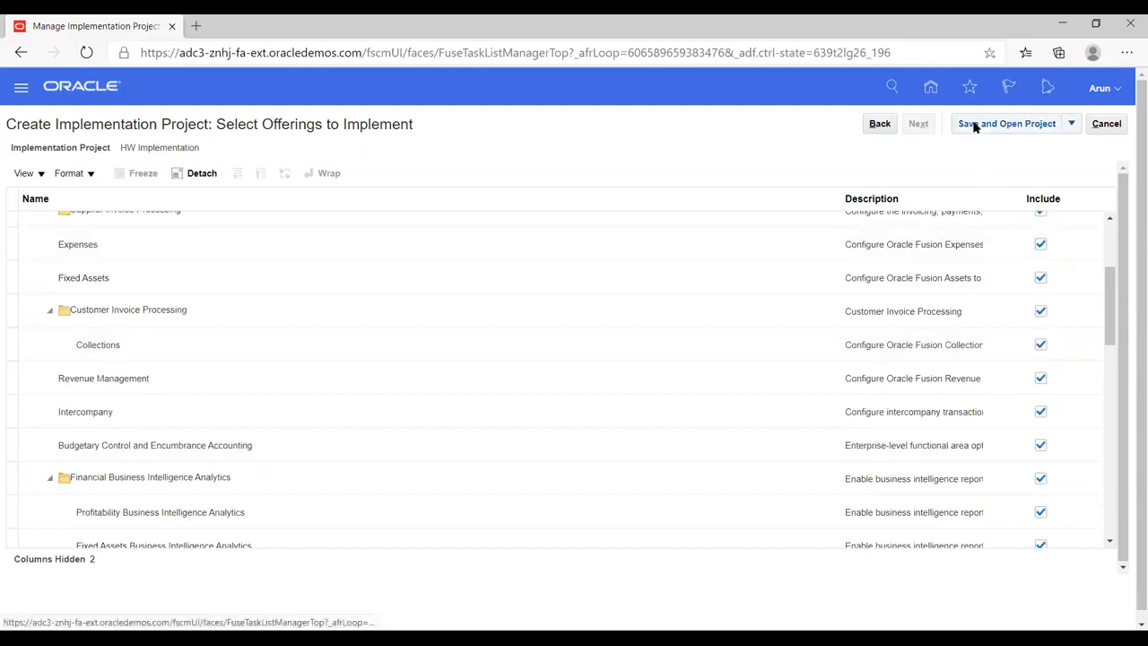
click(973, 125)
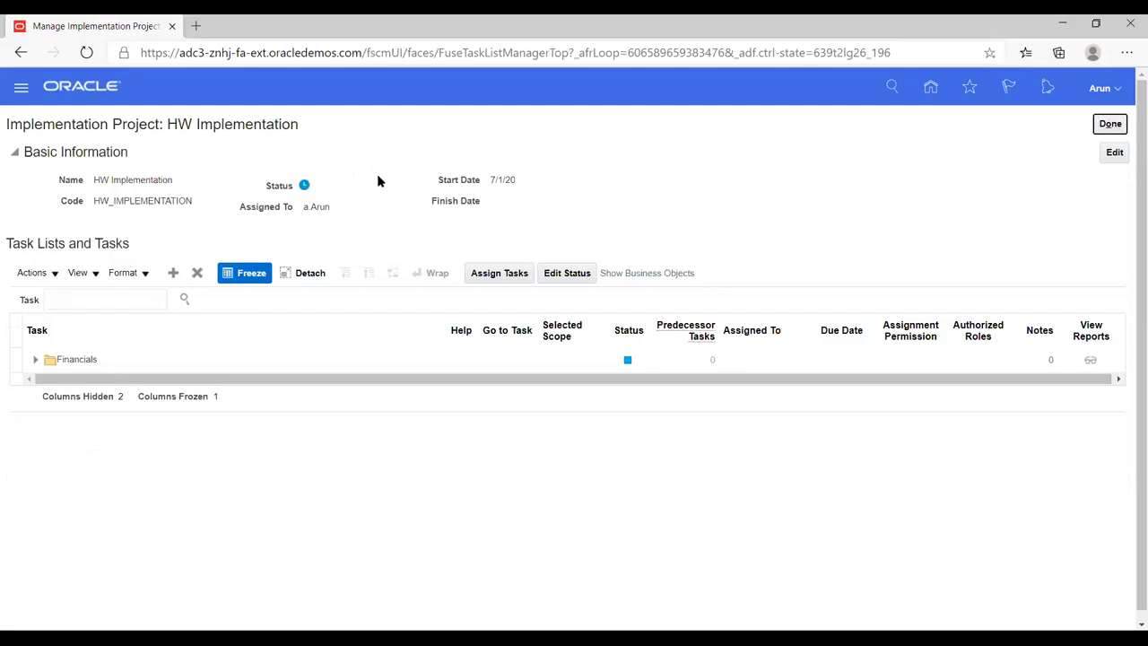
- Expand the Financials task list and view the user assignment options for Define Invoicing and Payments Configuration without assigning anyone
click(34, 361)
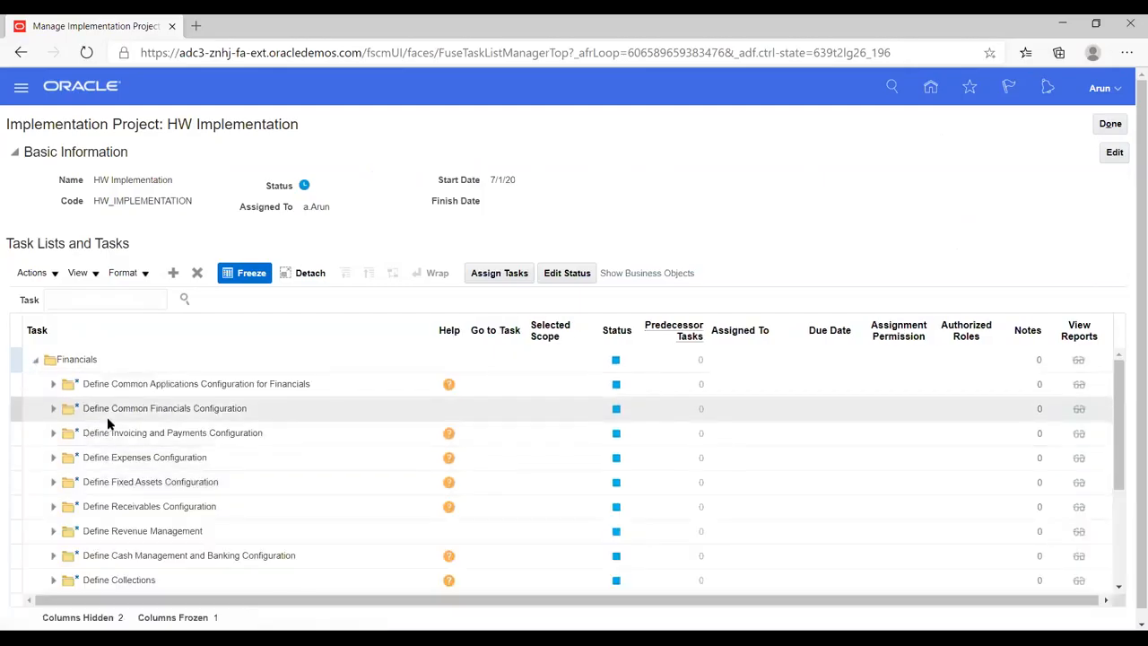
click(109, 431)
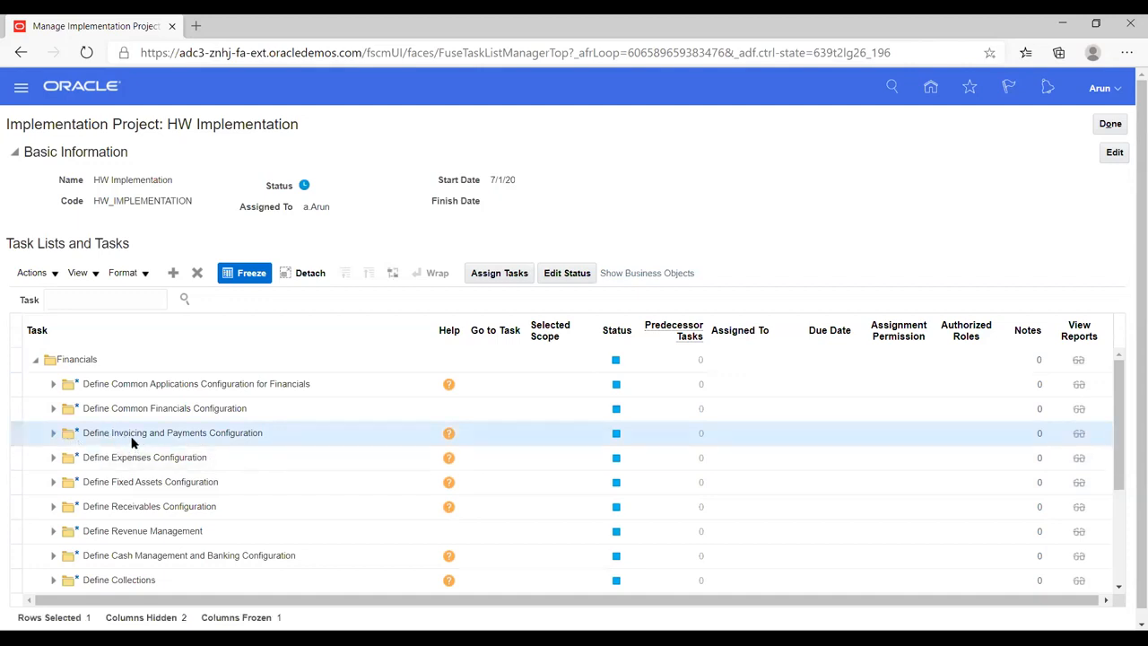
click(491, 273)
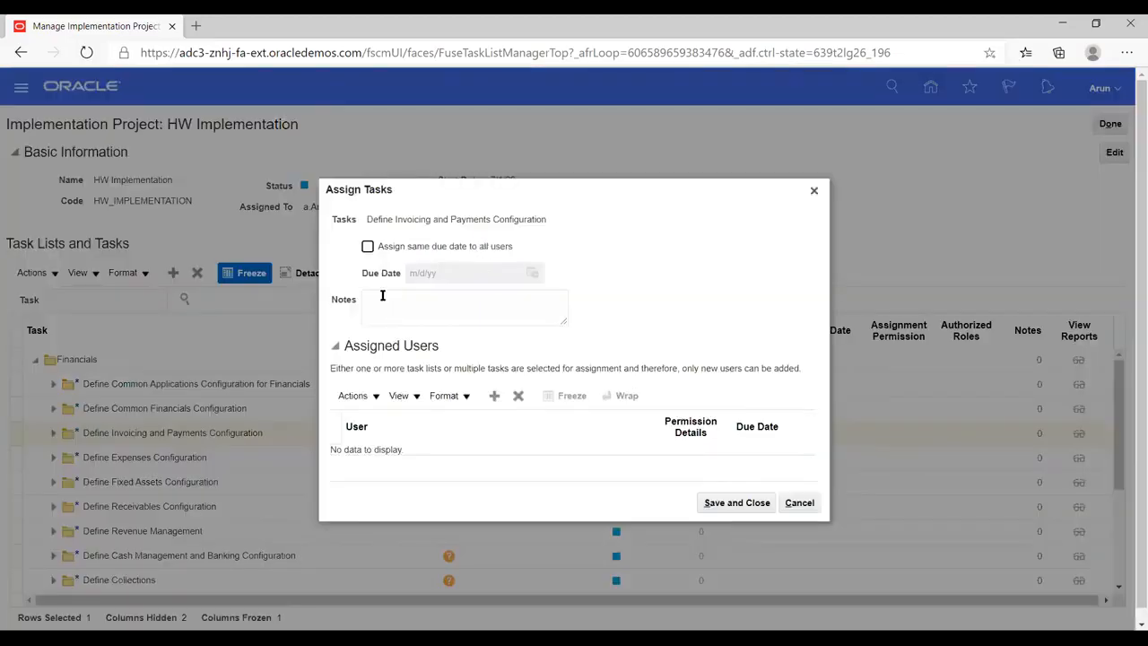
click(493, 397)
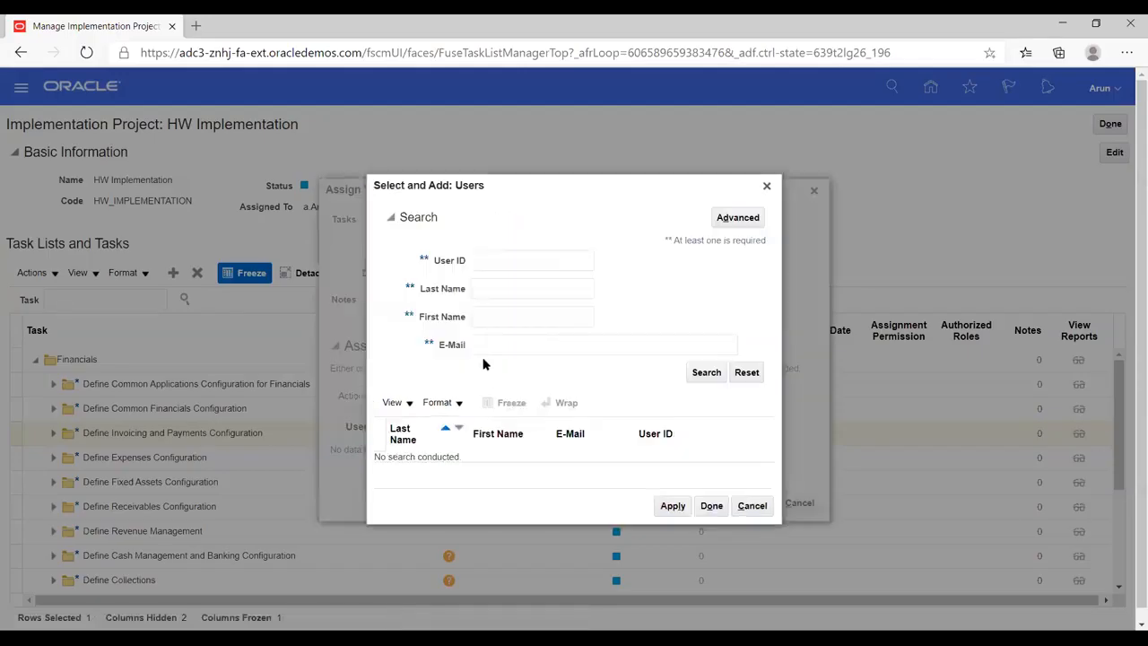
click(750, 504)
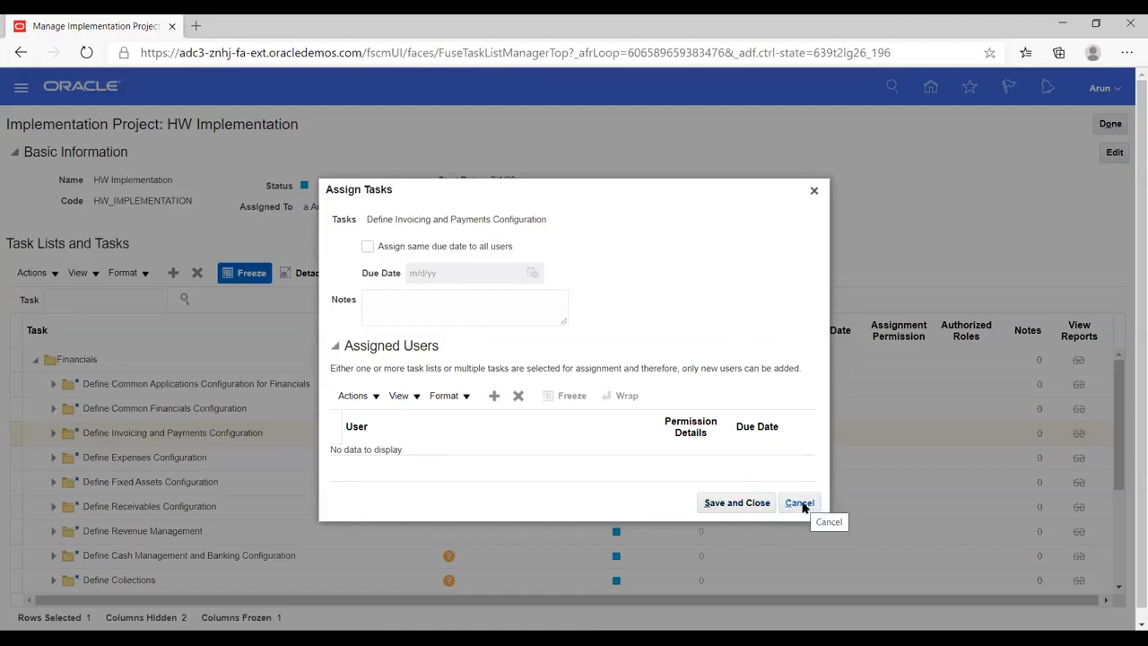
click(799, 504)
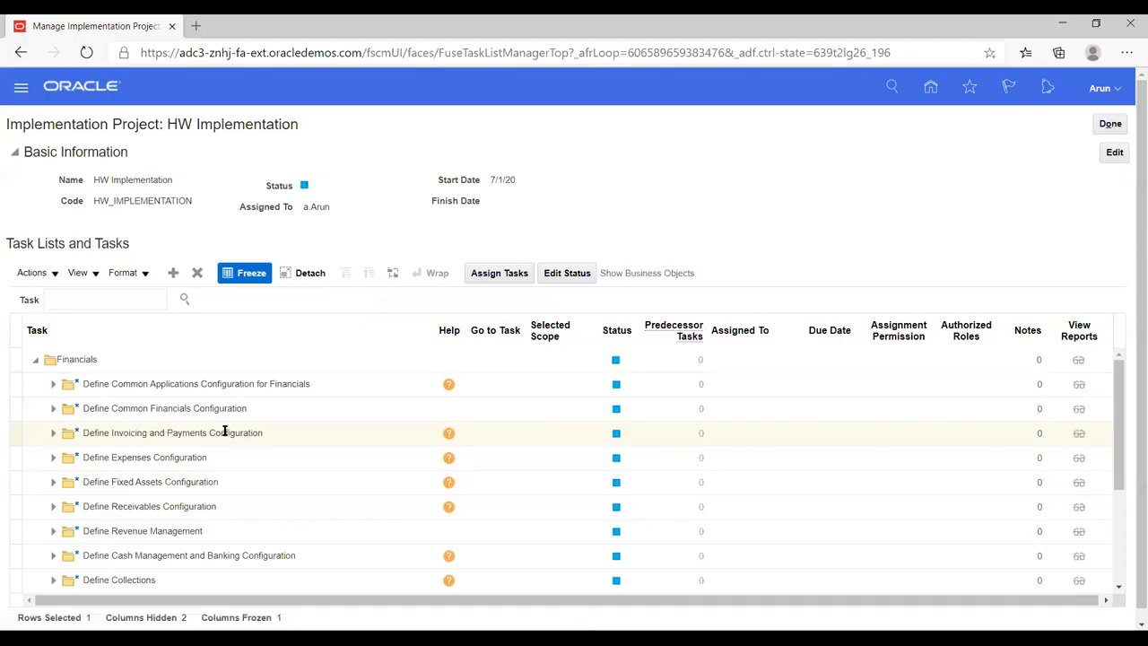
- Expand Define Common Applications Configuration for Financials, its Define Enterprise Structures for Financials list, and Define Enterprise for Financials
click(36, 360)
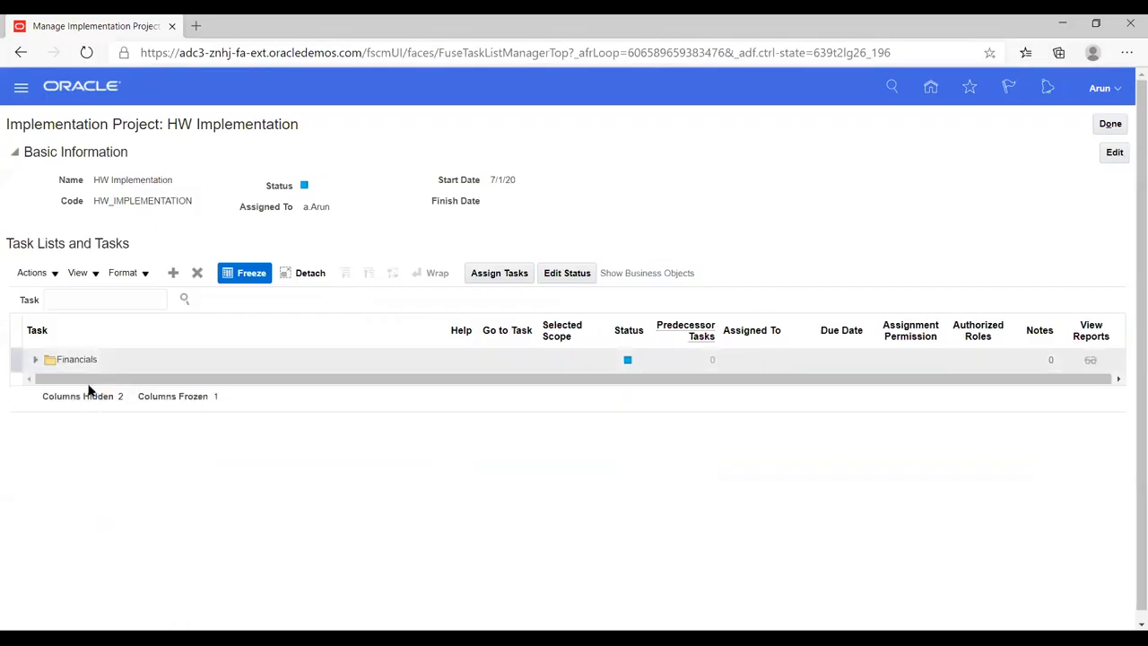
click(33, 361)
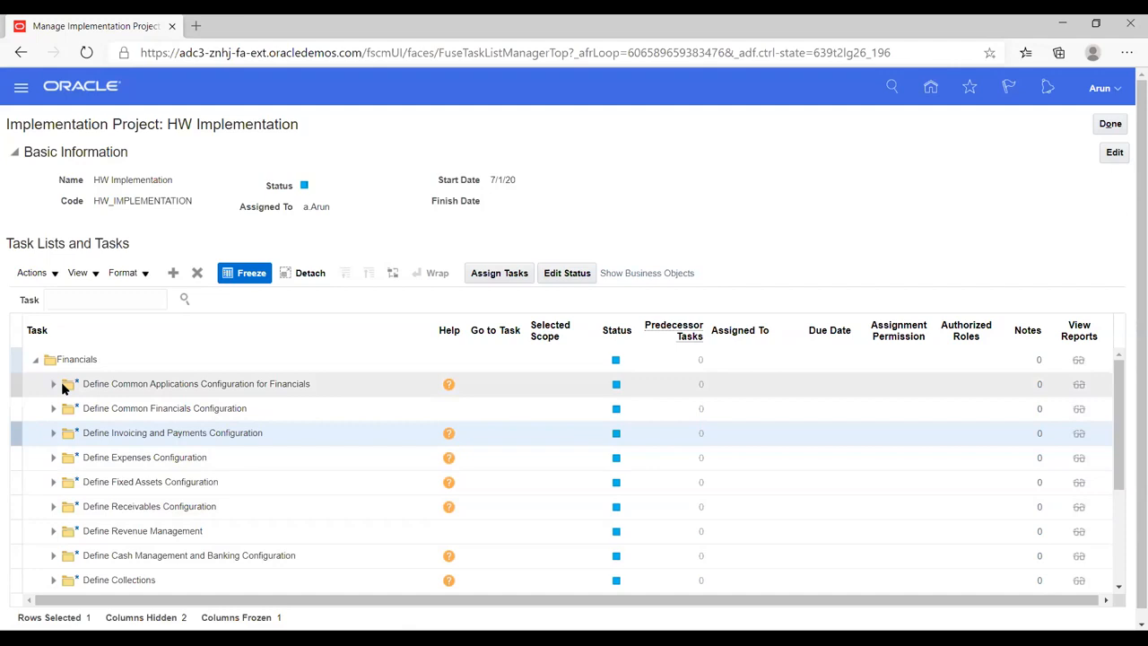
click(52, 389)
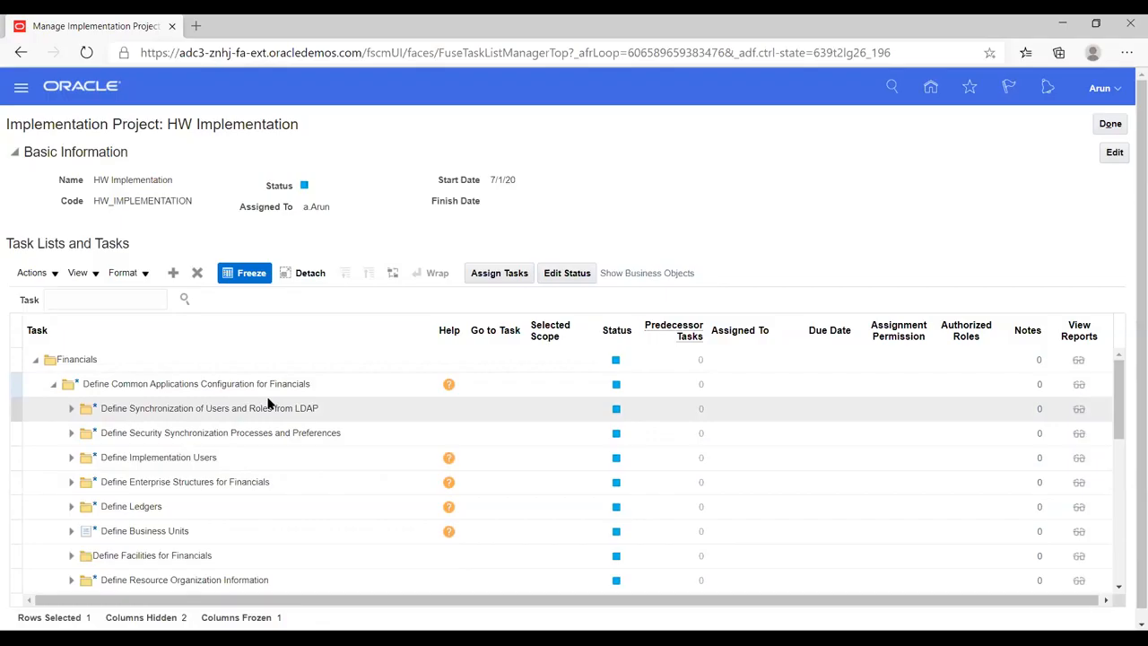
click(72, 483)
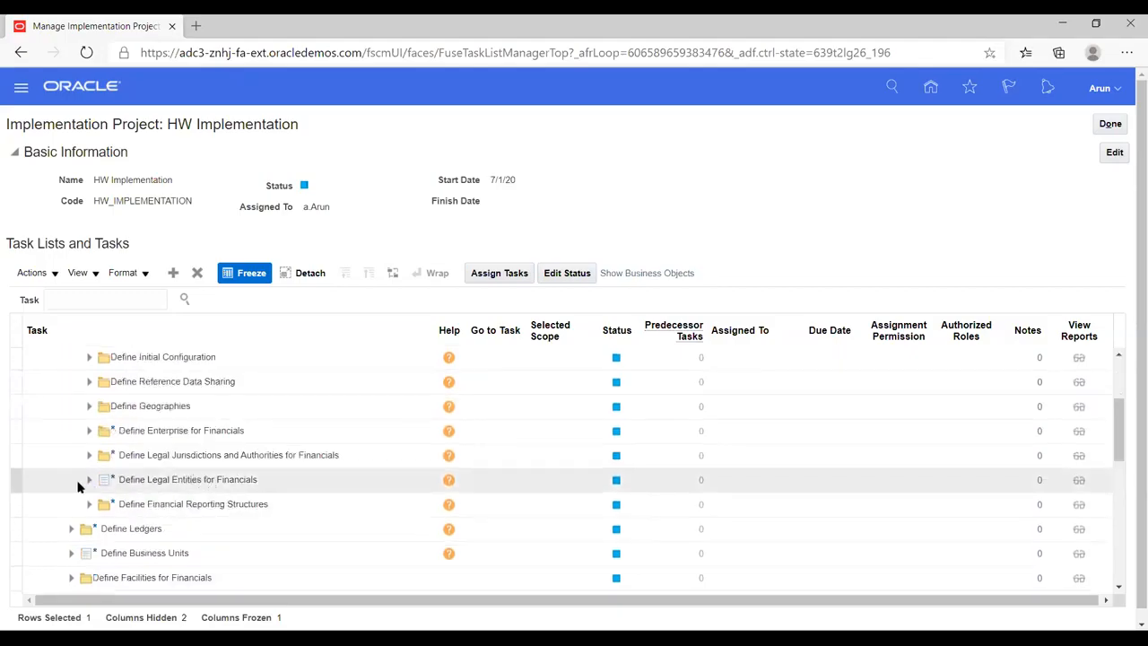
click(87, 436)
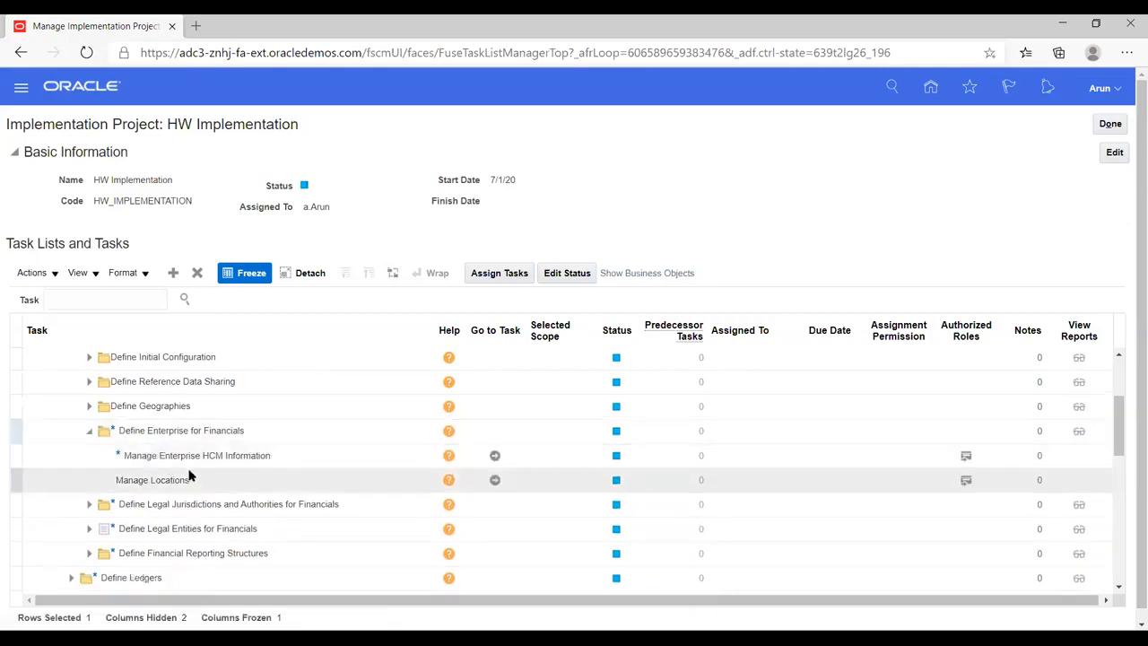
- Expand Define Financial Reporting Structures and Define Chart of Accounts, and open the Manage Chart of Accounts Value Sets task
scroll(189, 475, up, 3)
scroll(189, 473, down, 6)
scroll(190, 475, down, 2)
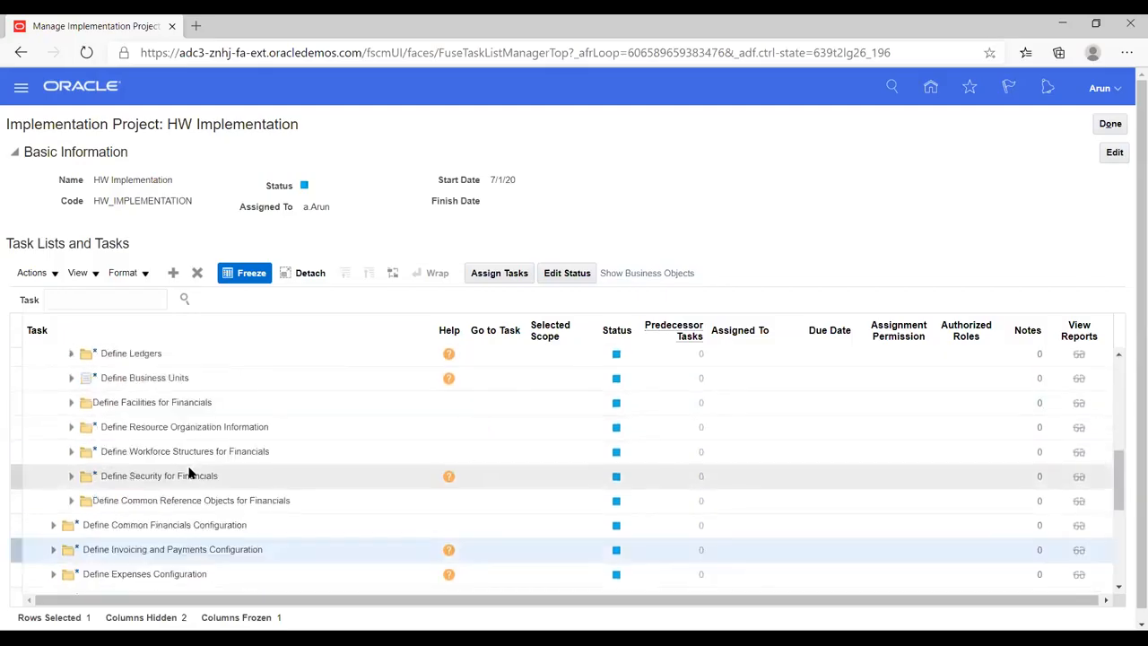
scroll(189, 476, up, 2)
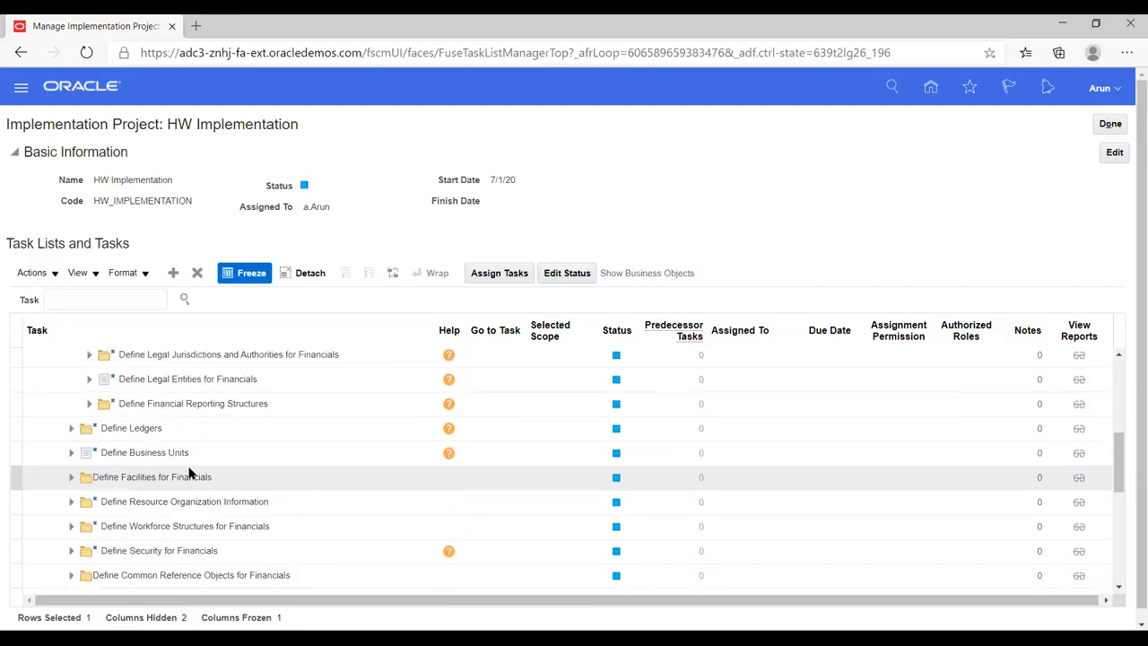
click(89, 404)
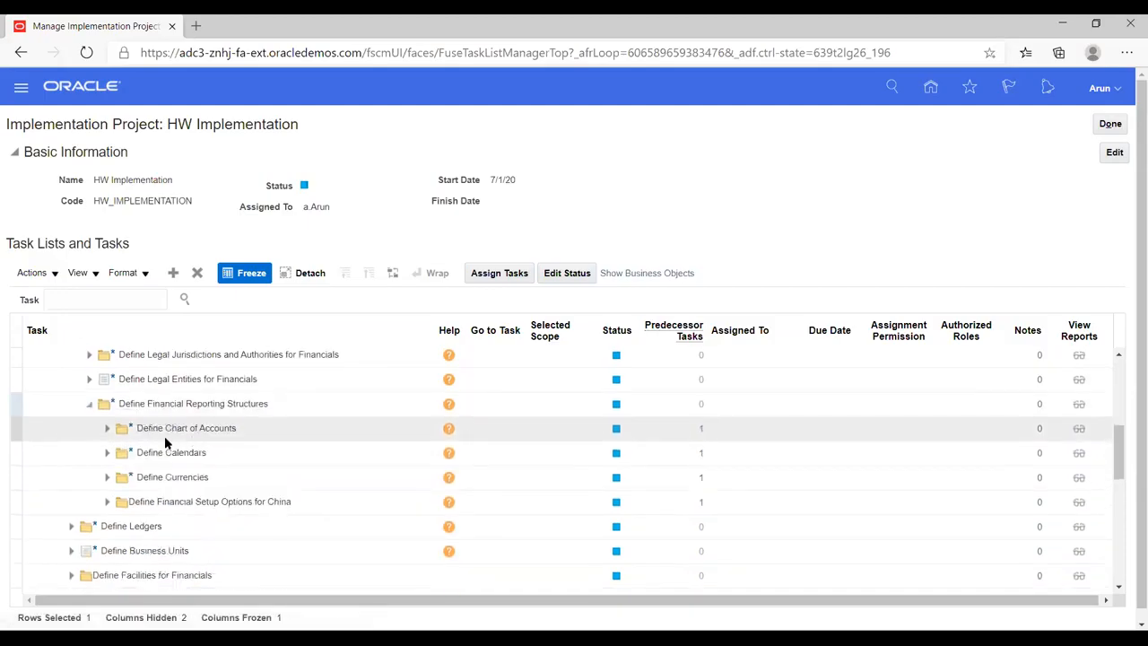
click(107, 431)
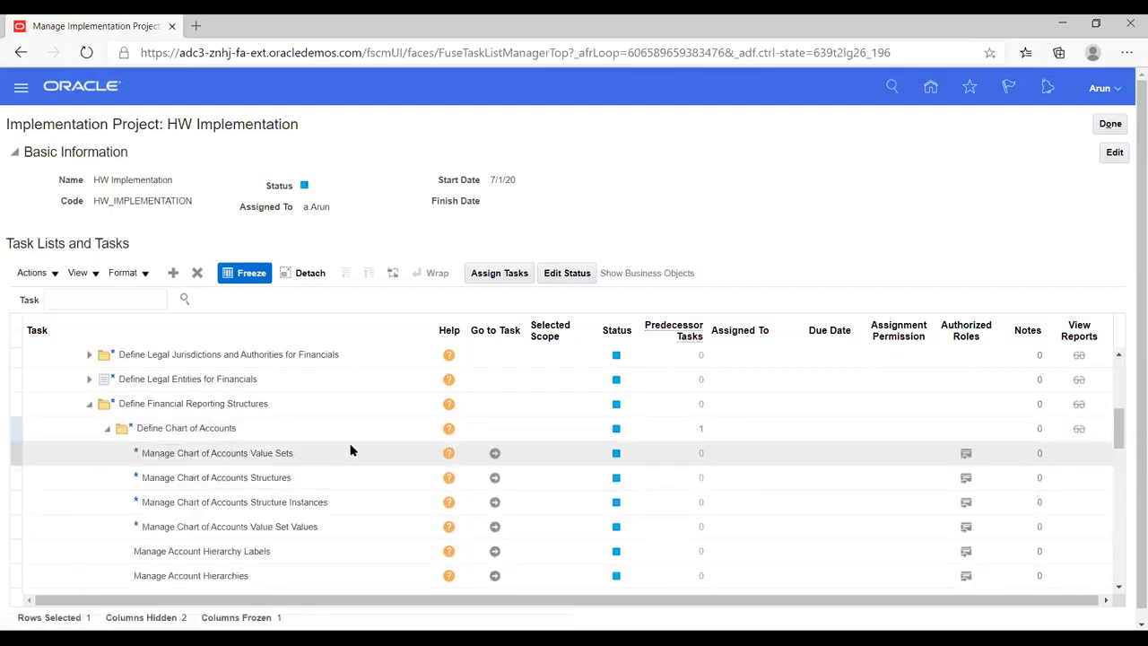
click(490, 453)
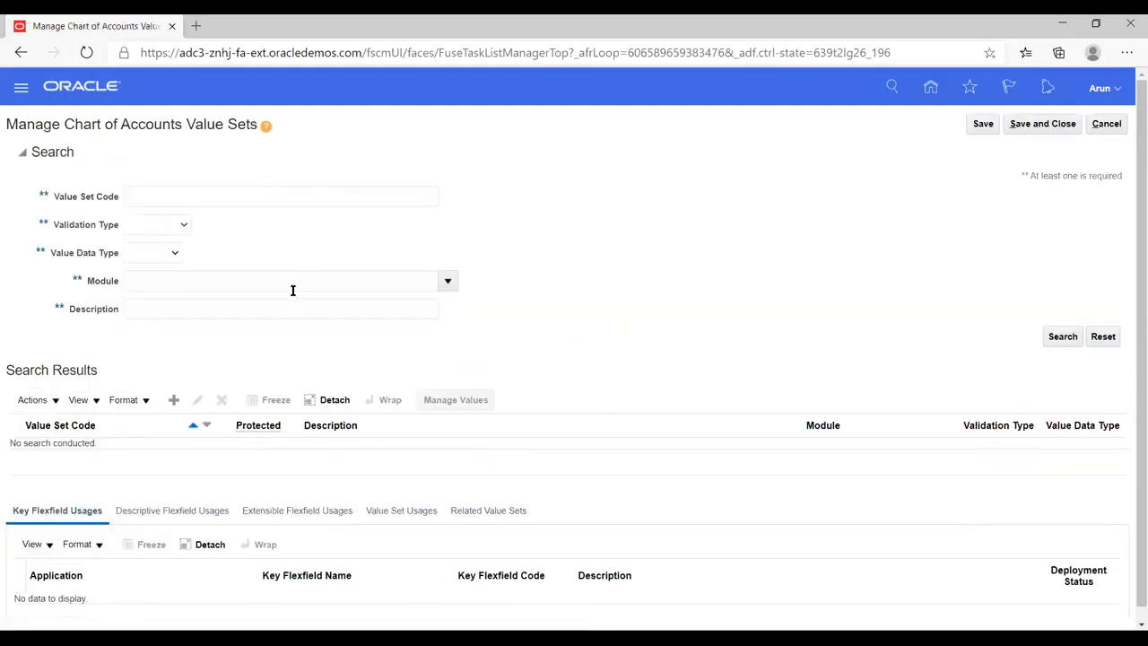
- Start a new chart of accounts value set with the value set code HW_COMP
scroll(183, 337, down, 1)
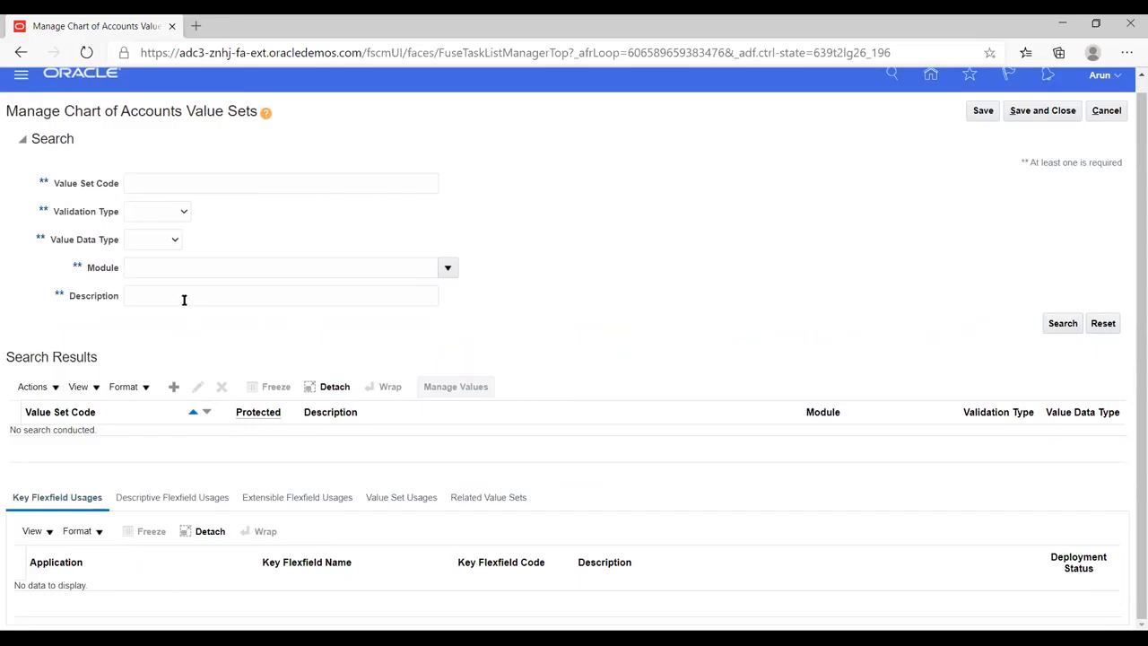
click(174, 386)
click(150, 148)
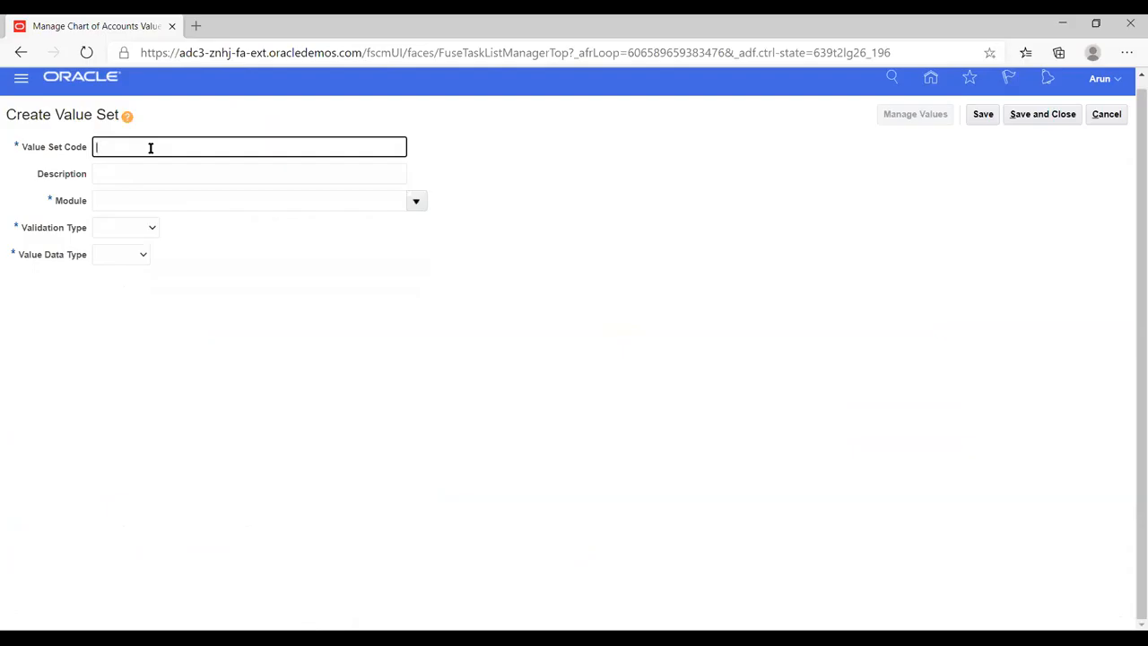
text(HW_COMP)
key(Tab)
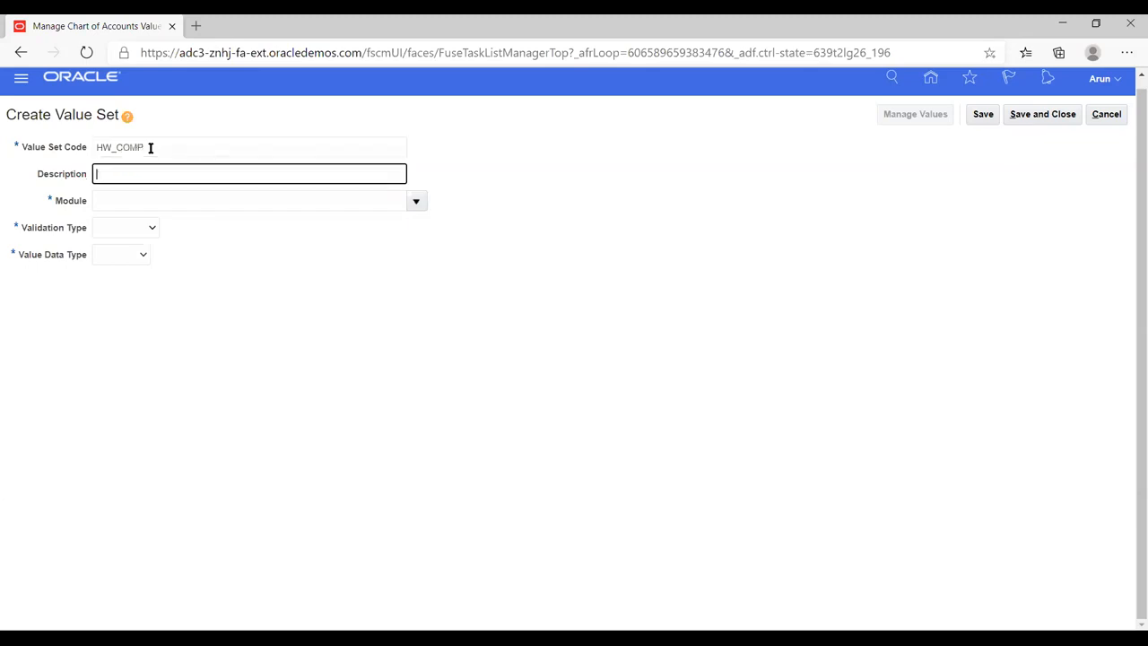
- Assign the HW_COMP value set to the General Ledger module with validation type Independent
click(415, 203)
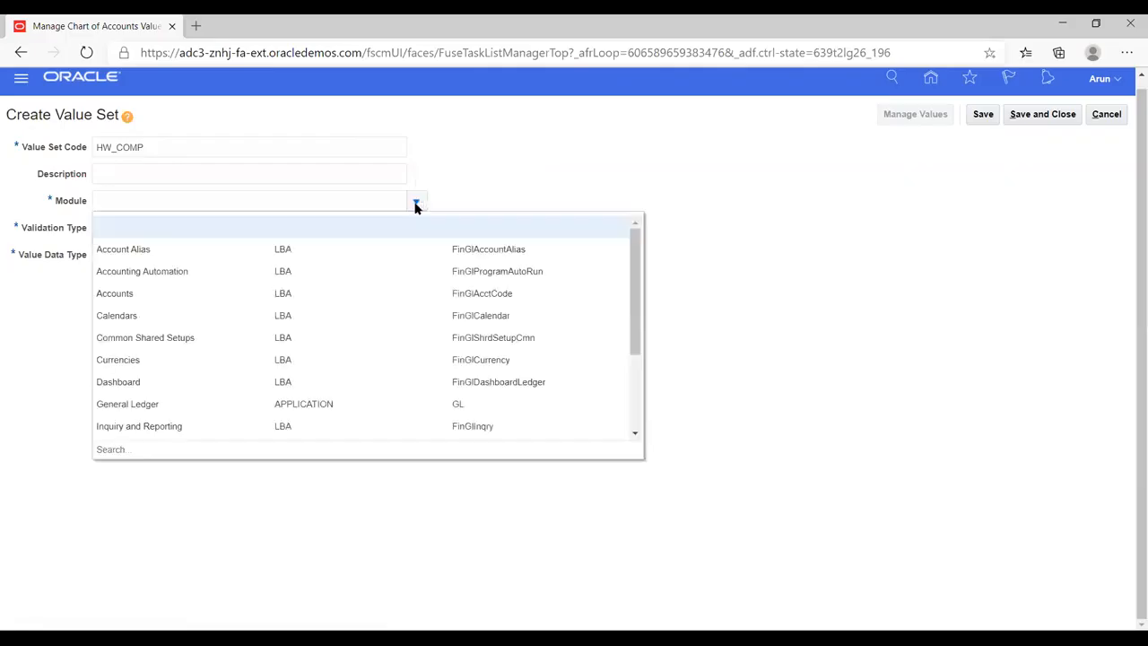
click(152, 402)
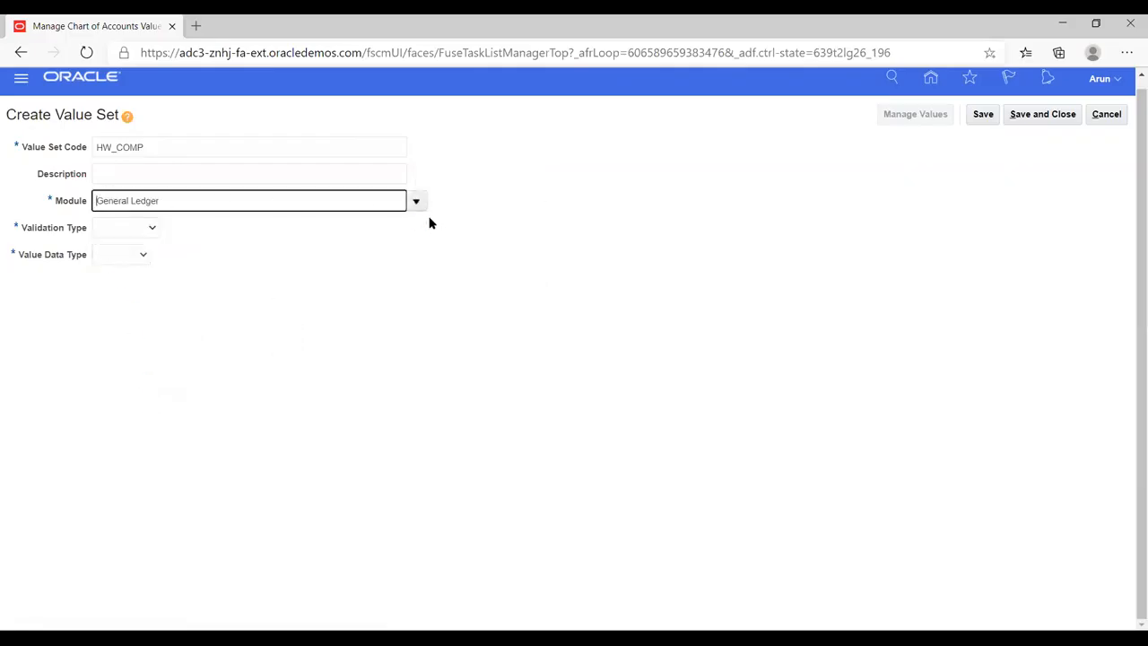
click(153, 227)
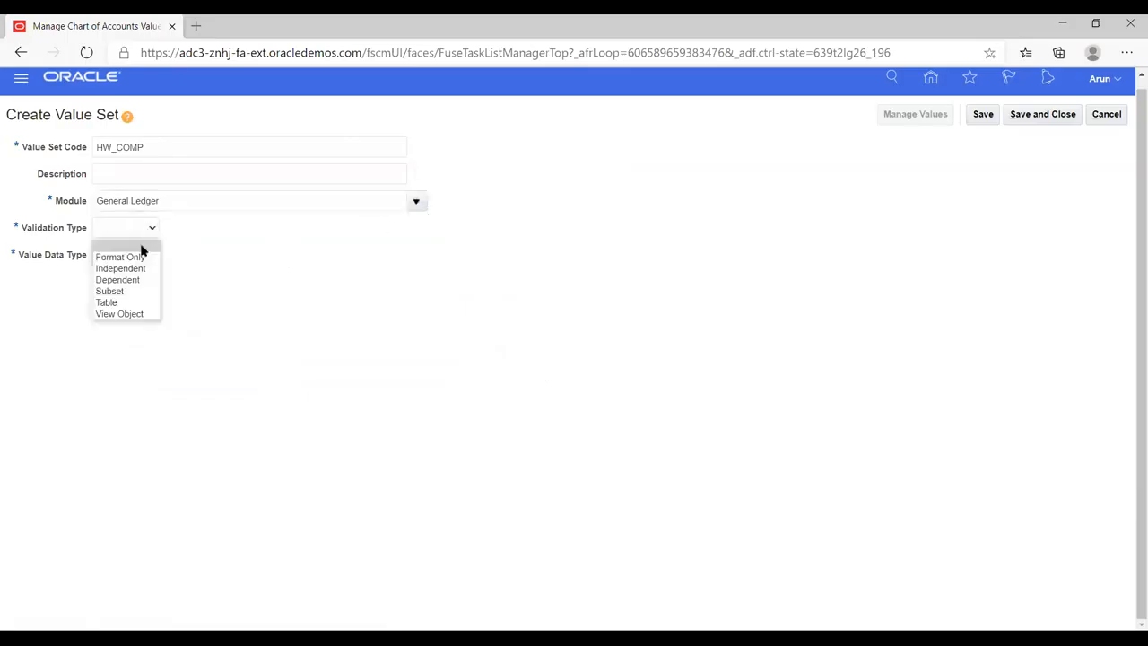
click(128, 267)
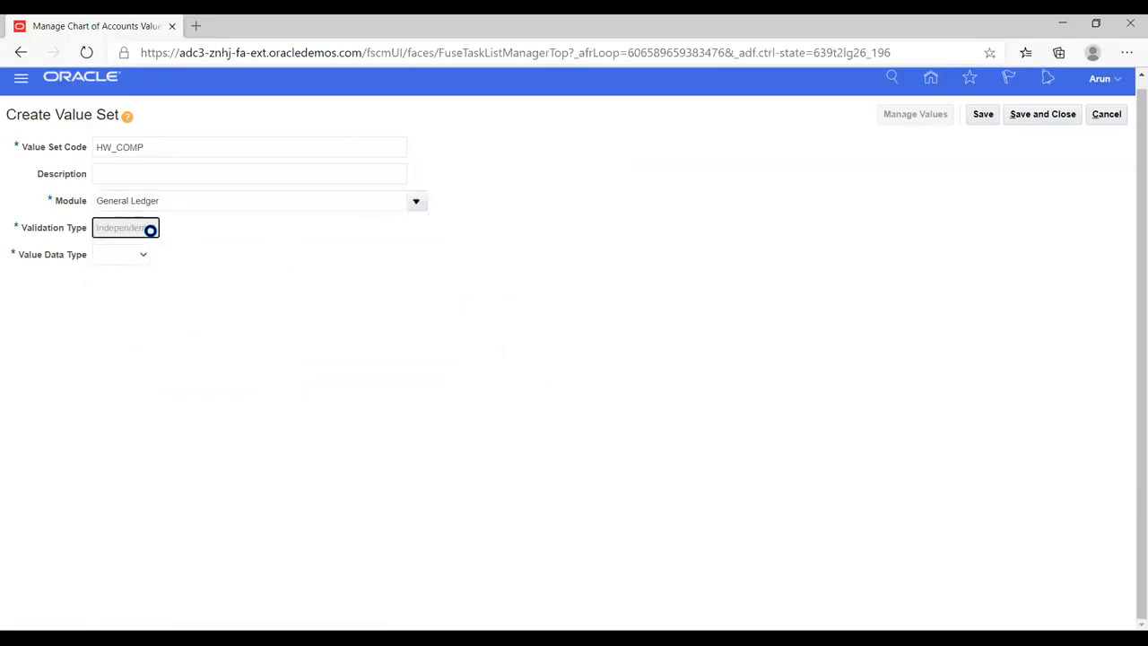
- Try Number as the value data type of HW_COMP and look through the data type and validation type options
click(196, 256)
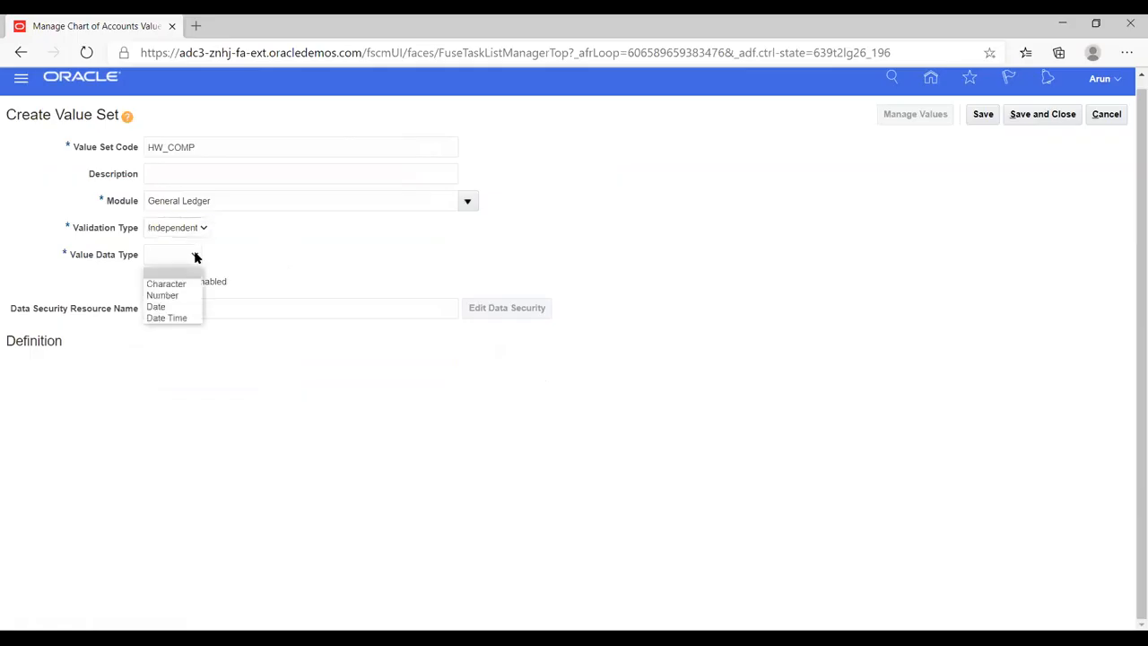
click(168, 294)
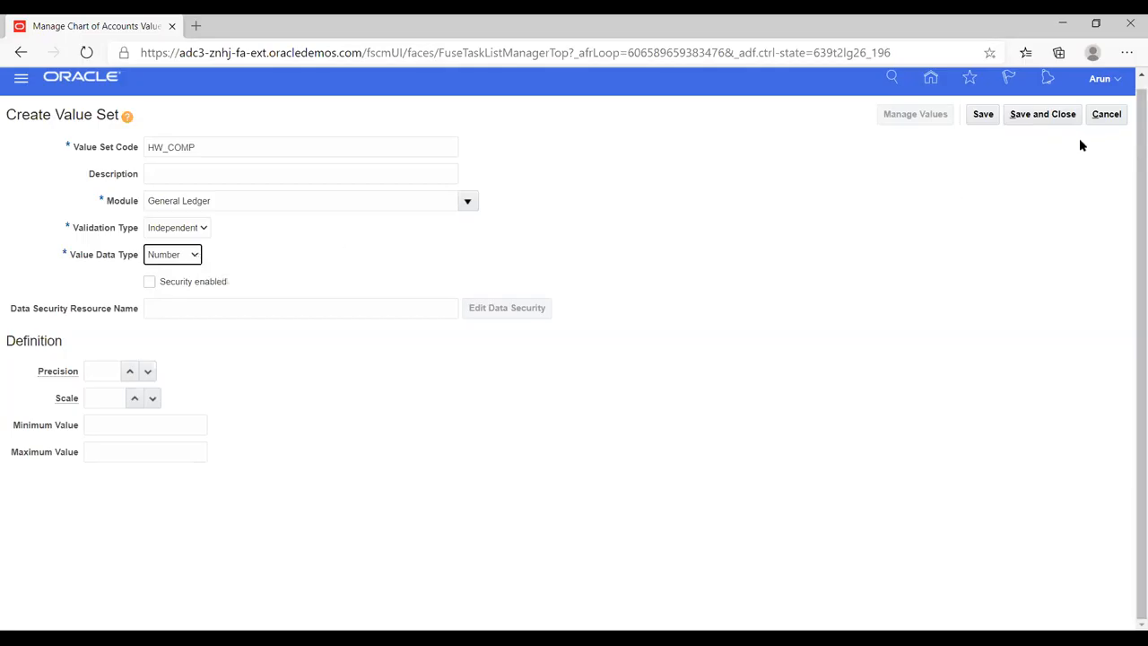
click(195, 255)
click(194, 255)
click(205, 229)
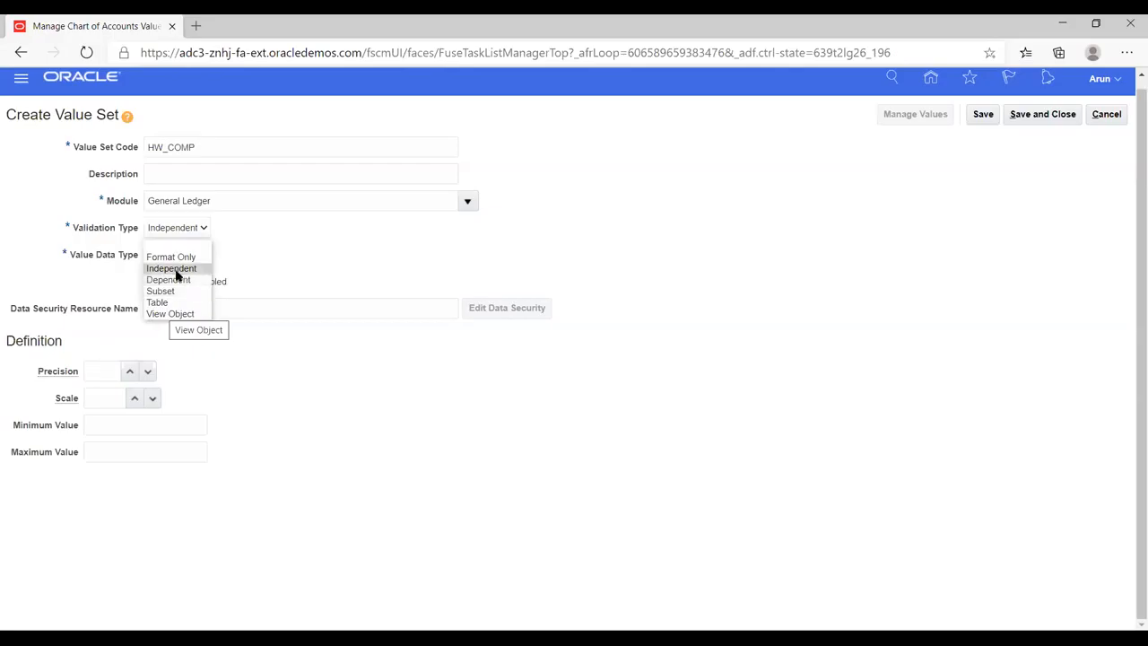
click(176, 271)
- Set HW_COMP's value data type to Character, value subtype to Numeric digits only, and maximum length to 6
click(192, 257)
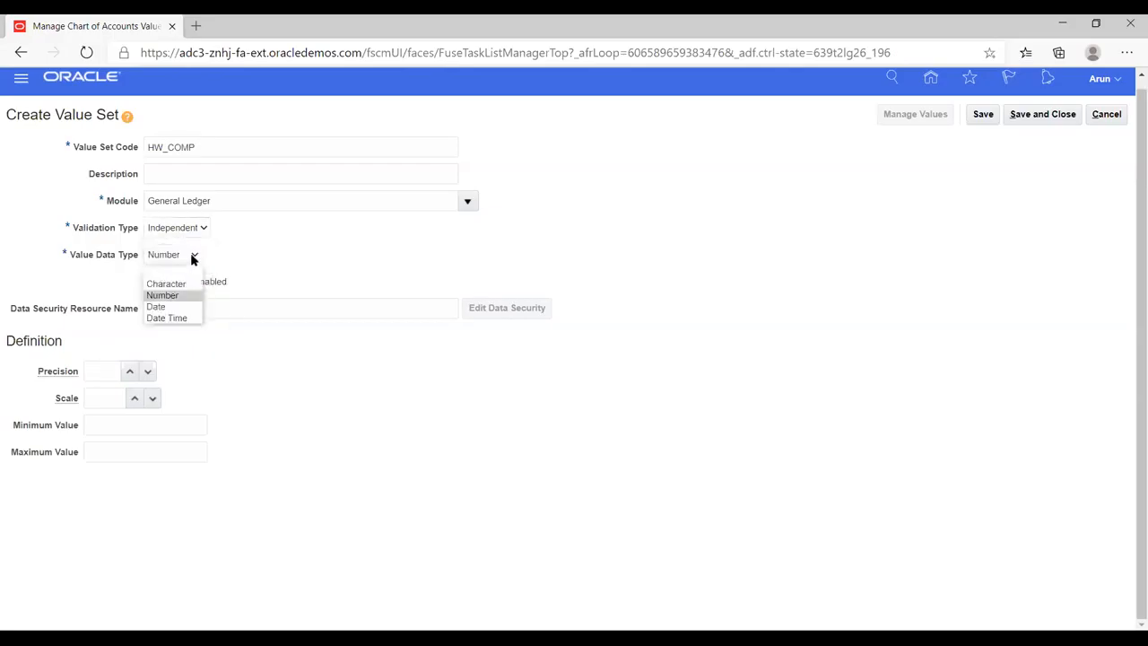
click(170, 284)
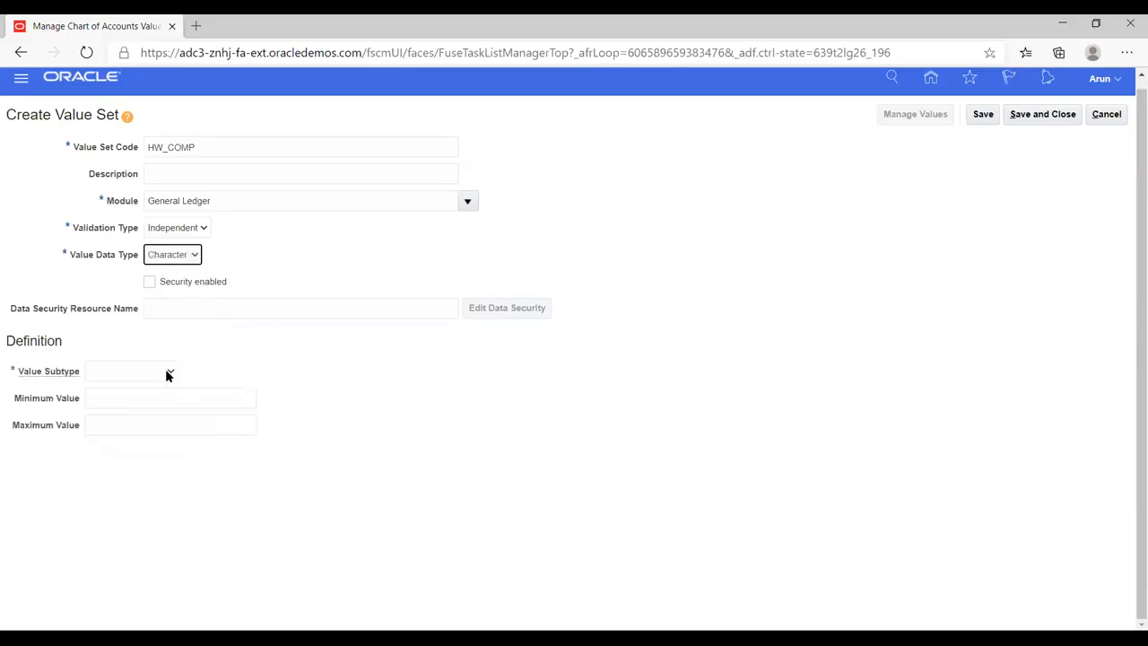
click(168, 371)
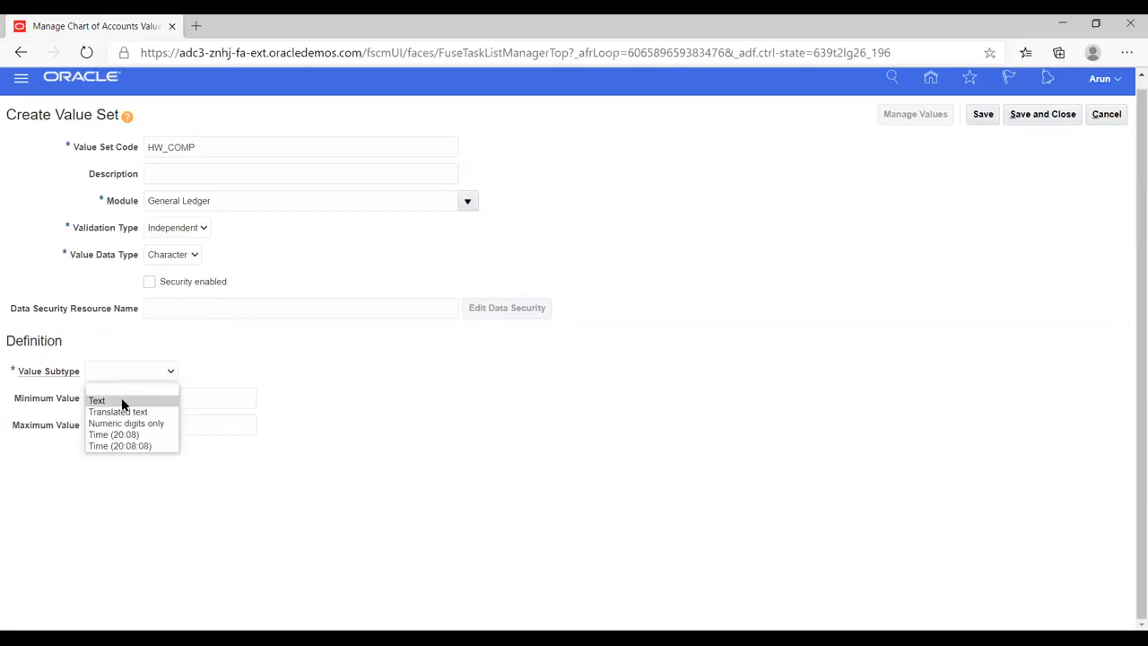
click(122, 423)
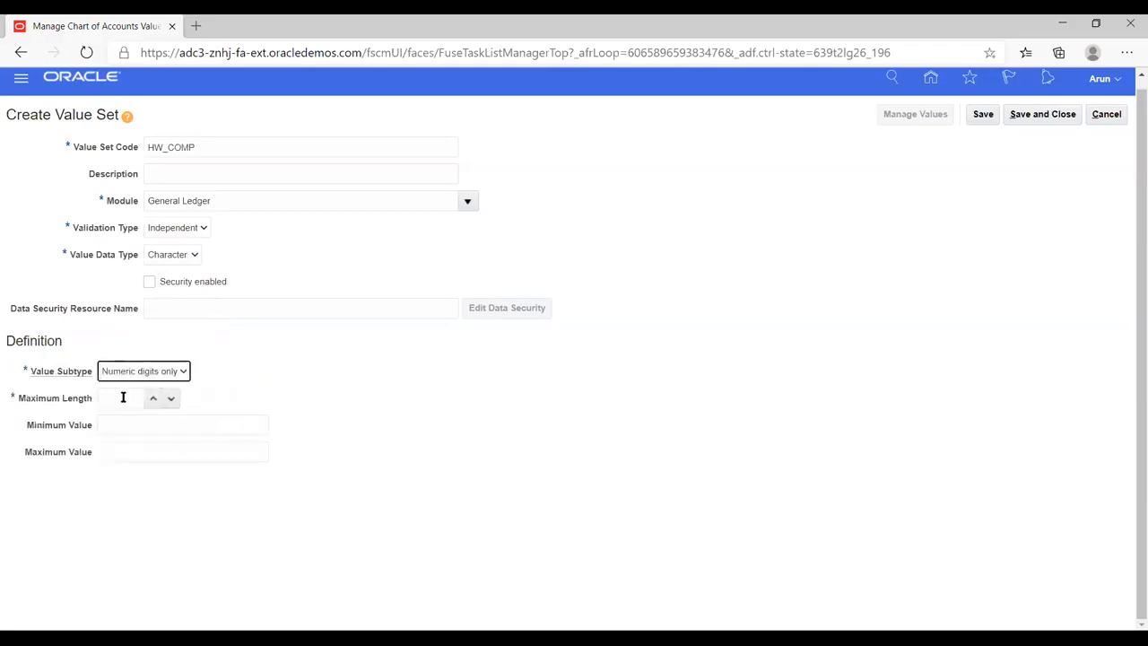
click(150, 401)
click(151, 401)
click(151, 401)
click(150, 400)
- Save the HW_COMP value set and return to the Manage Chart of Accounts Value Sets page
click(983, 115)
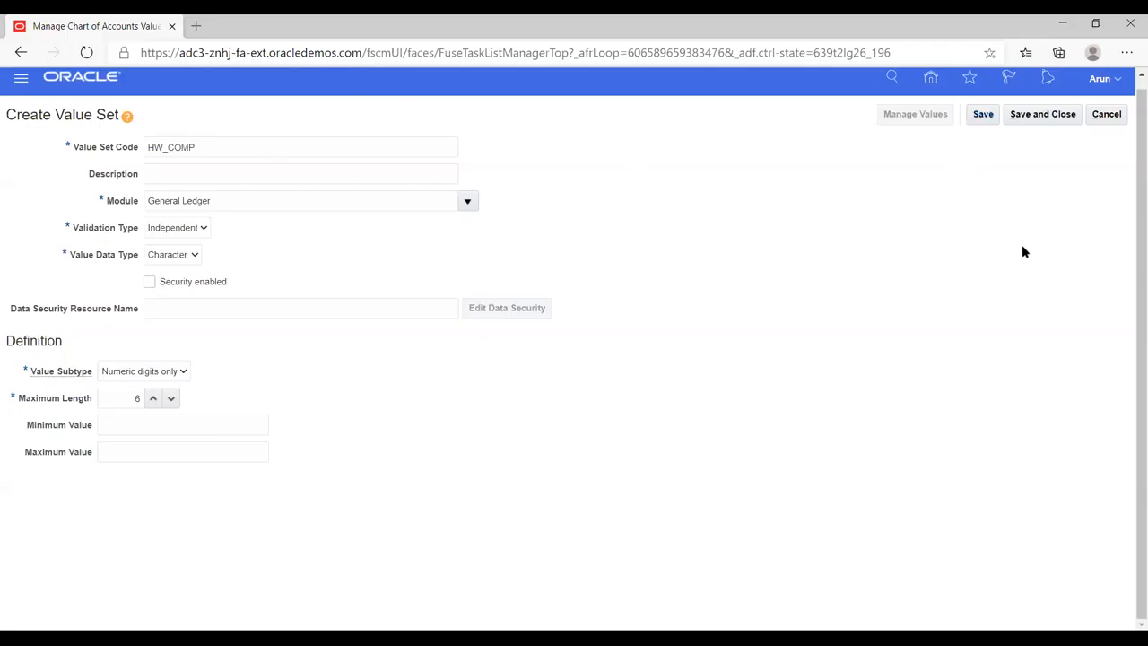
click(984, 112)
click(1033, 116)
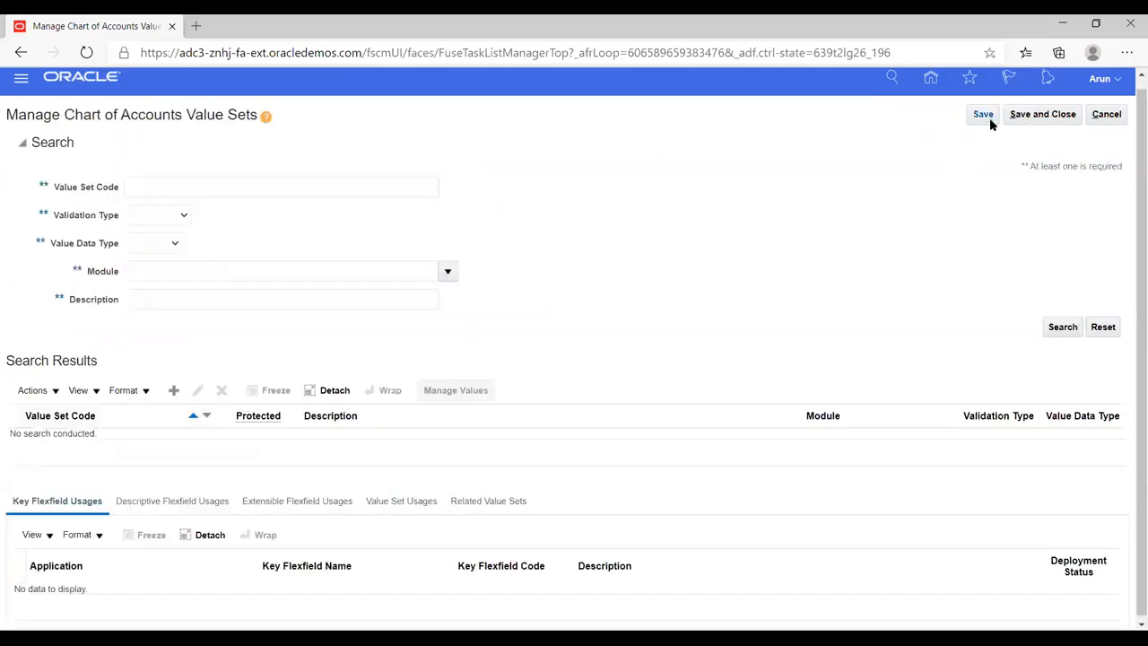
- Start another chart of accounts value set with the value set code HW_ACC
click(173, 395)
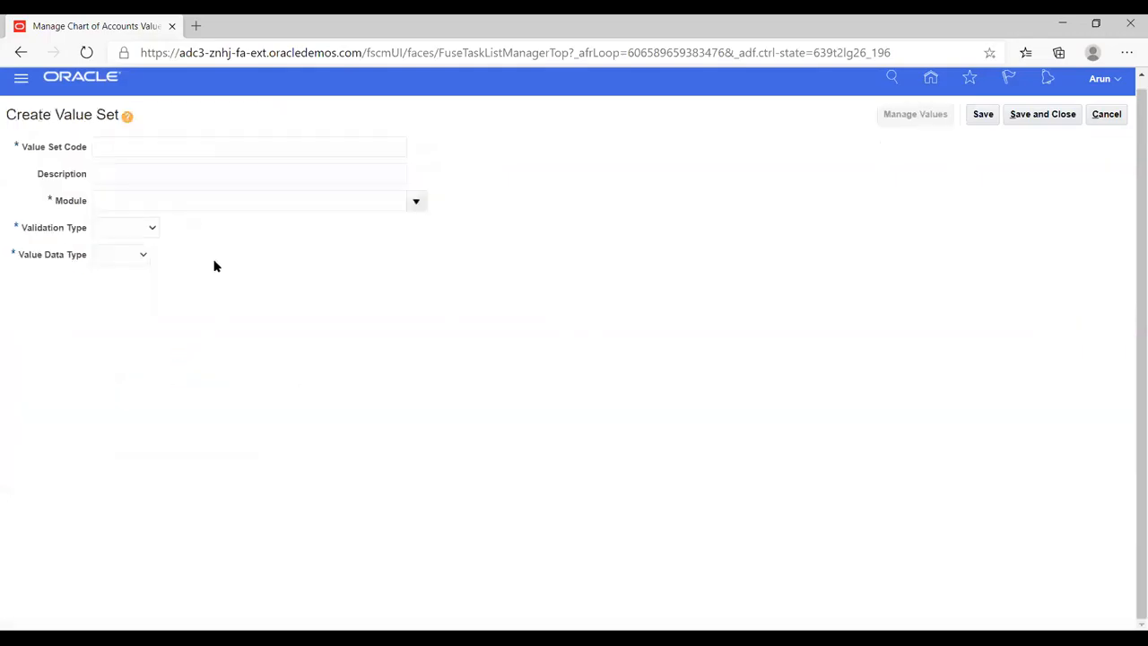
click(165, 148)
text(HW_ACC)
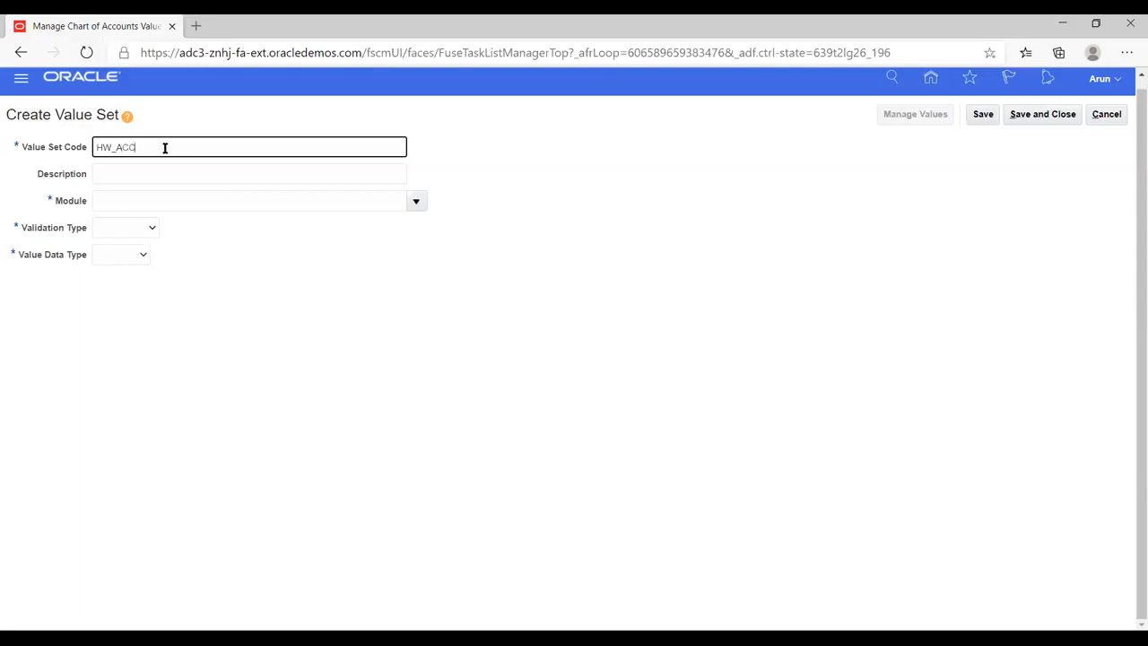
key(Tab)
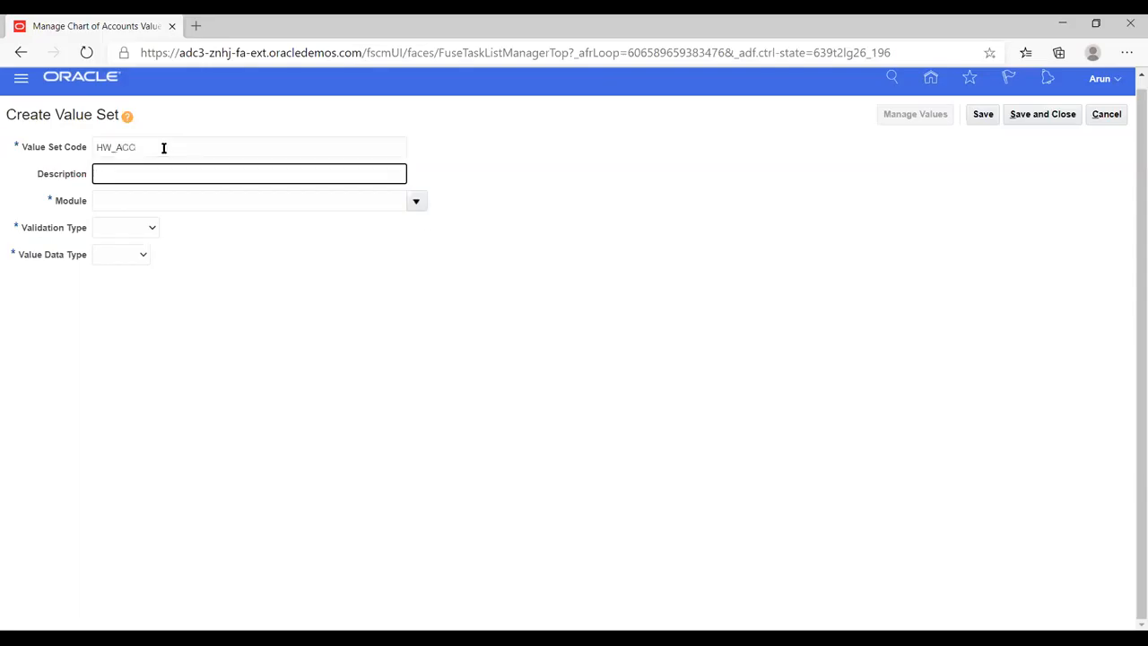
- Set HW_ACC's module to General Ledger, validation type to Independent, and value data type to Character
click(416, 200)
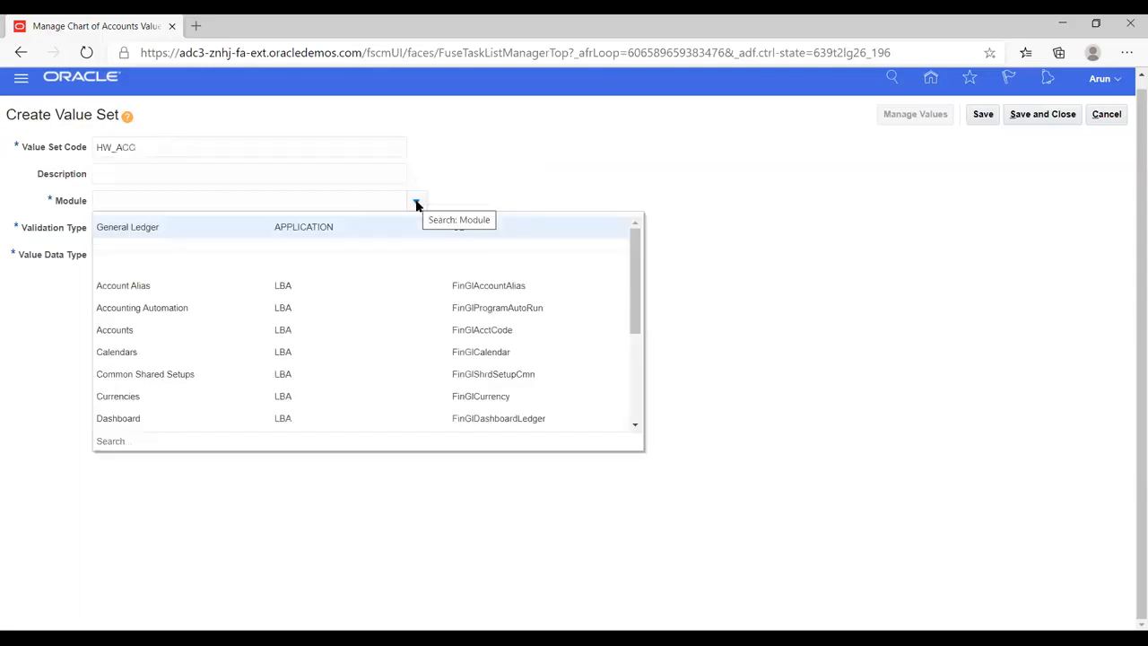
click(141, 226)
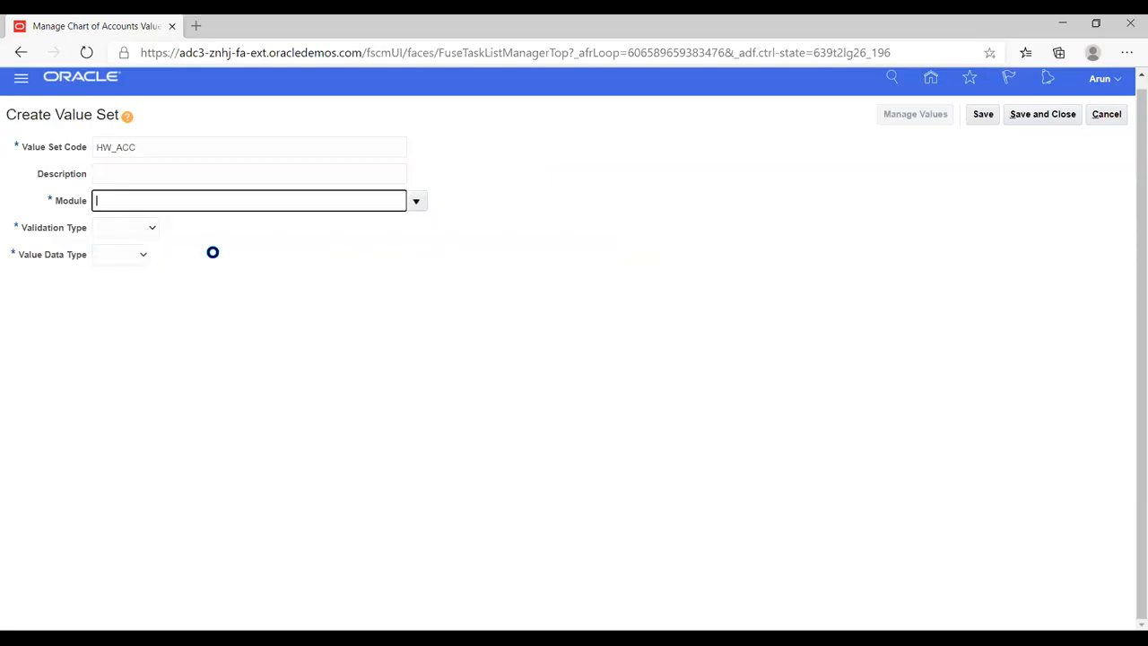
click(147, 226)
click(120, 271)
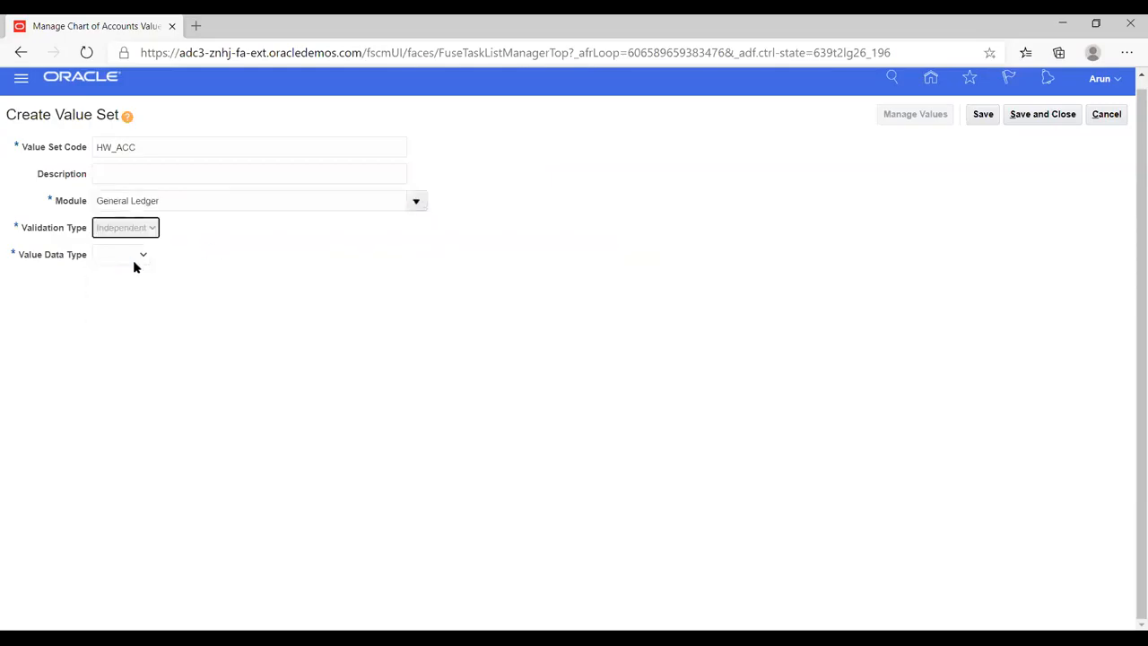
click(190, 257)
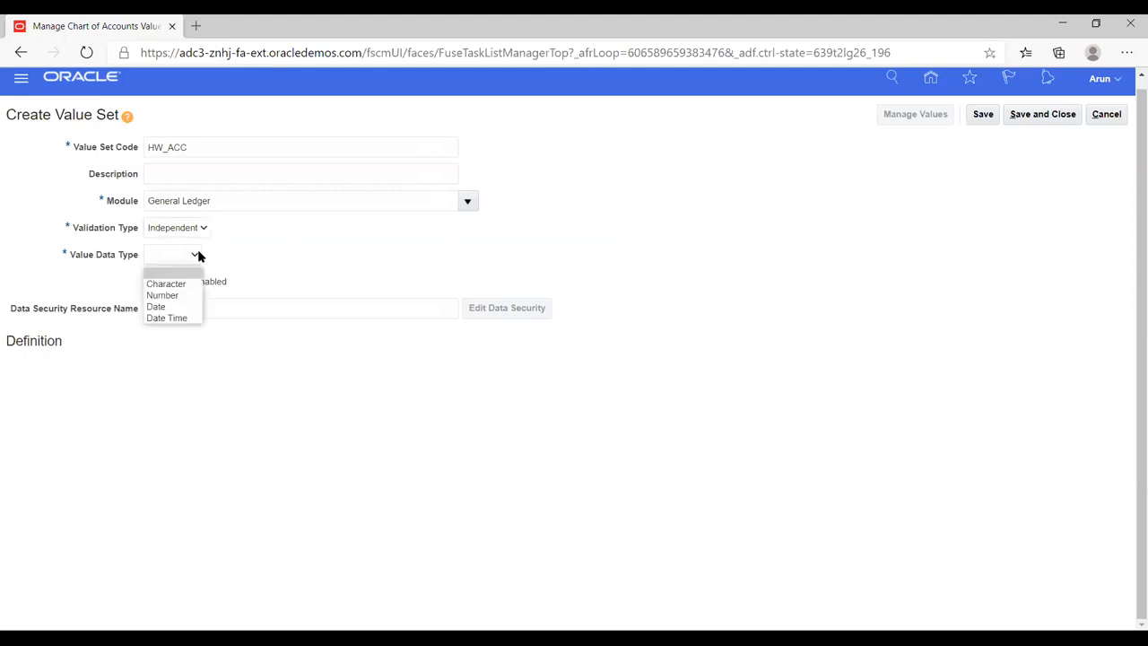
click(176, 286)
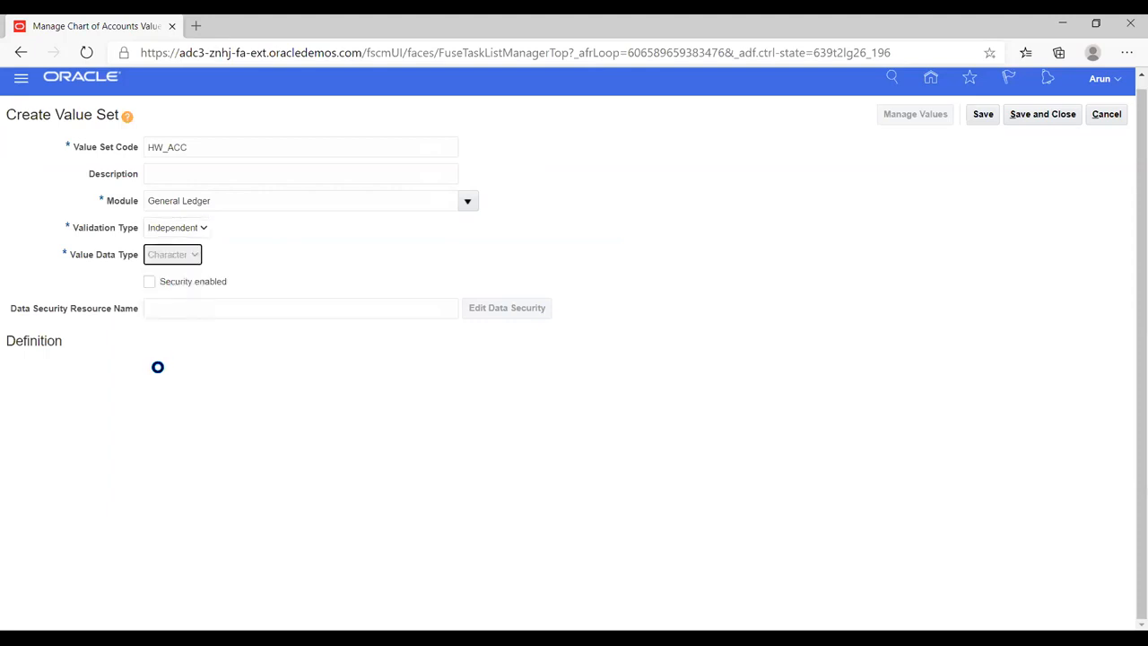
- Set HW_ACC's value subtype to Numeric digits only and maximum length to 8, and save and close the value set
click(157, 369)
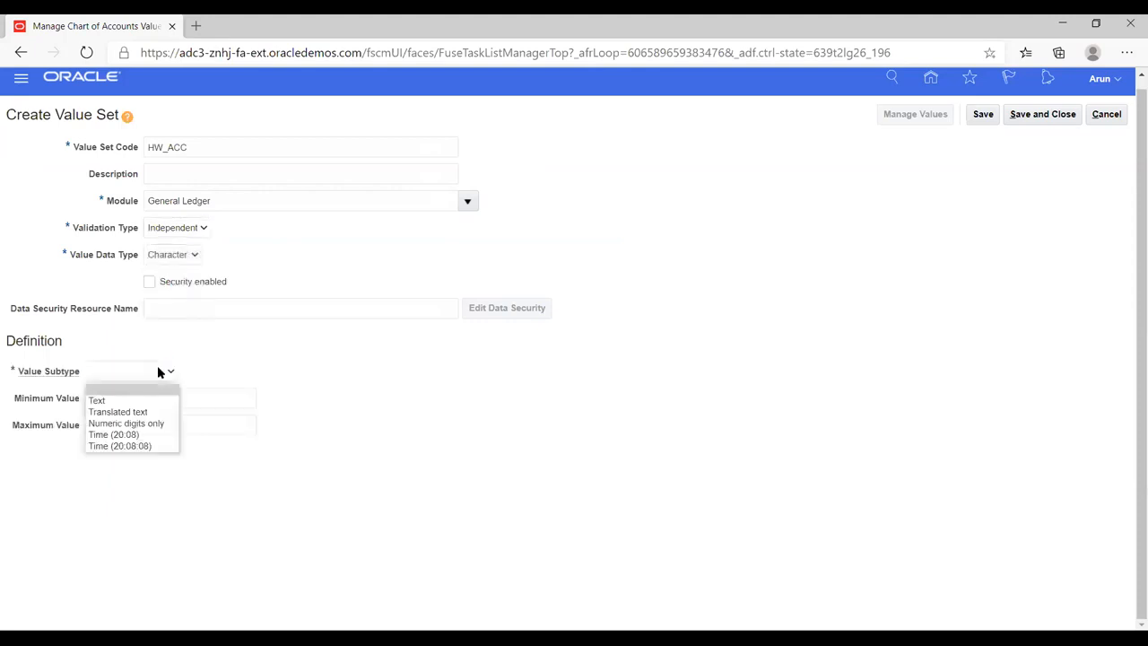
click(116, 422)
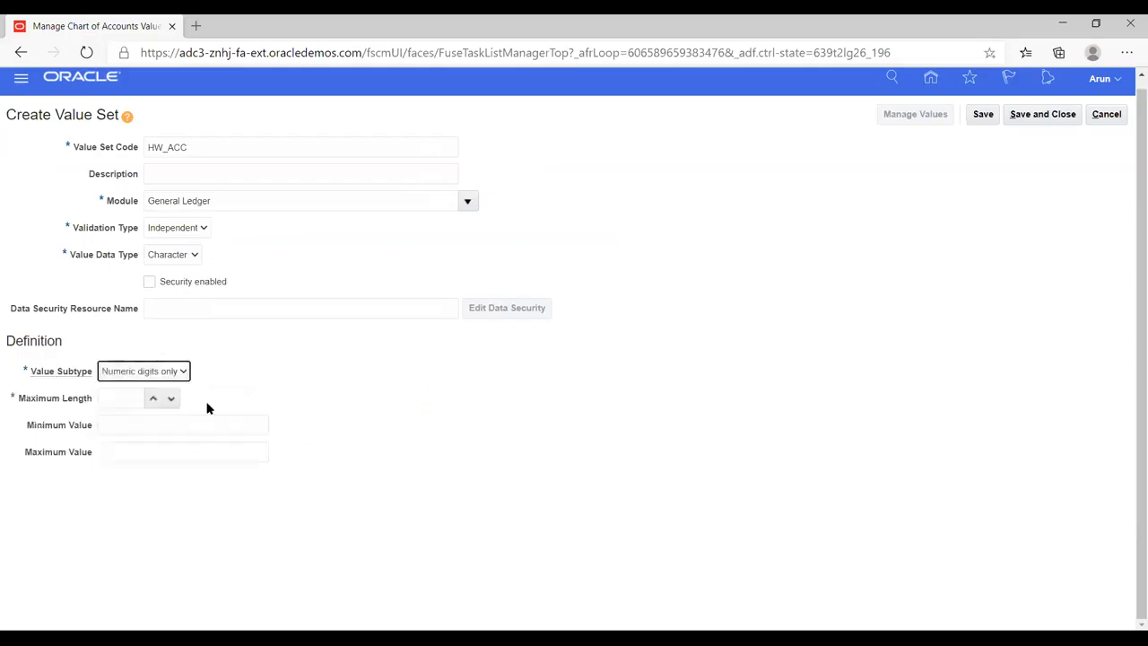
click(153, 398)
click(151, 400)
click(152, 400)
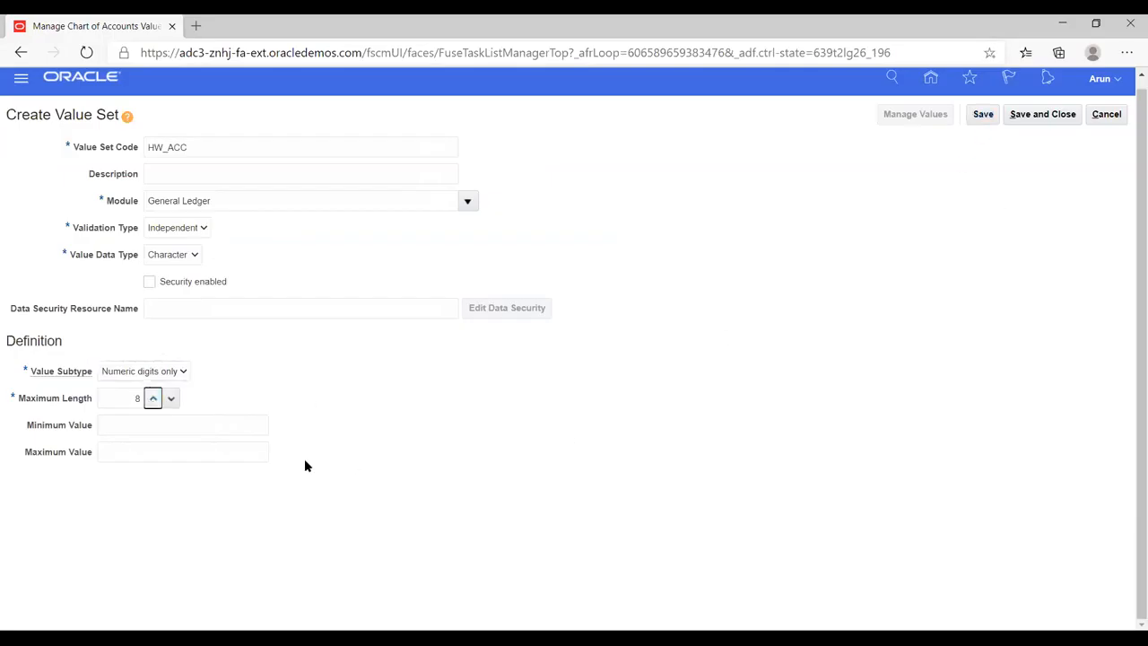
click(980, 117)
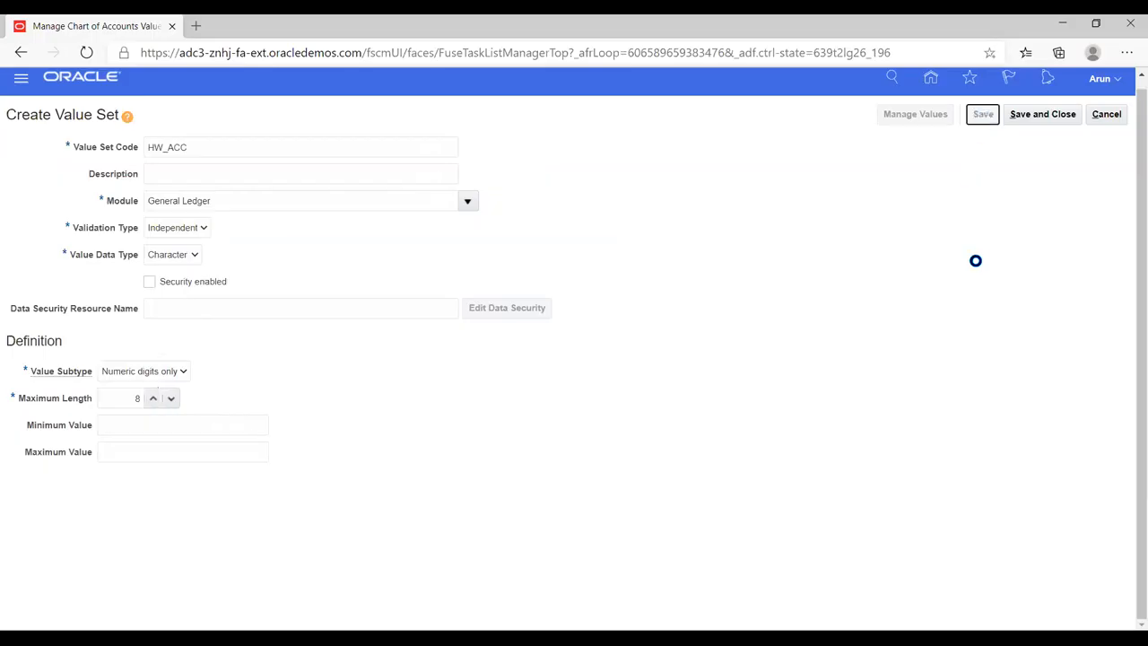
click(1018, 116)
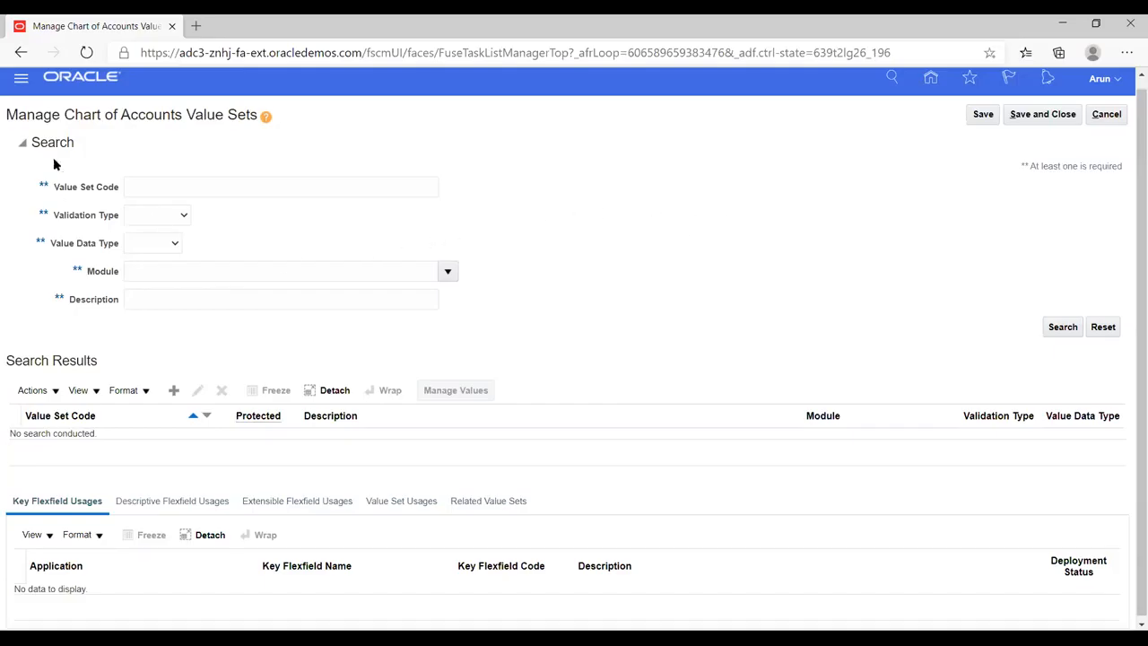
- Search the chart of accounts value sets for code HW and open HW_COMP for managing its values
click(196, 184)
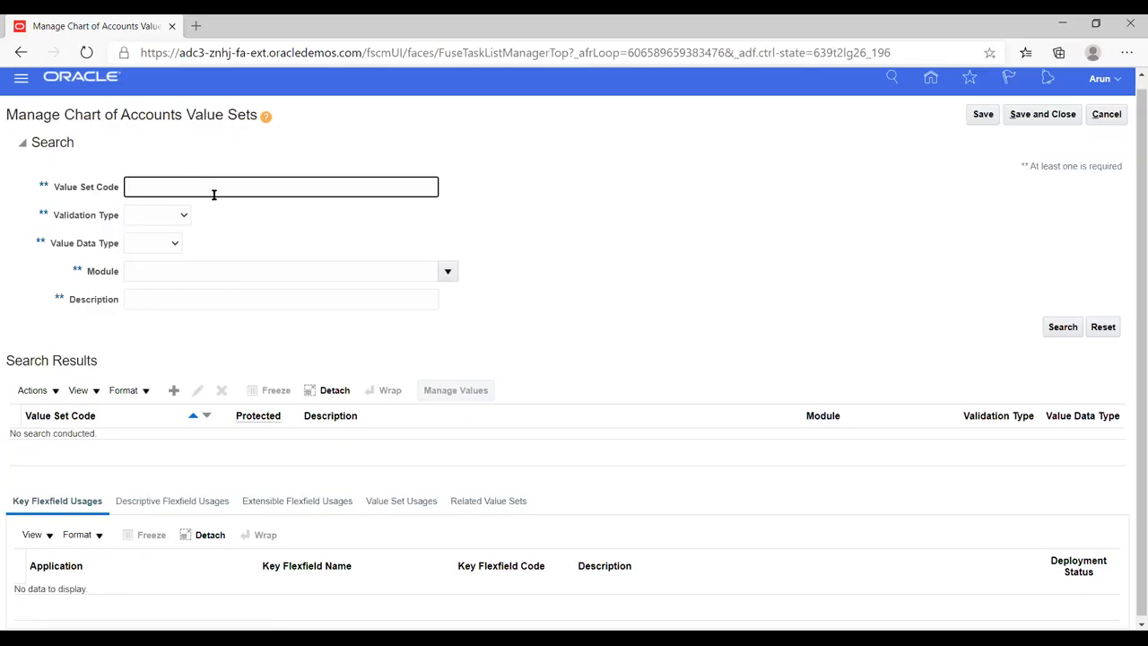
click(1061, 327)
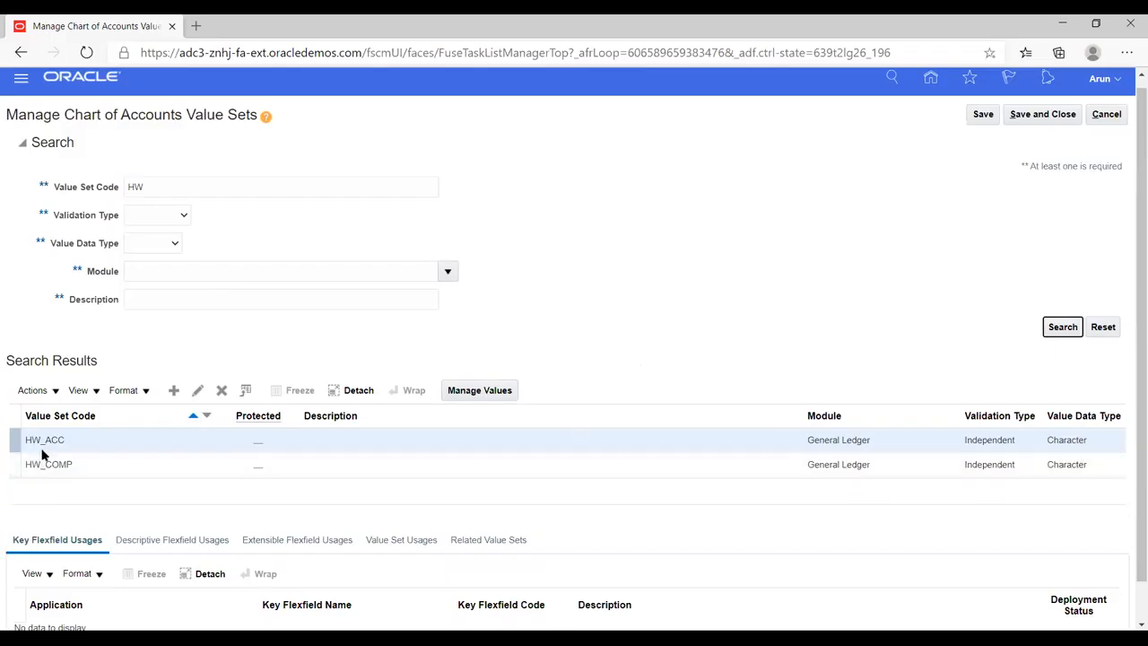
click(84, 462)
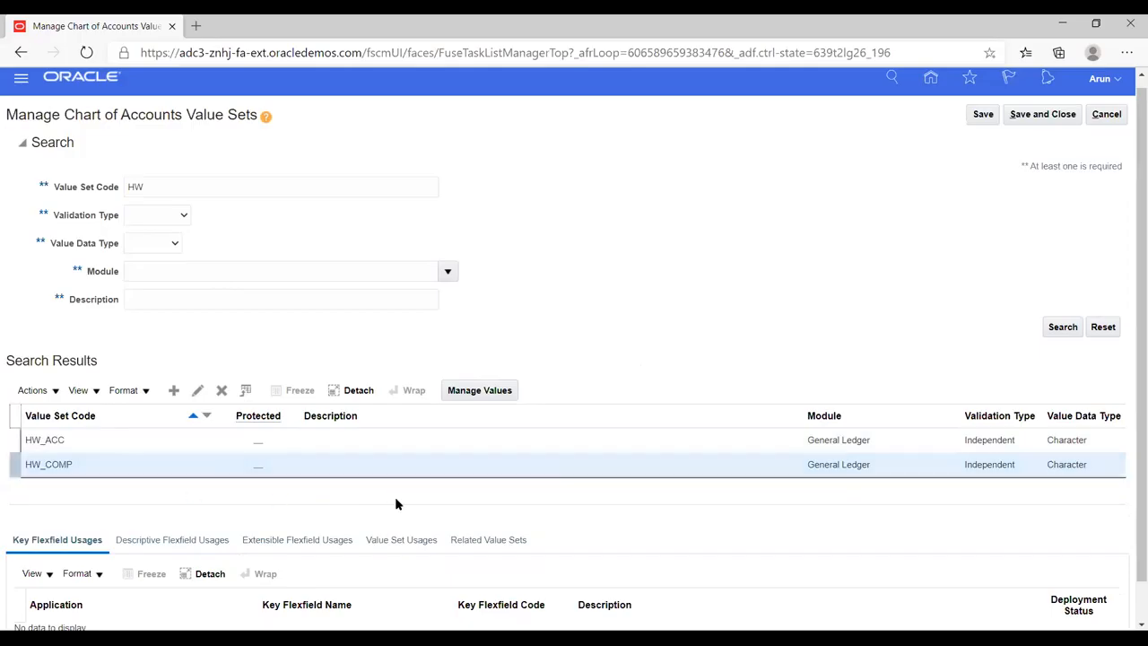
click(464, 391)
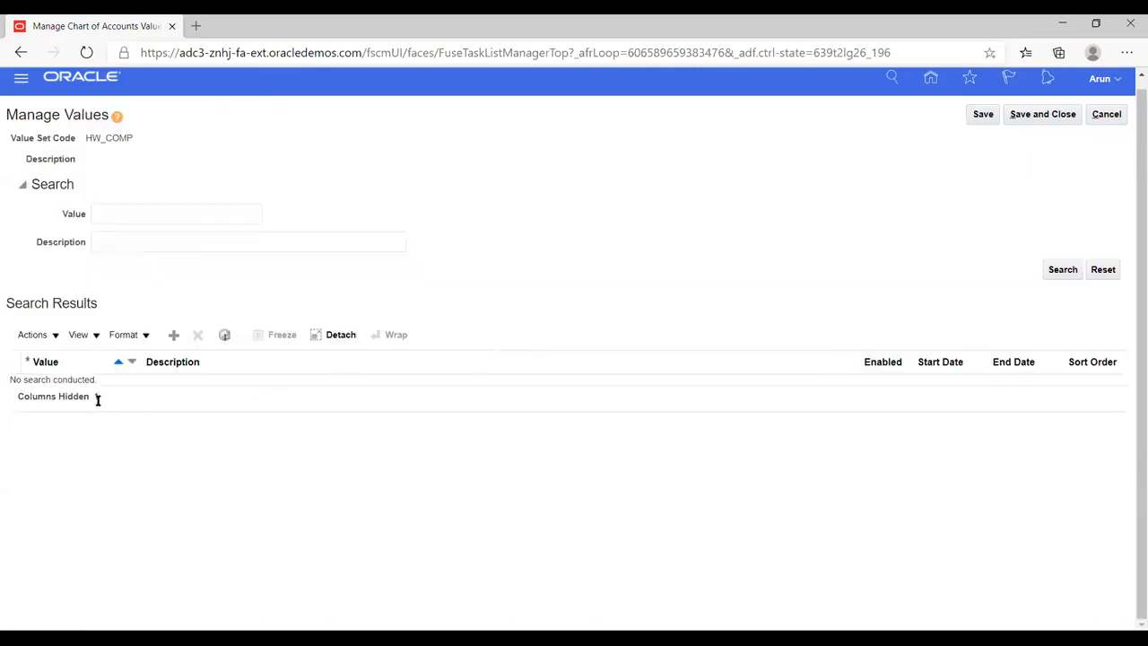
- Add the value 12 with the description Default to HW_COMP, and save and close its values
click(176, 333)
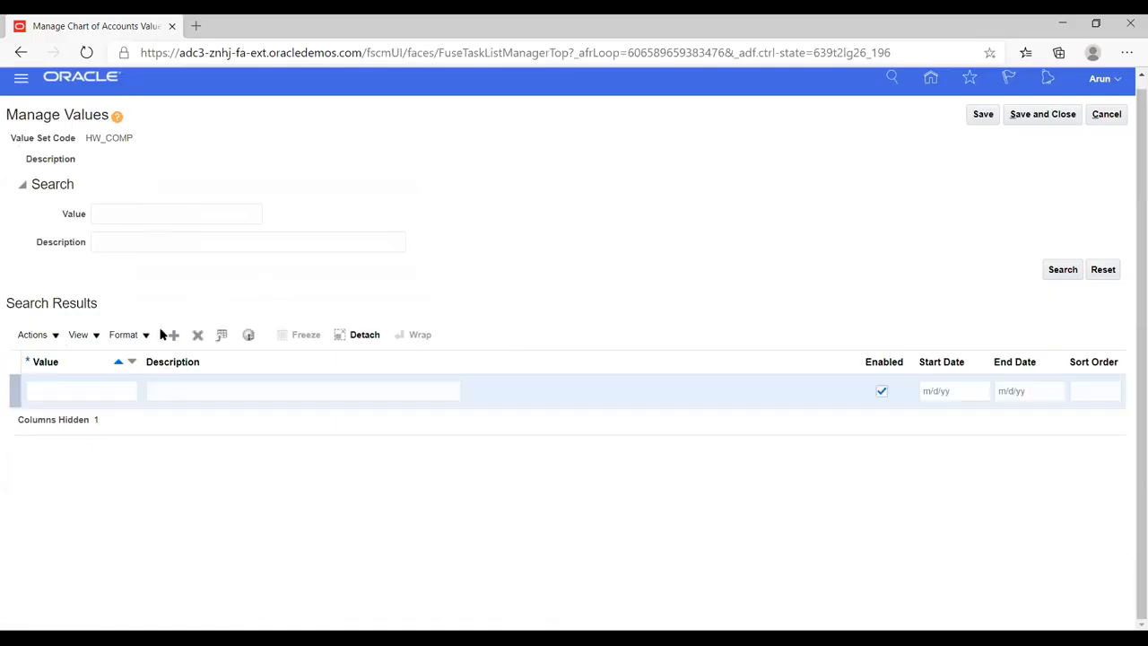
click(76, 391)
text(12)
key(Tab)
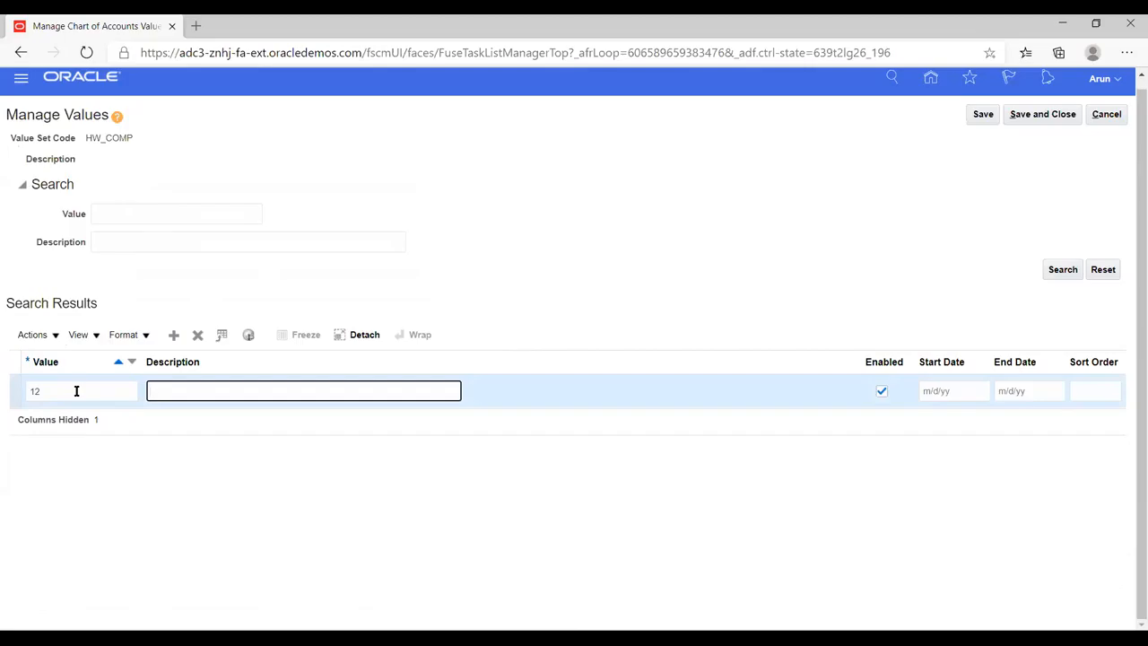
text(Default)
click(274, 455)
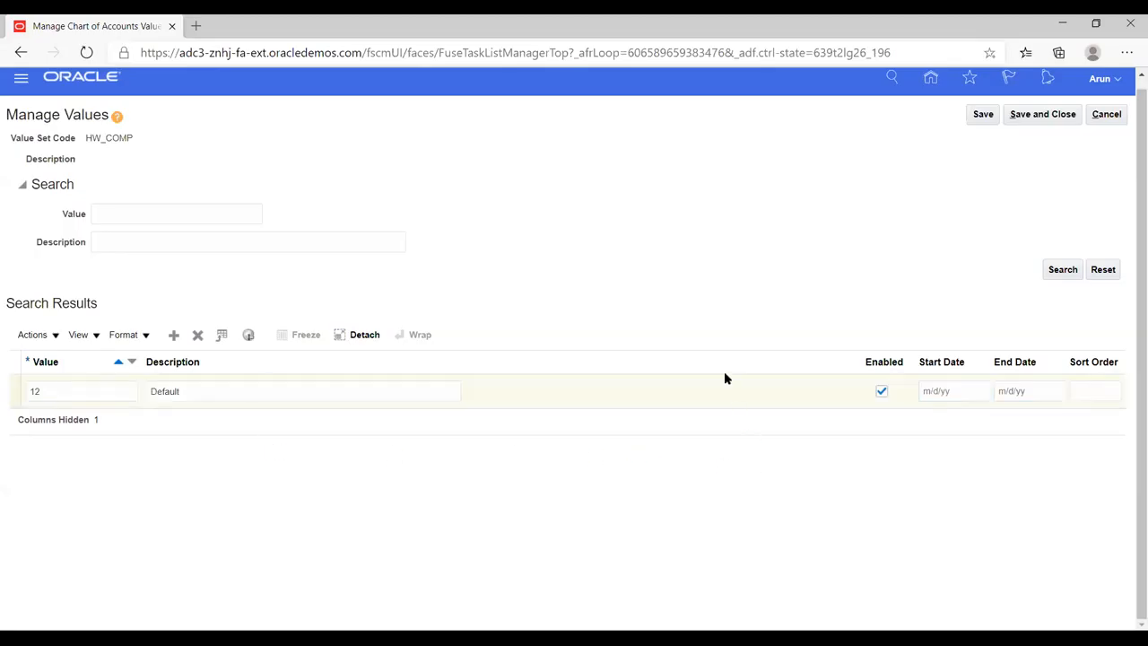
click(983, 115)
click(1035, 115)
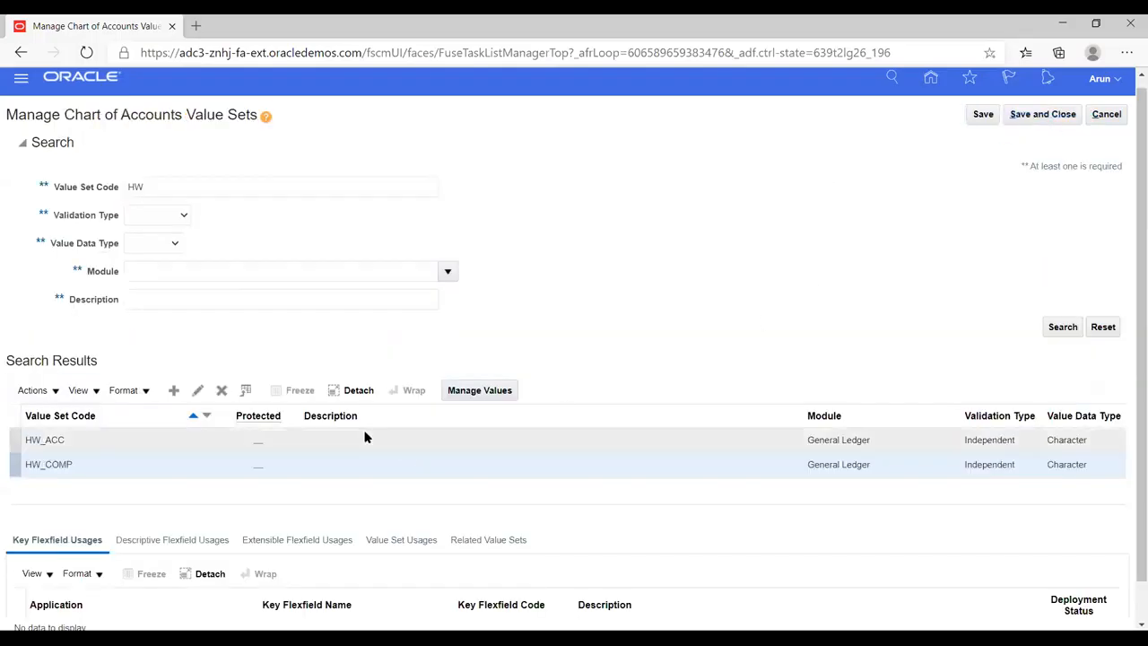
- Add the value 34678 with the description Retained Earnings to HW_ACC, then save and close the values and the value sets page
click(79, 438)
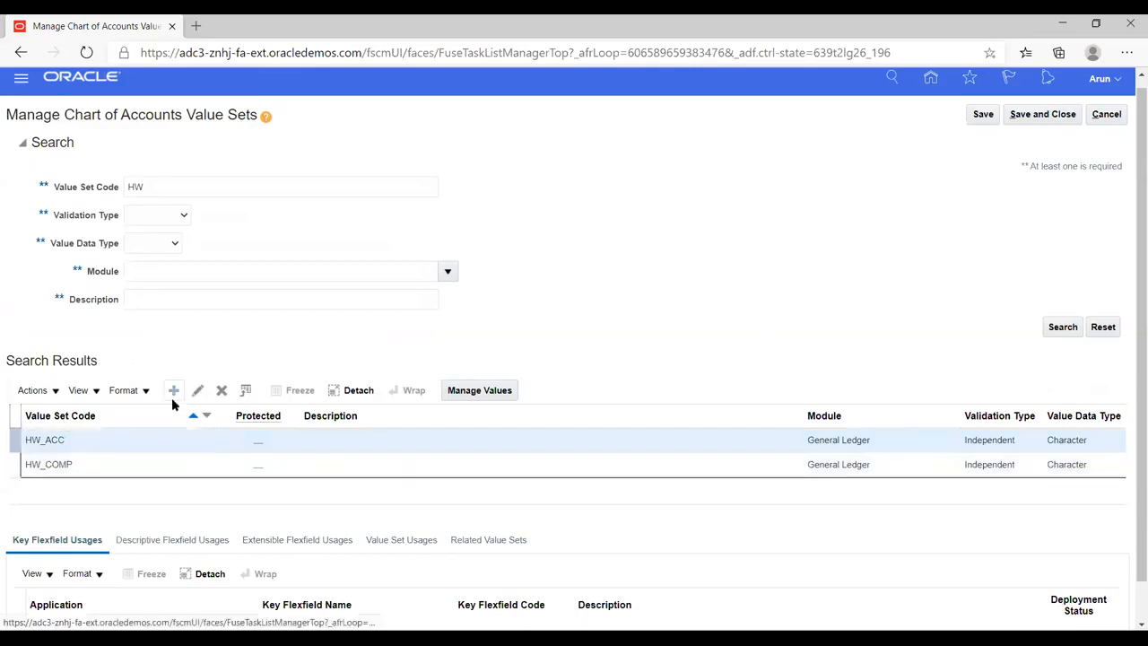
click(457, 392)
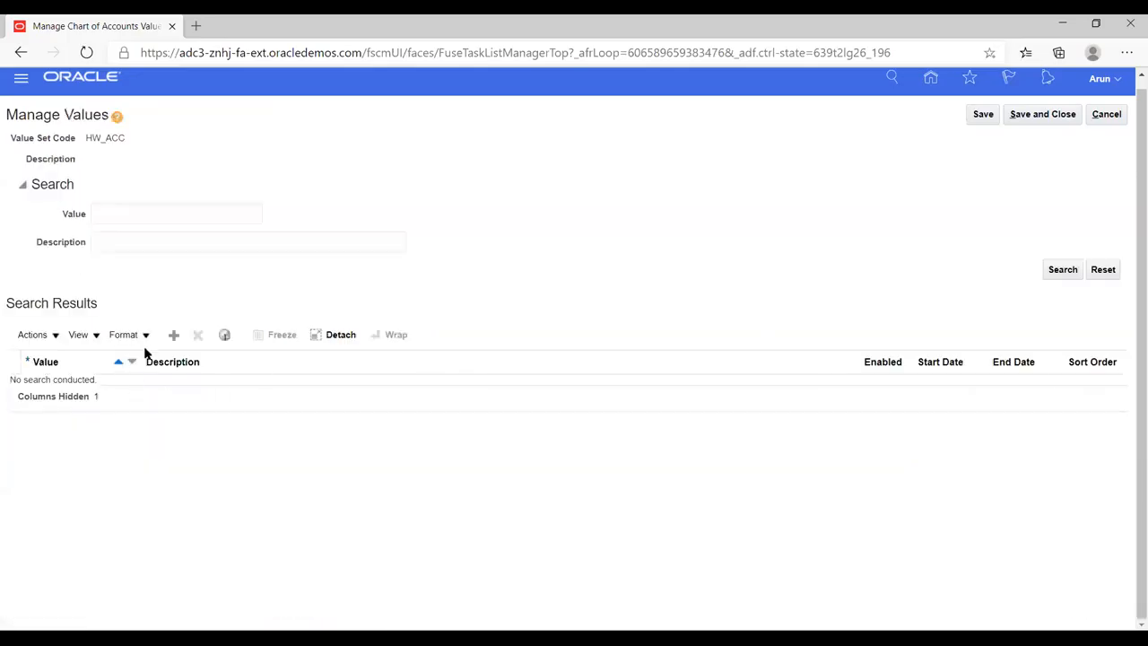
click(173, 335)
click(87, 392)
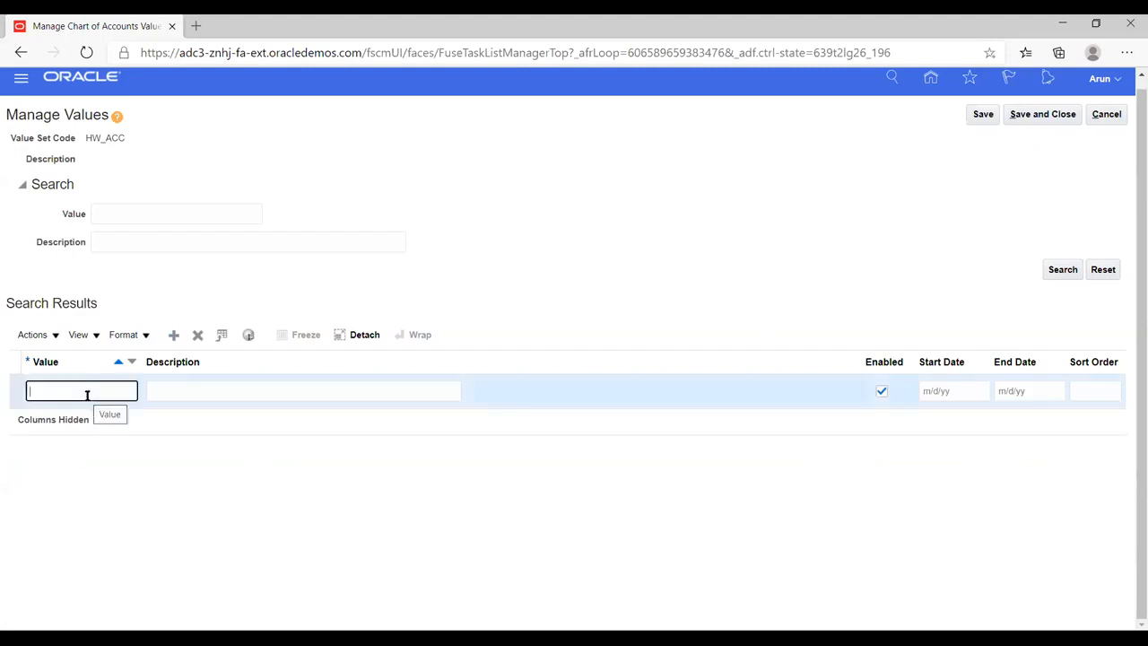
text(34678)
key(Tab)
text(Re)
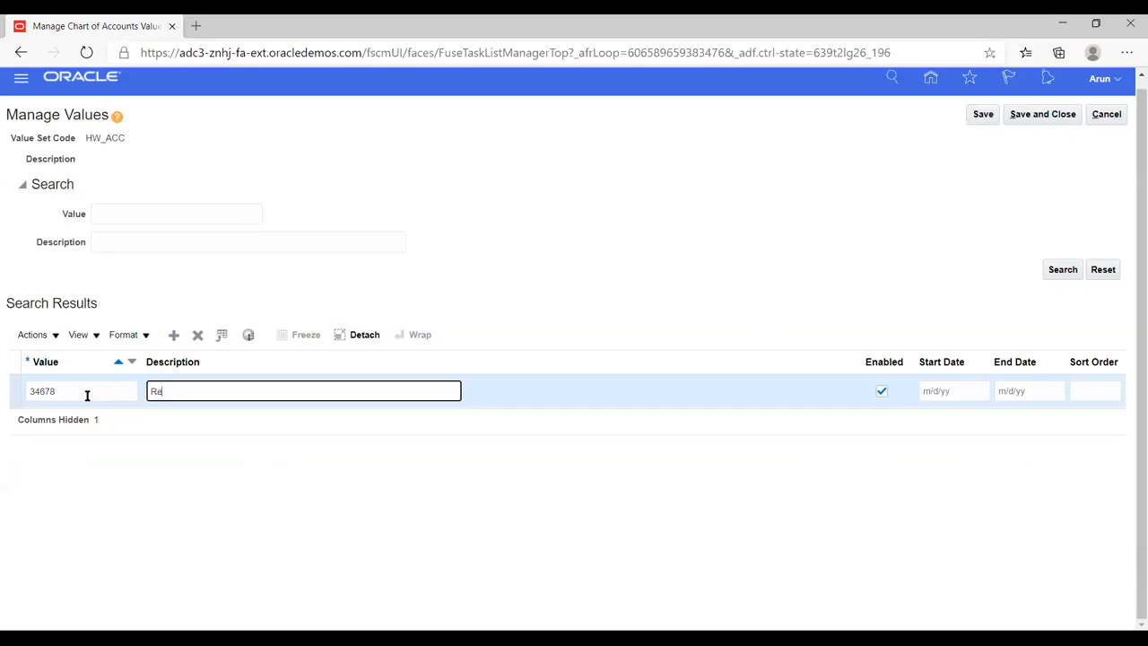
text(tained Earnings)
click(984, 116)
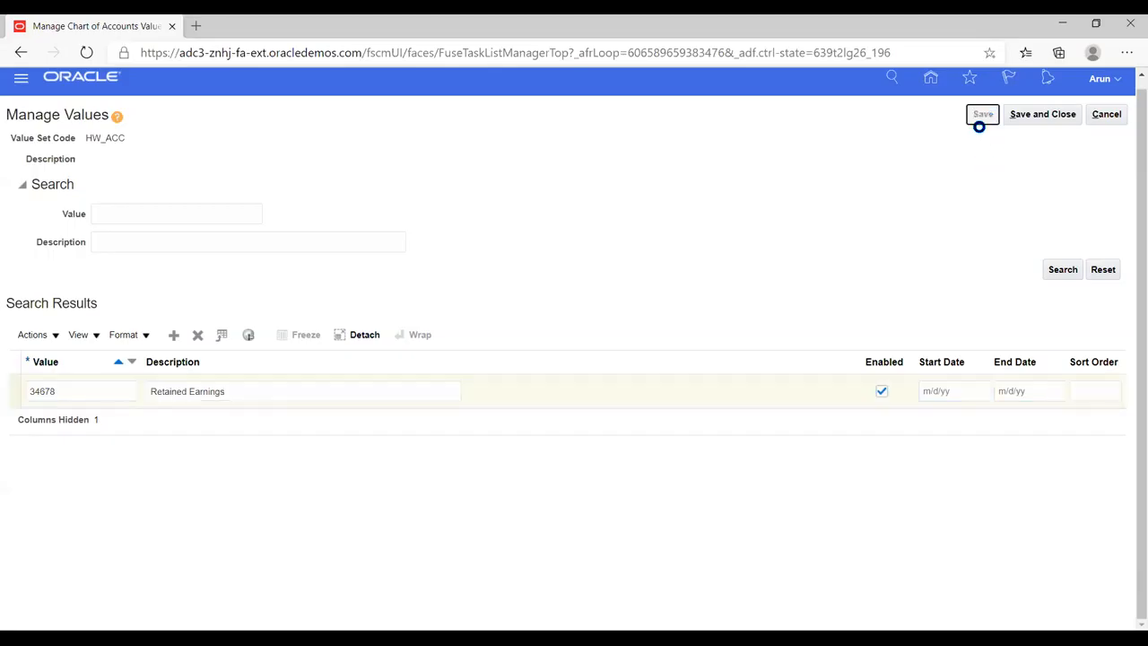
click(1036, 114)
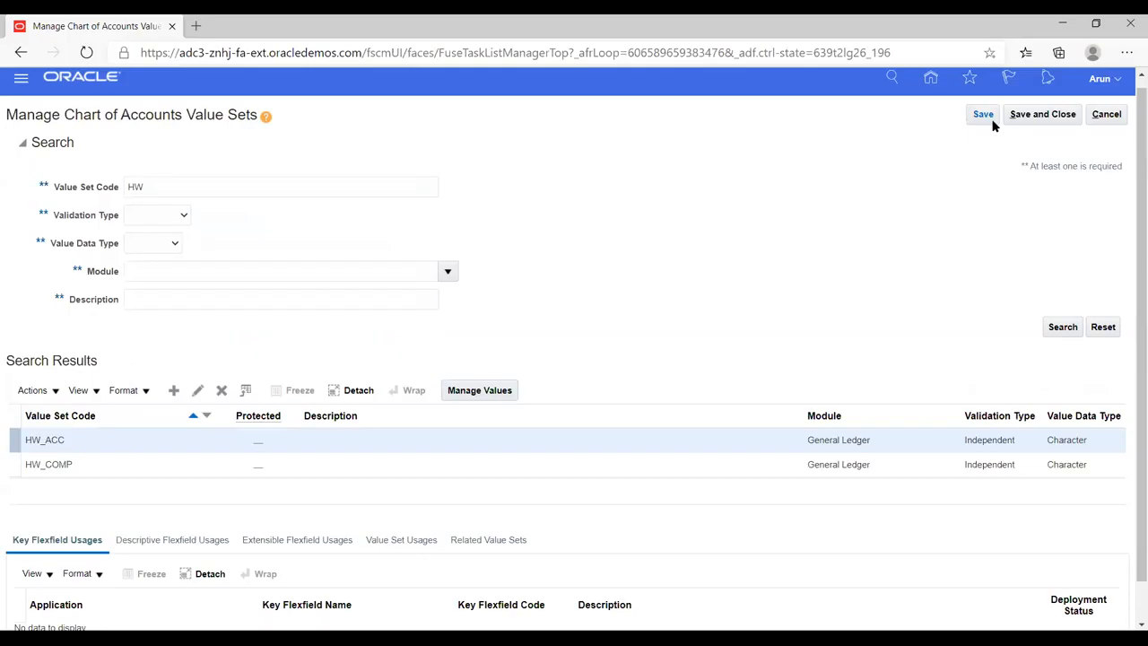
click(1041, 117)
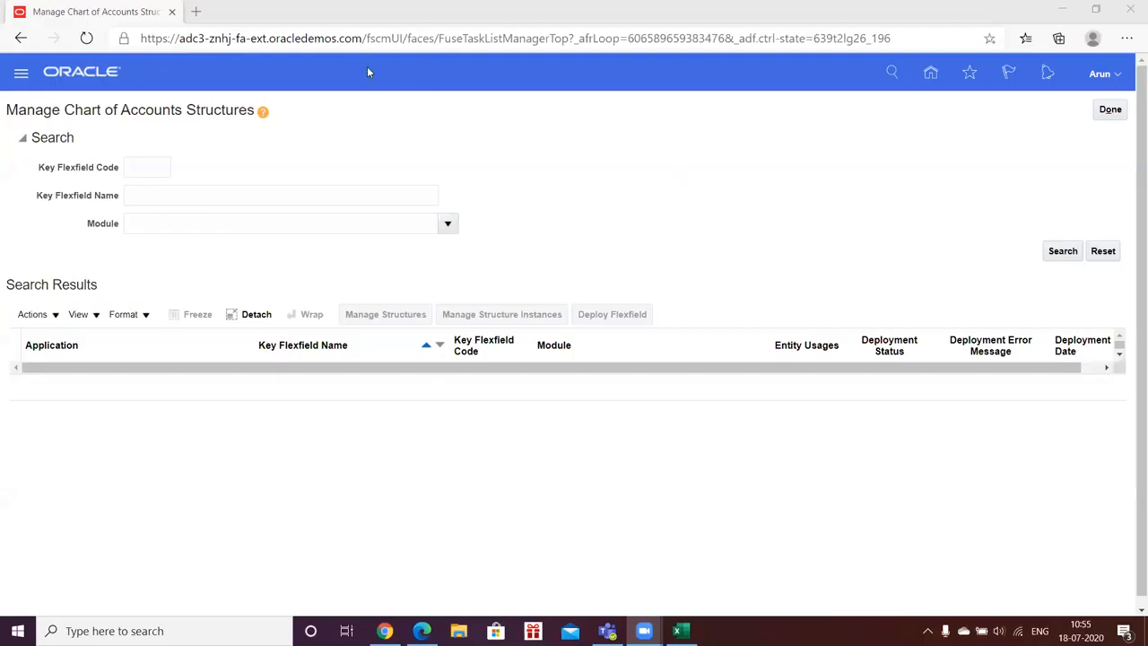
- Create a structure for the General Ledger Accounting Flexfield with HW_KFF as its structure code, name and description
click(1063, 253)
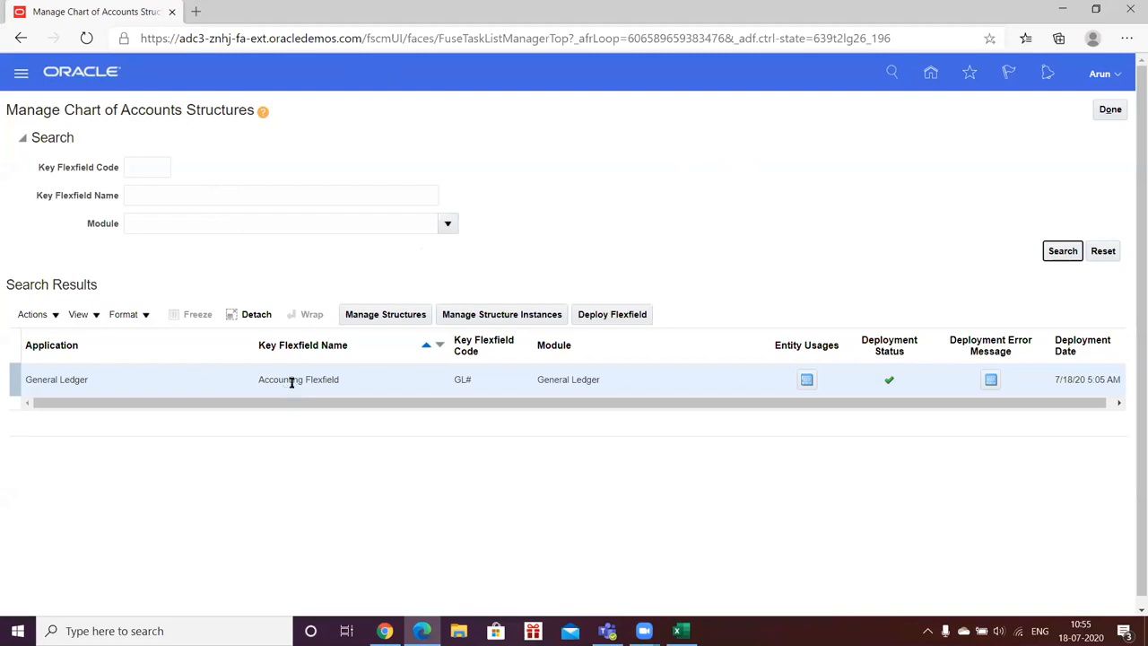
click(358, 314)
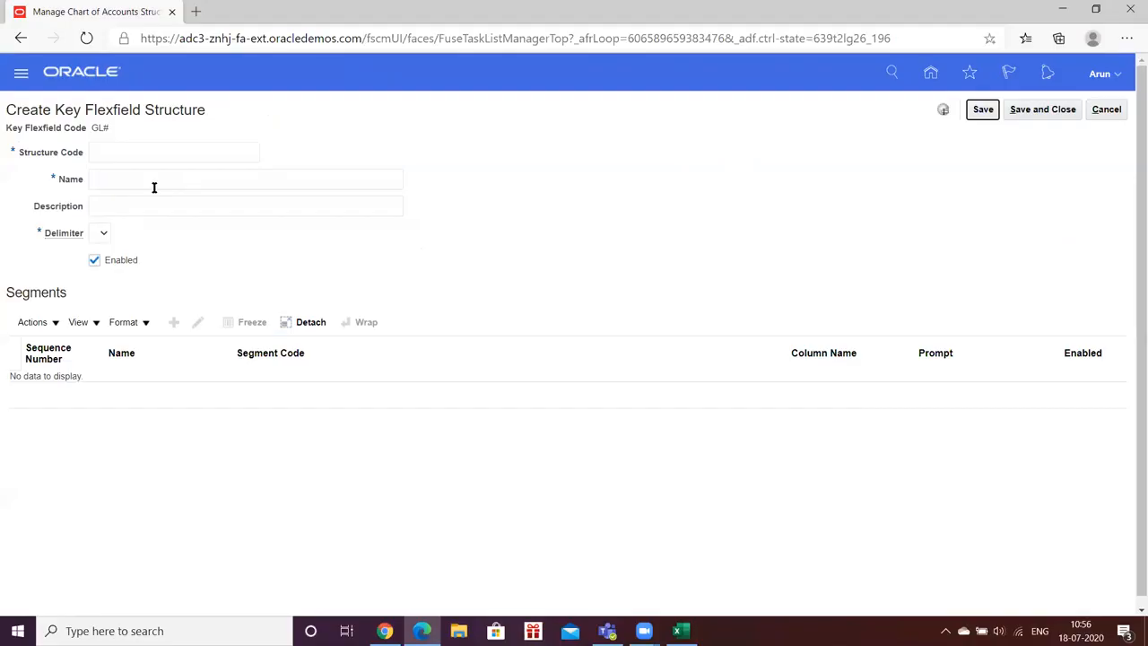
click(149, 153)
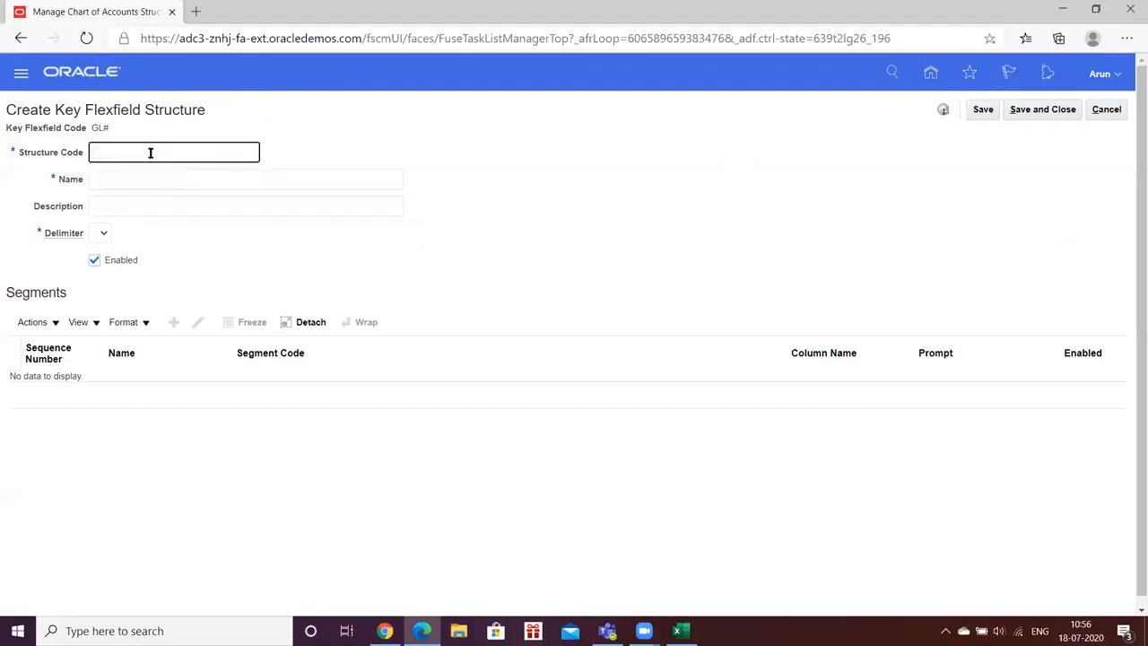
text(HW_KFF)
key(ctrl+a)
key(ctrl+c)
key(Tab)
key(ctrl+v)
key(Tab)
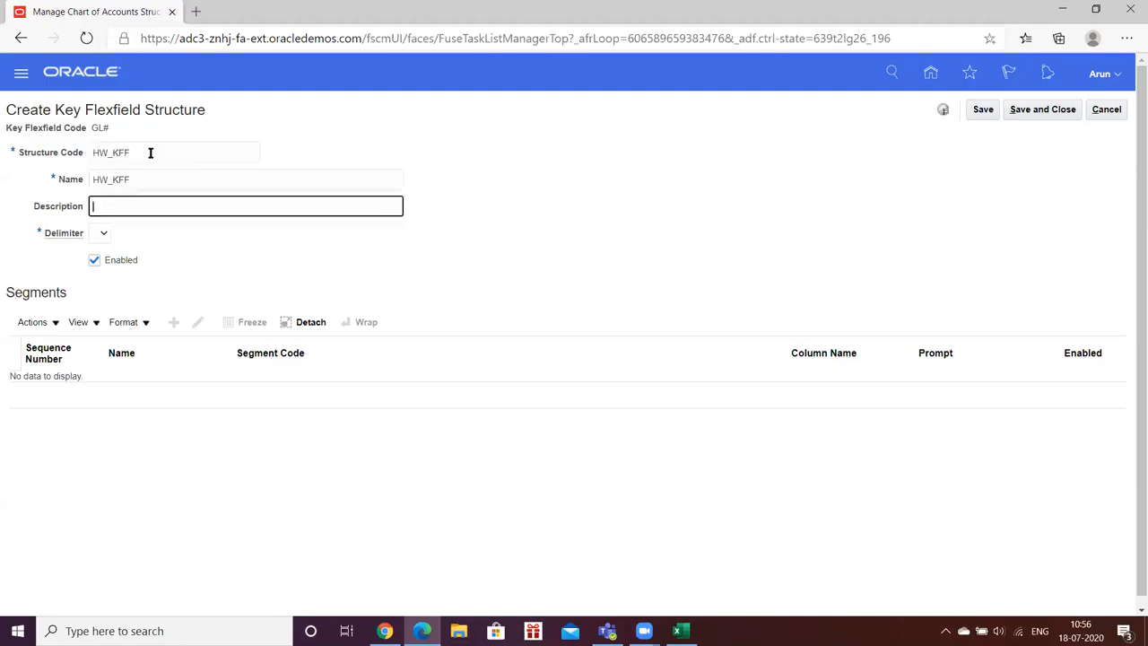
key(ctrl+v)
- Set the HW_KFF structure's delimiter to a period (.) and save the structure
click(102, 236)
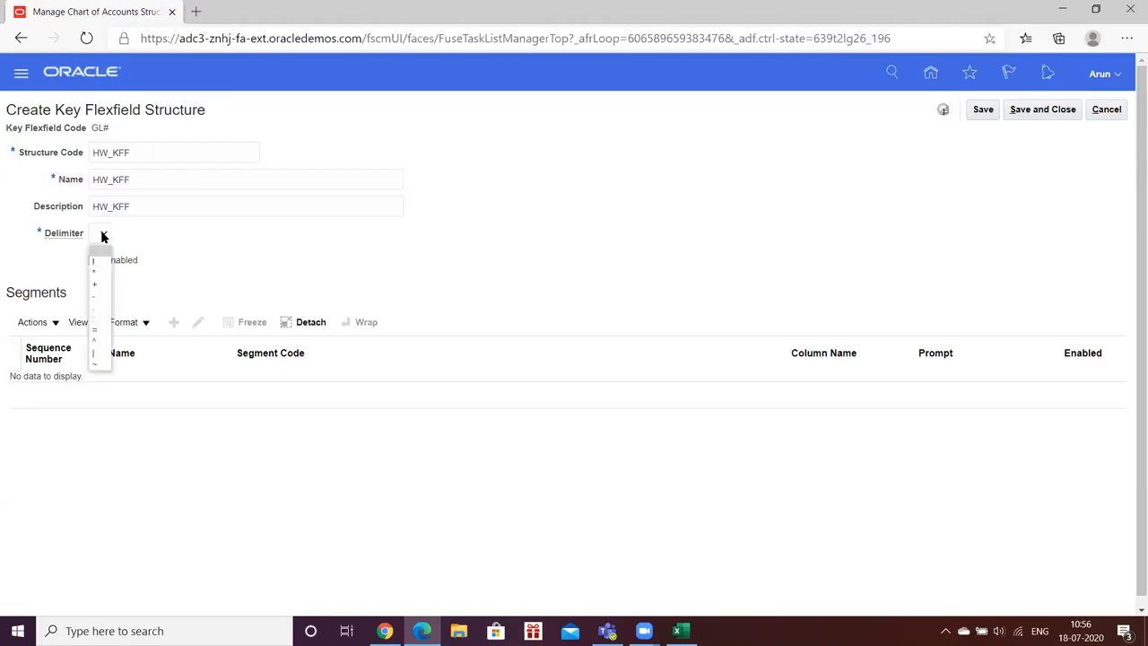
click(97, 305)
click(225, 252)
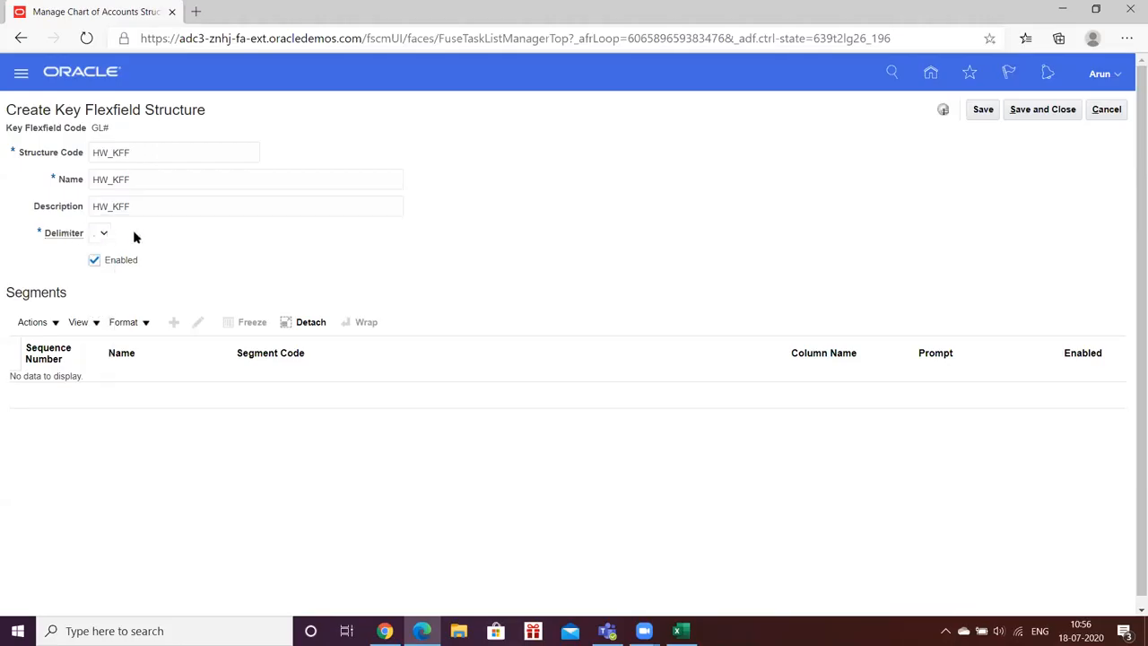
click(104, 233)
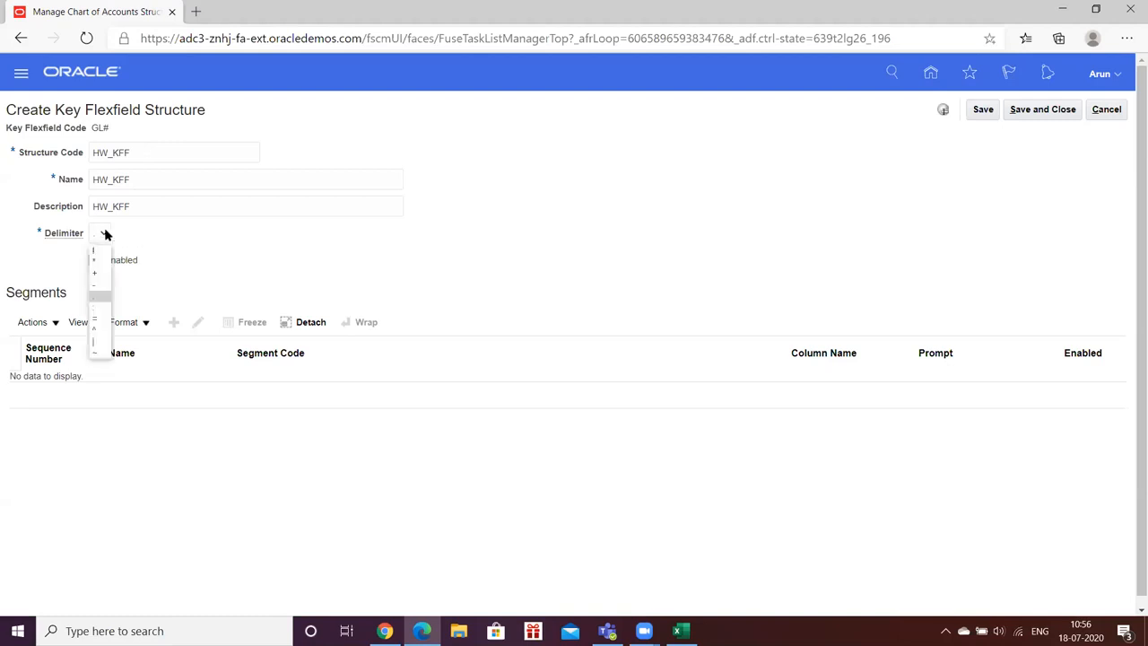
click(232, 252)
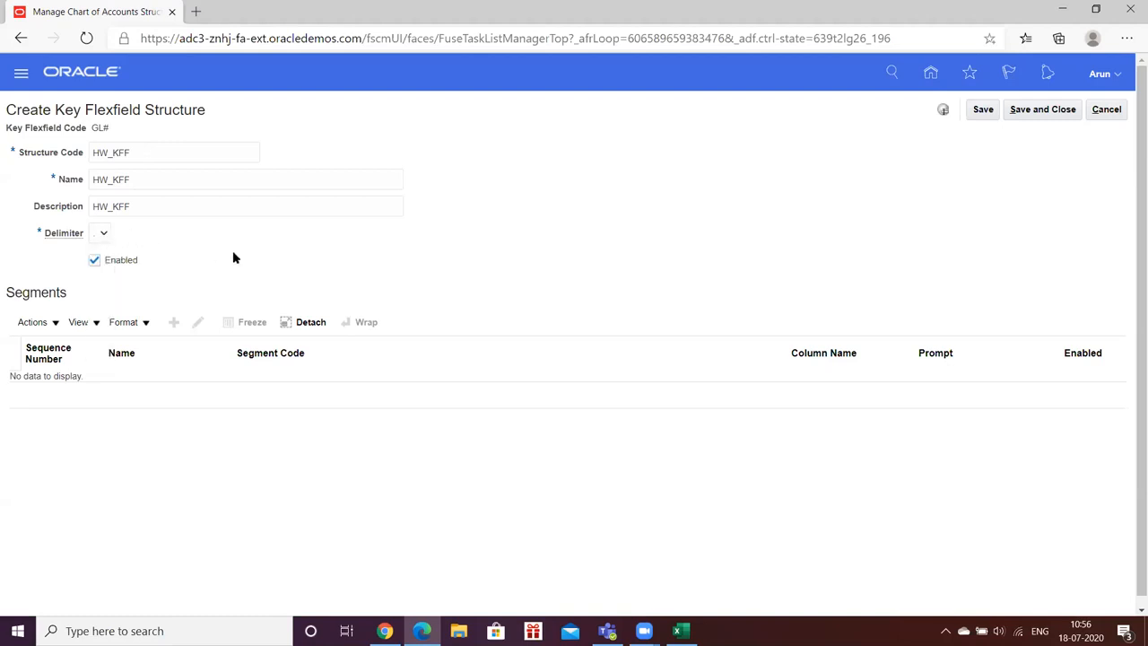
click(978, 112)
click(104, 235)
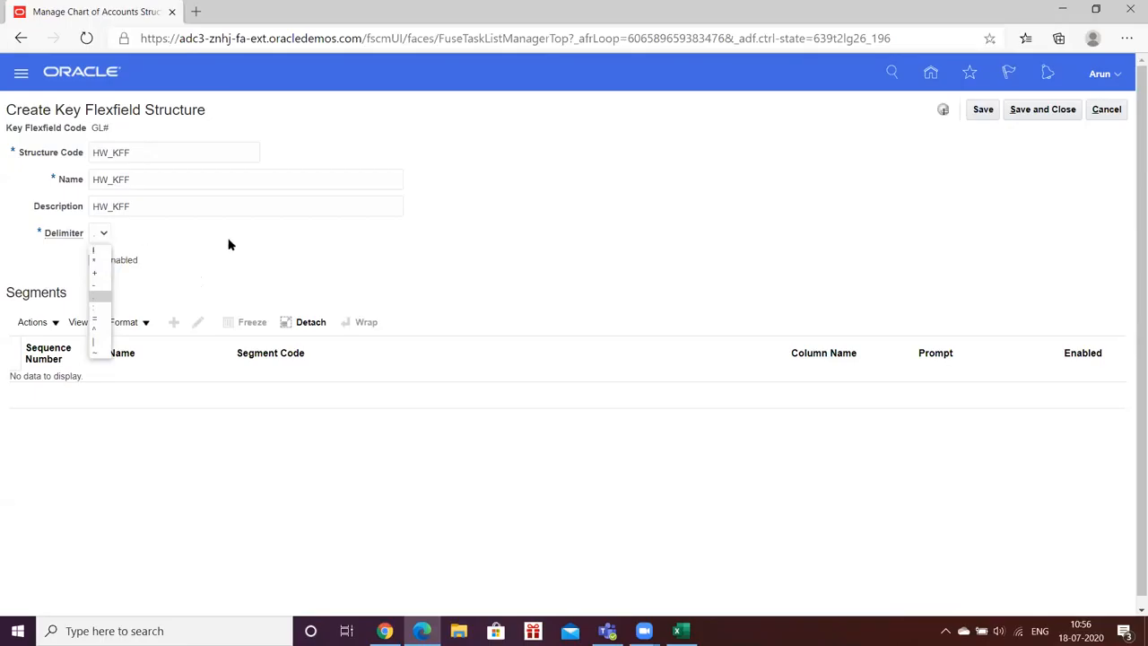
click(402, 244)
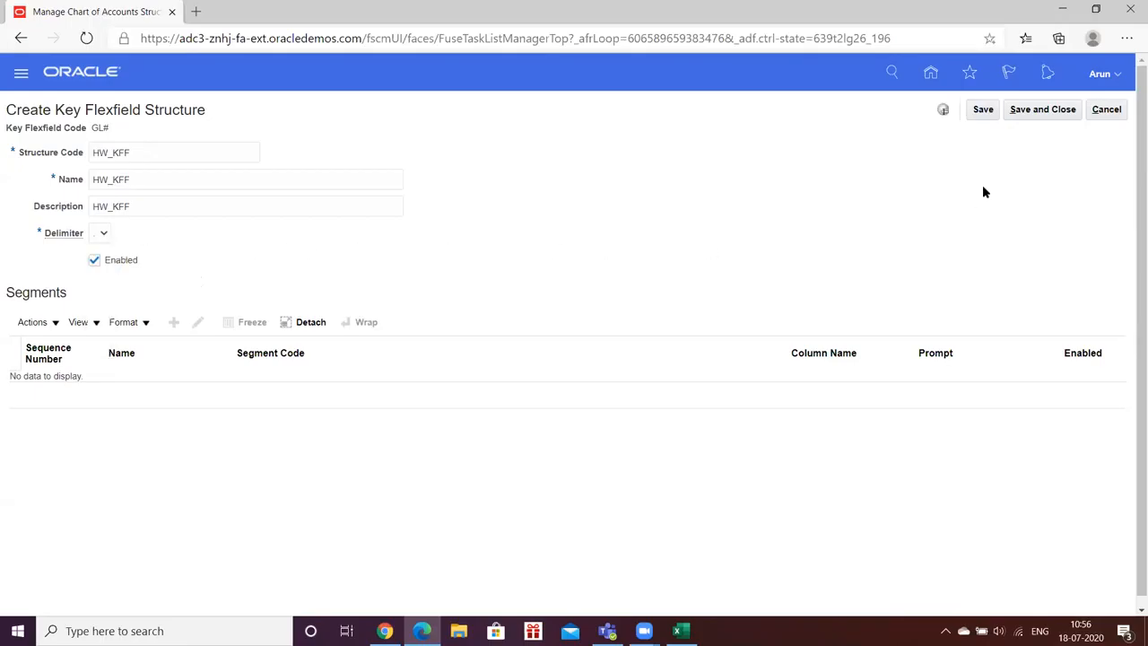
click(983, 109)
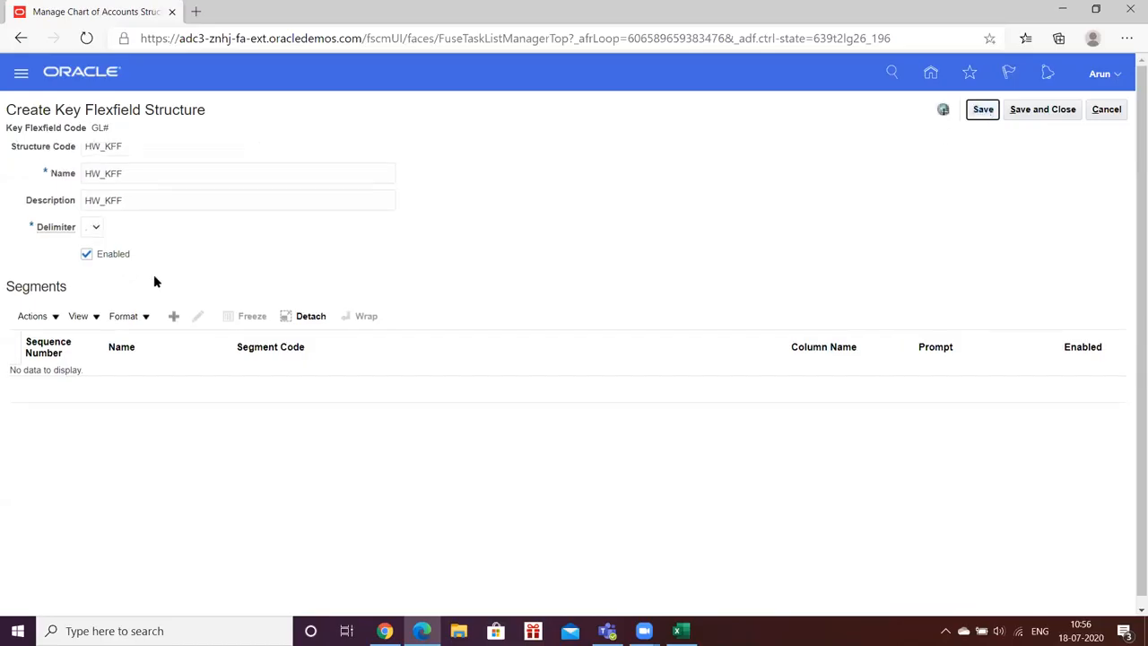
click(96, 228)
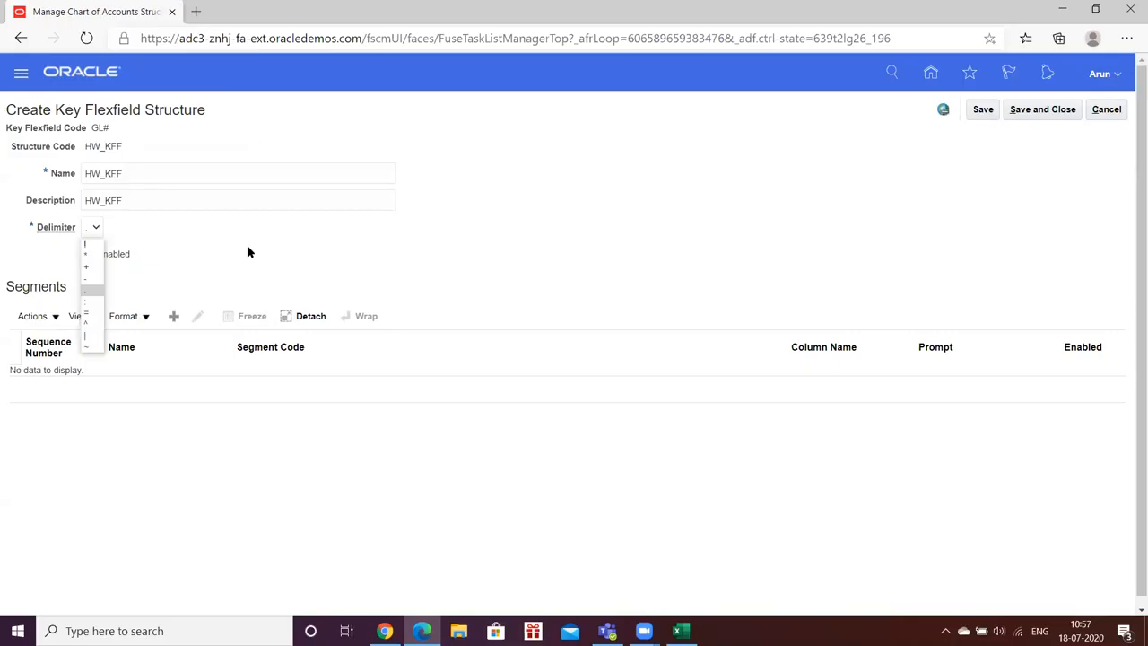
click(249, 252)
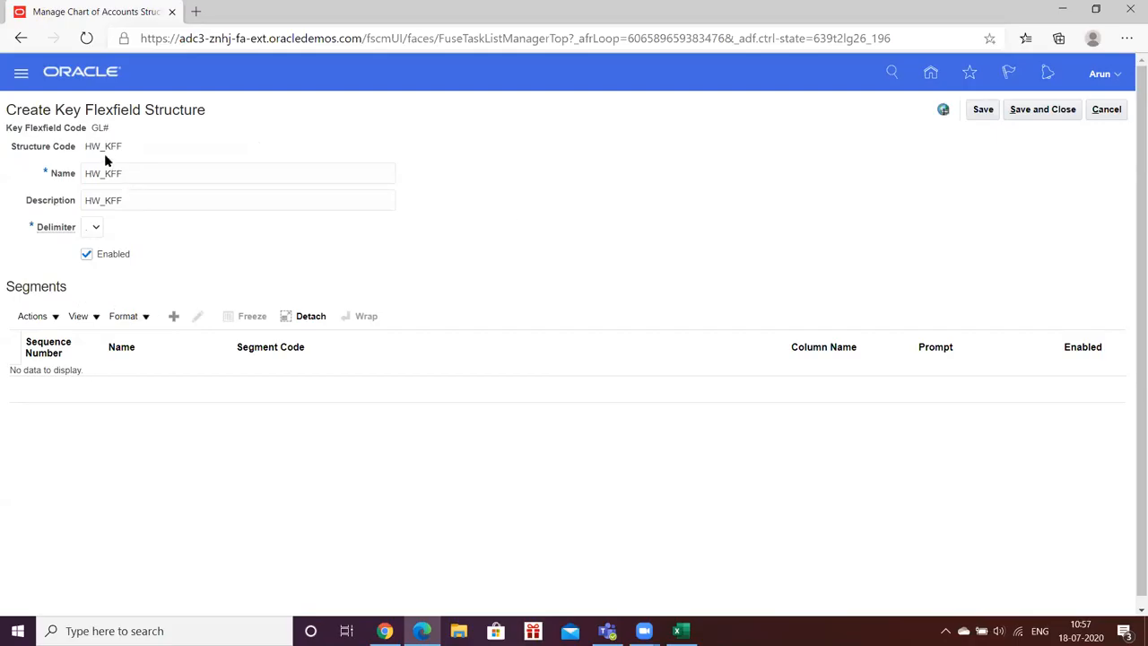
drag(88, 146, 132, 147)
click(140, 149)
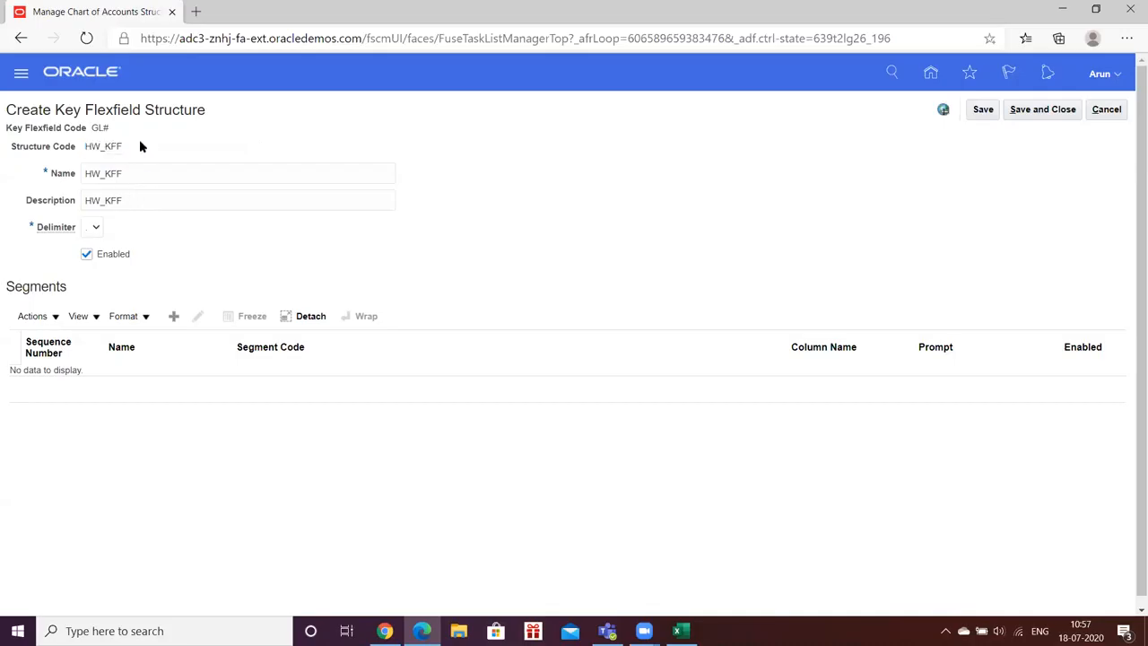
- Start a new segment for the HW_KFF structure and look through the available segment labels
click(174, 318)
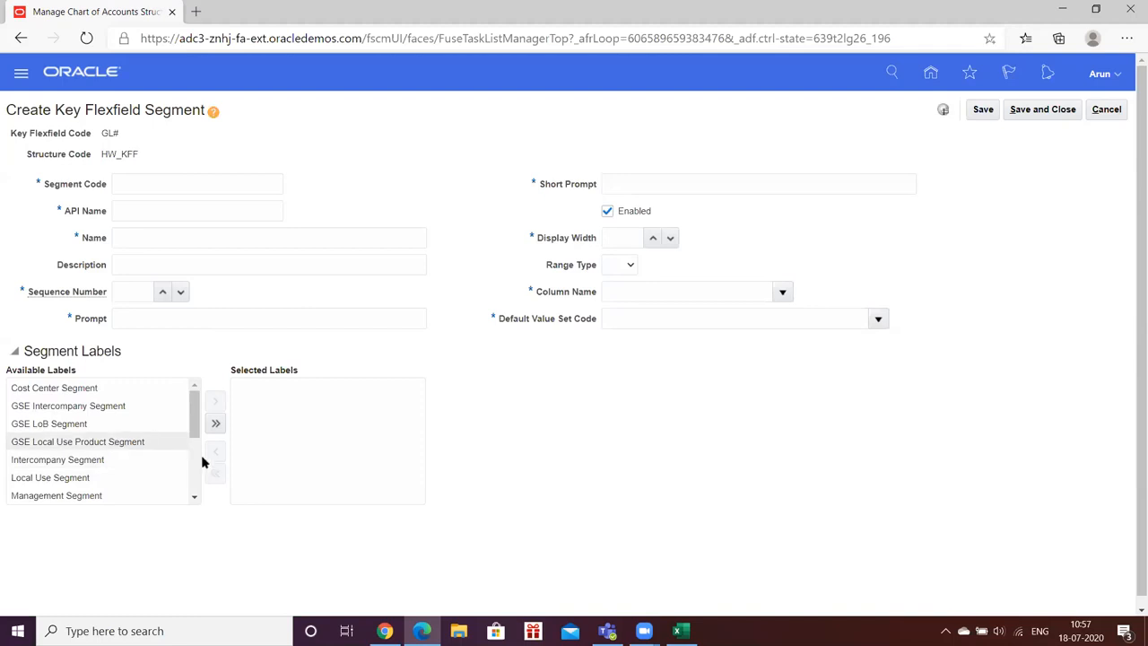
click(195, 498)
click(195, 497)
click(195, 498)
click(194, 497)
click(195, 498)
click(194, 497)
click(194, 498)
click(194, 497)
click(195, 498)
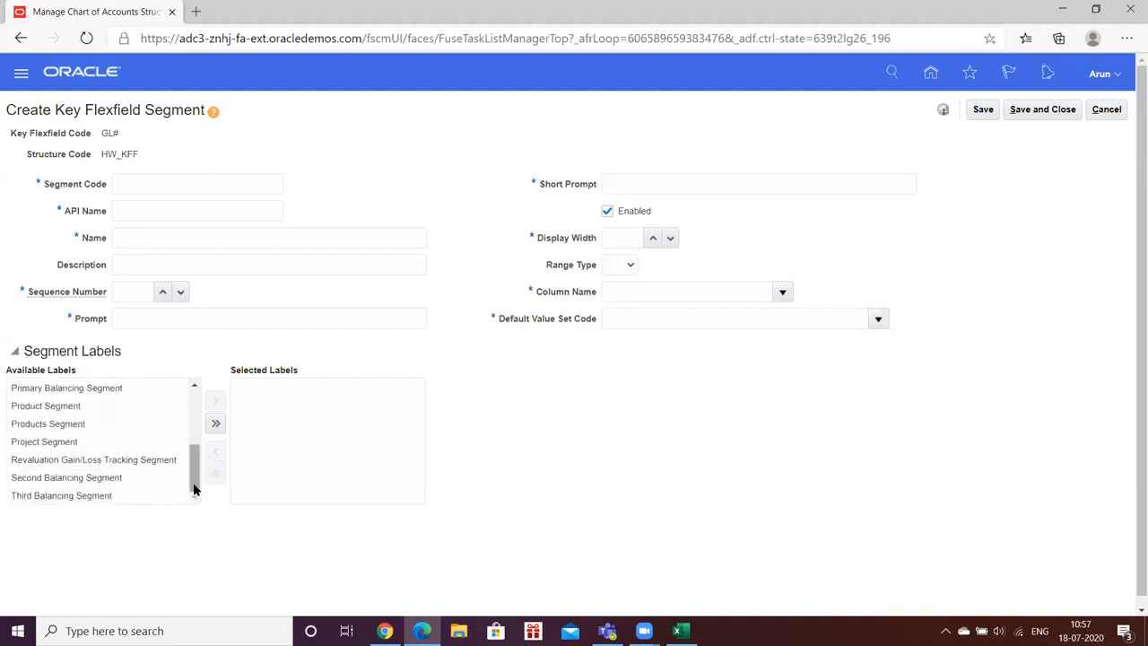
drag(194, 487, 204, 453)
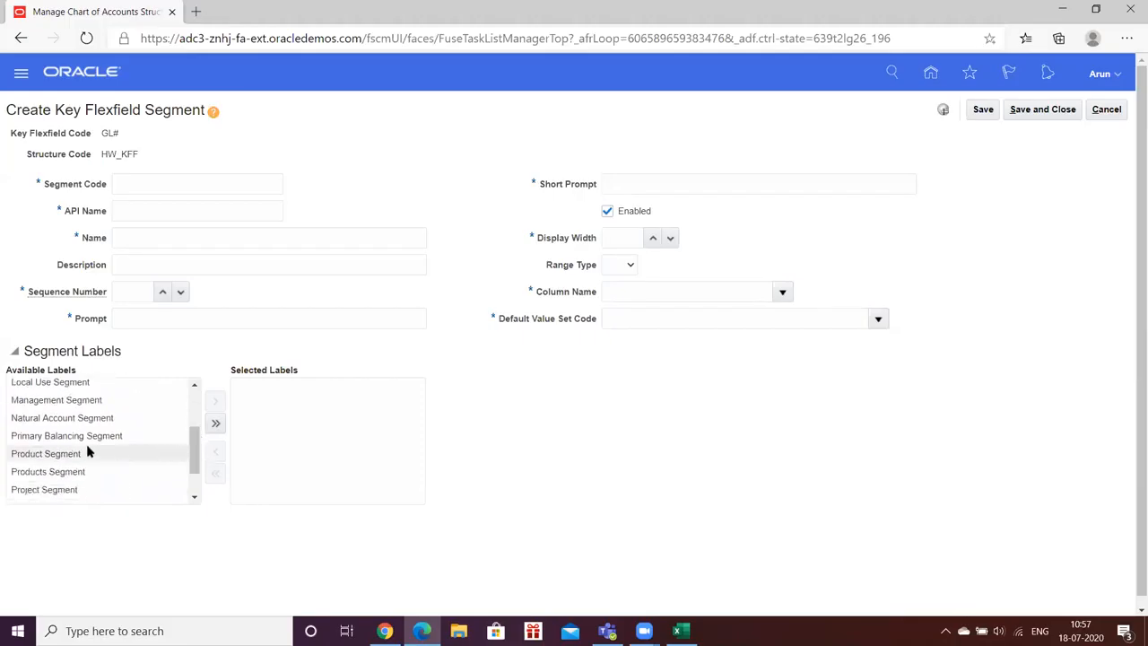
drag(195, 448, 195, 478)
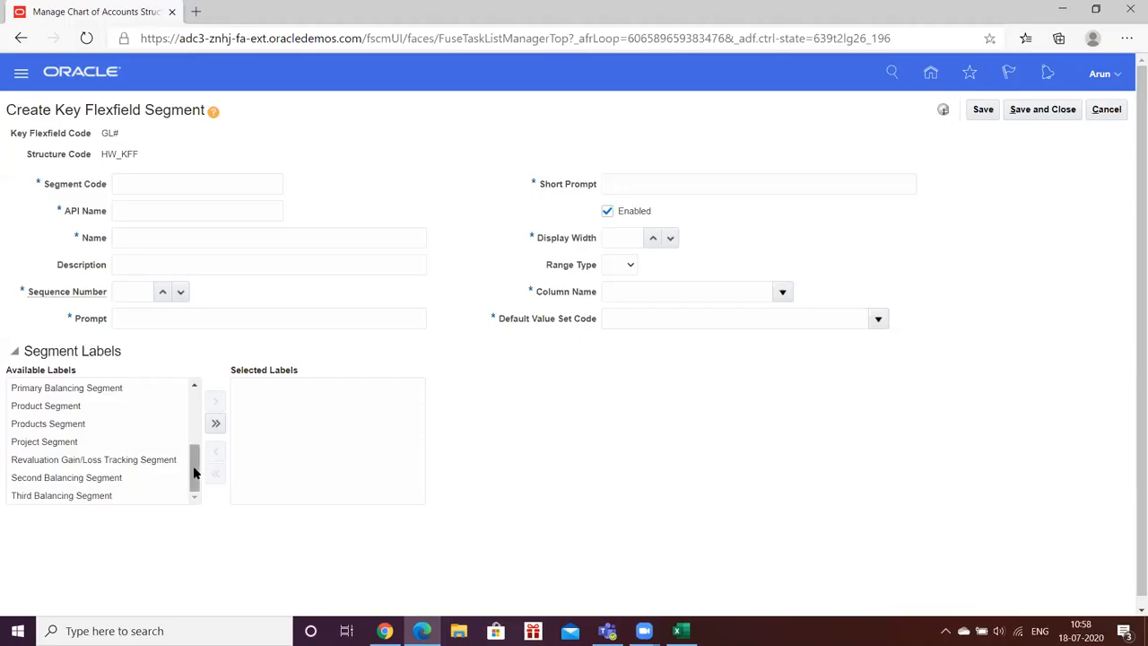
drag(193, 478, 192, 446)
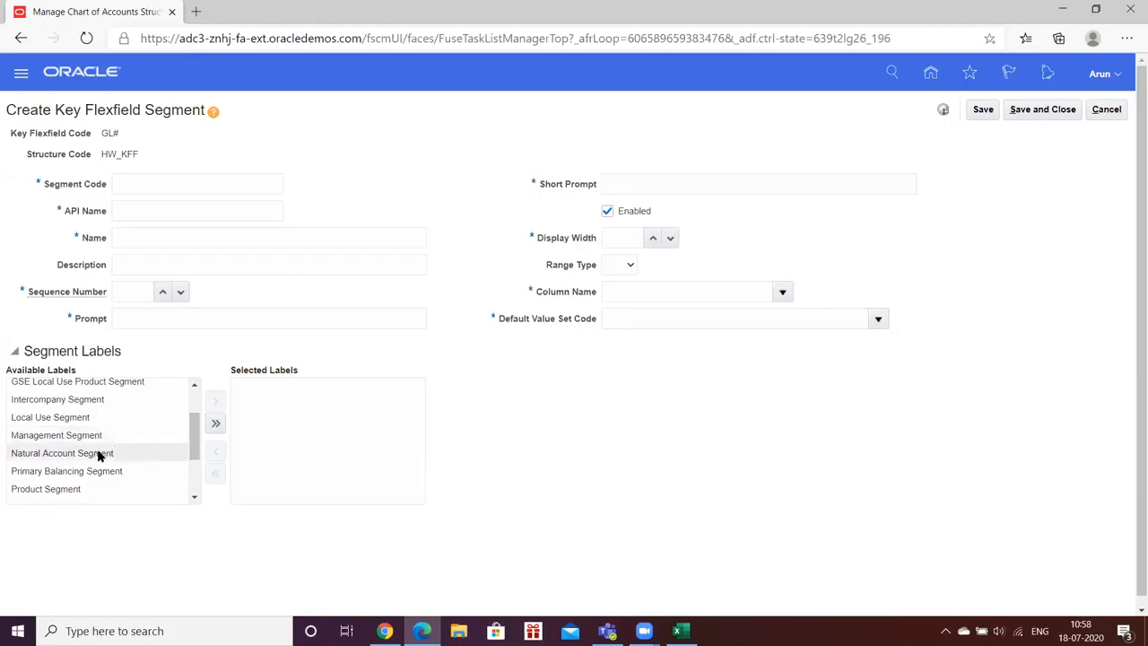
drag(194, 448, 194, 415)
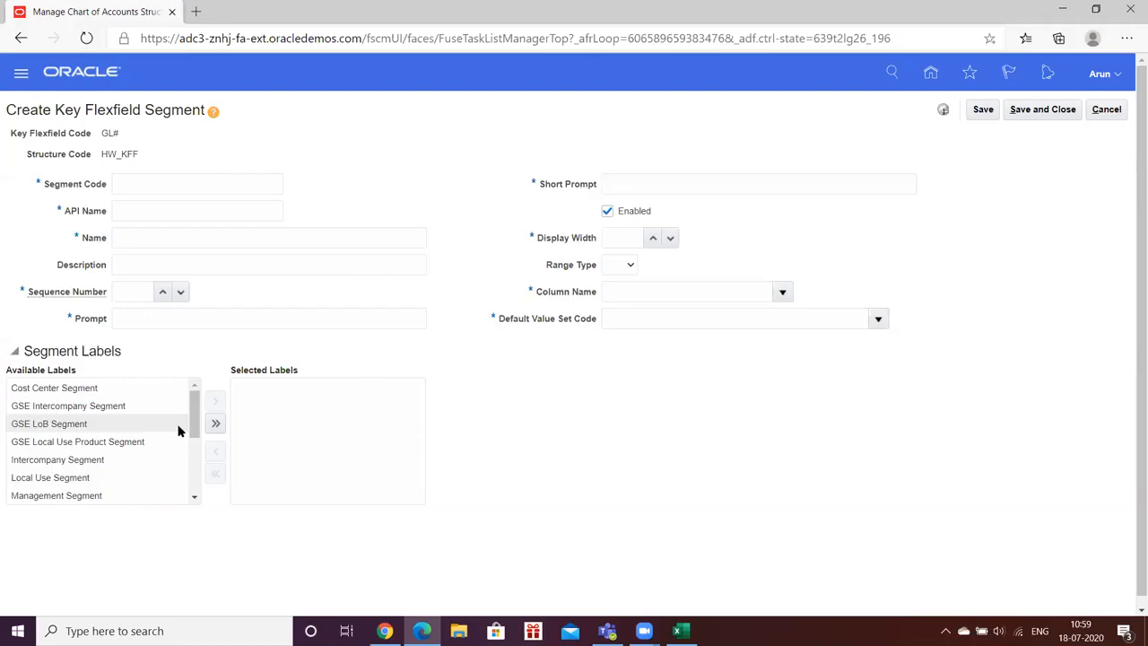
scroll(178, 430, down, 3)
scroll(177, 430, up, 3)
- Enter HW_COMP as the segment code and name of the new segment
click(156, 183)
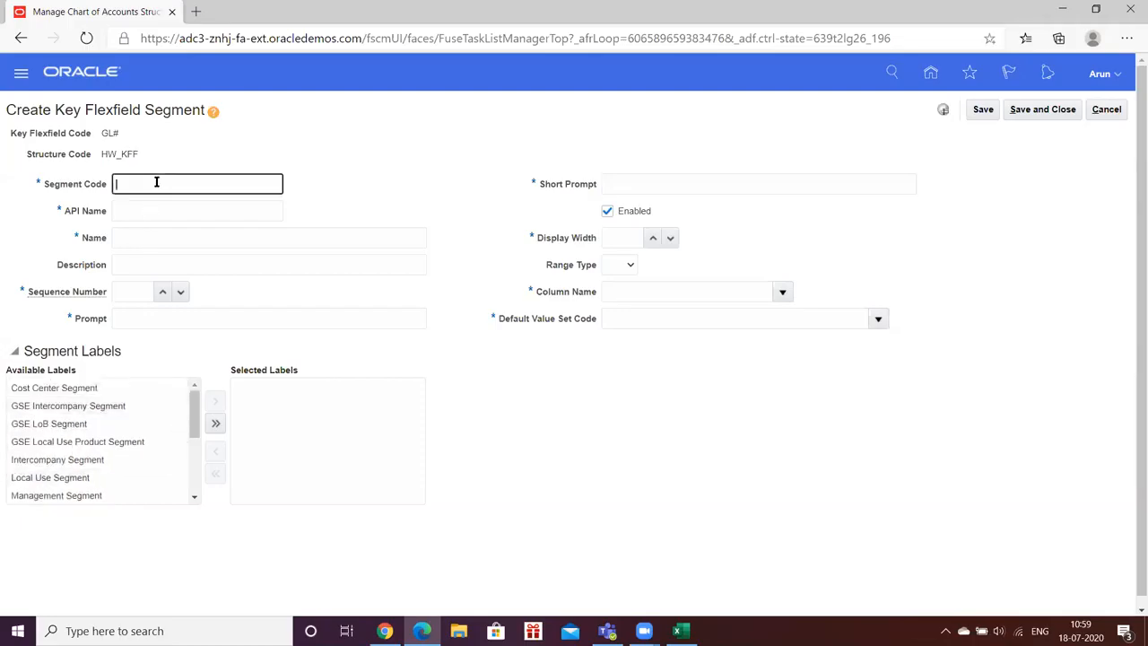
text(HW_COMP)
double_click(157, 182)
key(Tab)
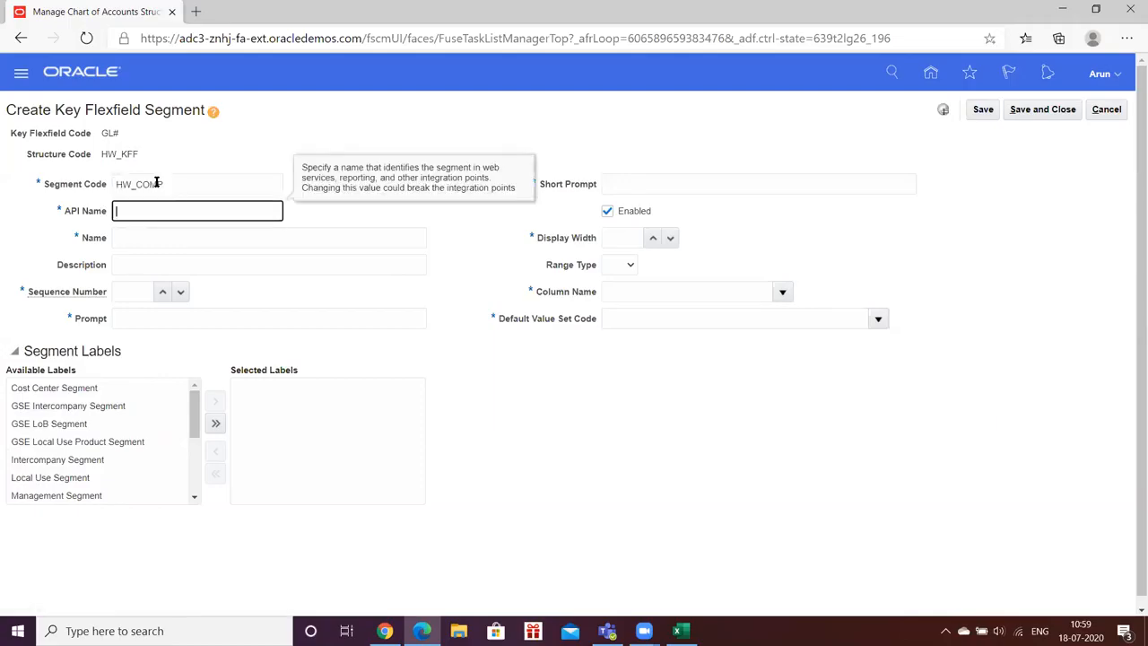
click(162, 237)
key(ctrl+v)
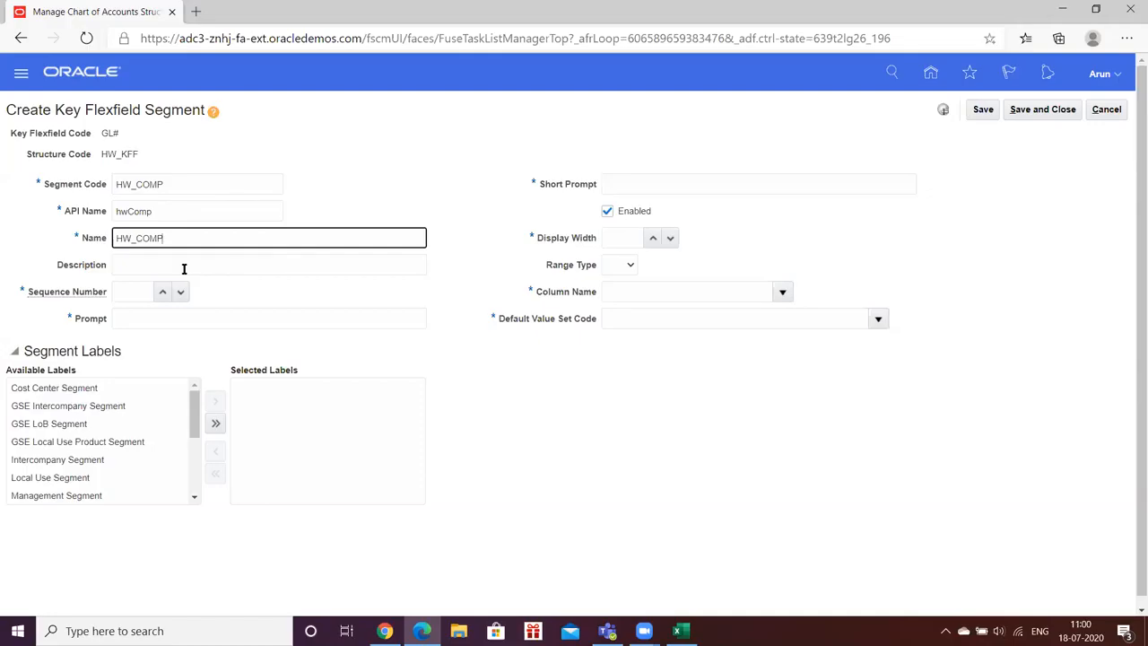
- Set the HW_COMP segment's sequence number to 1 and enter HW_COMP as its prompt and short prompt
click(162, 291)
click(161, 291)
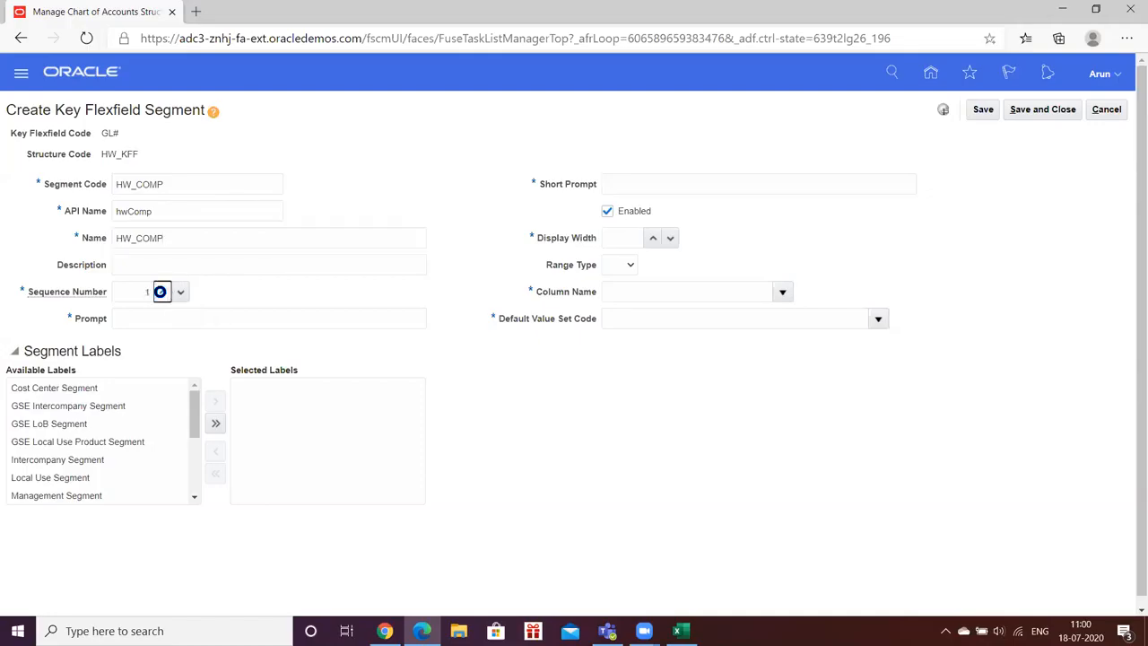
click(138, 318)
key(ctrl+v)
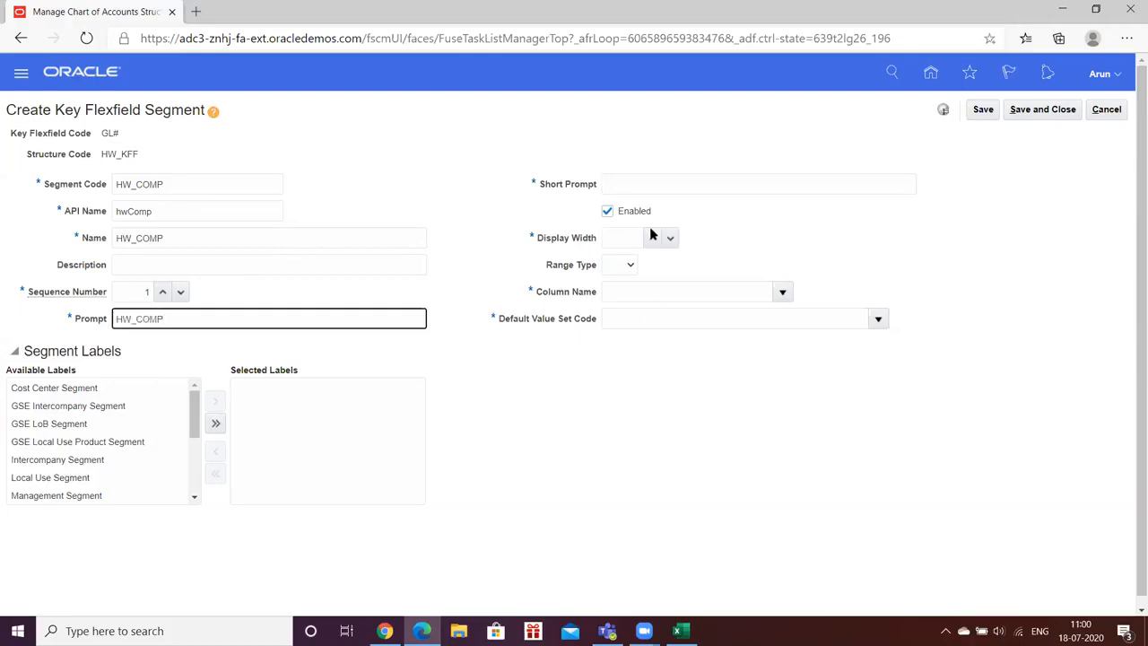
click(650, 186)
key(ctrl+v)
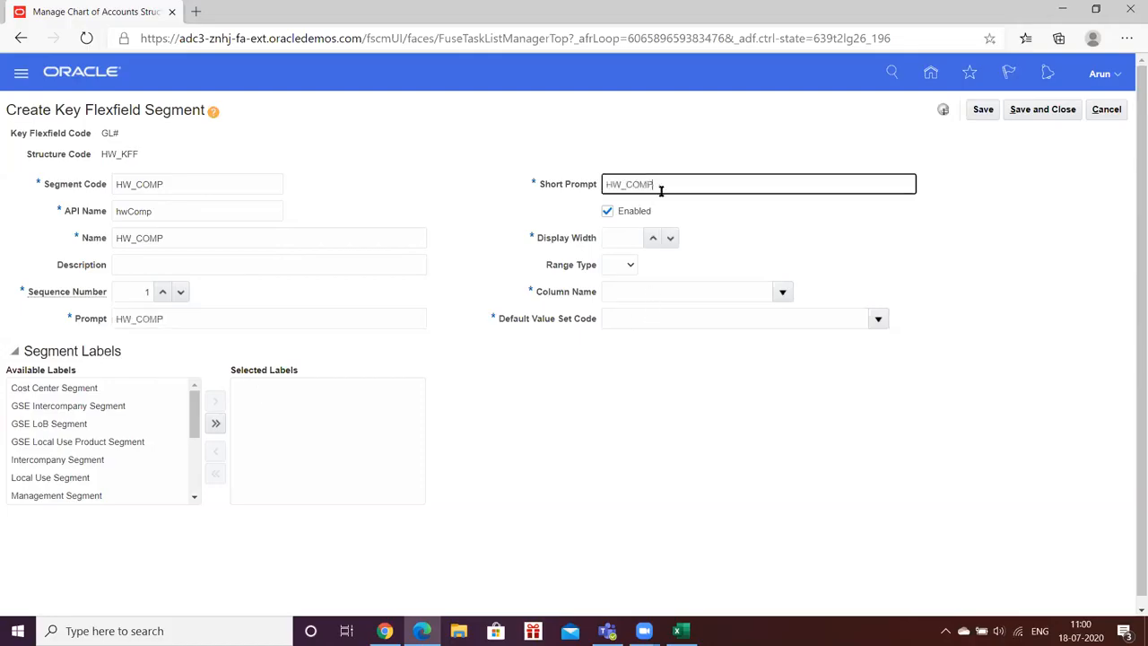
- Set the HW_COMP segment's display width to 10 and its column name to SEGMENT1
click(719, 228)
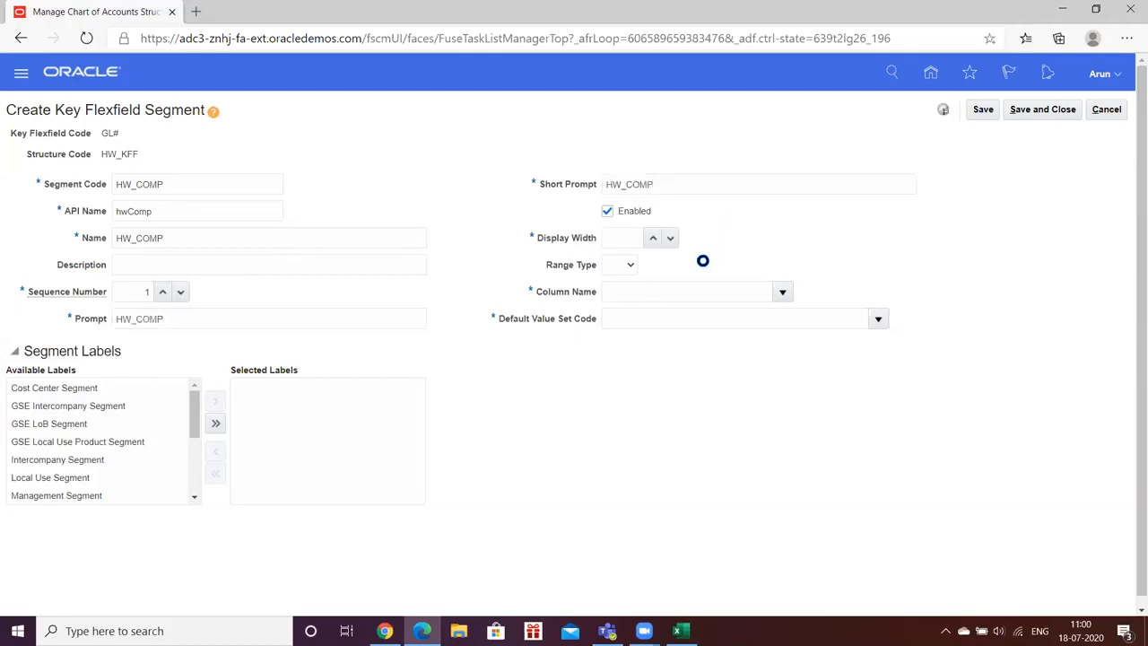
click(650, 243)
click(650, 242)
click(650, 243)
click(650, 243)
click(650, 243)
click(650, 243)
click(651, 242)
click(651, 242)
click(782, 291)
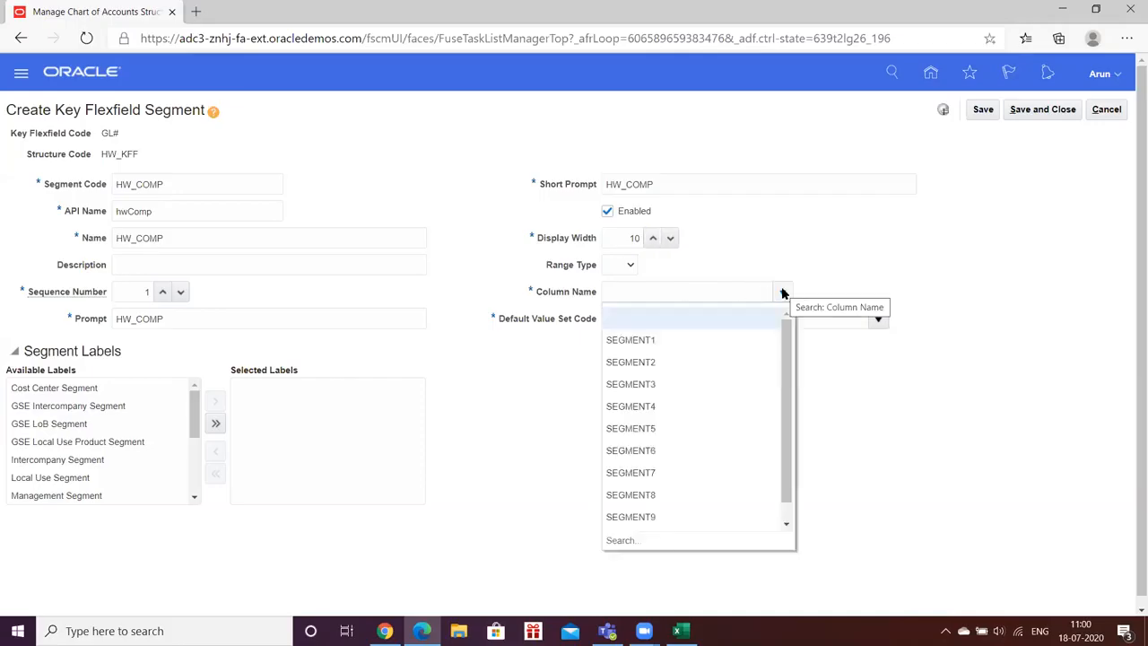
click(630, 341)
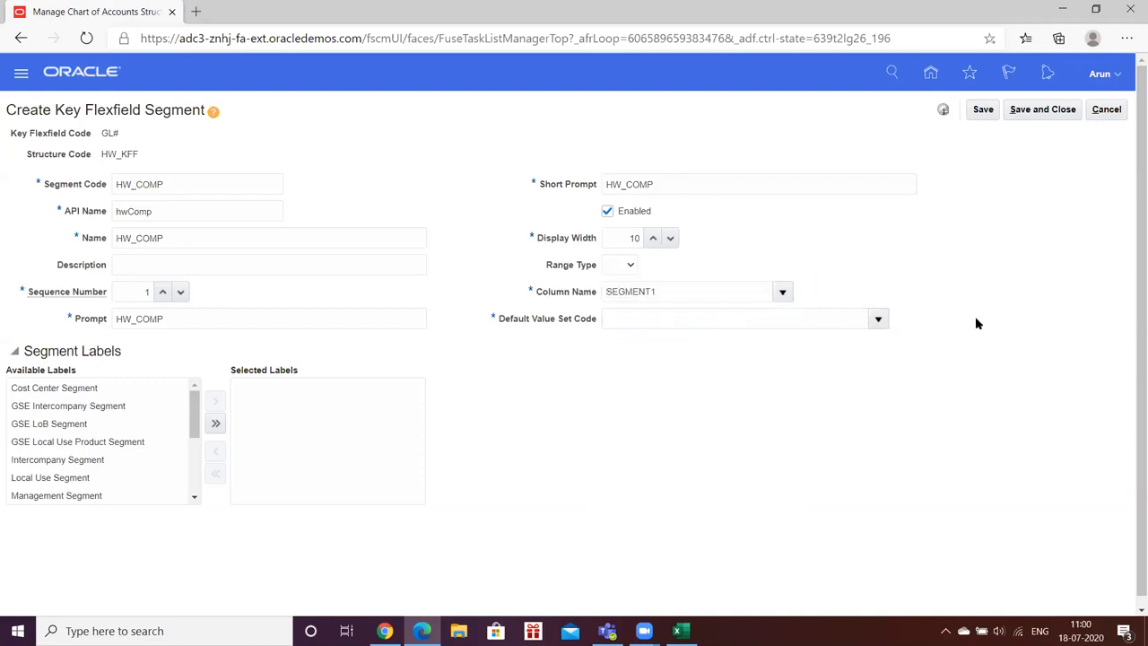
- Enter hw_ as the default value set code and open the full value set search
scroll(956, 303, down, 1)
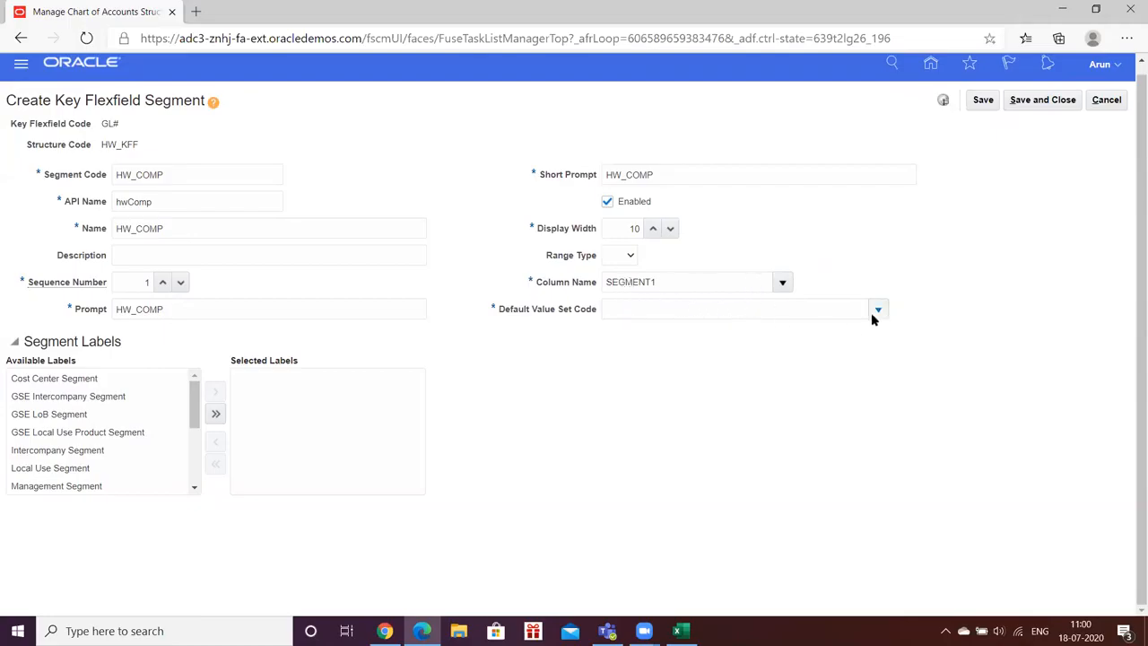
click(839, 309)
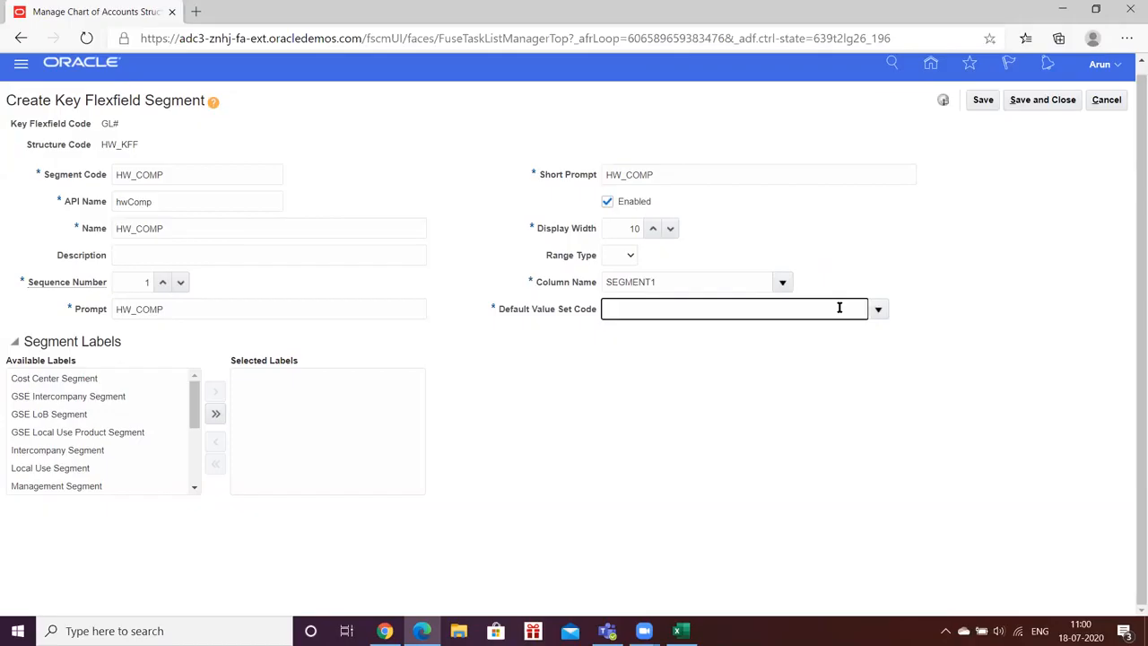
text(hw_)
key(Tab)
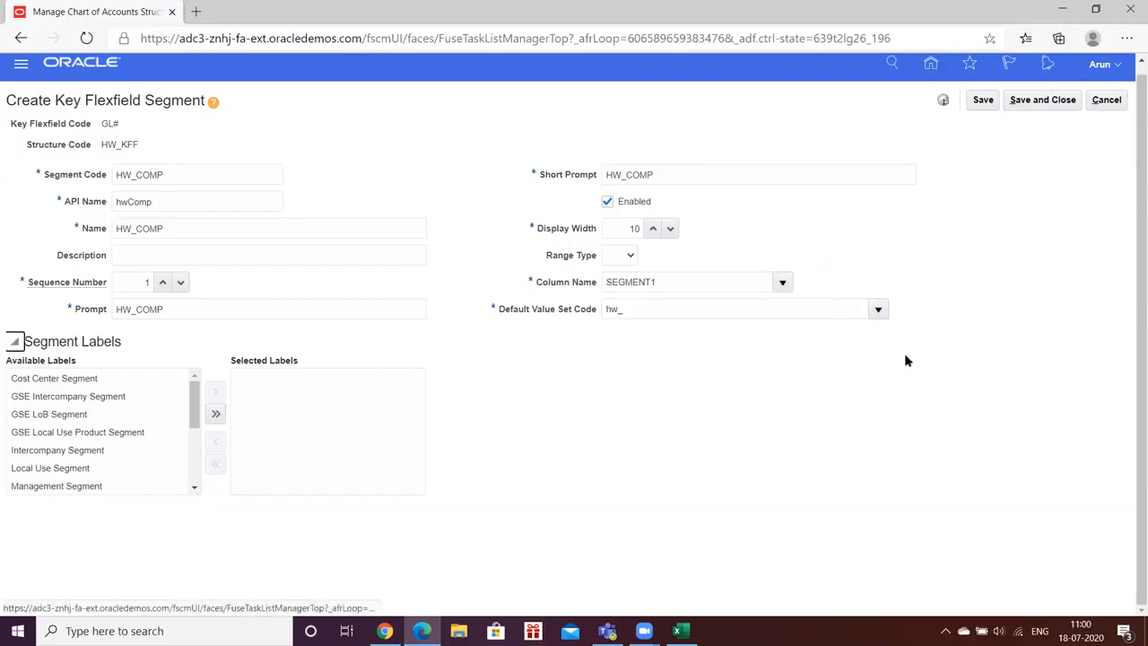
click(878, 309)
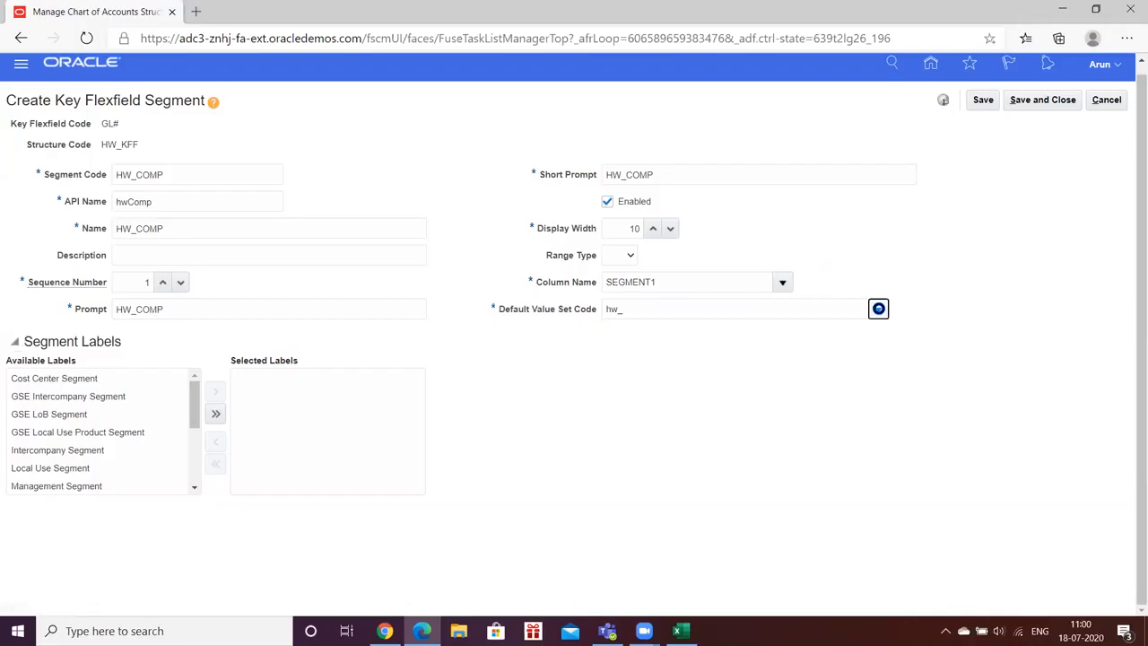
click(690, 309)
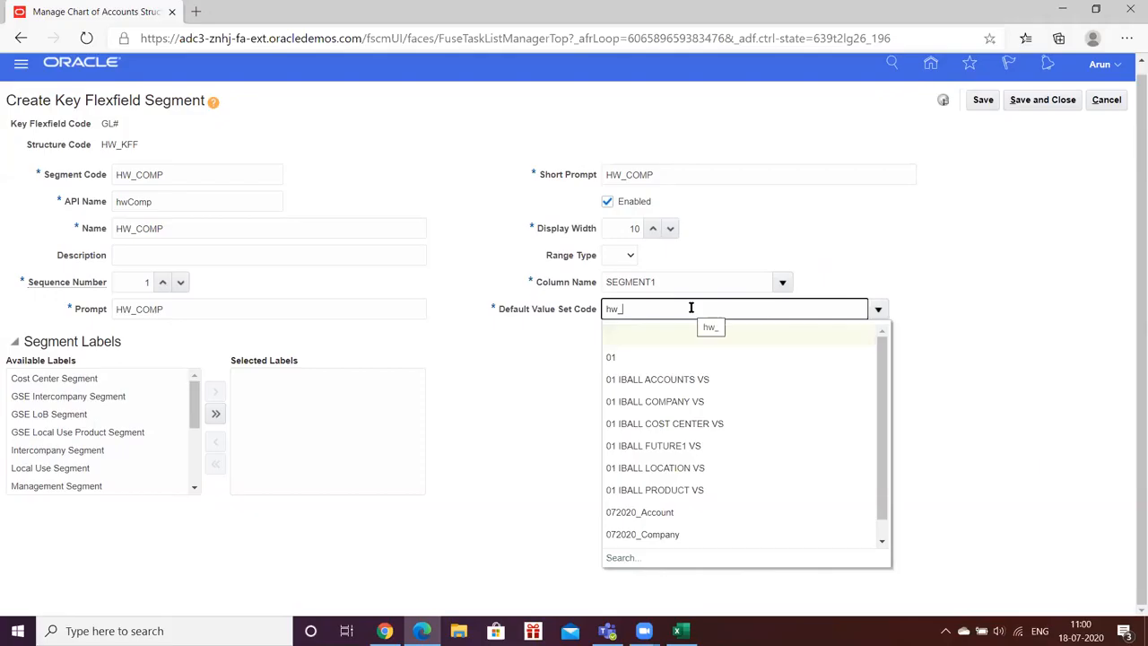
click(610, 558)
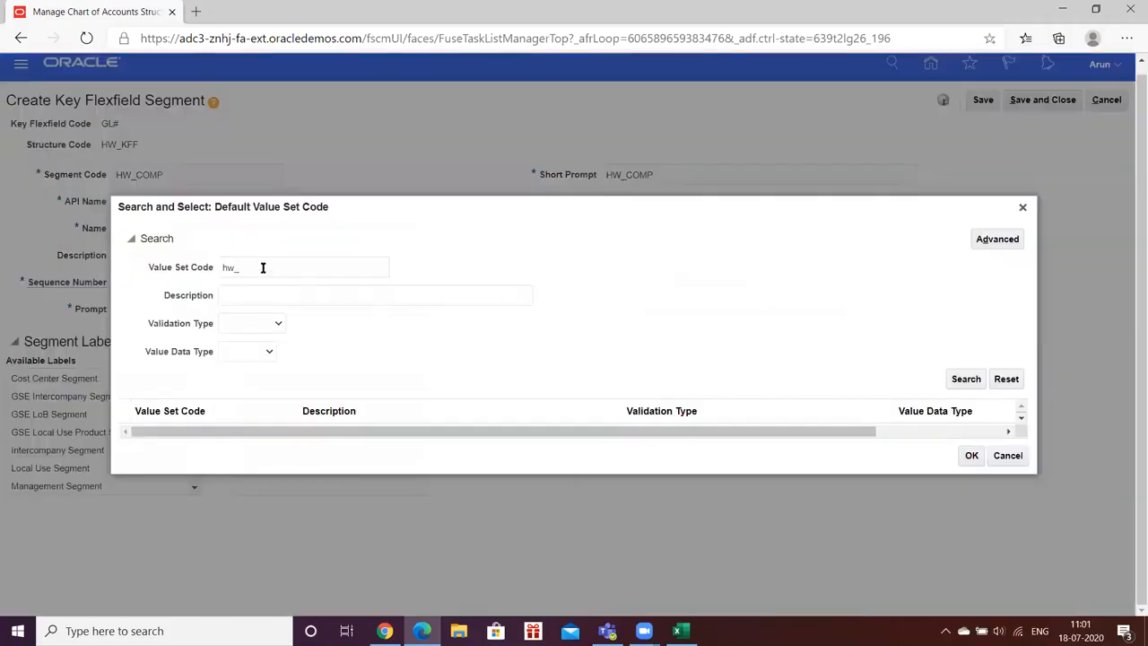
- Search the value sets for the code HW_COM
click(254, 266)
text(COM)
key(BackSpace)
key(BackSpace)
key(BackSpace)
key(BackSpace)
key(BackSpace)
key(BackSpace)
text(HW_COM)
click(966, 378)
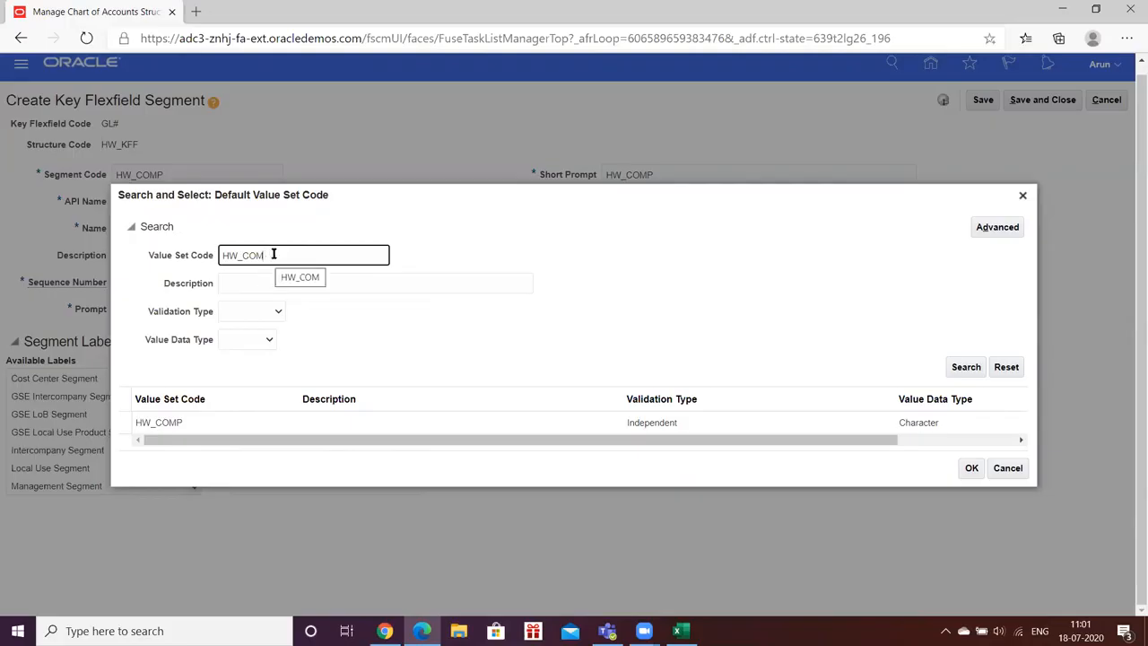
- Search the value sets for HW_ and choose HW_COMP as the segment's default value set
key(BackSpace)
key(BackSpace)
key(BackSpace)
click(974, 371)
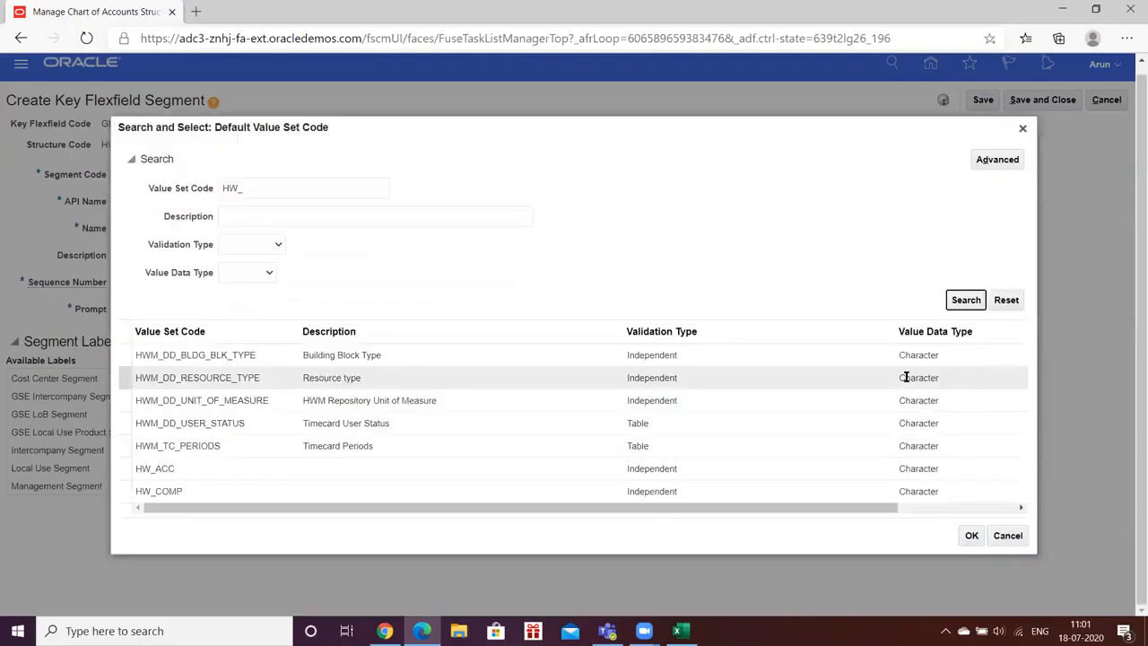
click(163, 490)
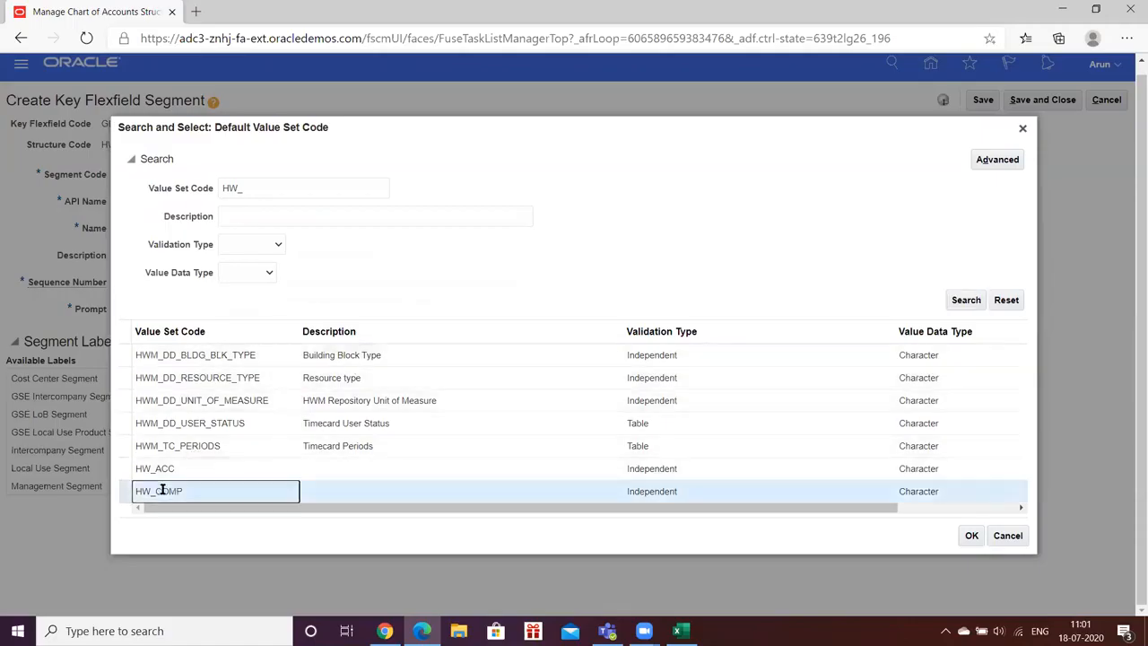
click(969, 536)
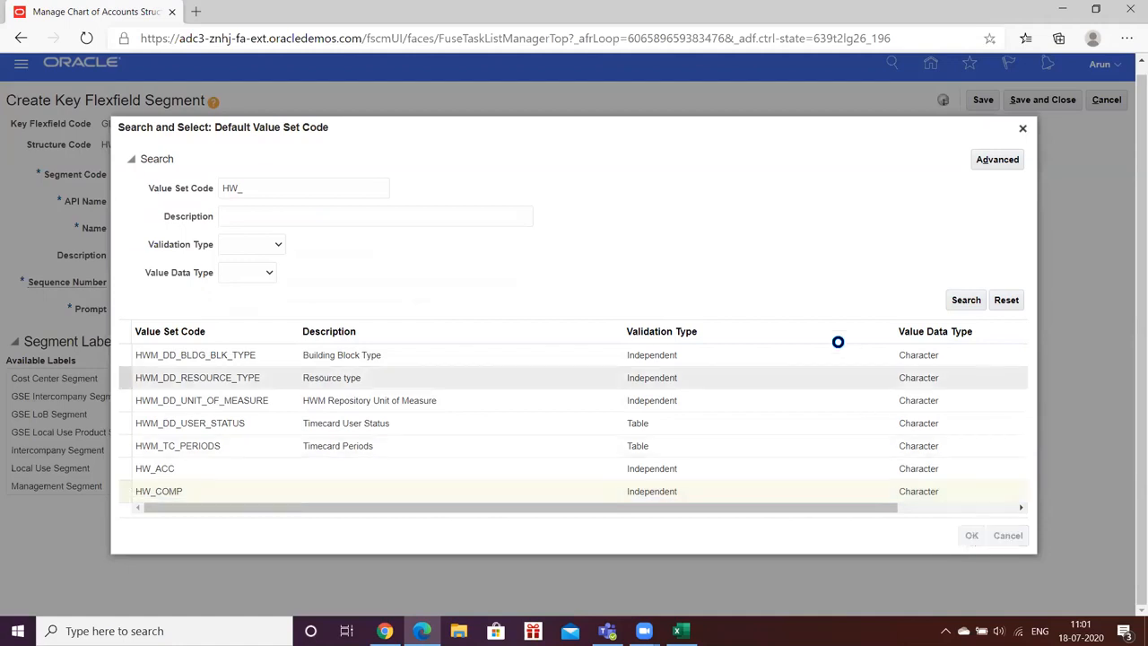
key(Tab)
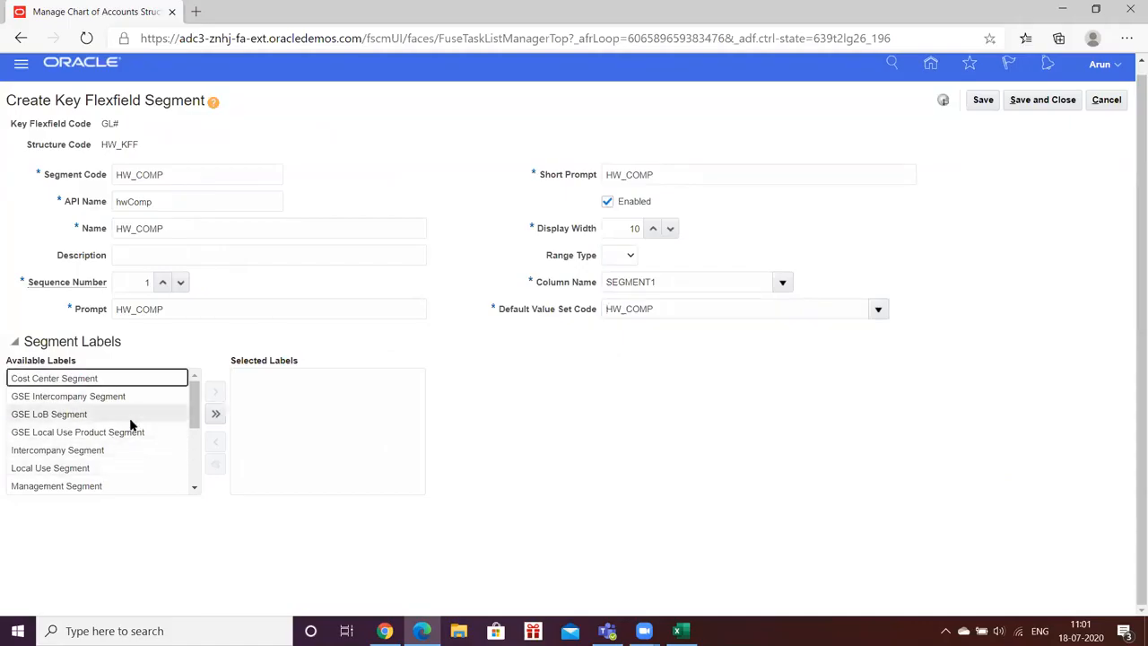
- Assign the Primary Balancing Segment label to the HW_COMP segment, then save and close the segment
scroll(131, 423, down, 2)
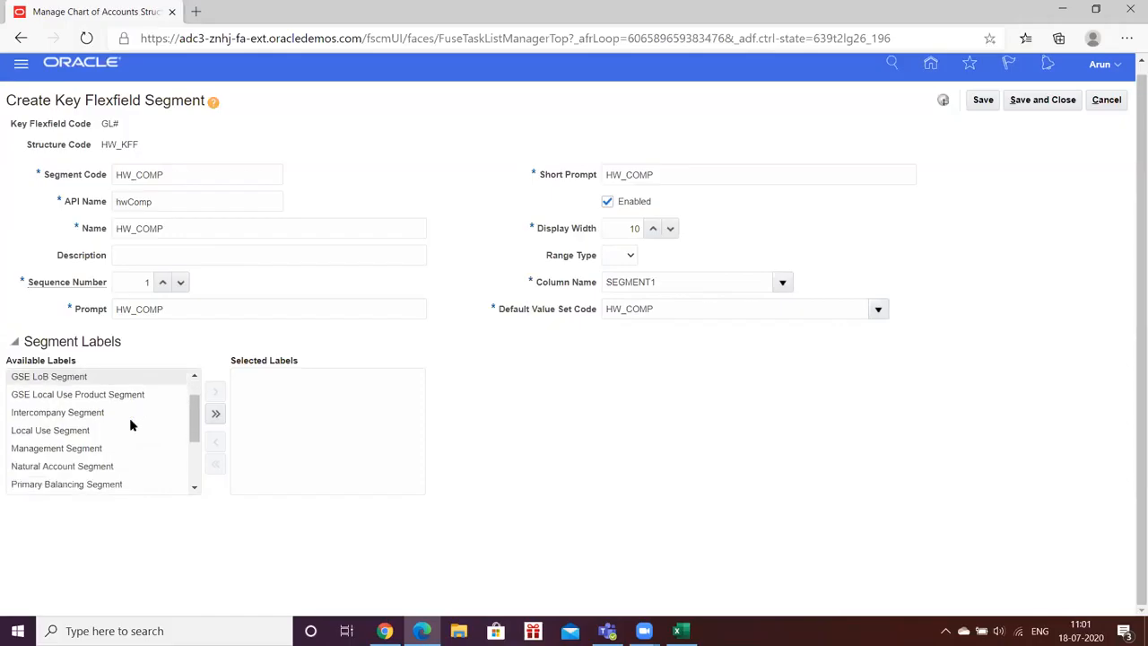
click(125, 429)
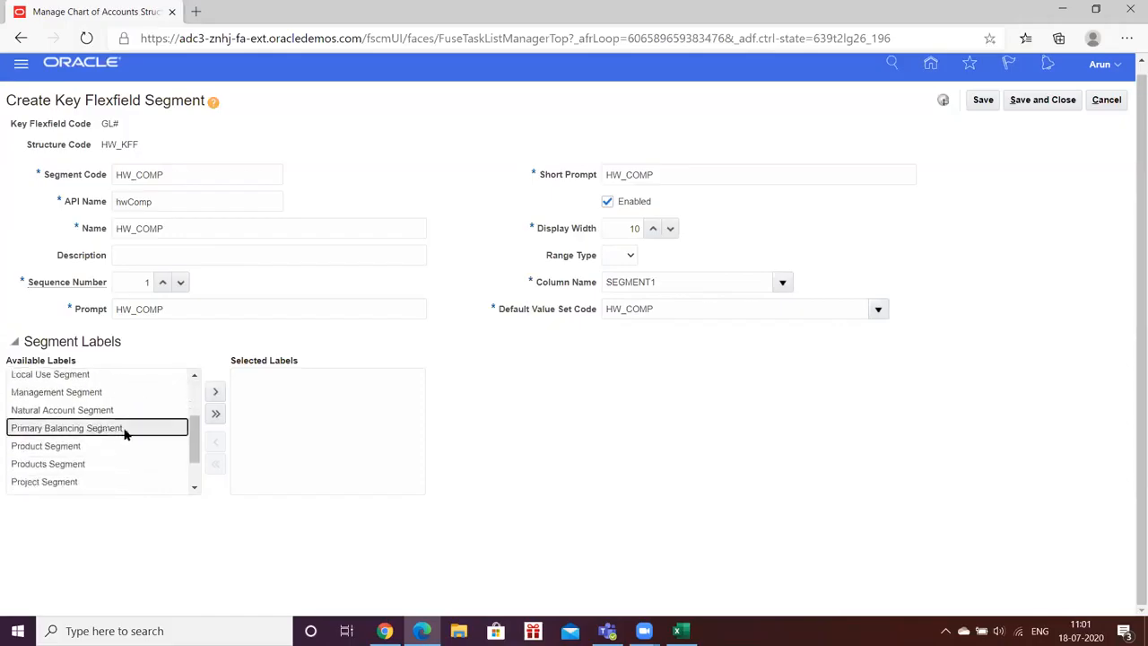
click(215, 392)
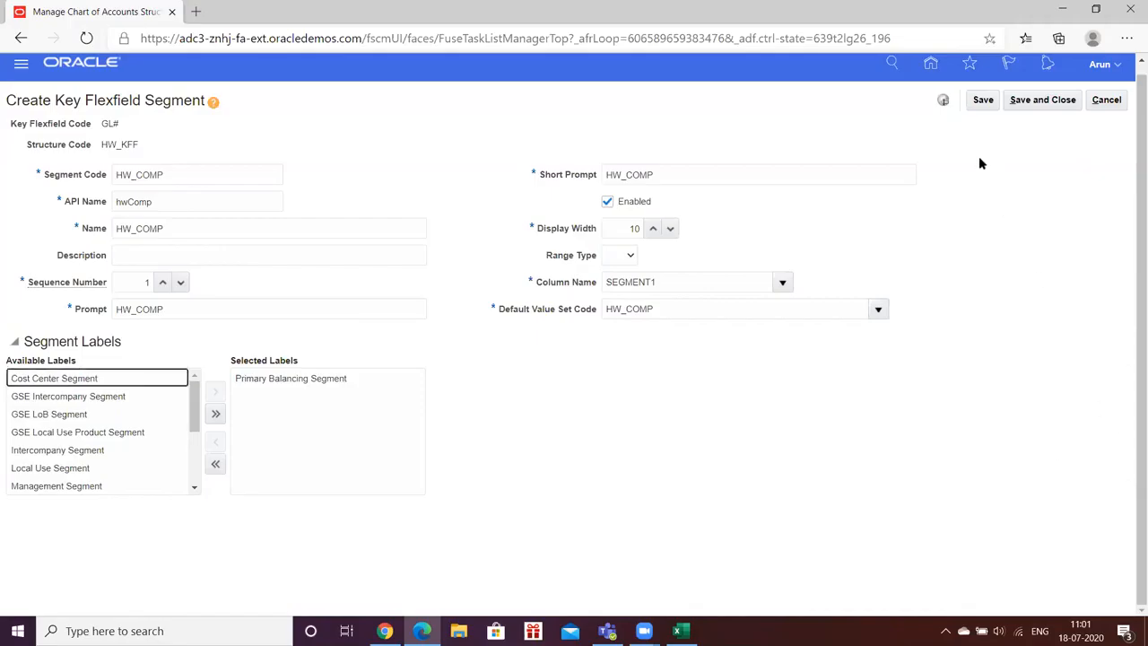
click(977, 101)
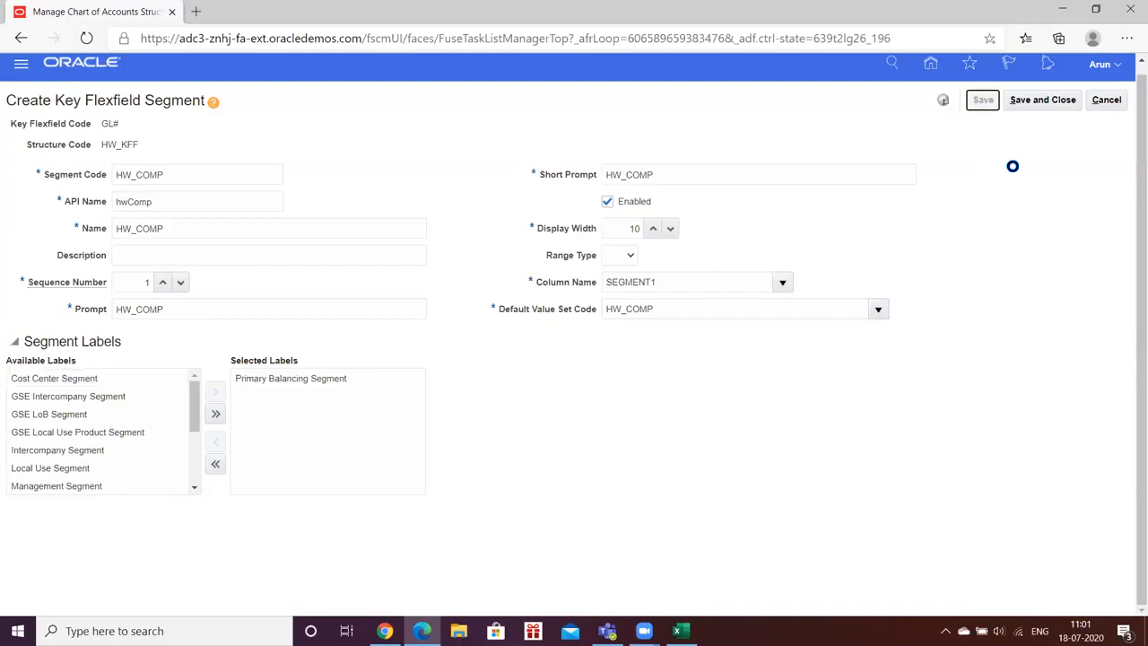
click(1033, 104)
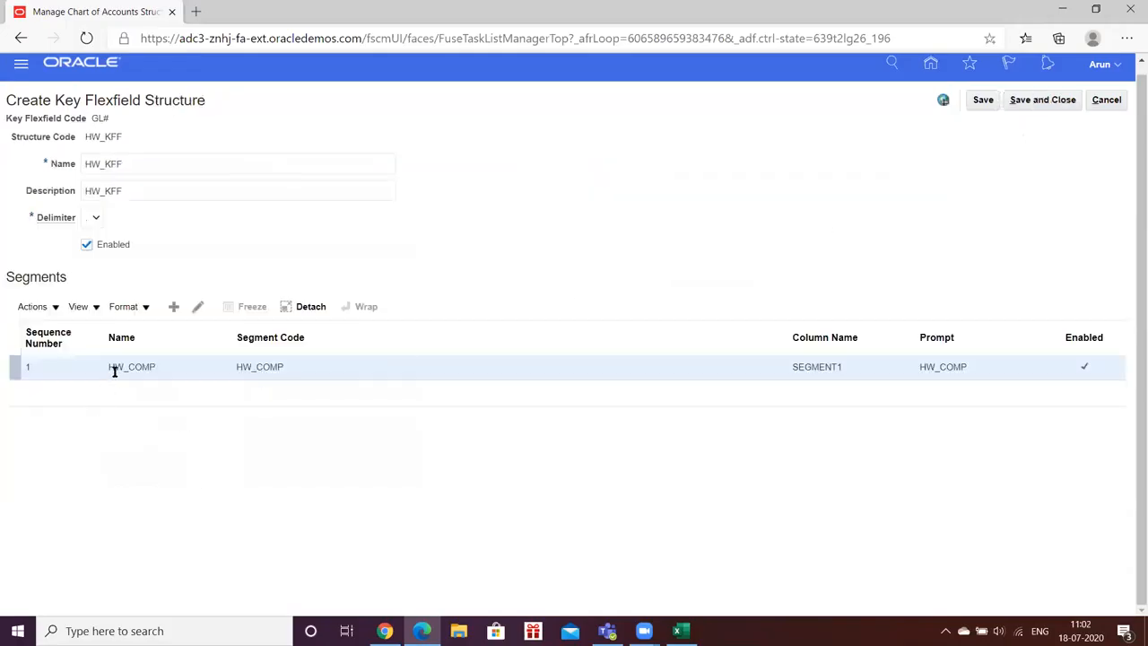
- Create a second segment in the HW_KFF structure with HW_ACC as its segment code and name
click(173, 307)
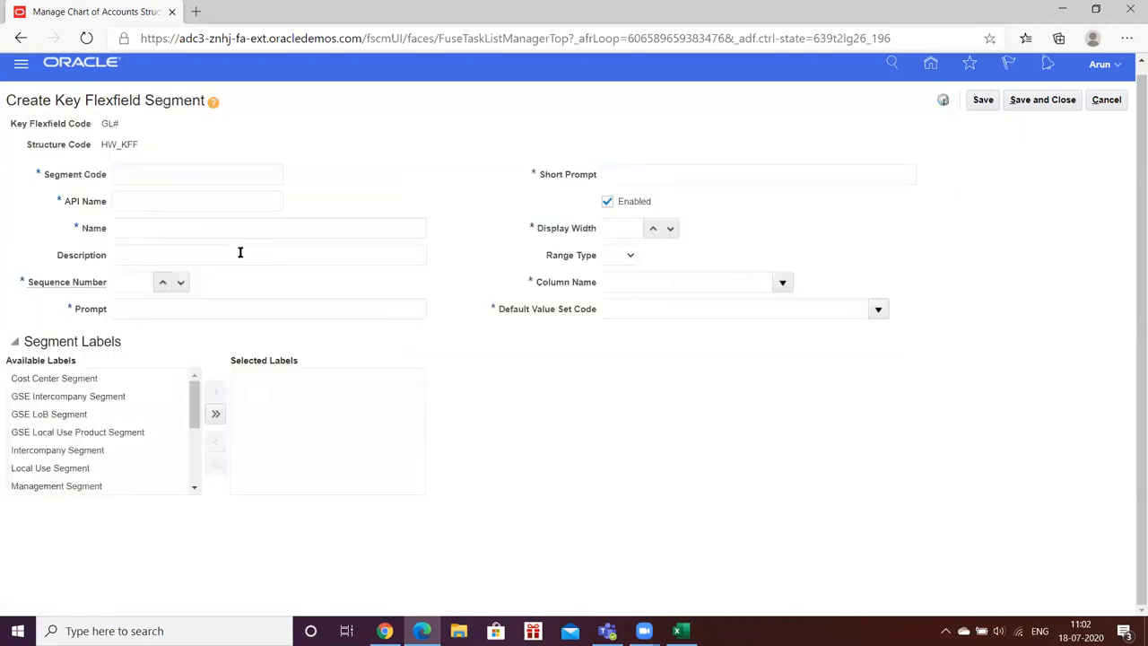
click(202, 173)
text(HW_ACC)
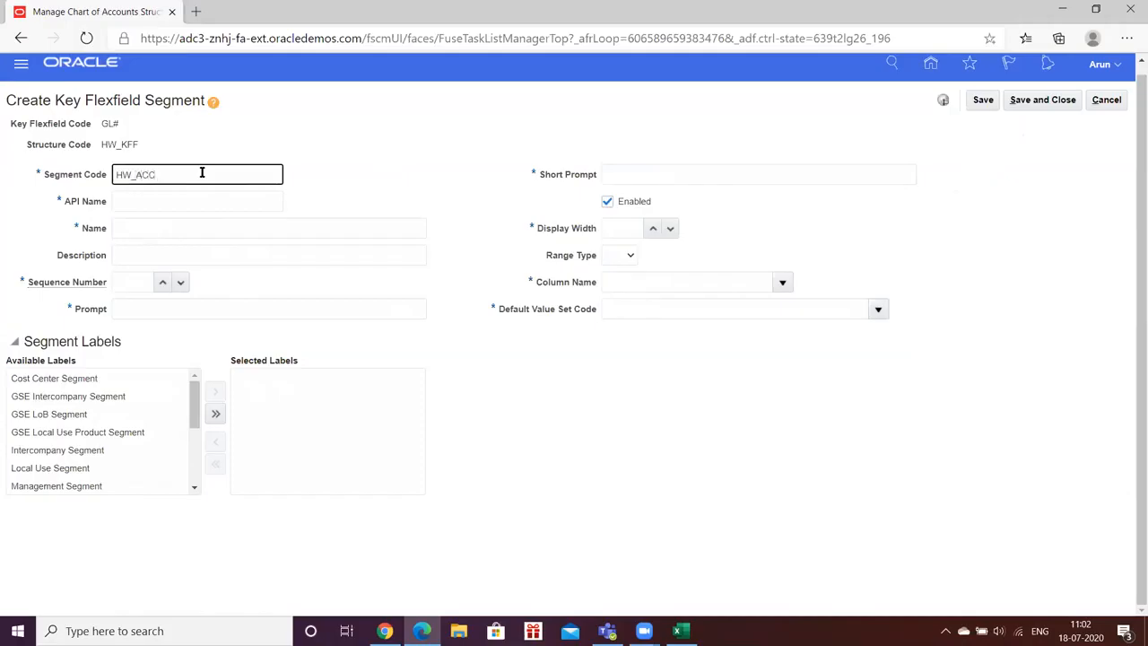
key(ctrl+a)
key(ctrl+c)
key(Tab)
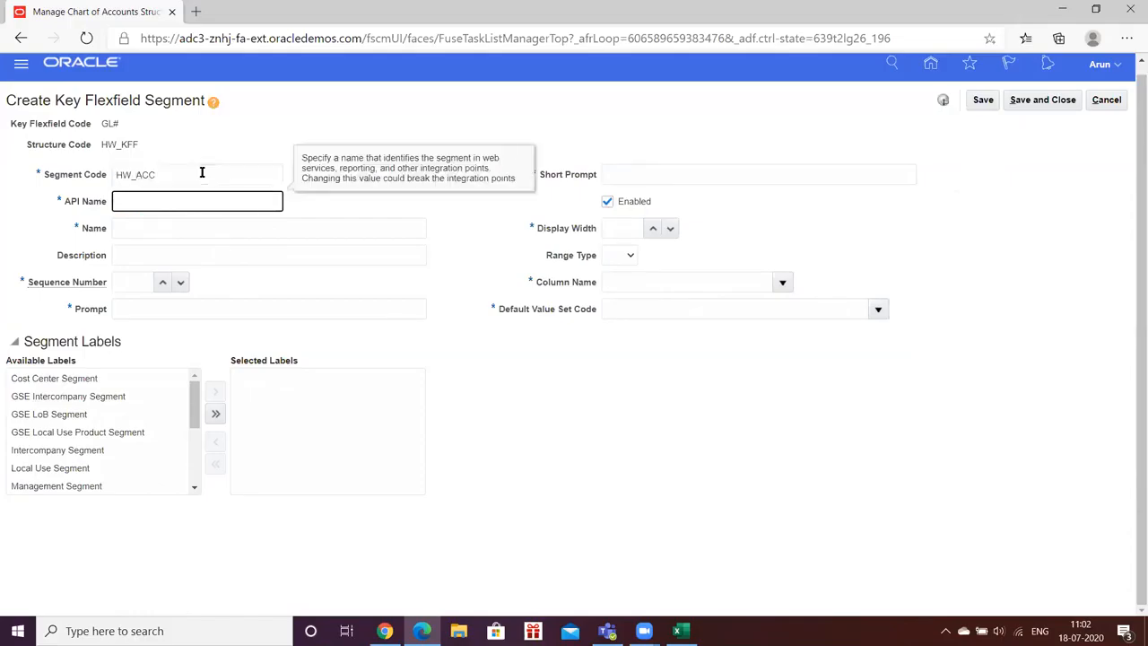
key(Tab)
key(ctrl+v)
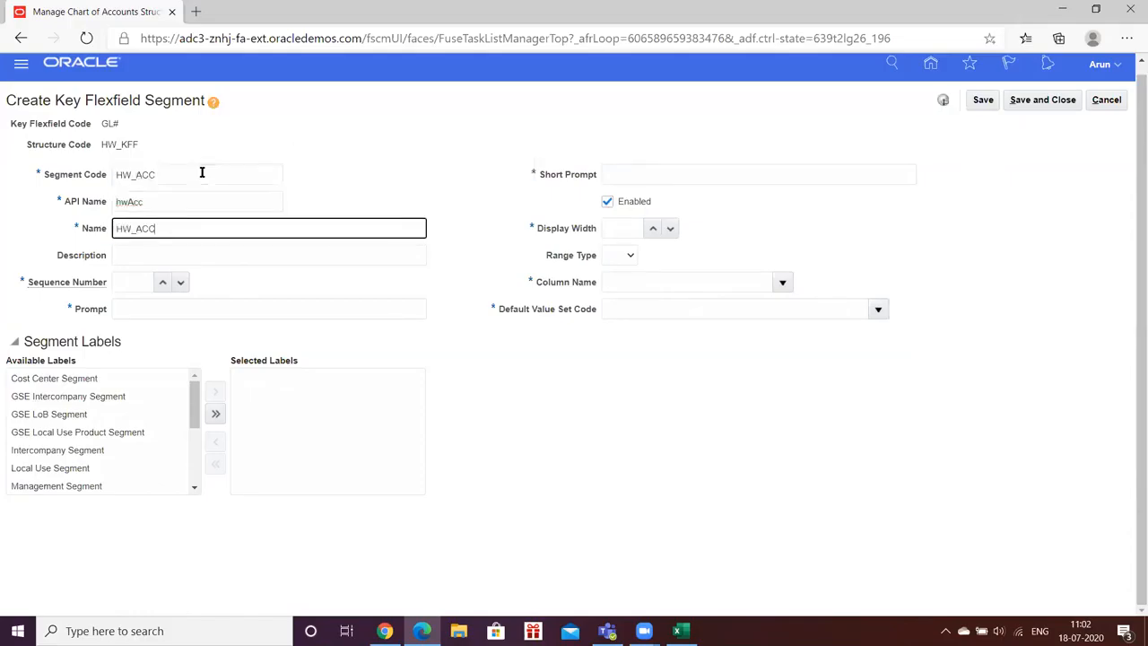
- Give the HW_ACC segment sequence number 2 and enter HW_ACC as both its prompt and short prompt
key(Tab)
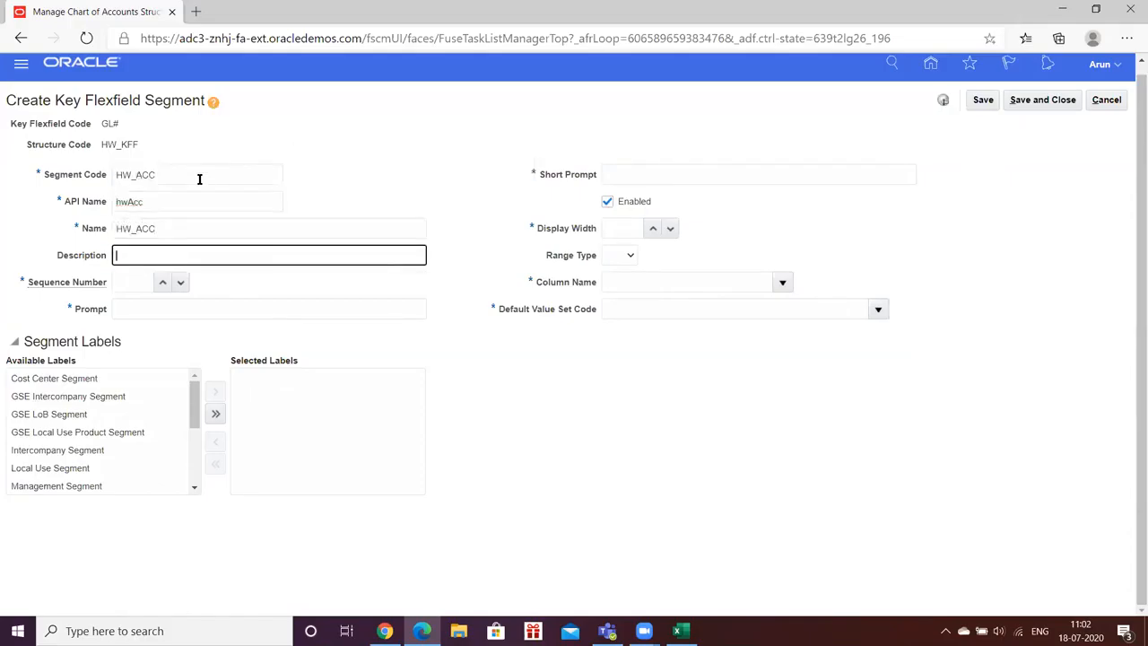
click(162, 283)
click(162, 284)
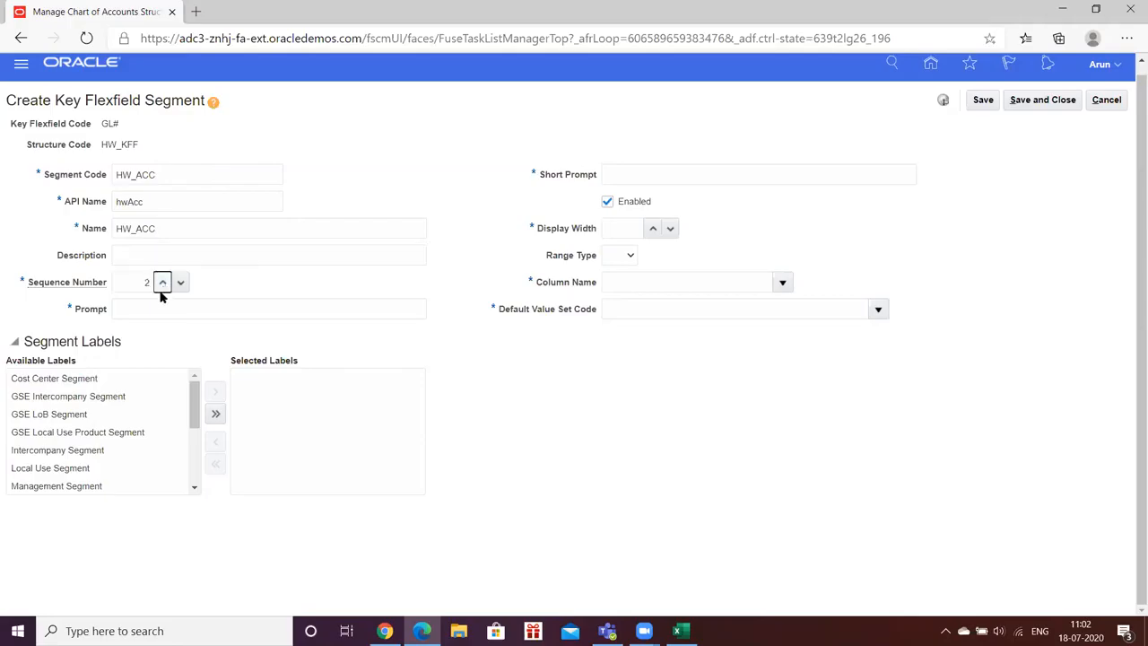
click(152, 309)
key(ctrl+v)
key(Tab)
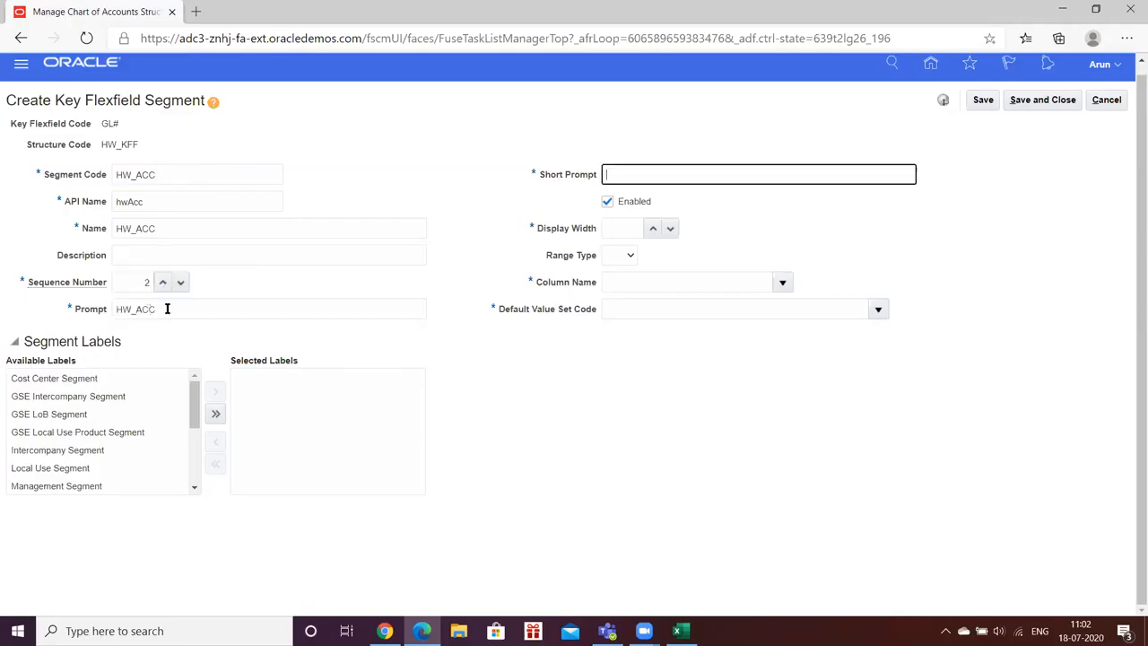
key(ctrl+v)
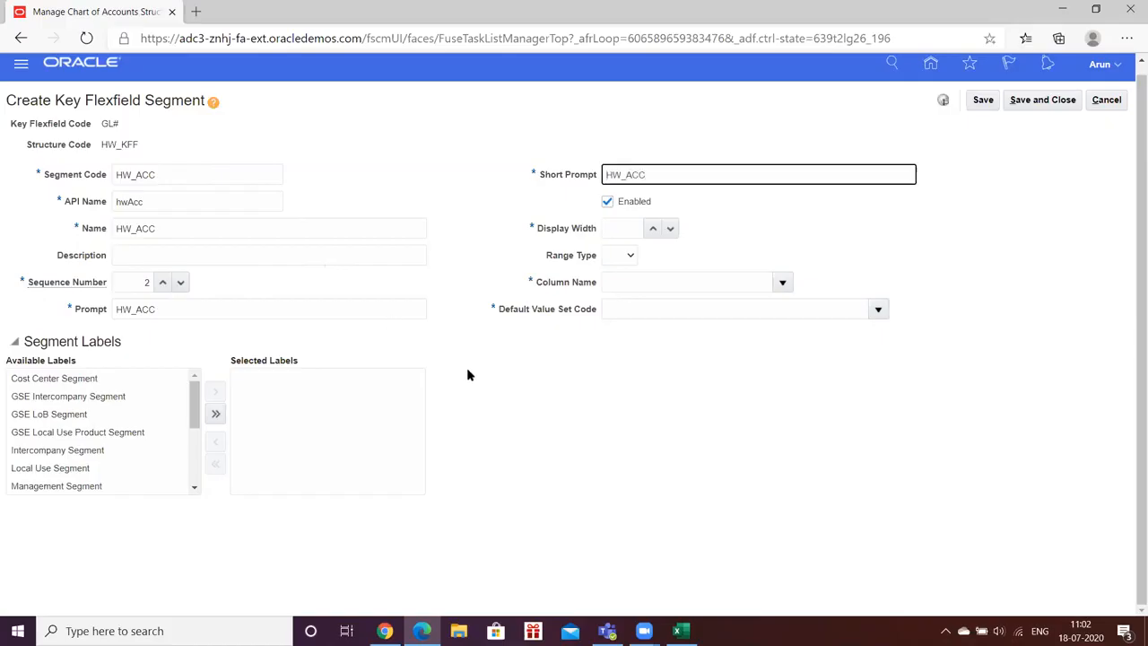
- Set the HW_ACC segment's display width to 10 and its column name to SEGMENT2
click(651, 227)
click(652, 227)
click(652, 227)
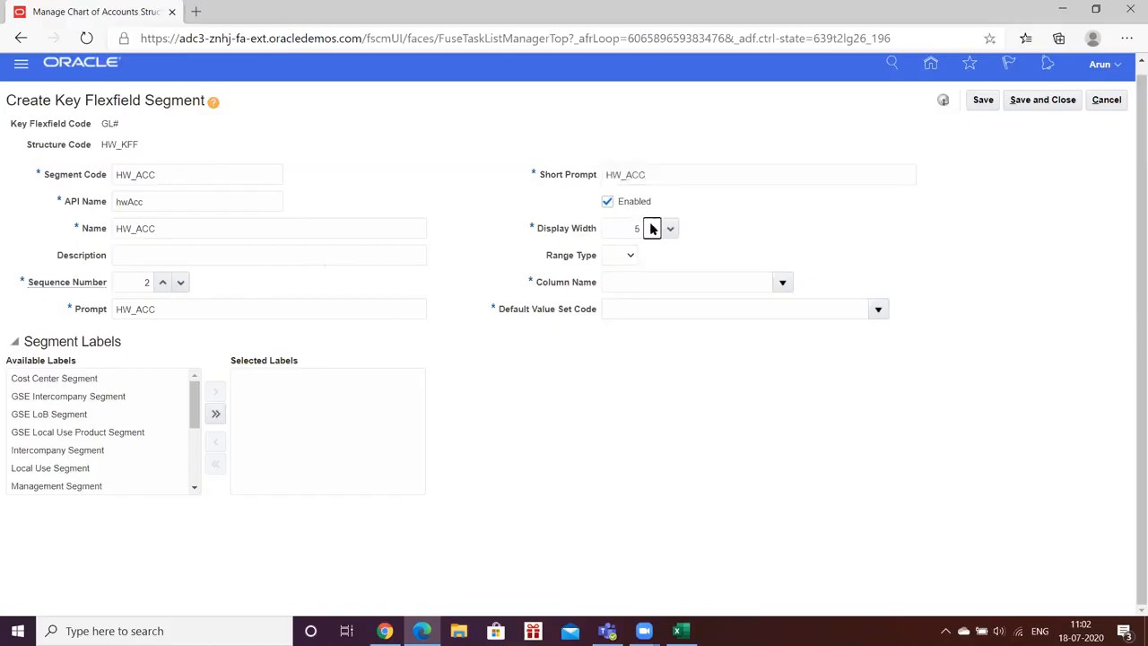
click(651, 228)
click(782, 282)
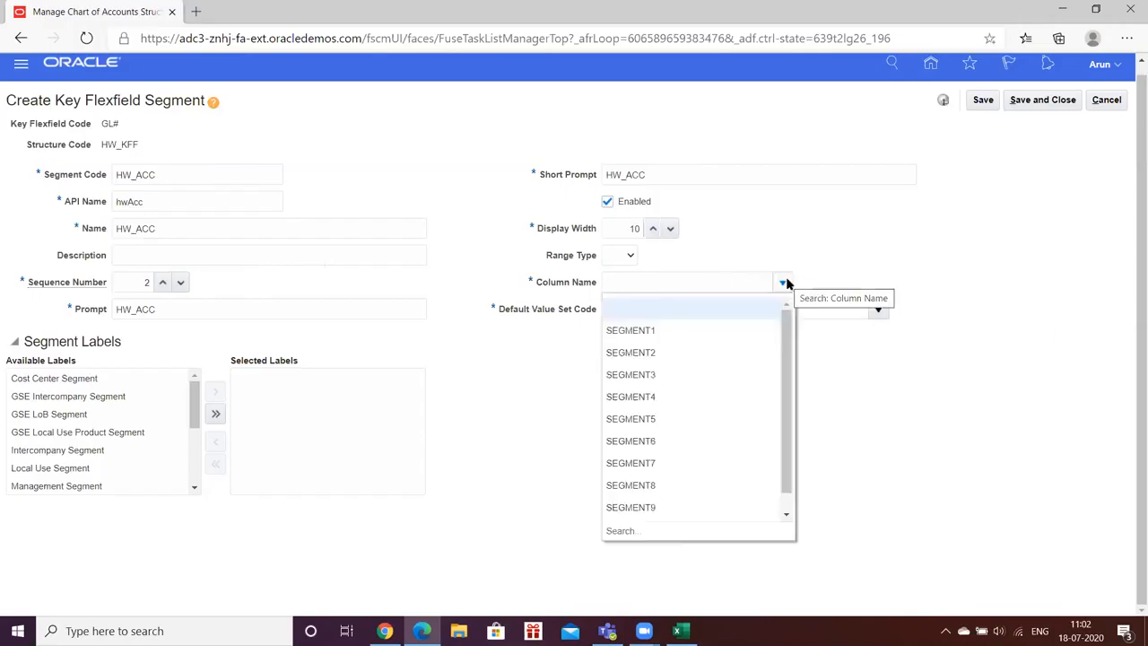
click(637, 353)
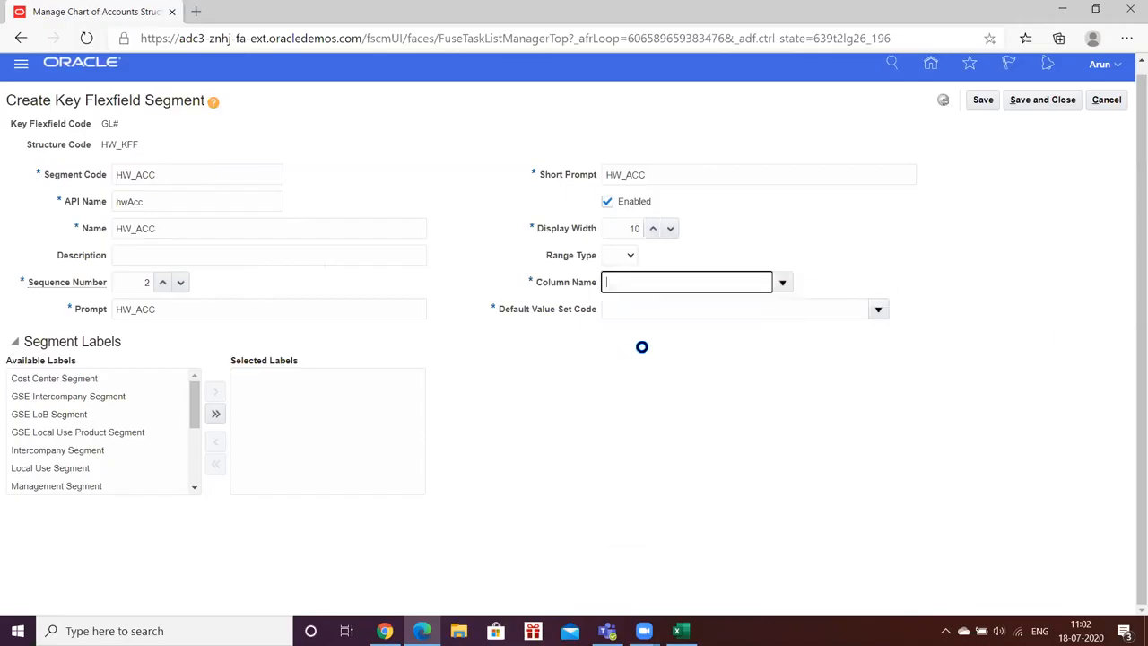
click(834, 308)
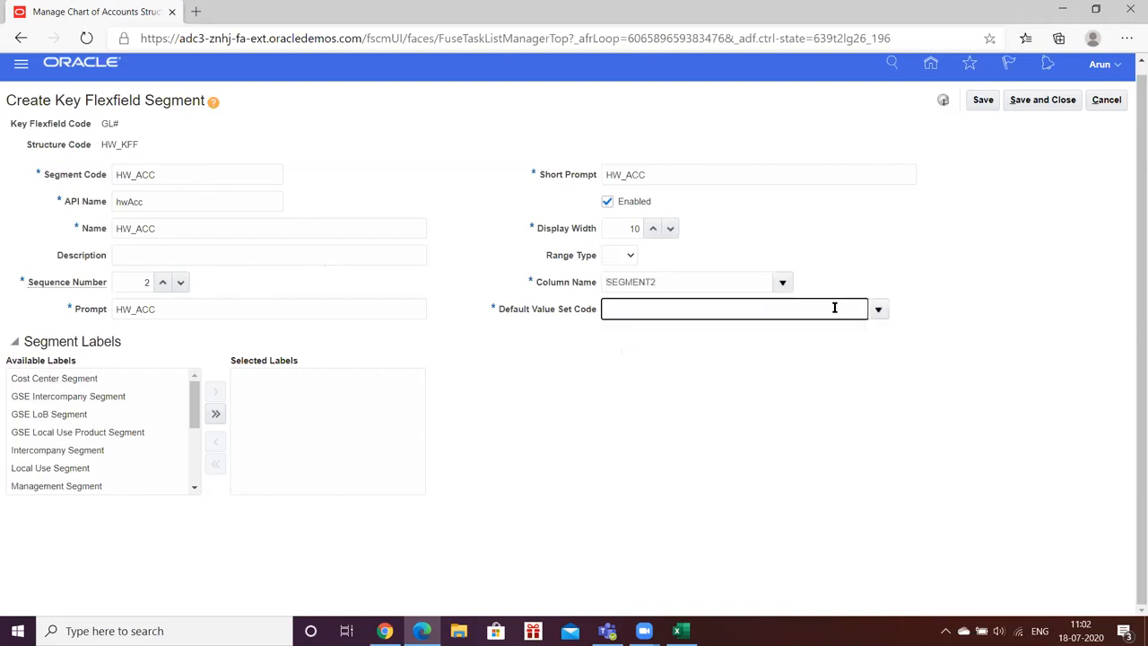
click(782, 284)
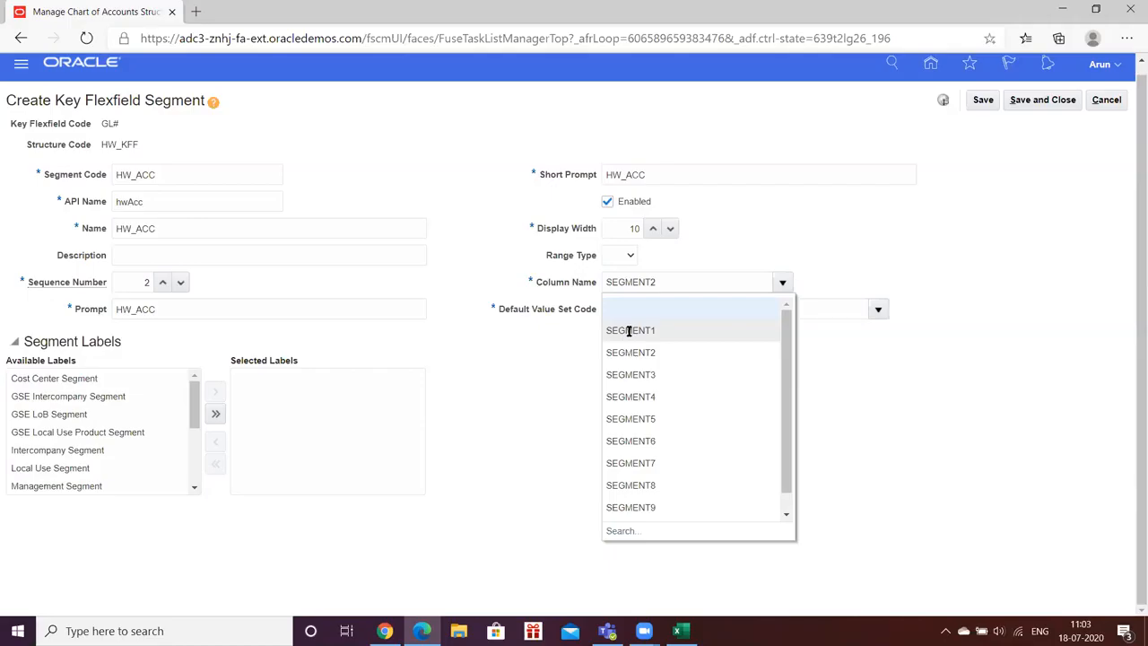
click(885, 366)
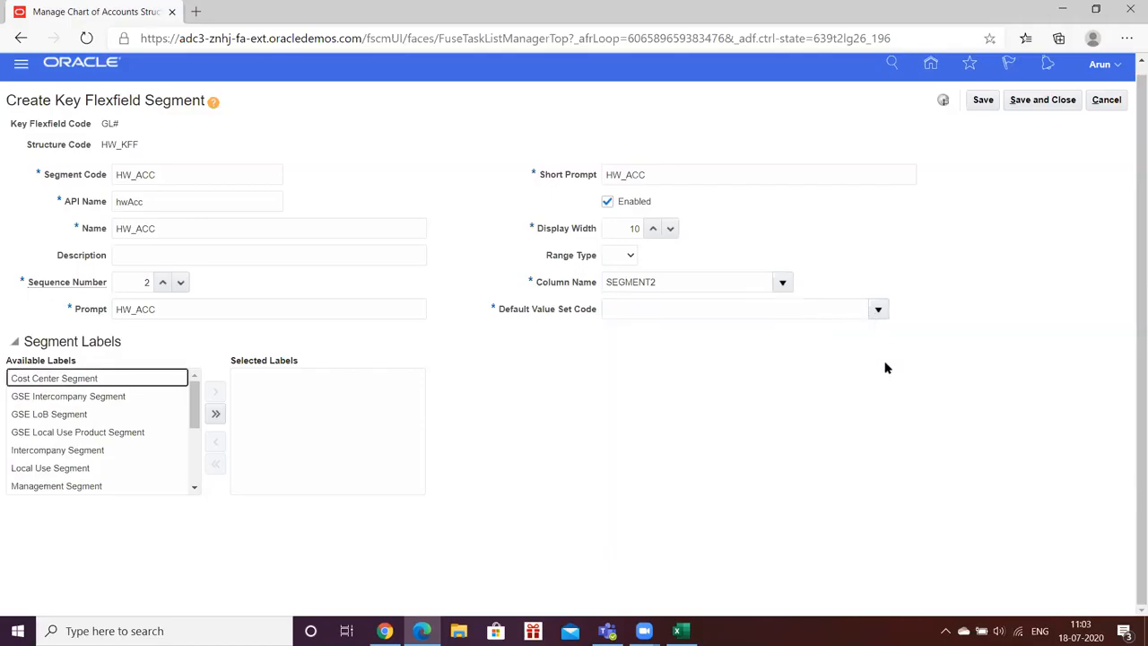
- Search the value sets for HW_Ac and choose HW_ACC as the segment's default value set
click(876, 309)
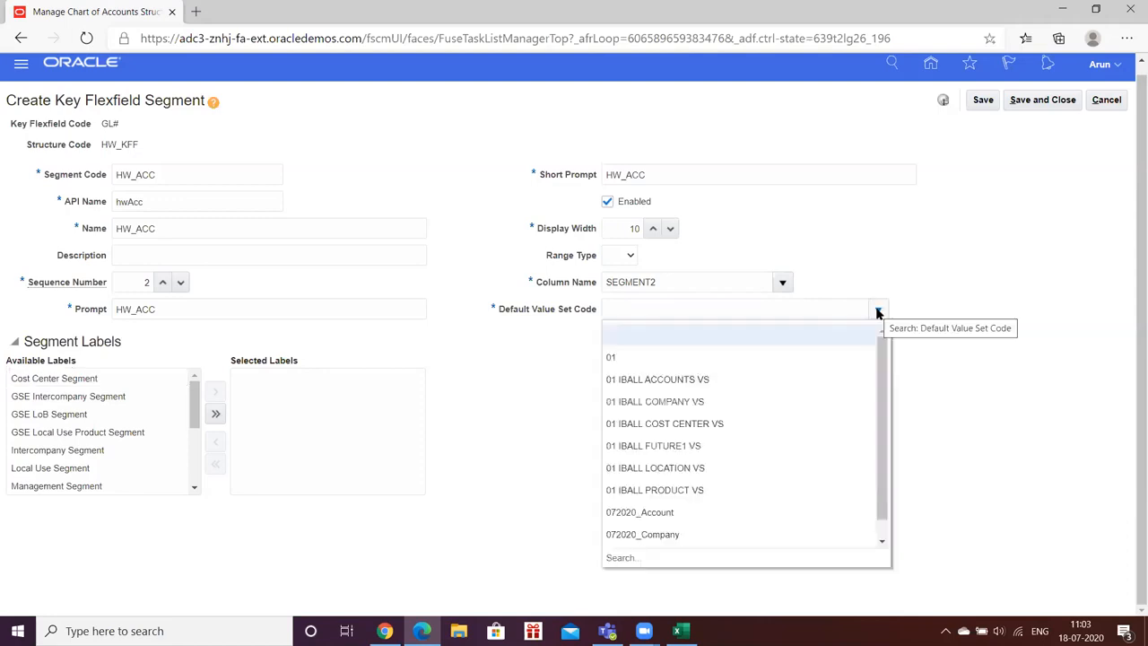
click(619, 557)
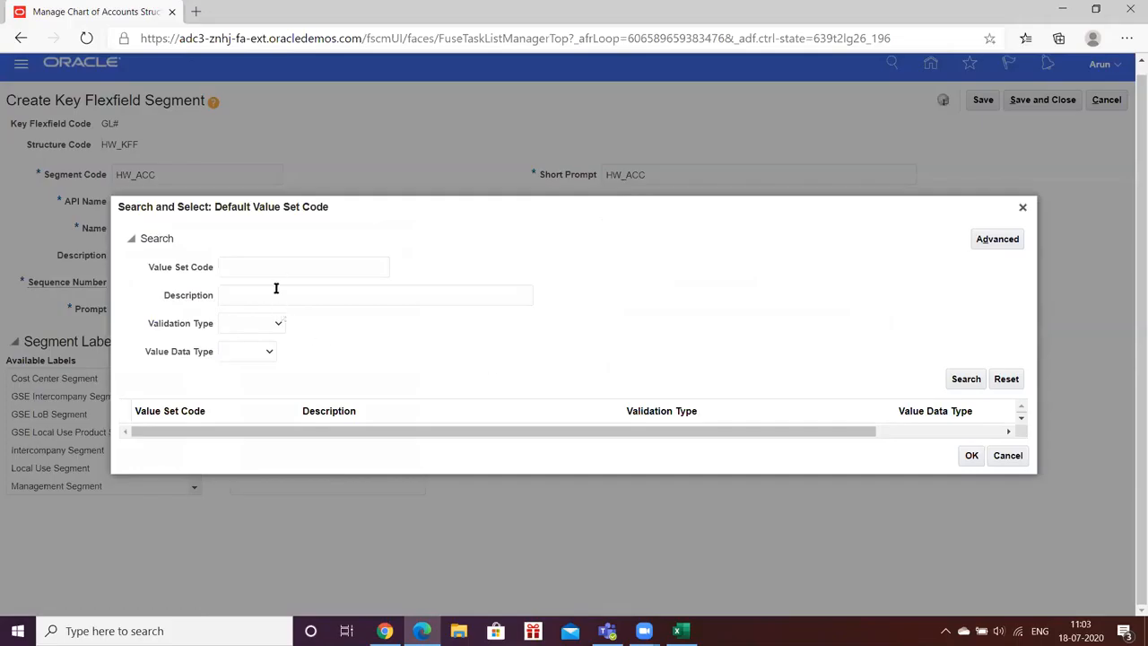
click(275, 269)
text(HW)
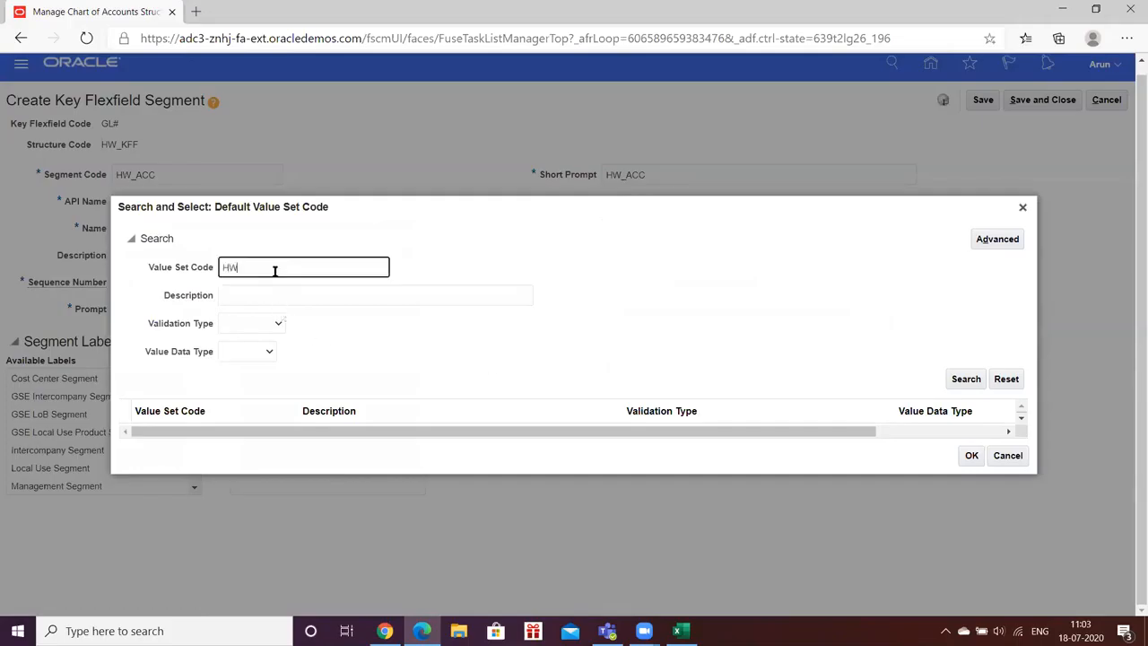
text(_Ac)
key(Return)
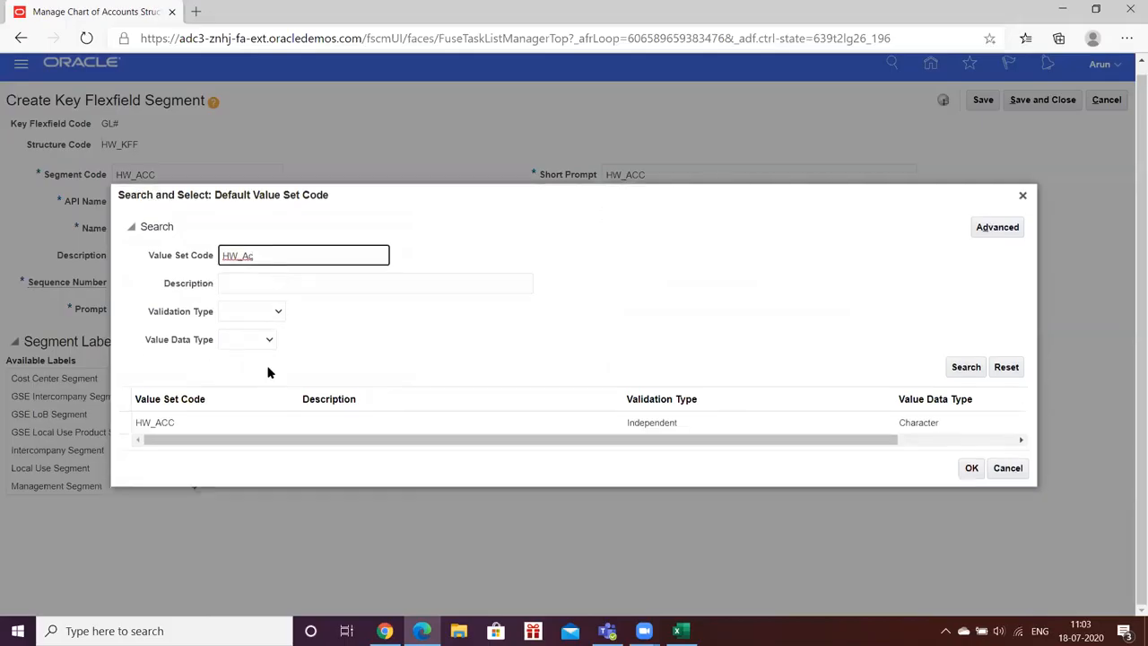
click(166, 423)
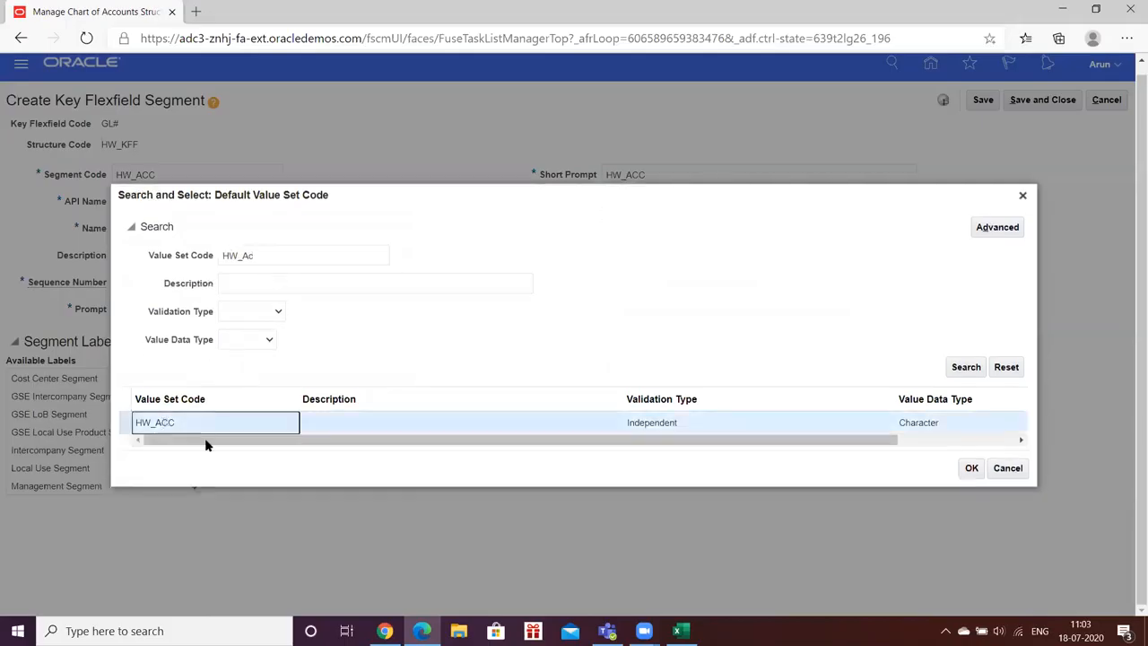
click(971, 467)
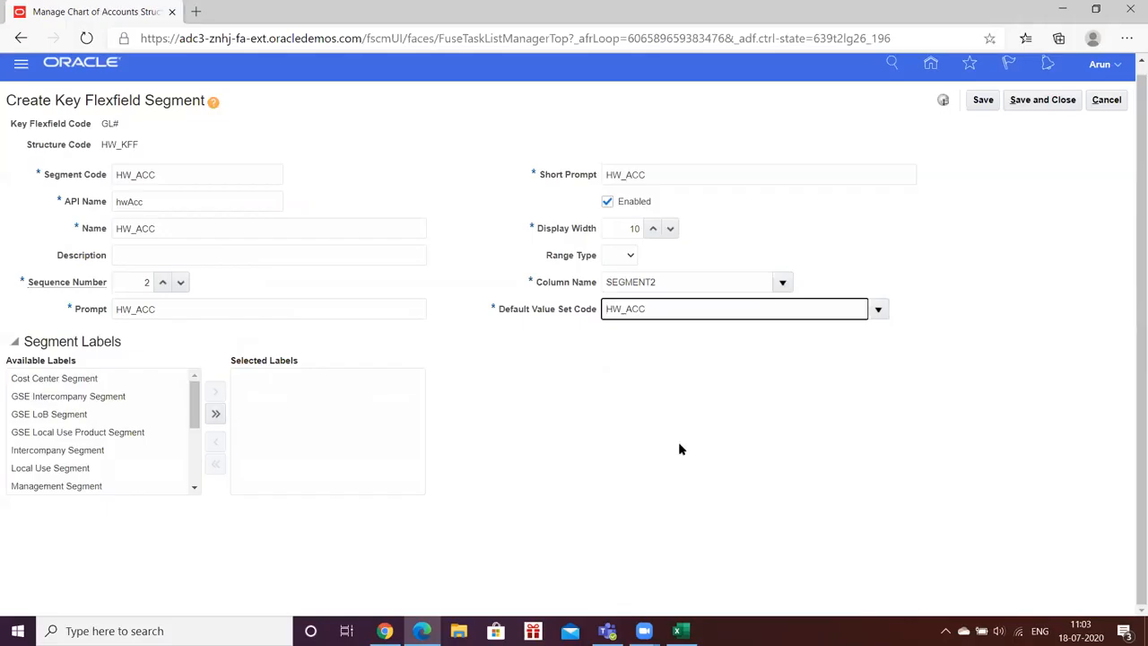
- Assign the Natural Account Segment label to the HW_ACC segment
click(193, 489)
click(194, 488)
click(90, 441)
click(216, 392)
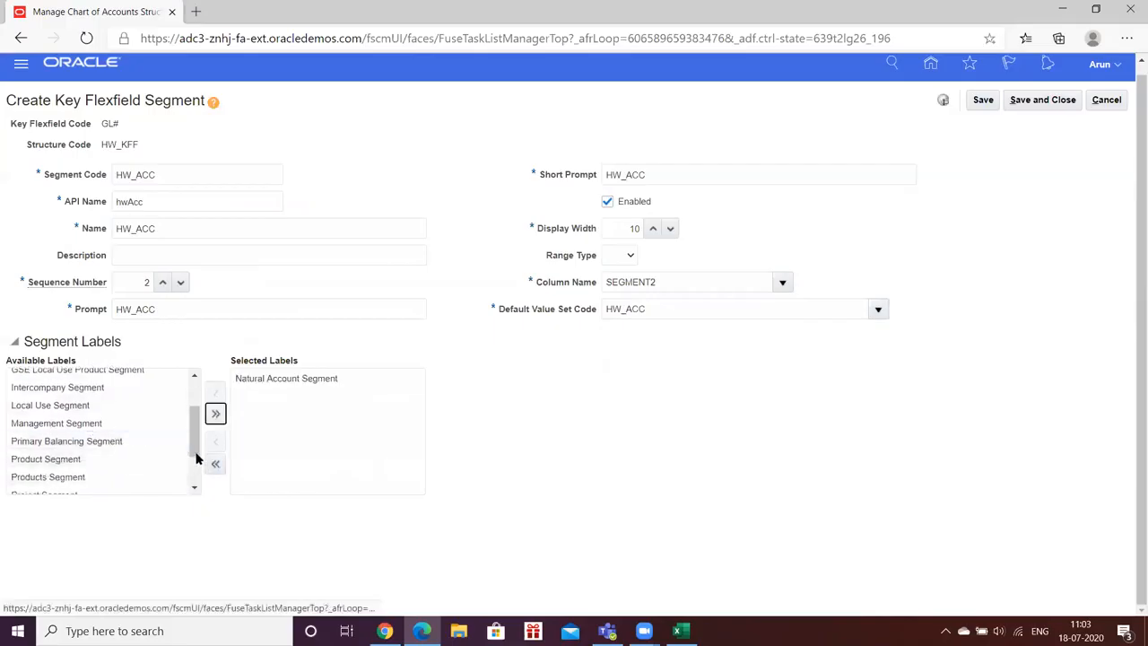
drag(195, 445, 198, 397)
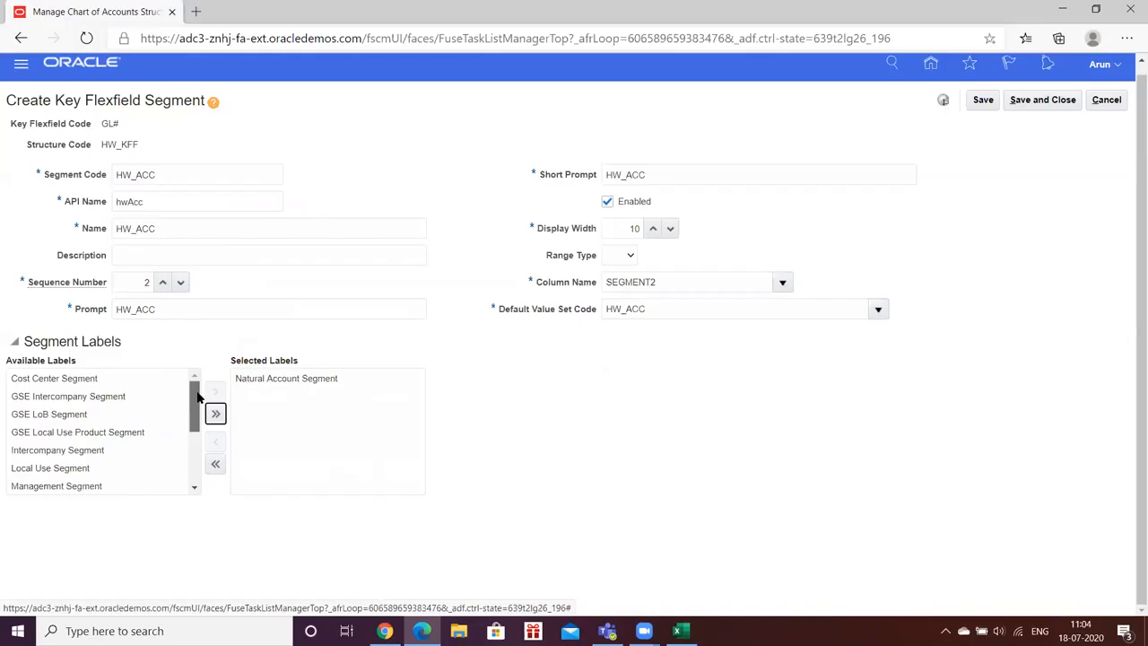
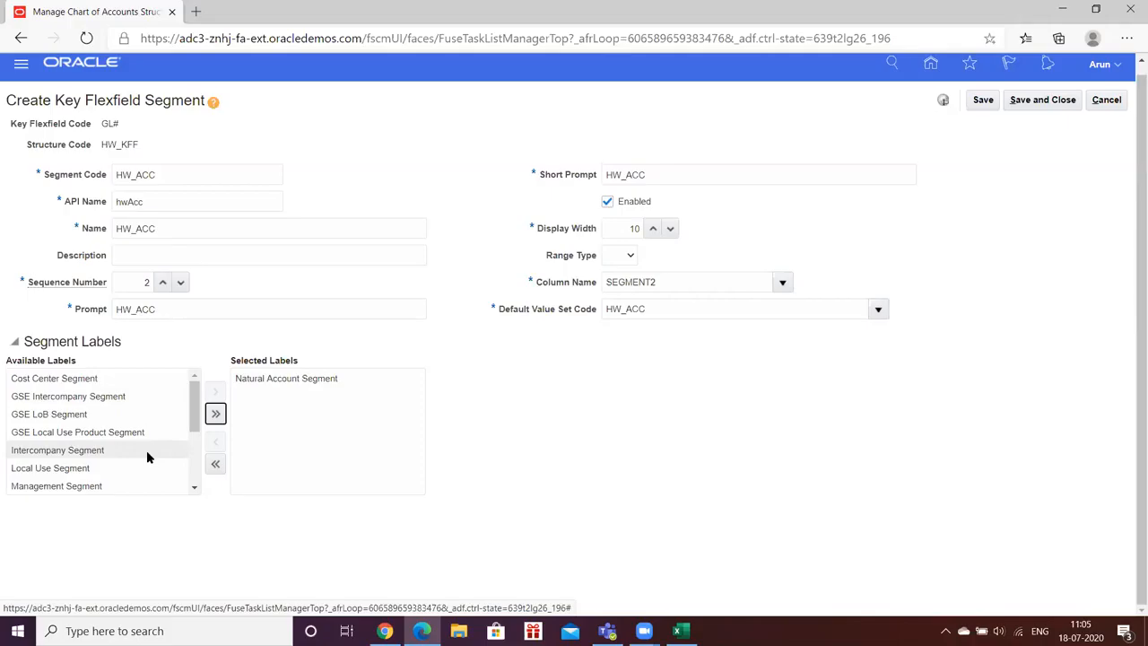
- Look through the full list of available segment labels for the HW_ACC segment
click(193, 489)
click(194, 489)
click(193, 489)
click(194, 490)
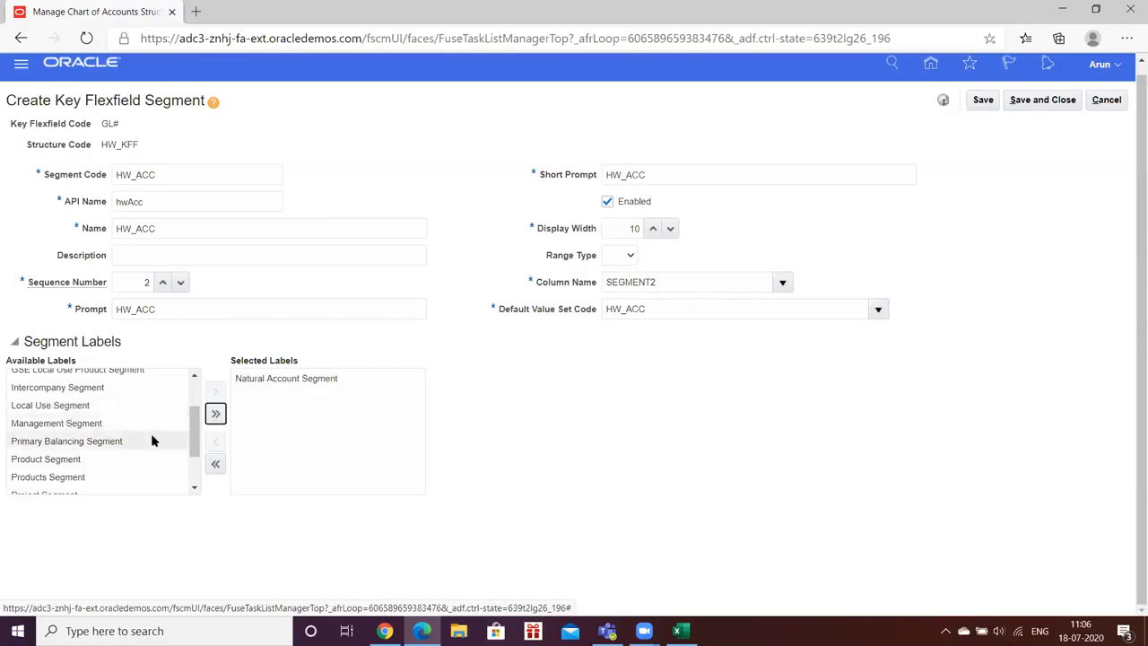
scroll(144, 434, up, 3)
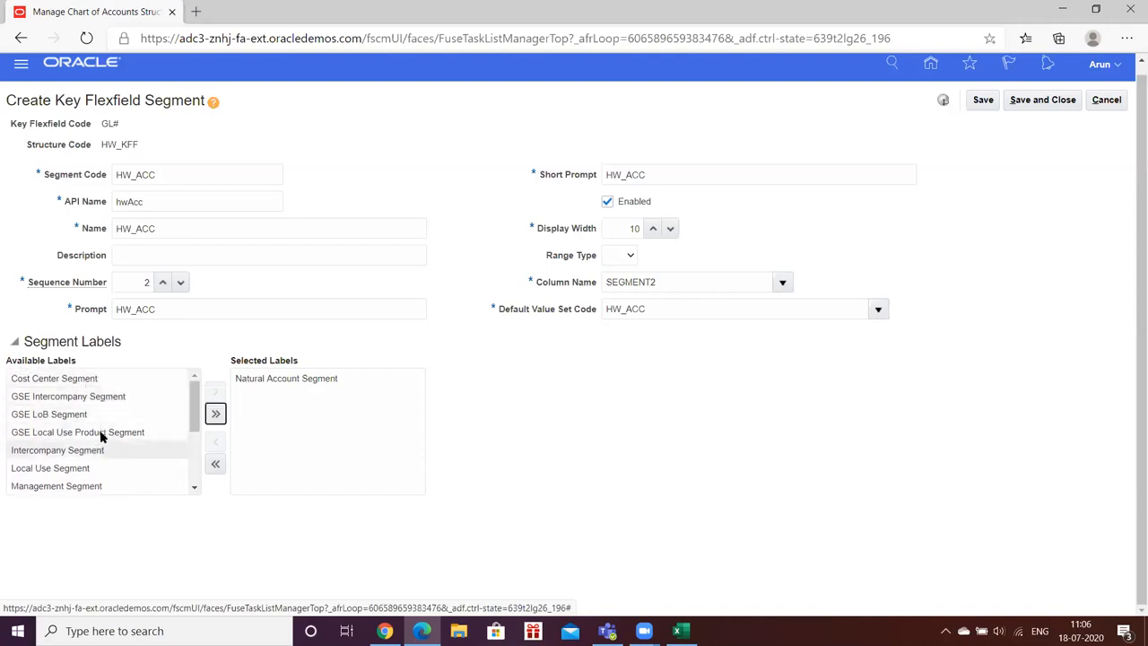
scroll(110, 403, down, 4)
scroll(109, 405, down, 1)
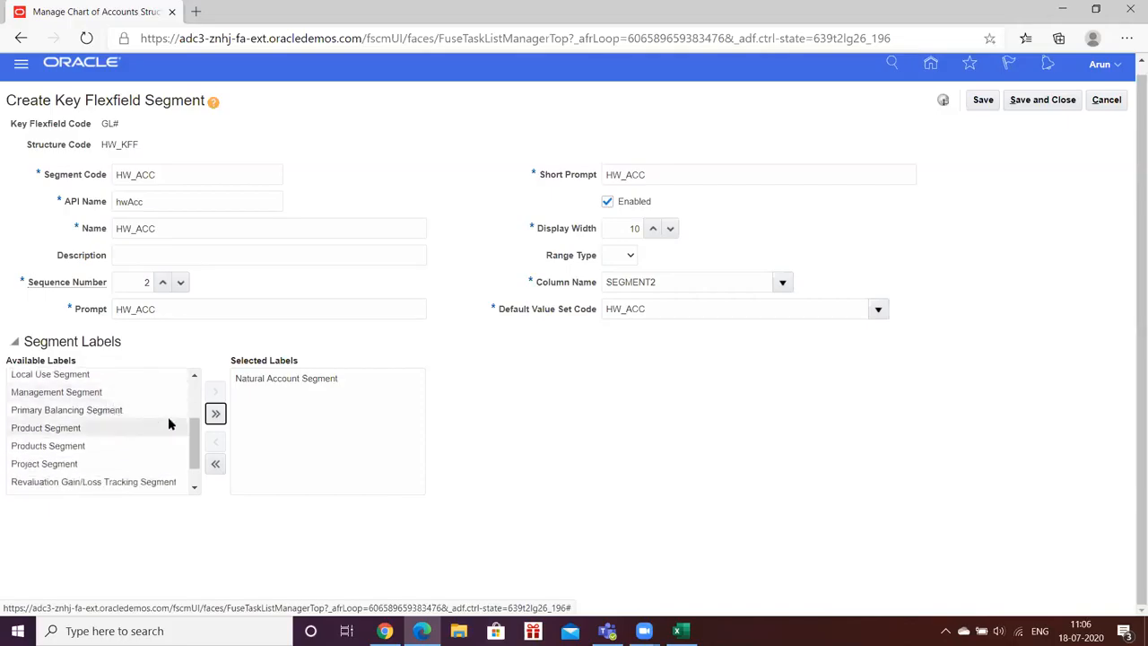
scroll(180, 410, down, 2)
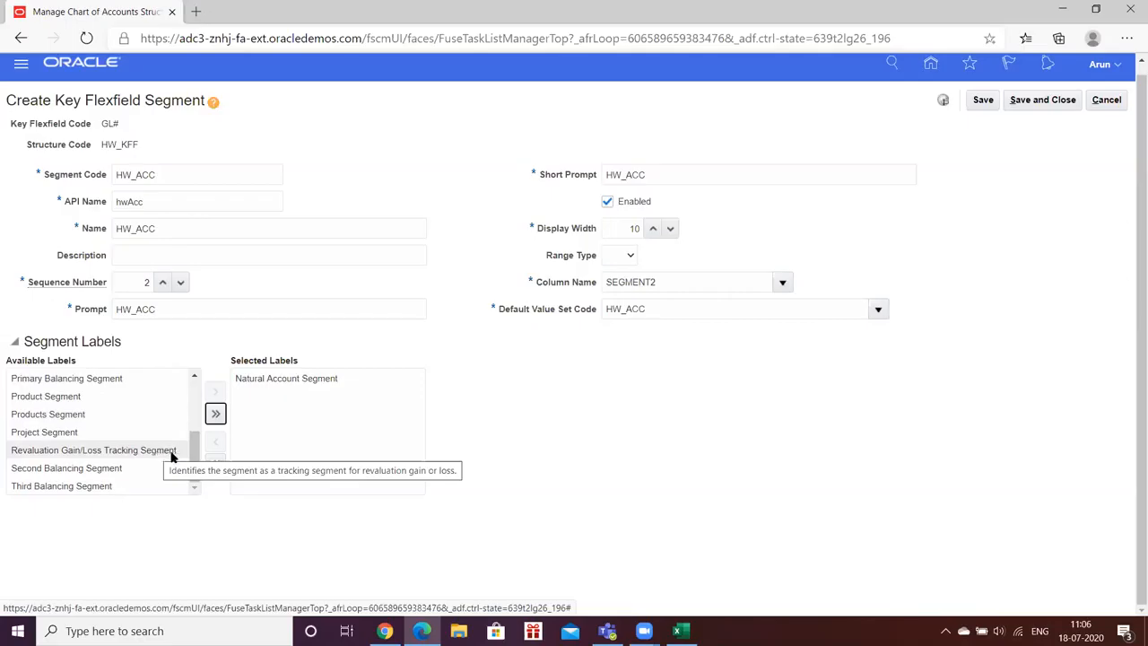
scroll(161, 453, up, 3)
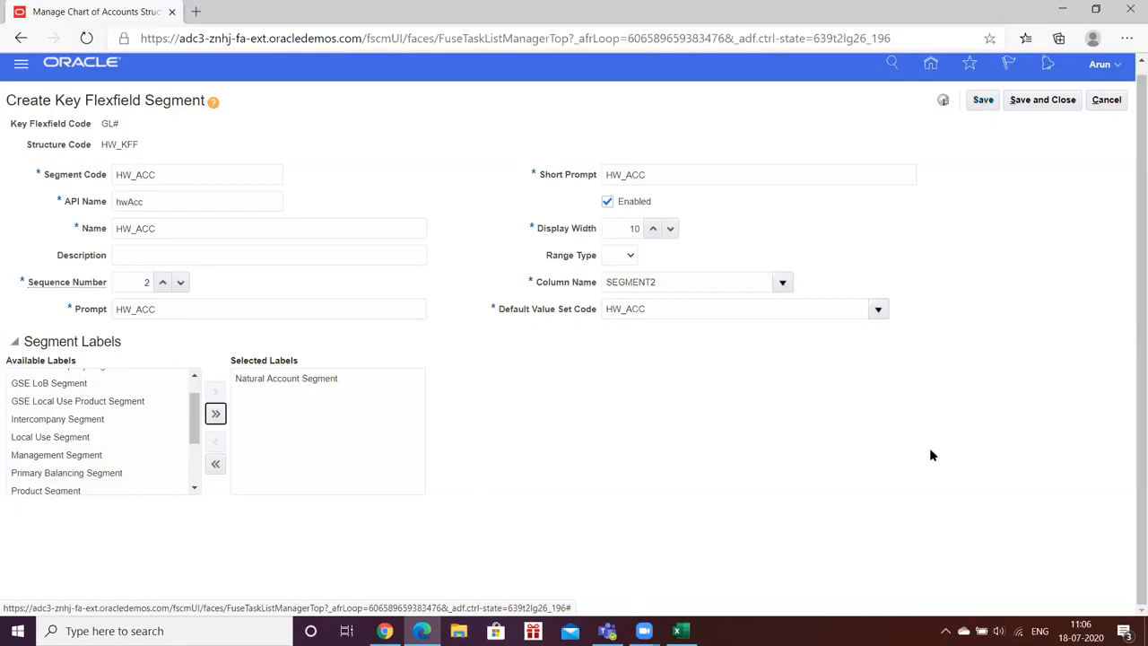
- Save and close the HW_ACC segment and its key flexfield structure
click(979, 104)
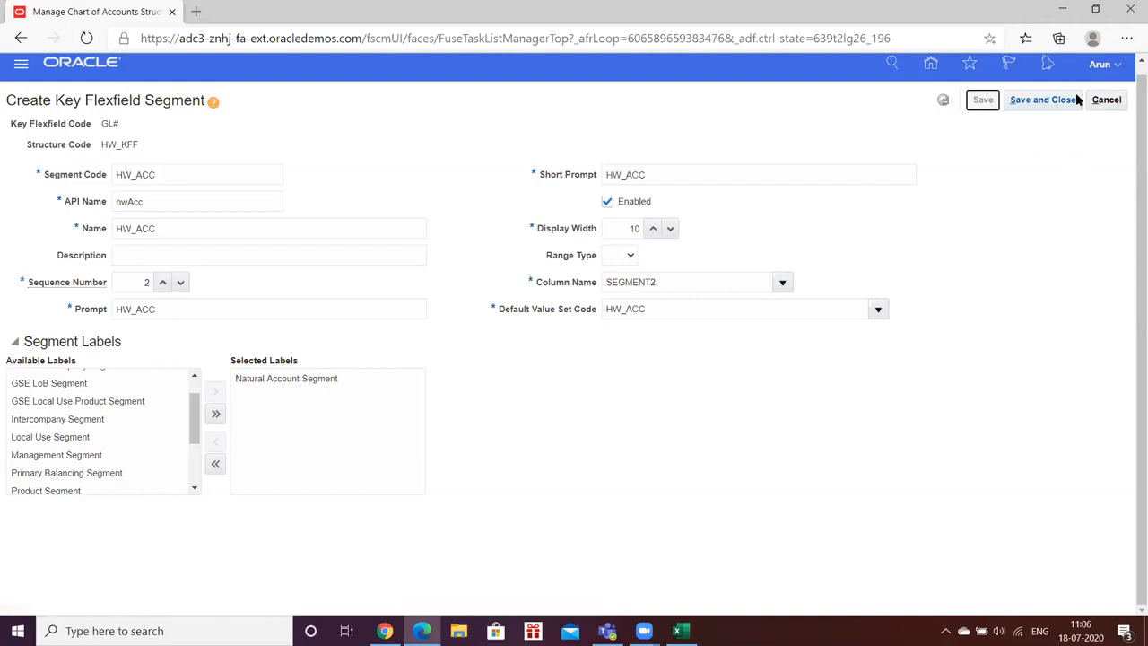
click(1040, 108)
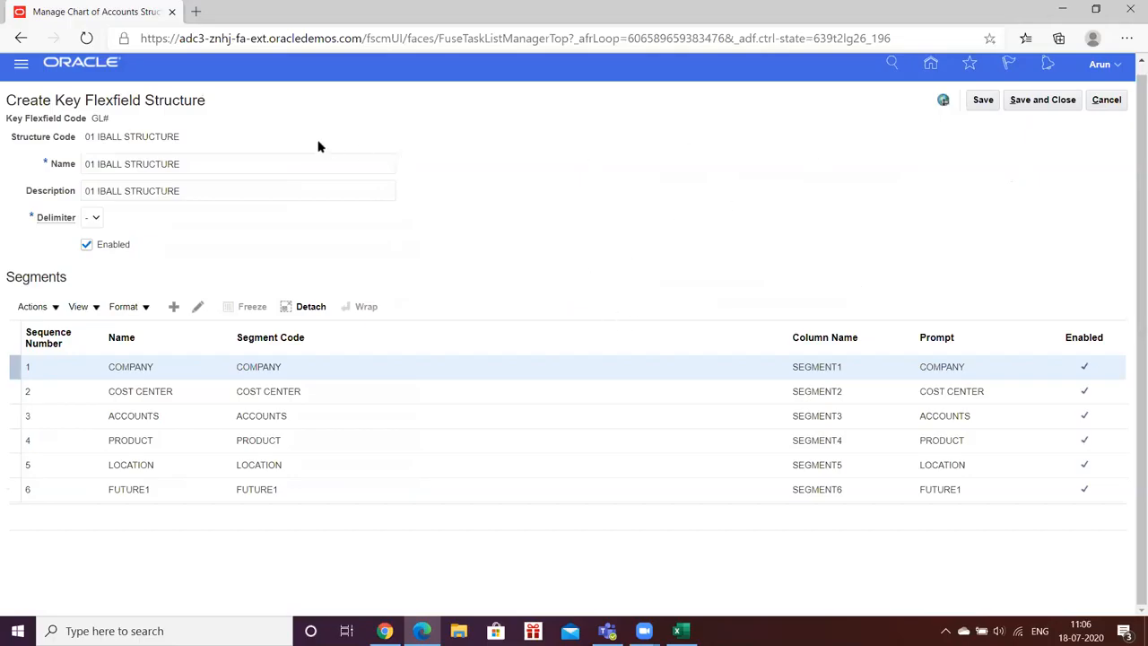
click(1040, 101)
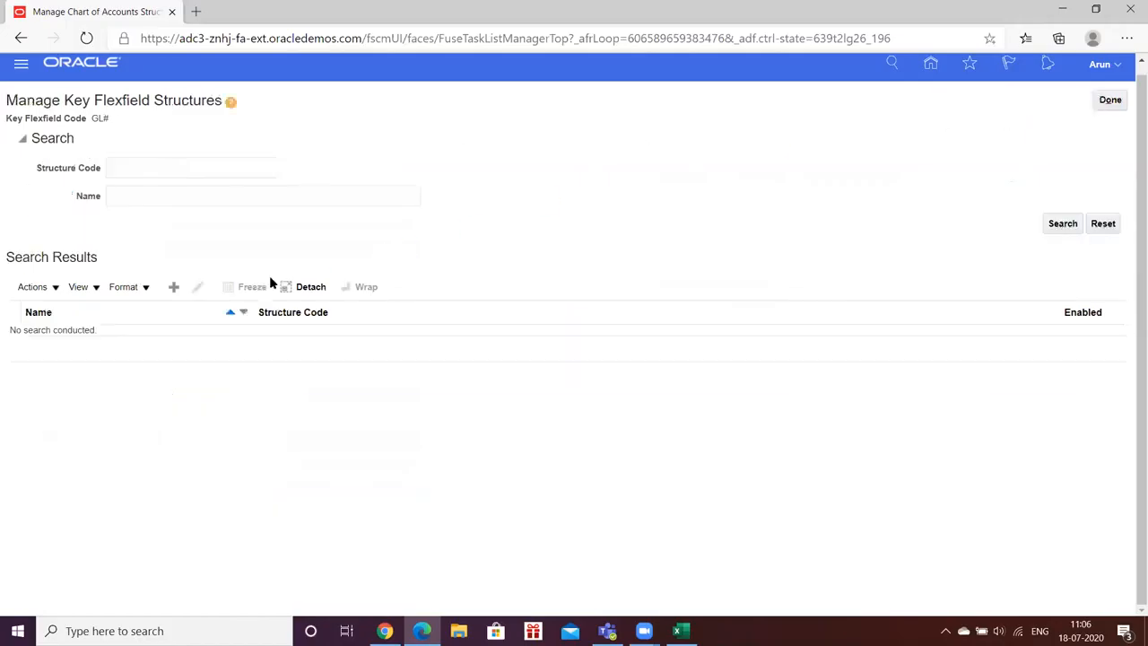
- Search the flexfield structures for code HW, open HW_KFF to check its segments, and save and close it
click(155, 163)
text(HW)
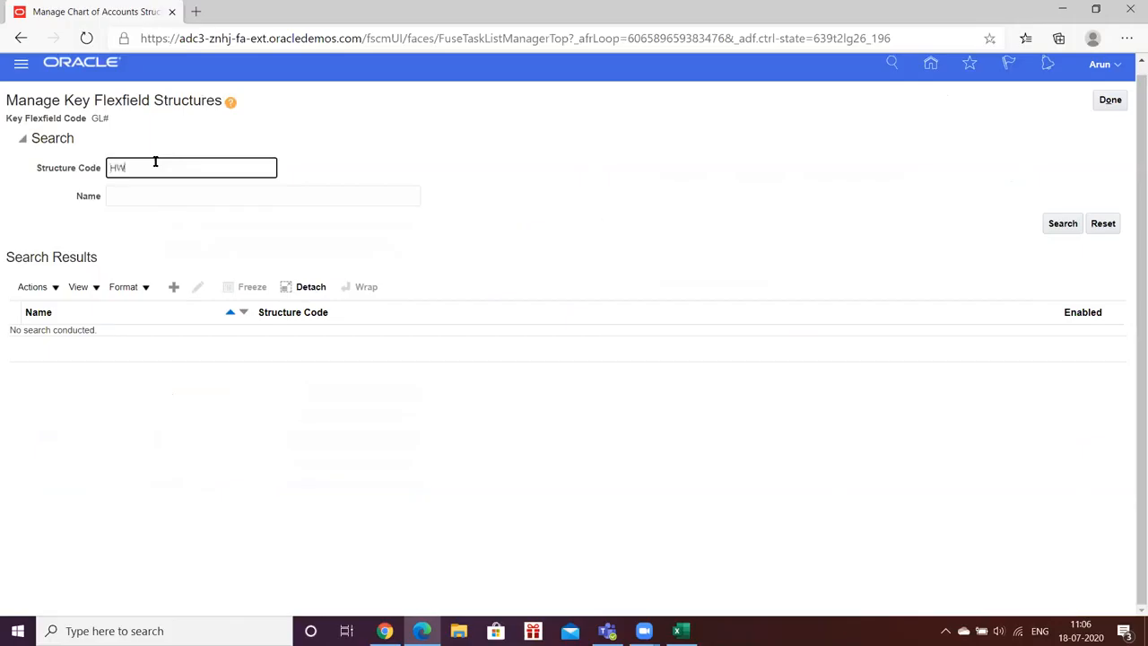
key(Return)
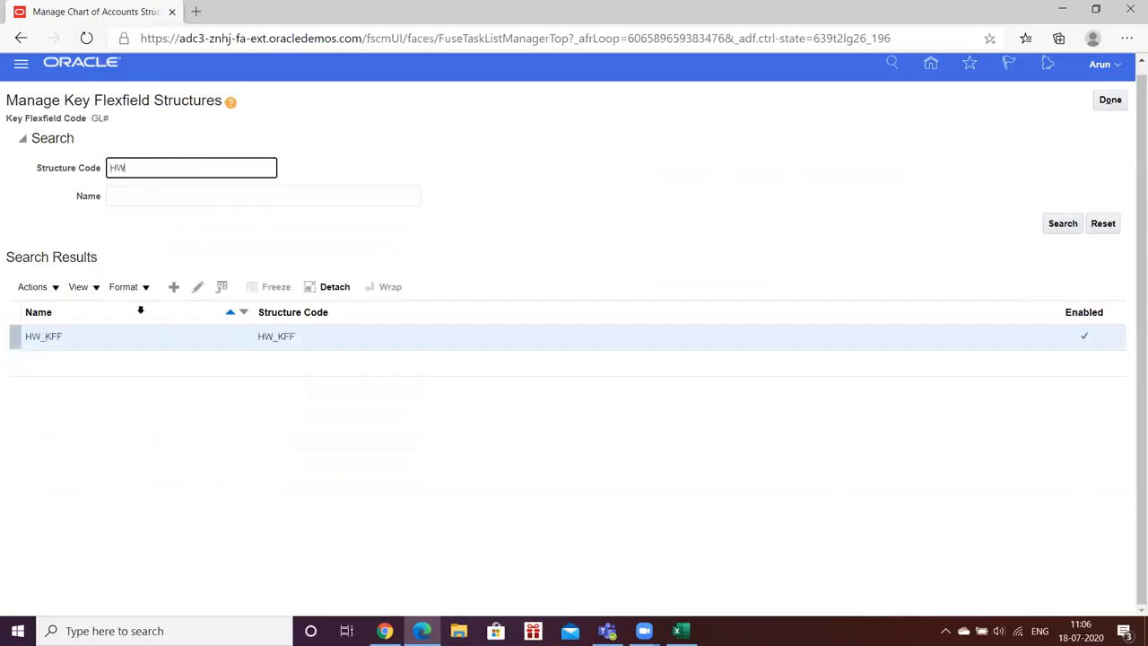
click(200, 288)
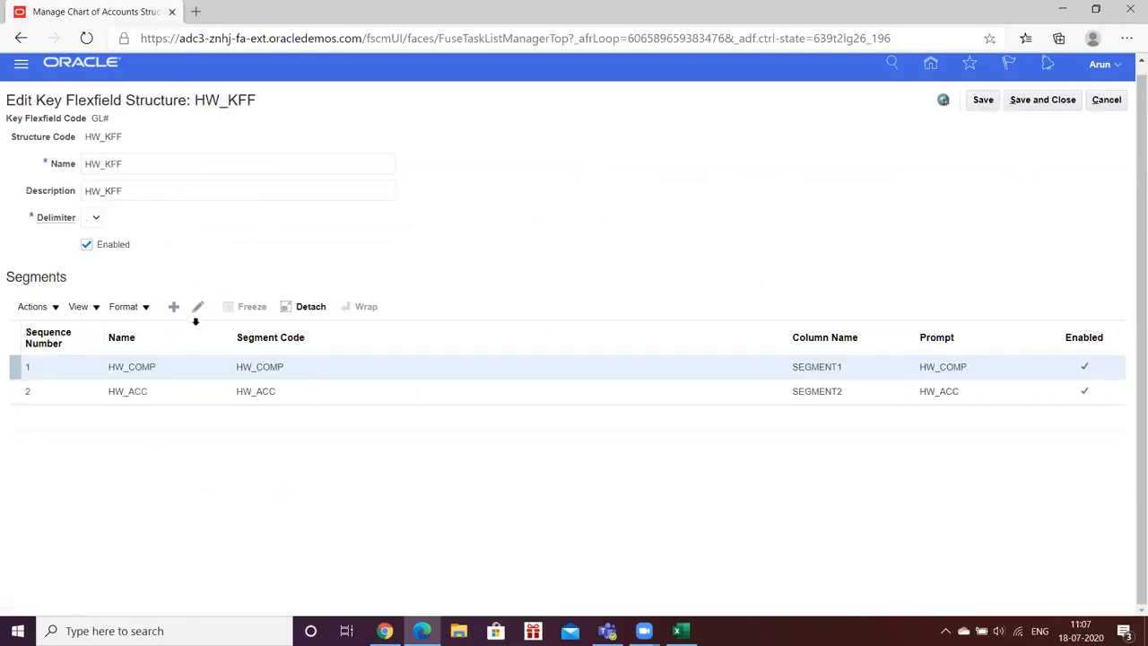
click(129, 368)
click(1052, 100)
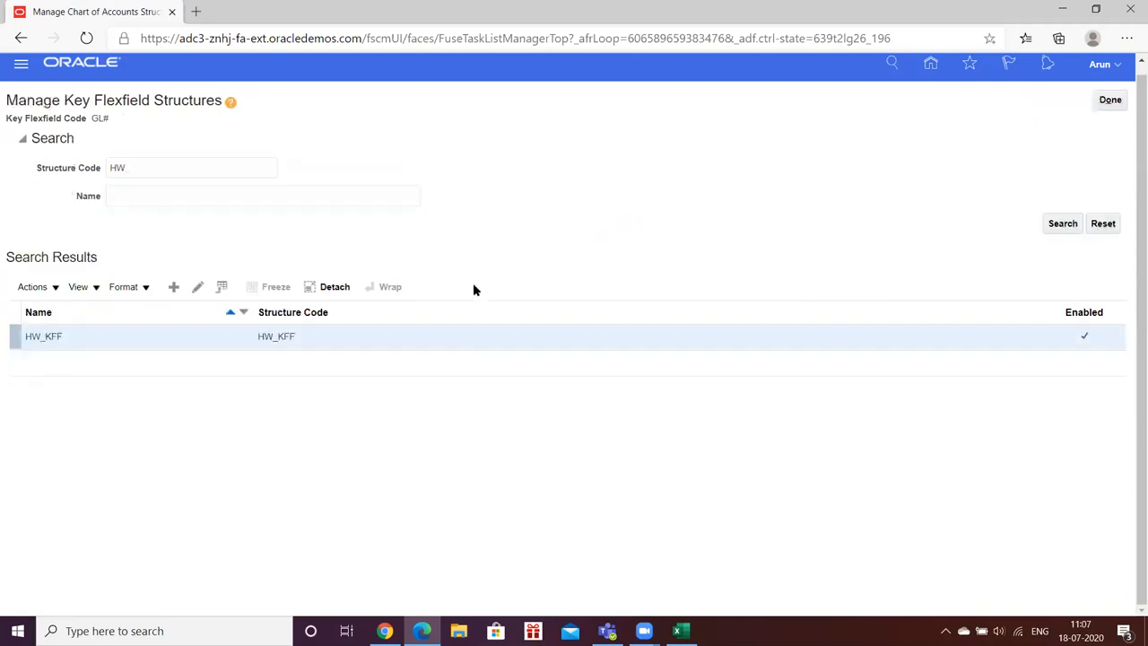
- Start a new structure instance for the General Ledger Accounting Flexfield with HW_COA_INST as its code and name
click(1107, 101)
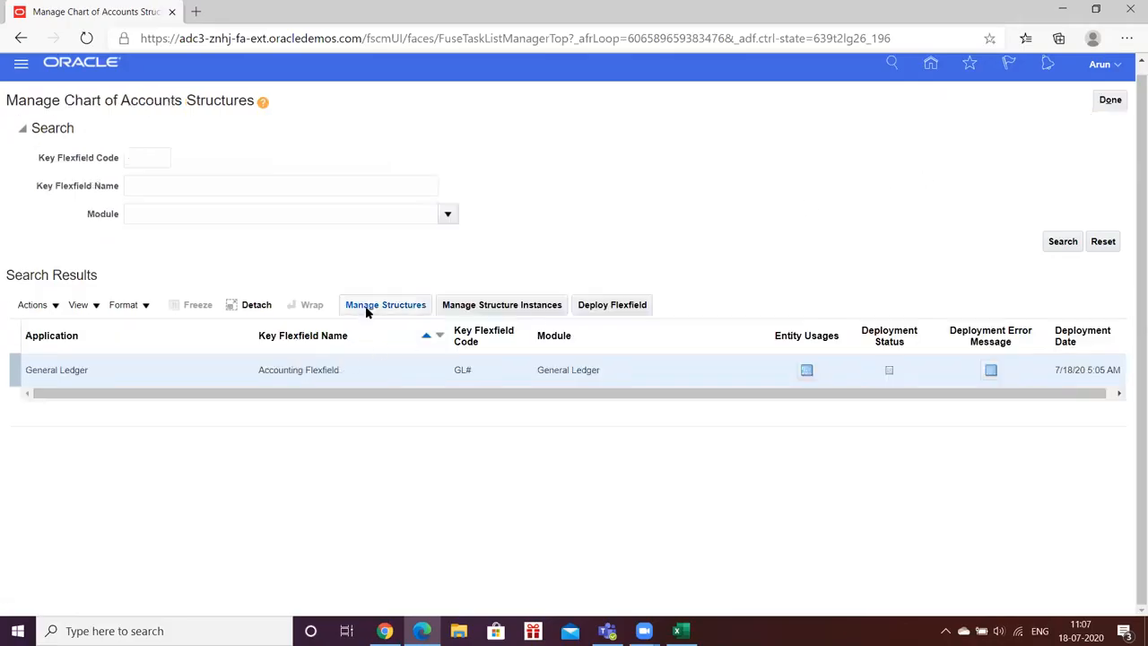
click(472, 306)
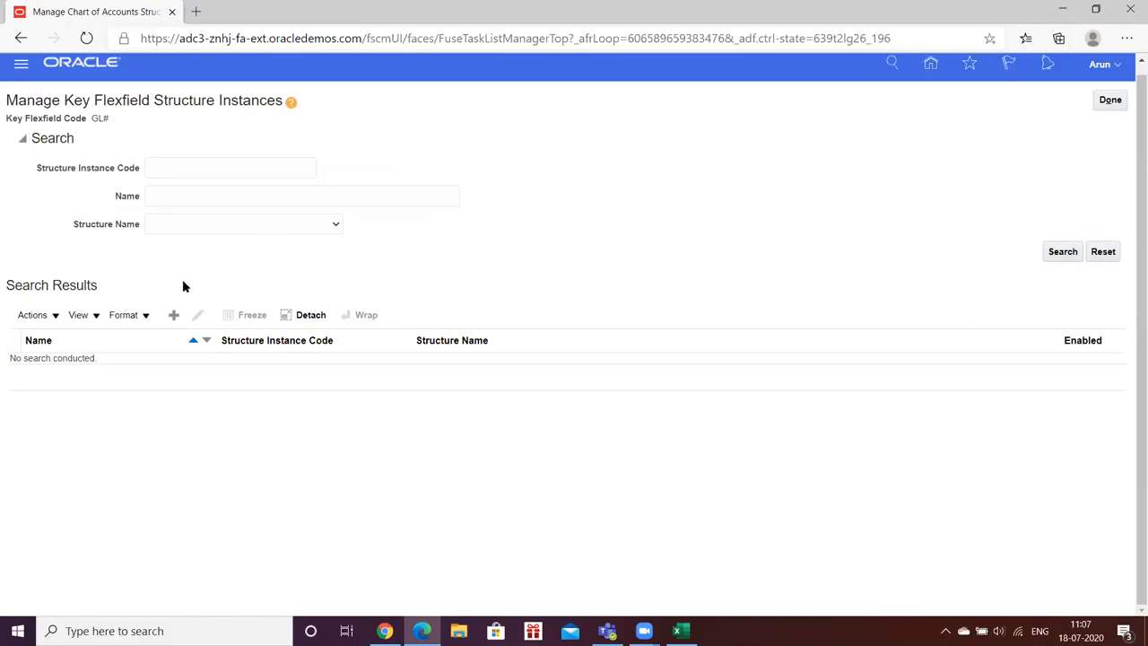
click(178, 310)
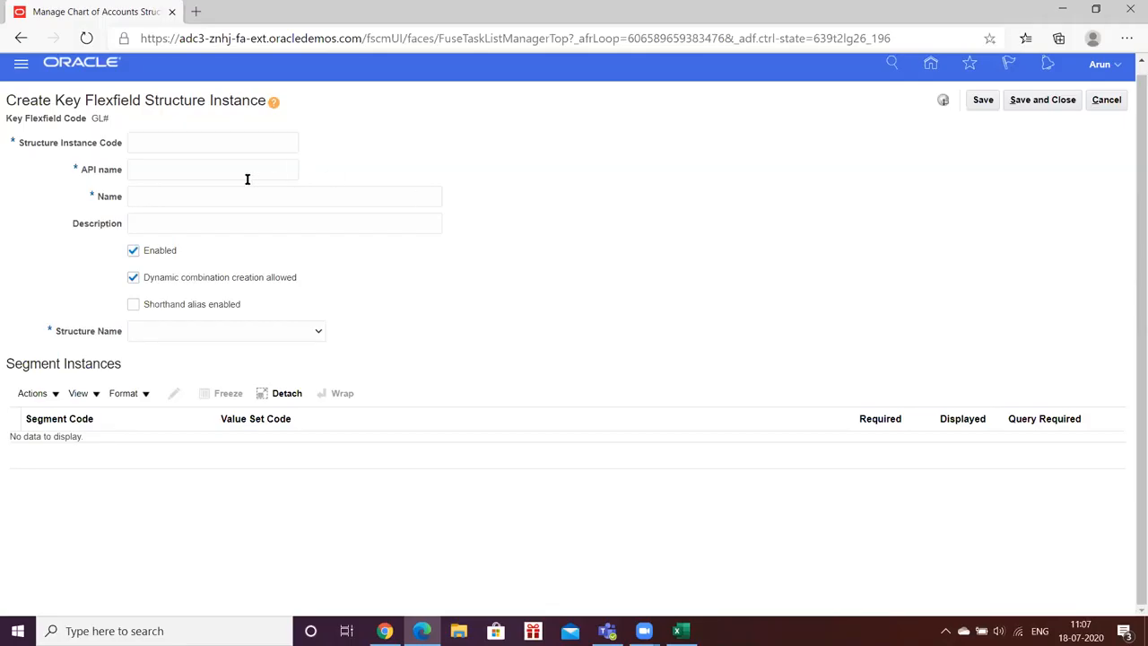
click(175, 139)
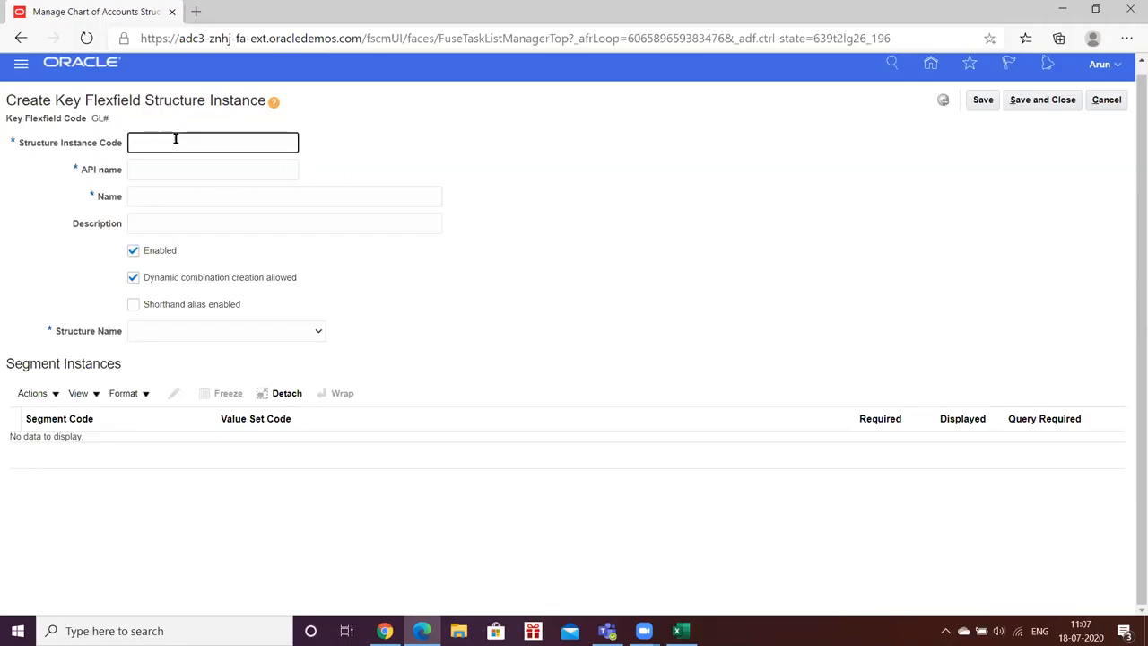
text(HW_COA_INST)
double_click(176, 139)
key(ctrl+c)
key(Tab)
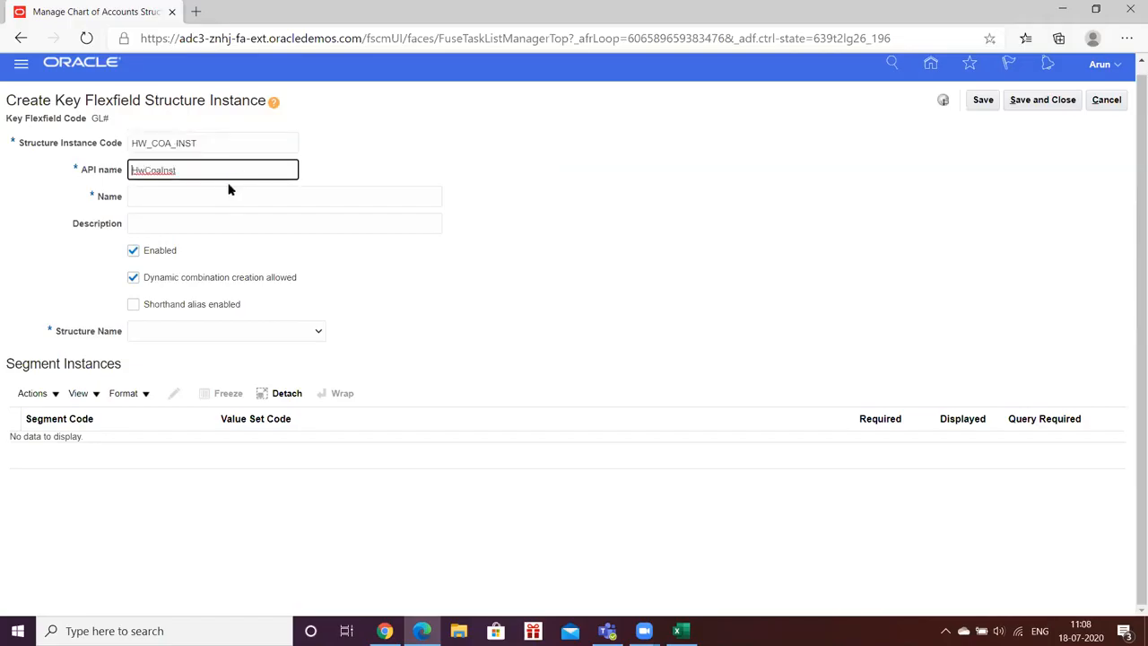
click(223, 189)
key(ctrl+v)
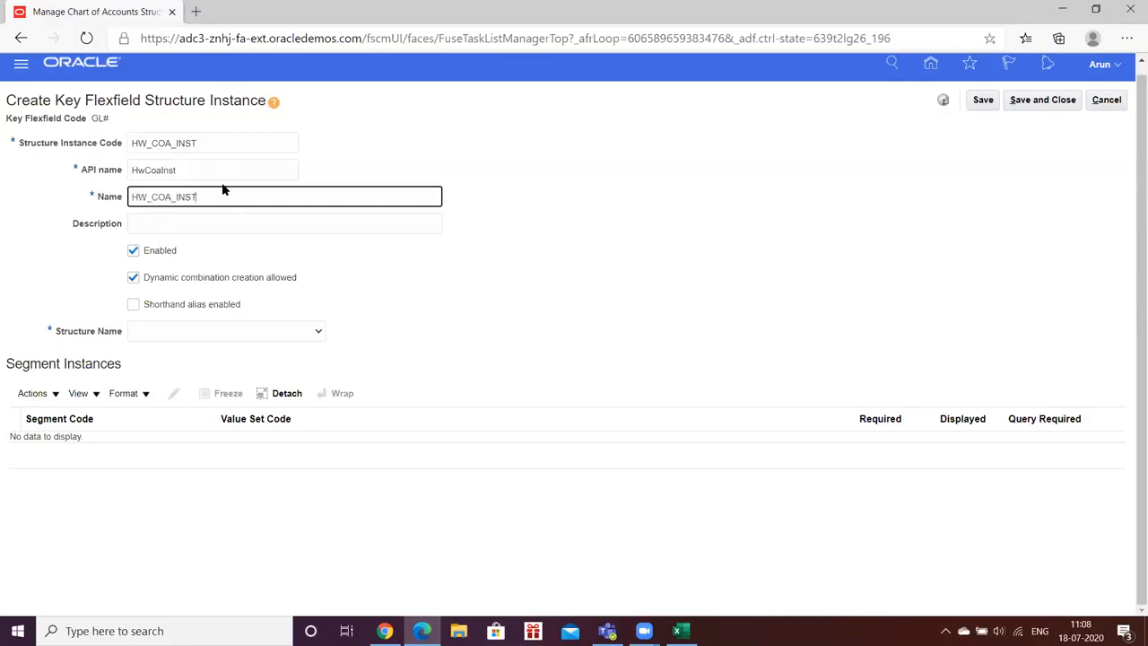
click(479, 301)
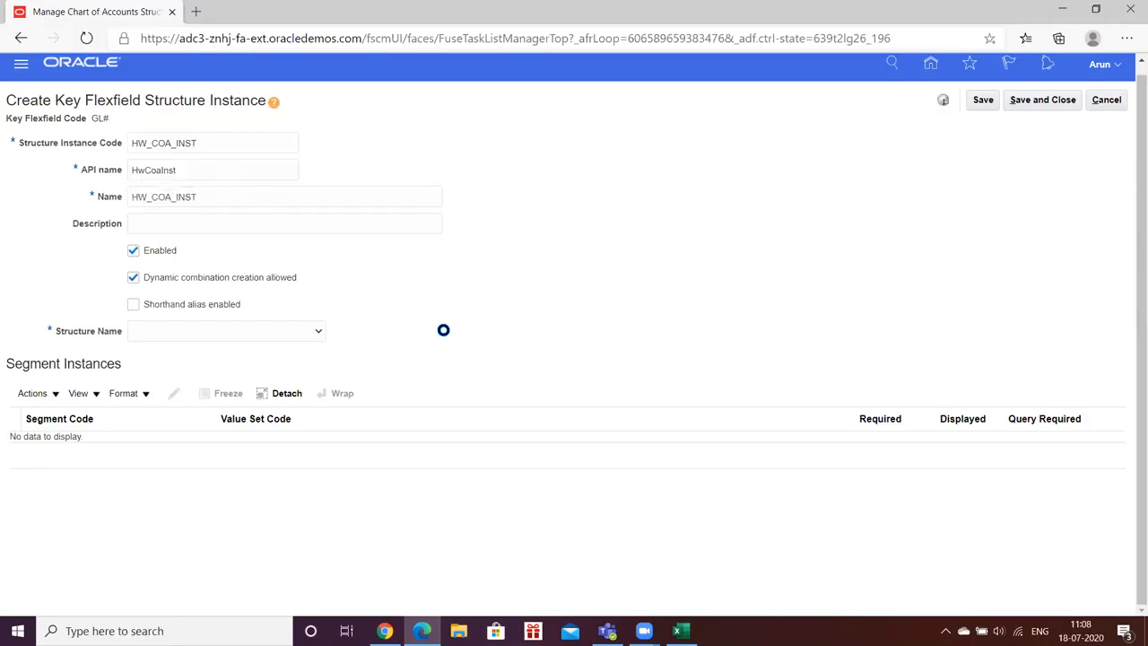
- Choose HW_KFF as the structure for the HW_COA_INST instance
click(315, 332)
key(h)
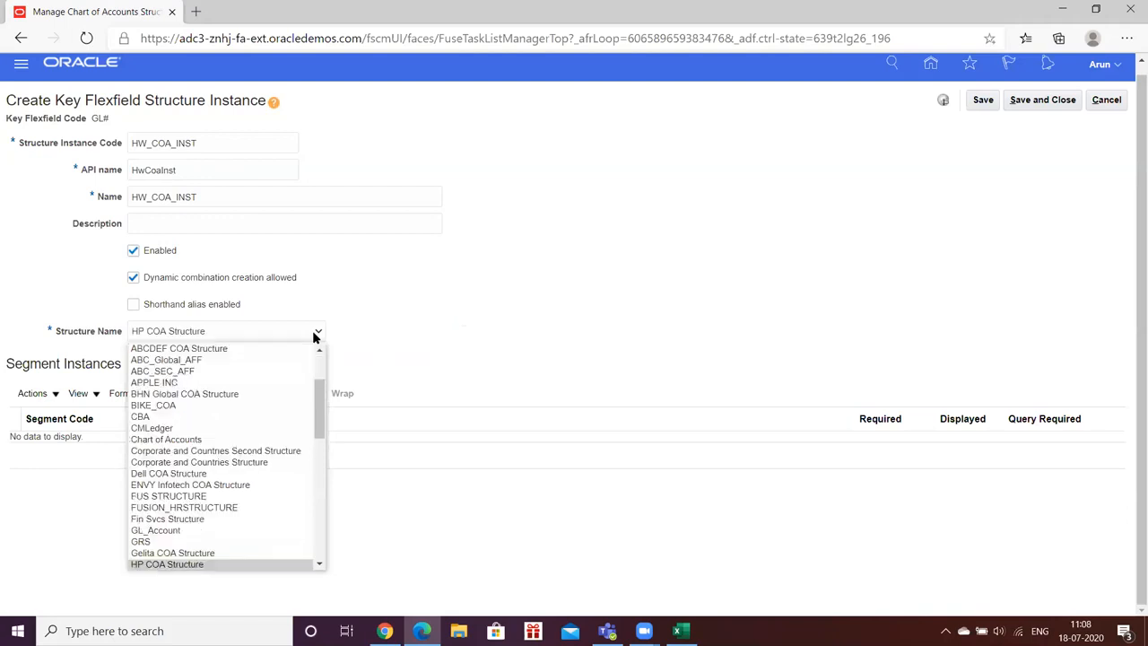
key(Down)
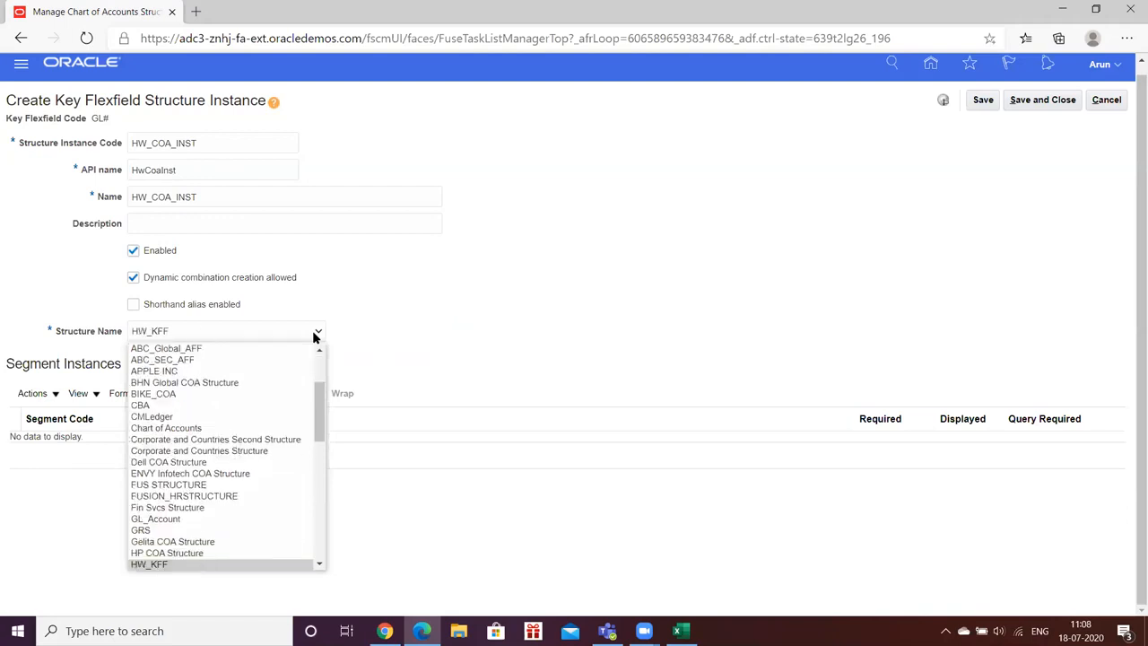
key(Return)
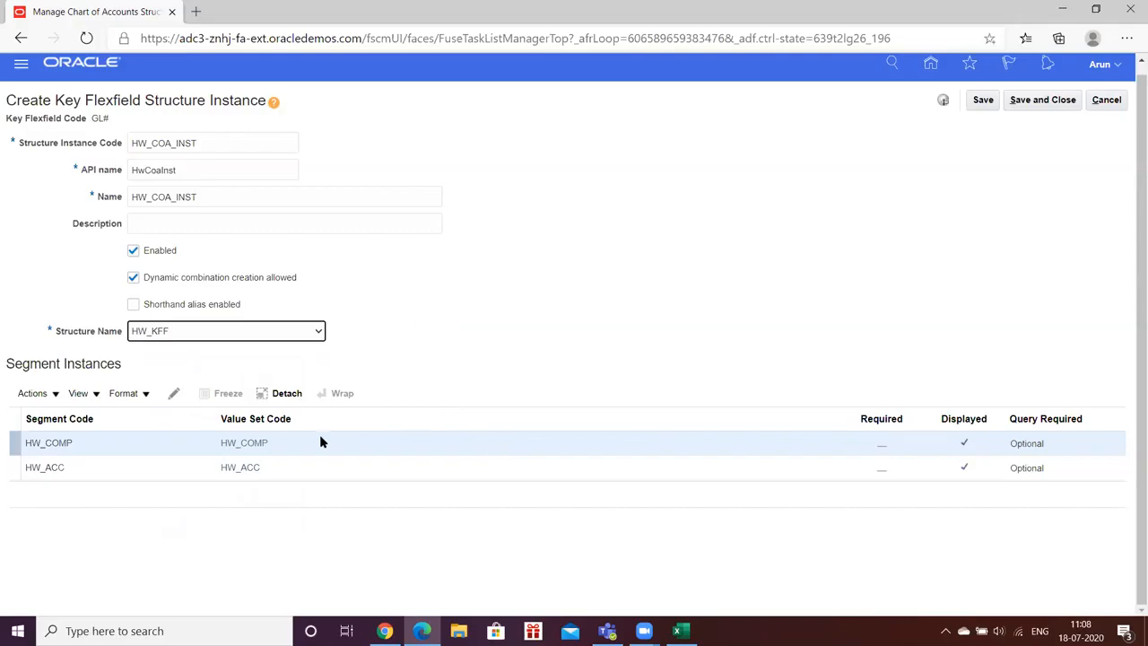
- Make the HW_COMP segment instance required
click(89, 451)
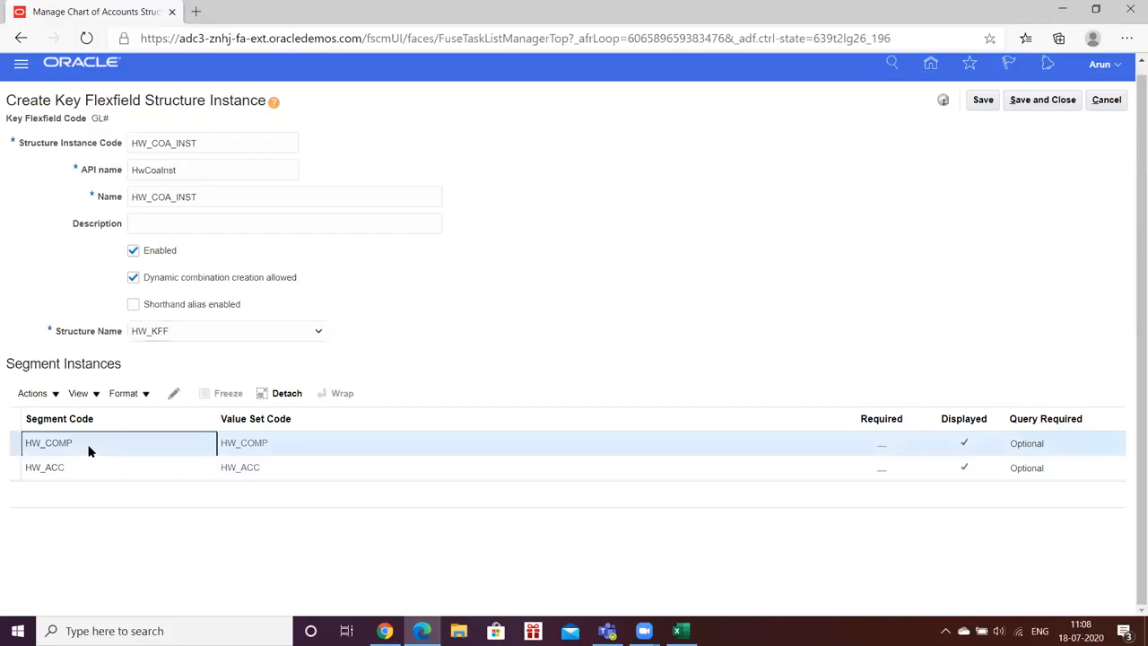
click(173, 394)
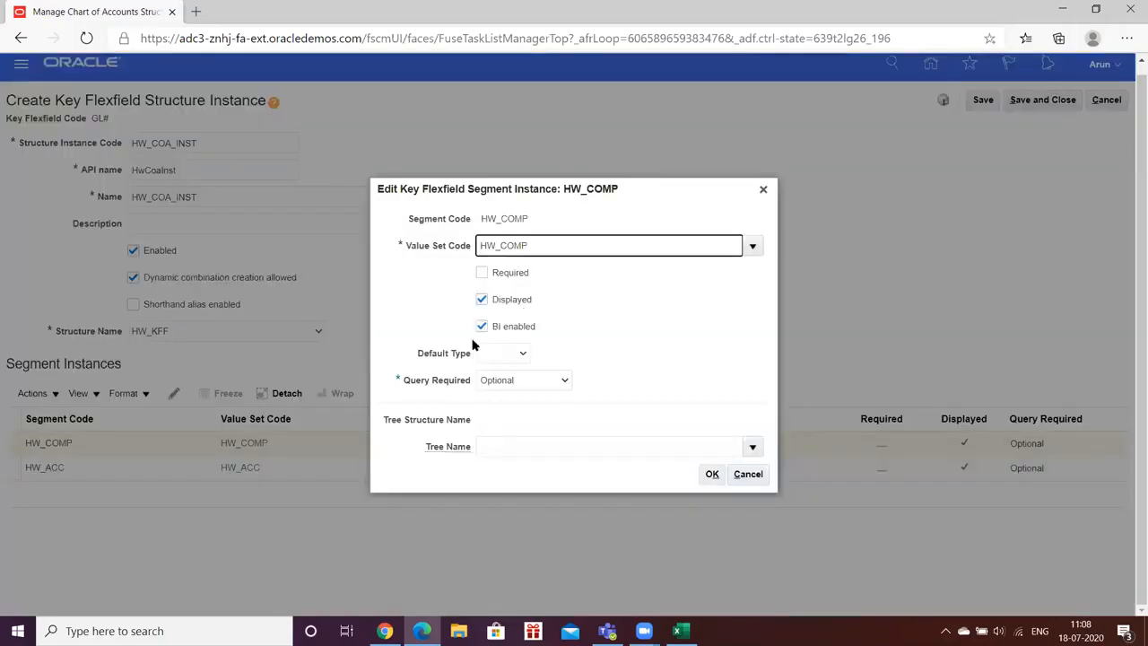
click(479, 273)
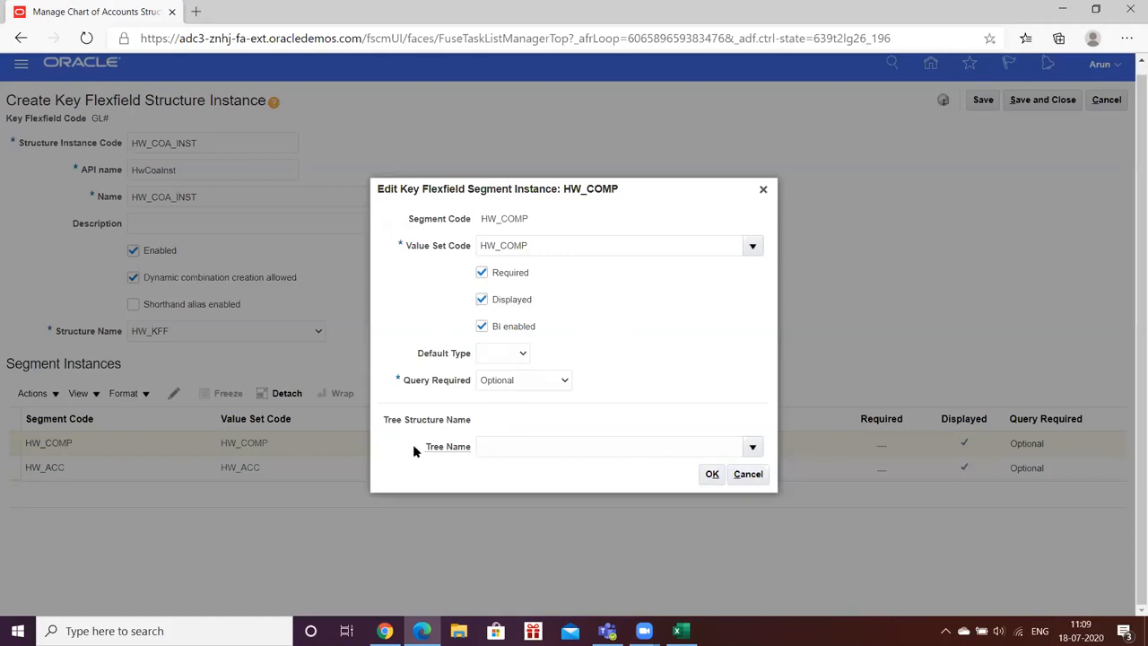
drag(416, 445, 468, 447)
click(393, 459)
click(711, 474)
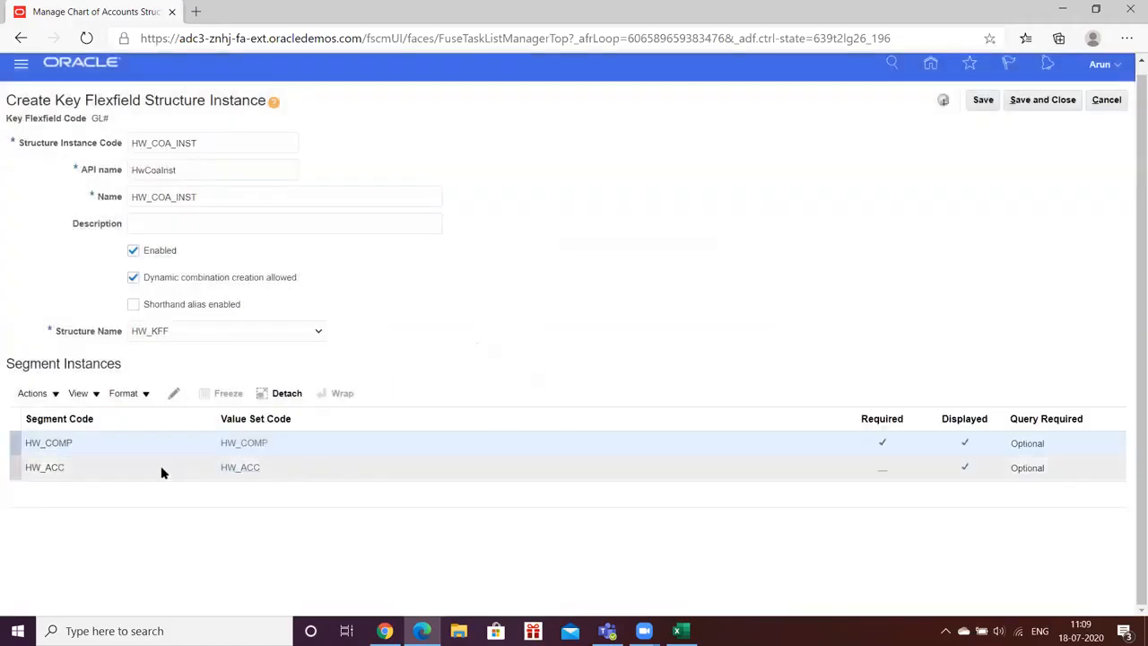
- Make the HW_ACC segment instance required
click(158, 465)
click(175, 393)
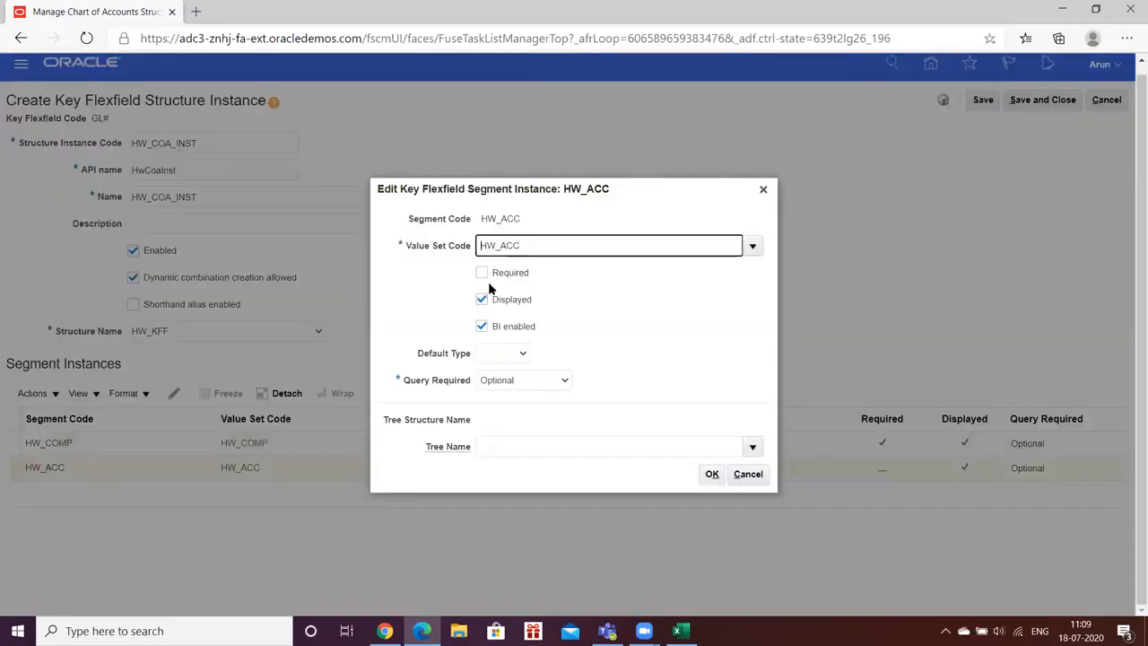
click(483, 272)
click(711, 474)
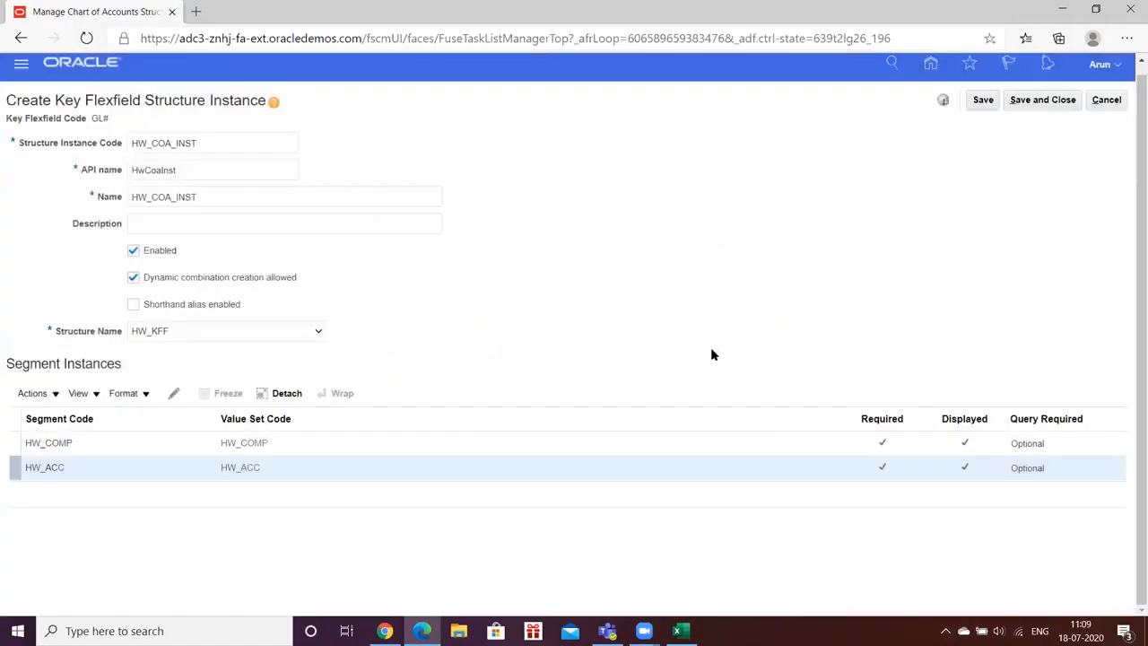
- Try repeatedly to save the HW_COA_INST structure instance, and return to the structure instances search page
click(984, 100)
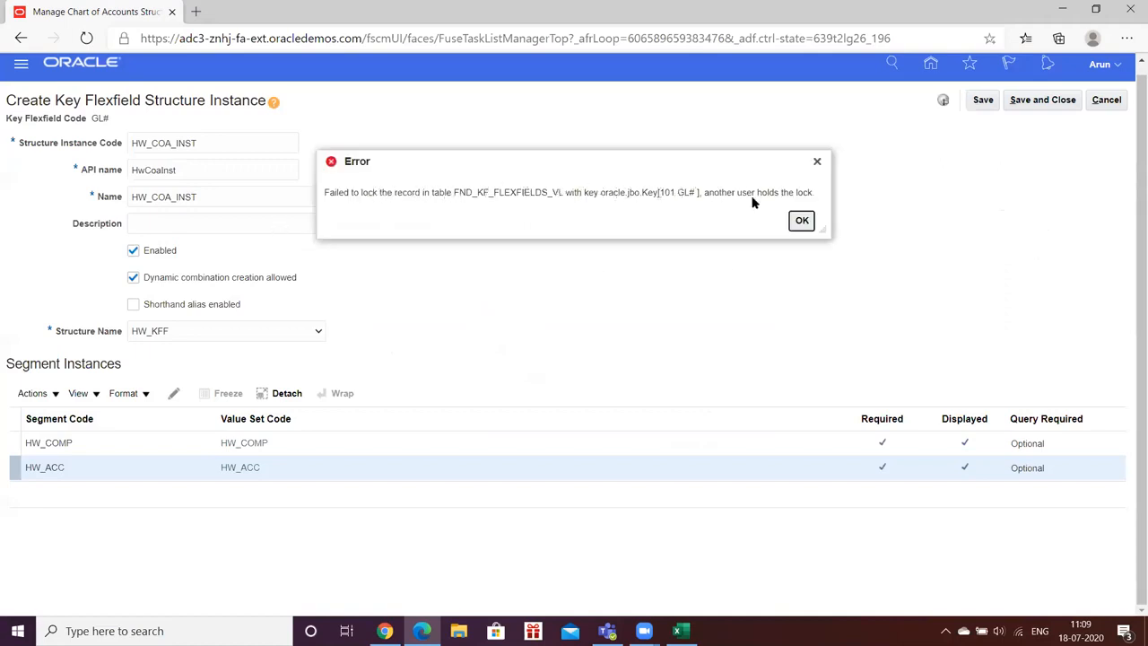
click(800, 222)
click(982, 101)
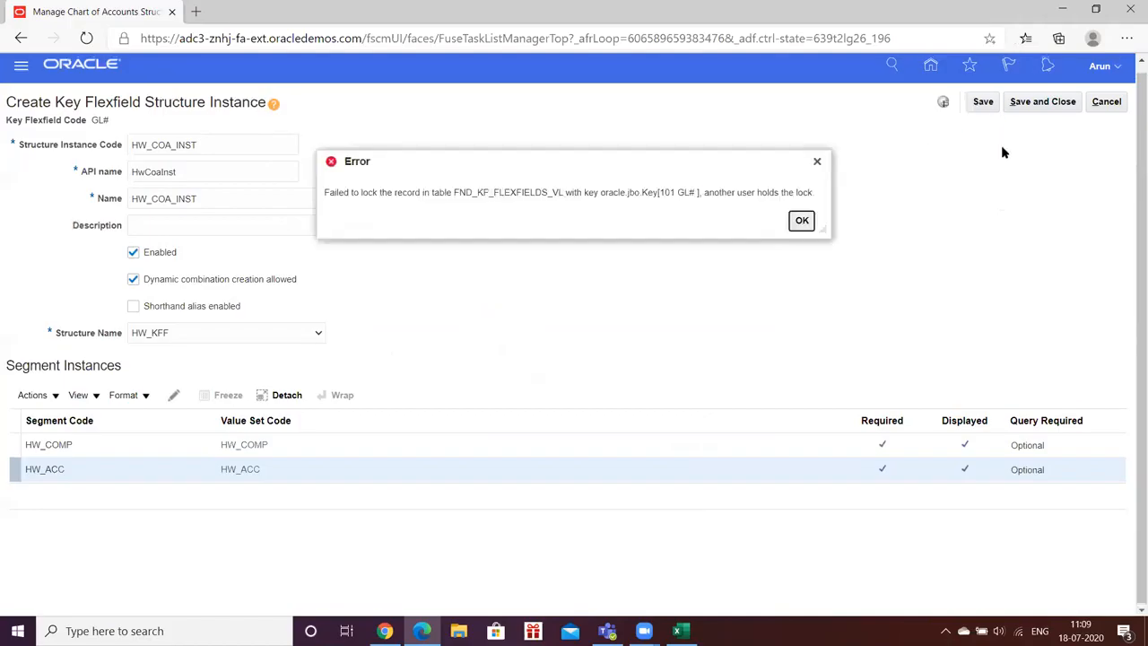
click(801, 221)
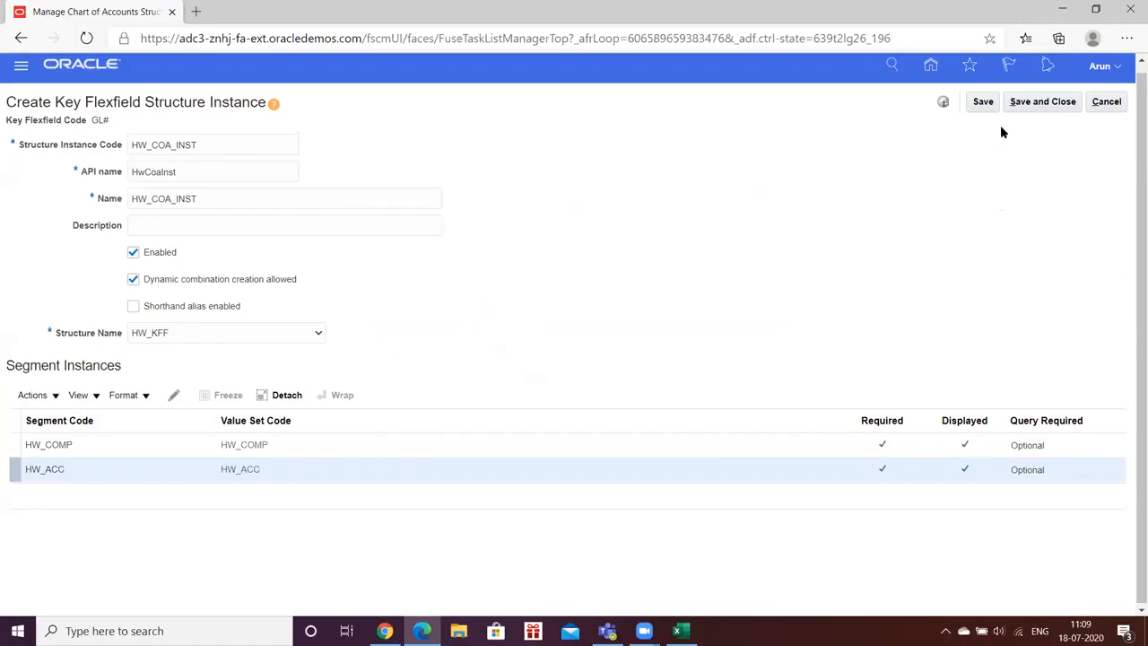
click(1018, 104)
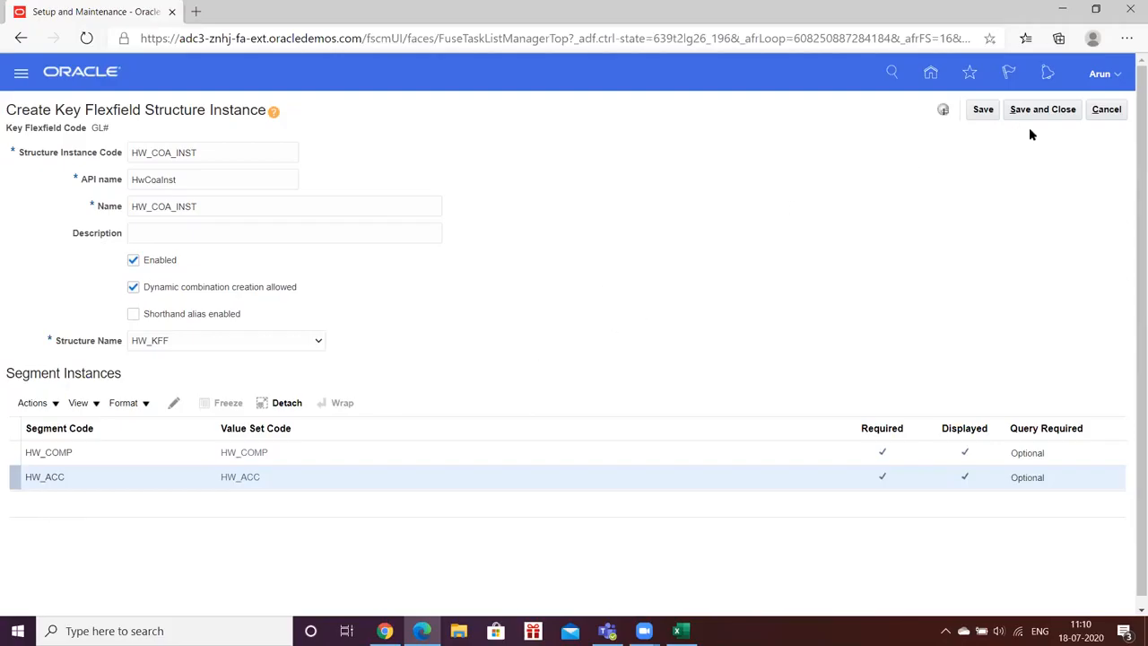
click(1052, 113)
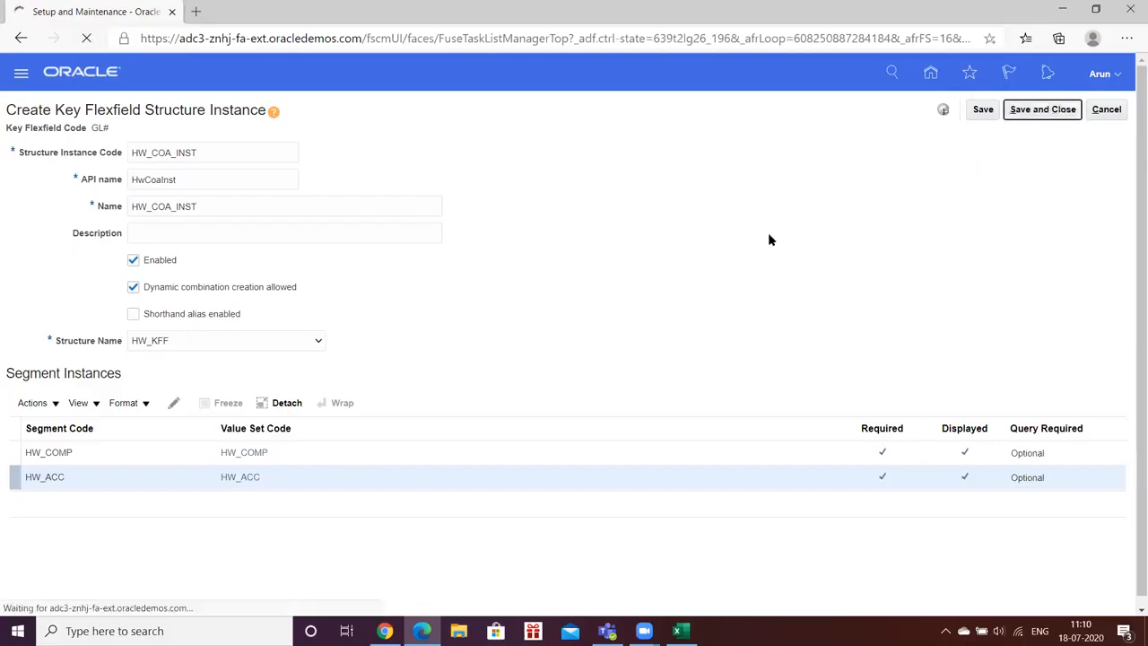
click(1022, 109)
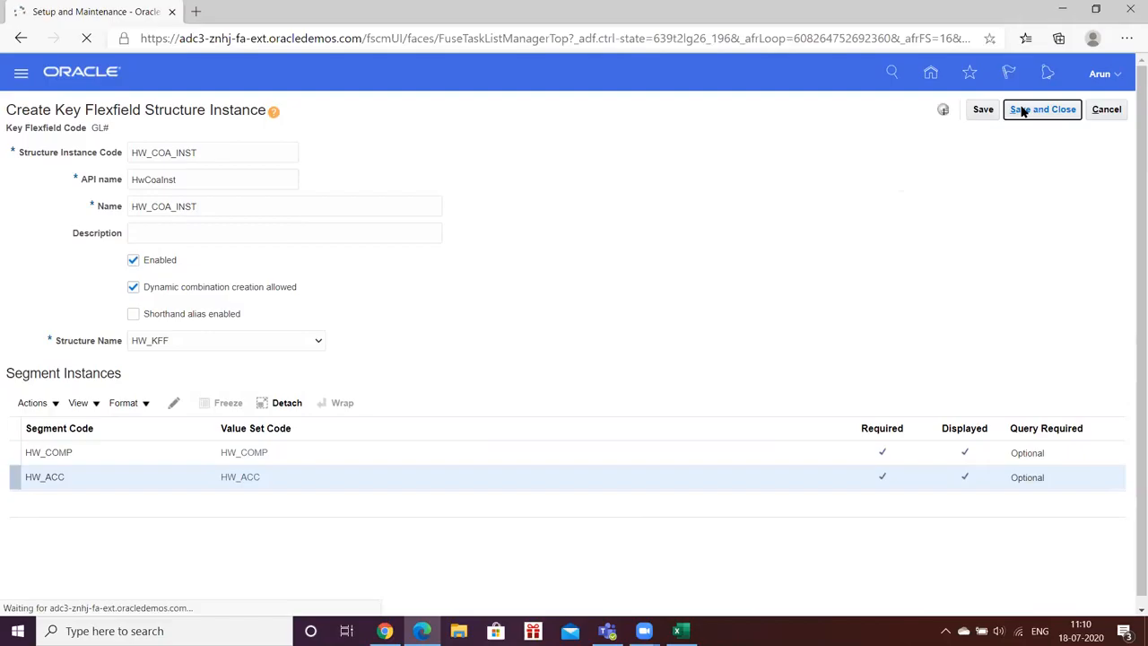
click(1096, 109)
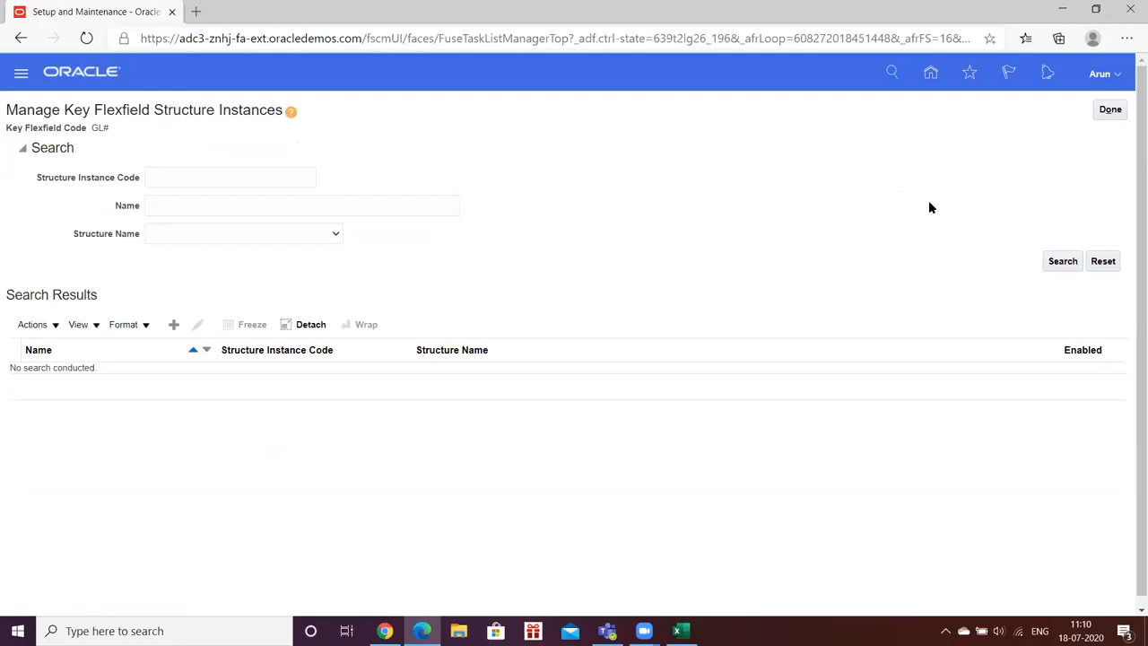
- Search the structure instances by the code hw and again by HW
click(169, 174)
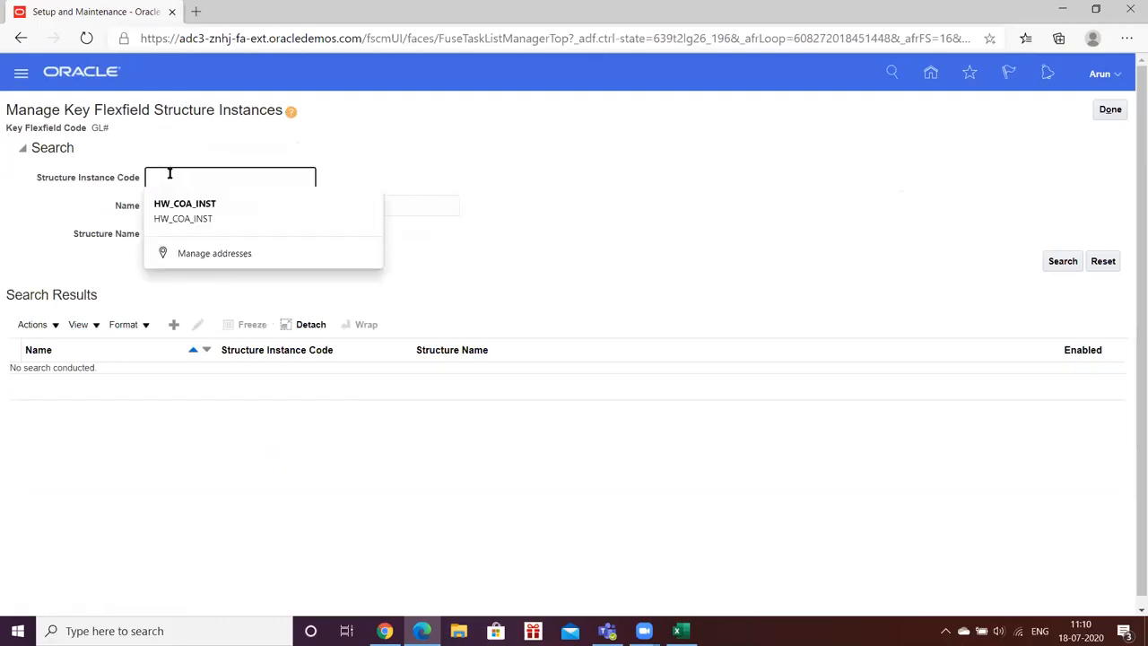
text(hw)
key(Return)
click(1061, 261)
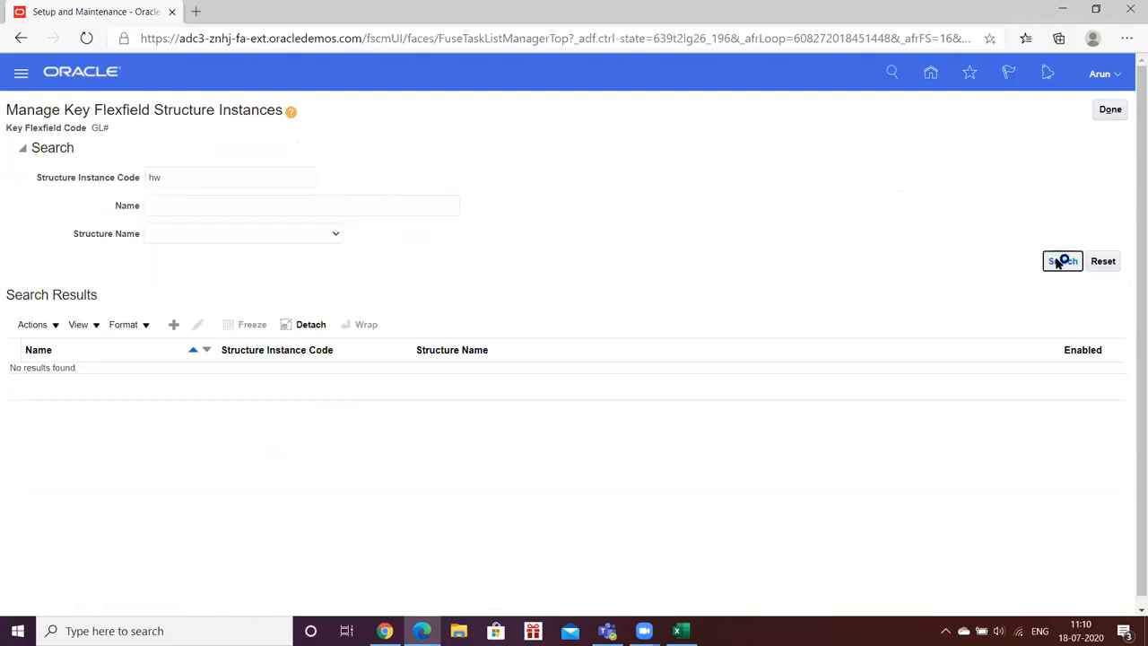
click(197, 176)
key(BackSpace)
key(BackSpace)
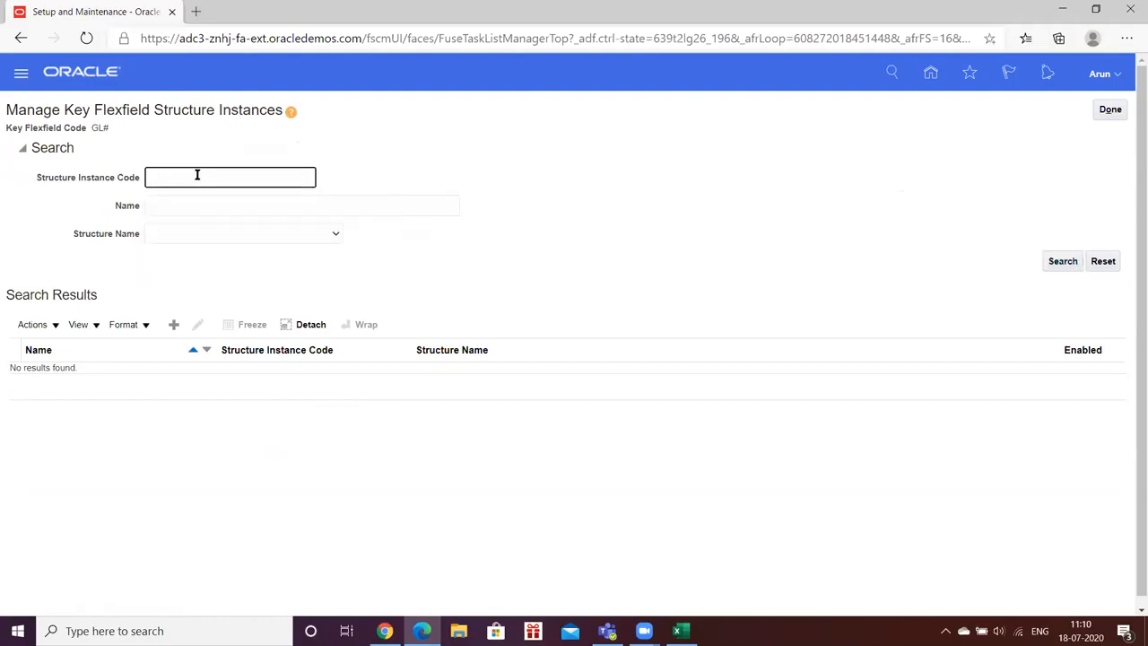
text(HW)
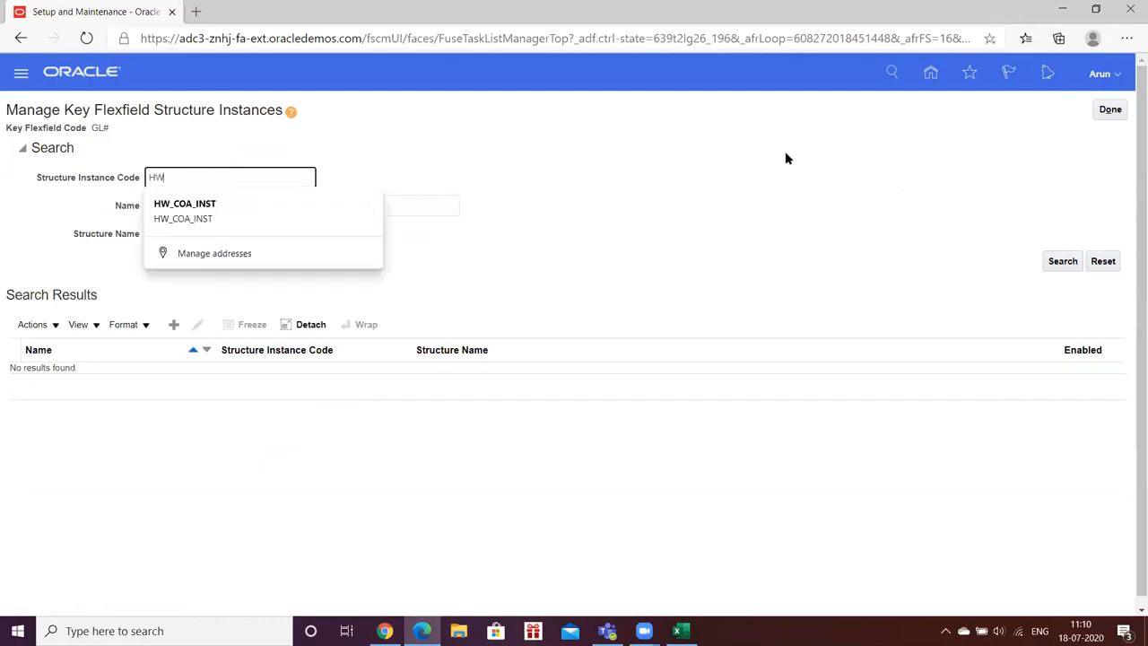
click(1062, 261)
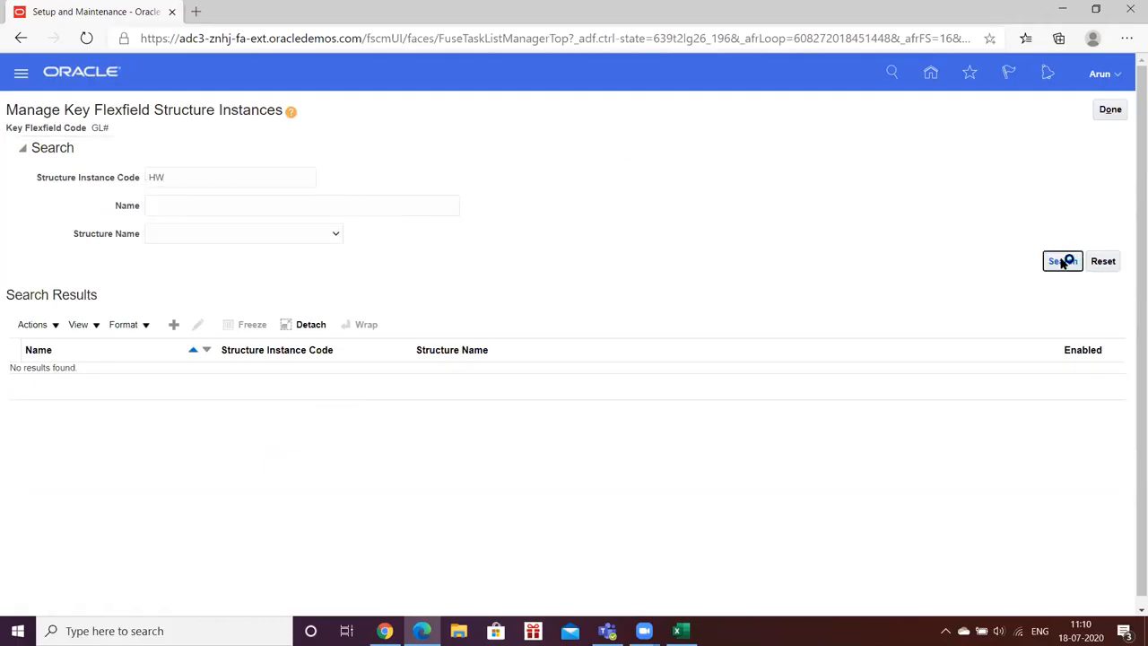
- Search the structure instances by the code HW_COA, and again with HW_COA_INST as both code and name
click(192, 178)
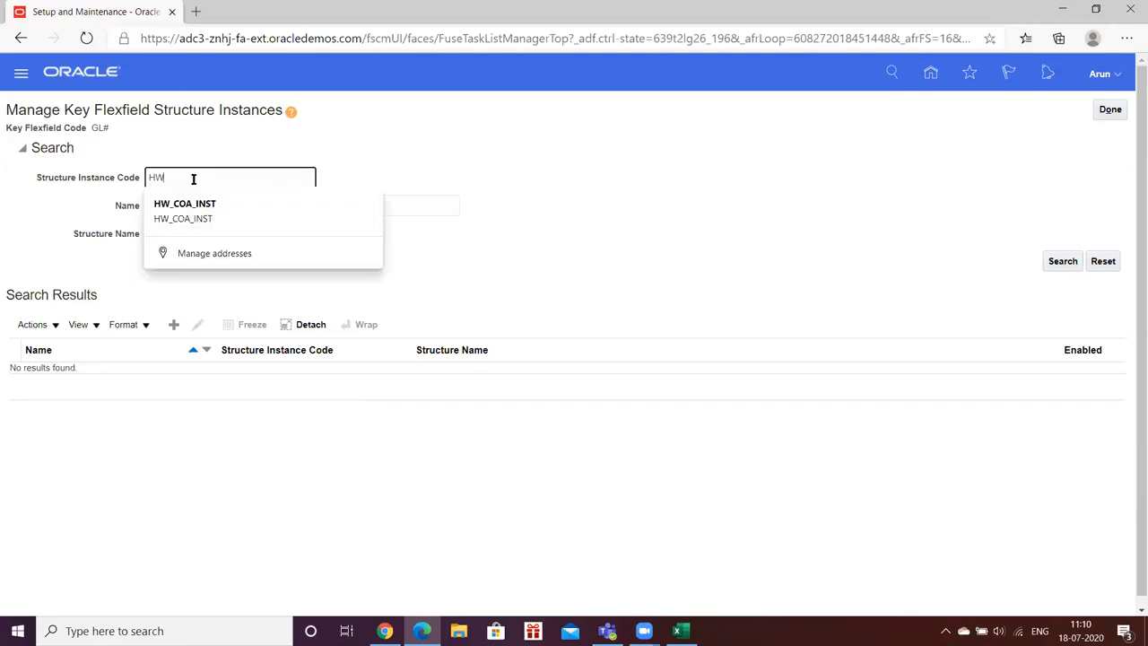
text(HW_COA)
click(1058, 261)
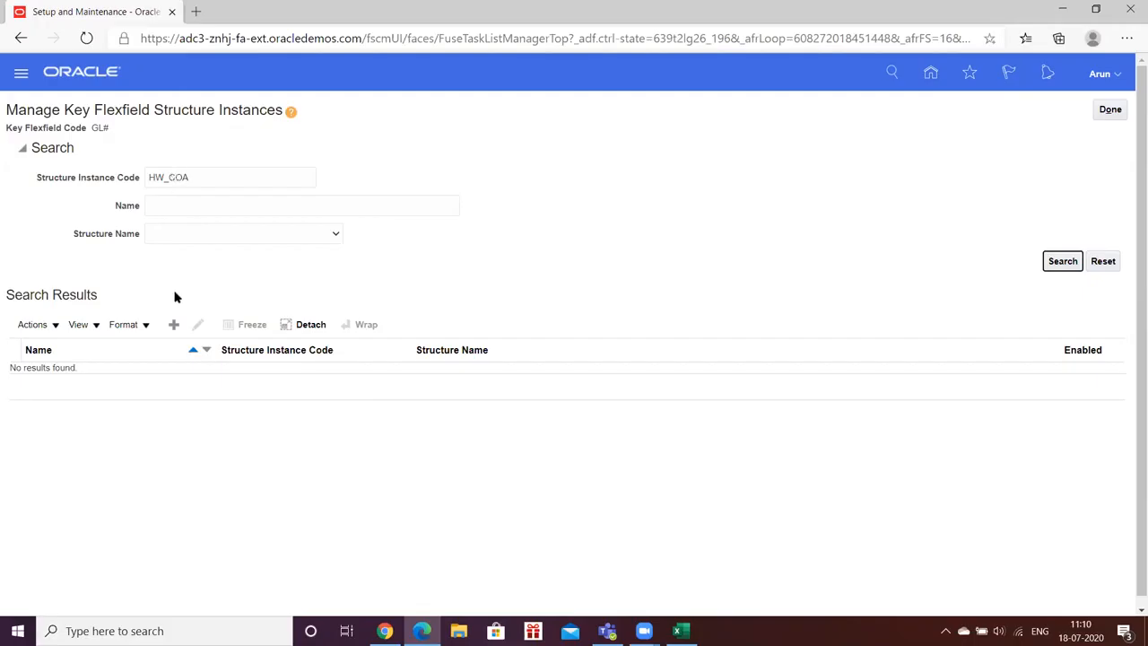
click(202, 179)
text(_INST)
click(194, 217)
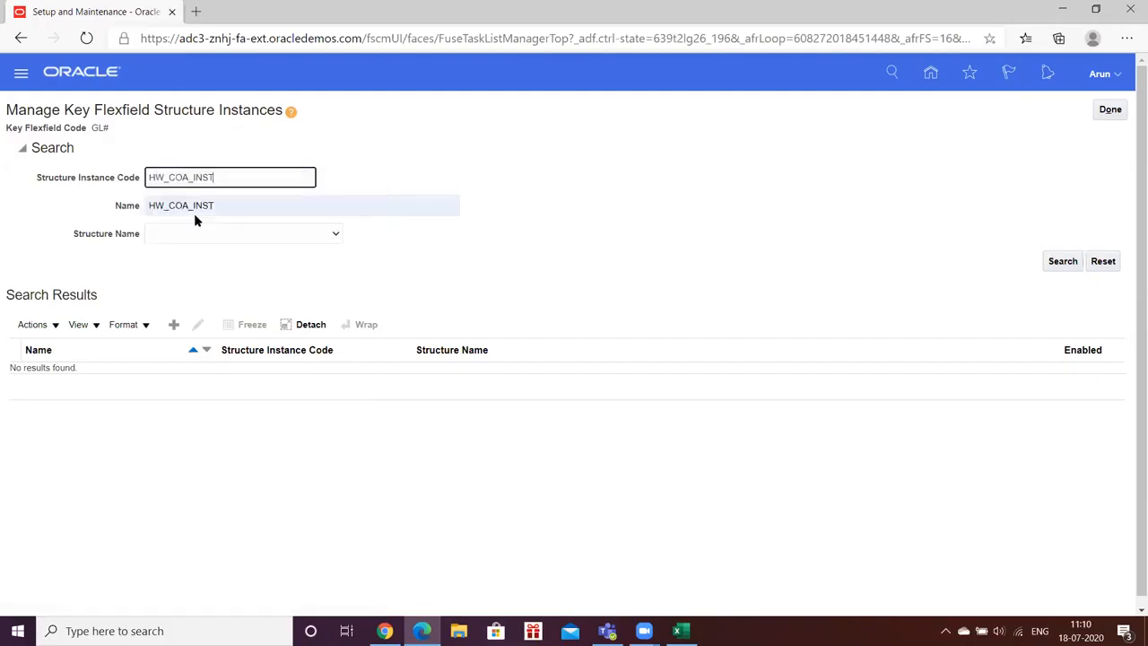
click(1064, 262)
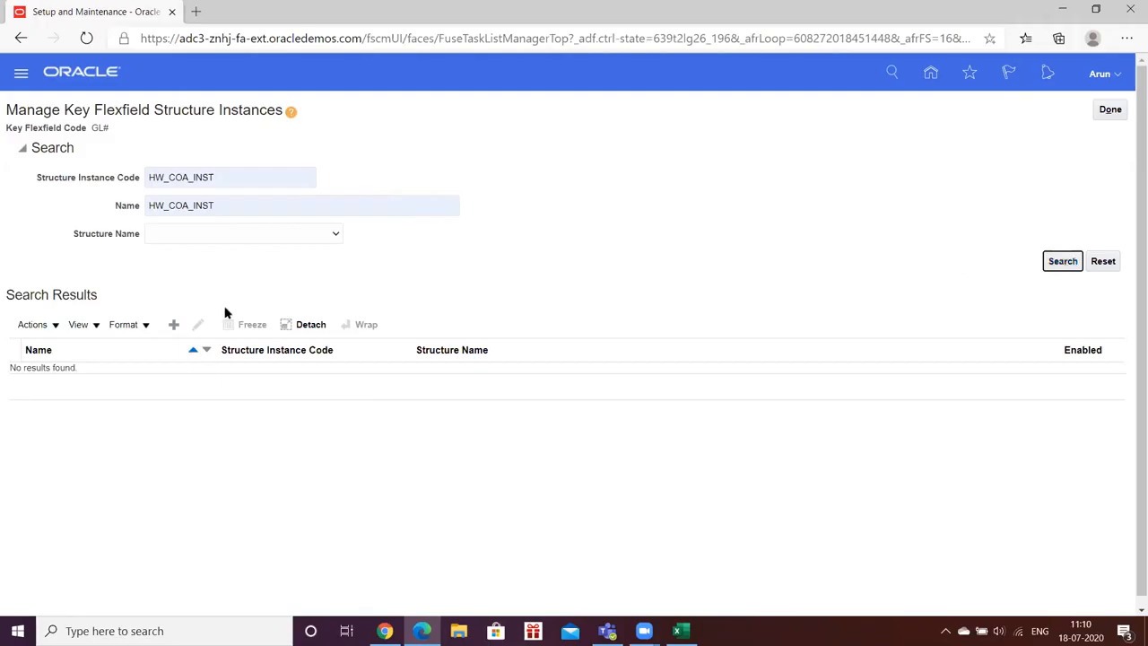
- Start a new structure instance with code and name HW_COA_INST, API name HwCoaInst and structure HW_KFF
click(173, 324)
click(162, 149)
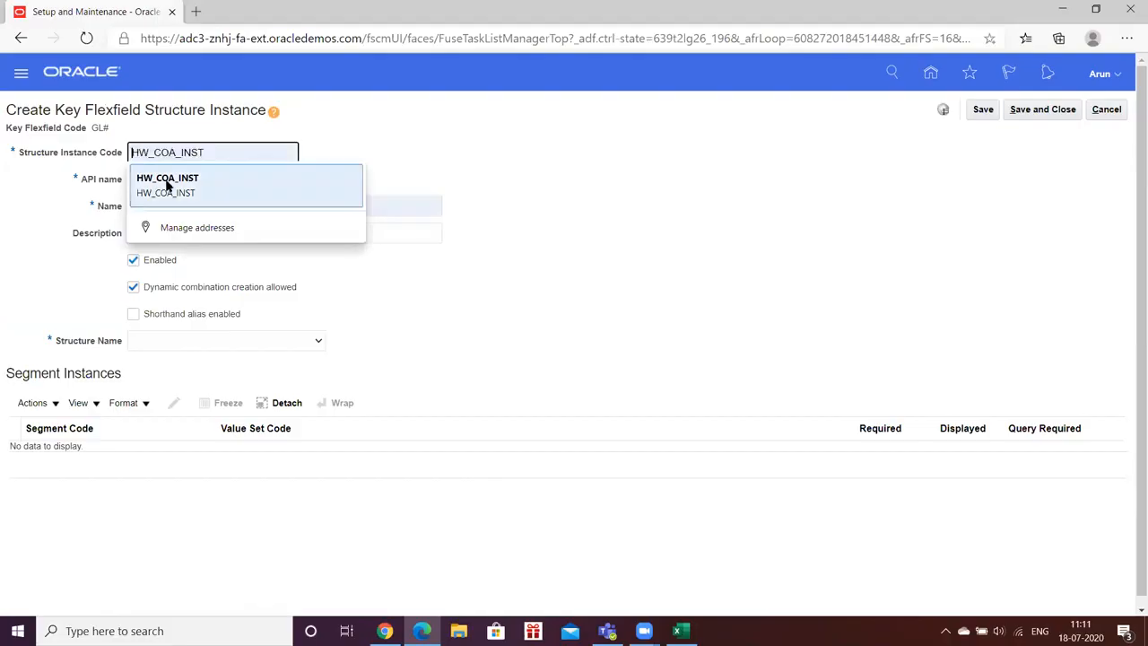
click(167, 183)
click(167, 180)
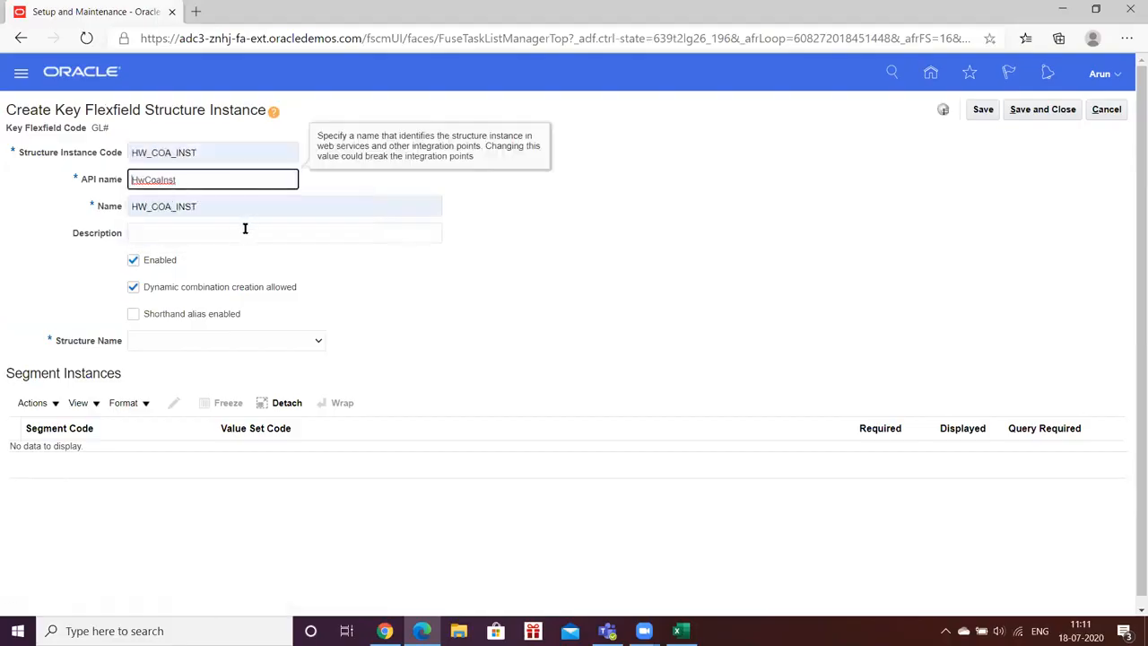
click(316, 342)
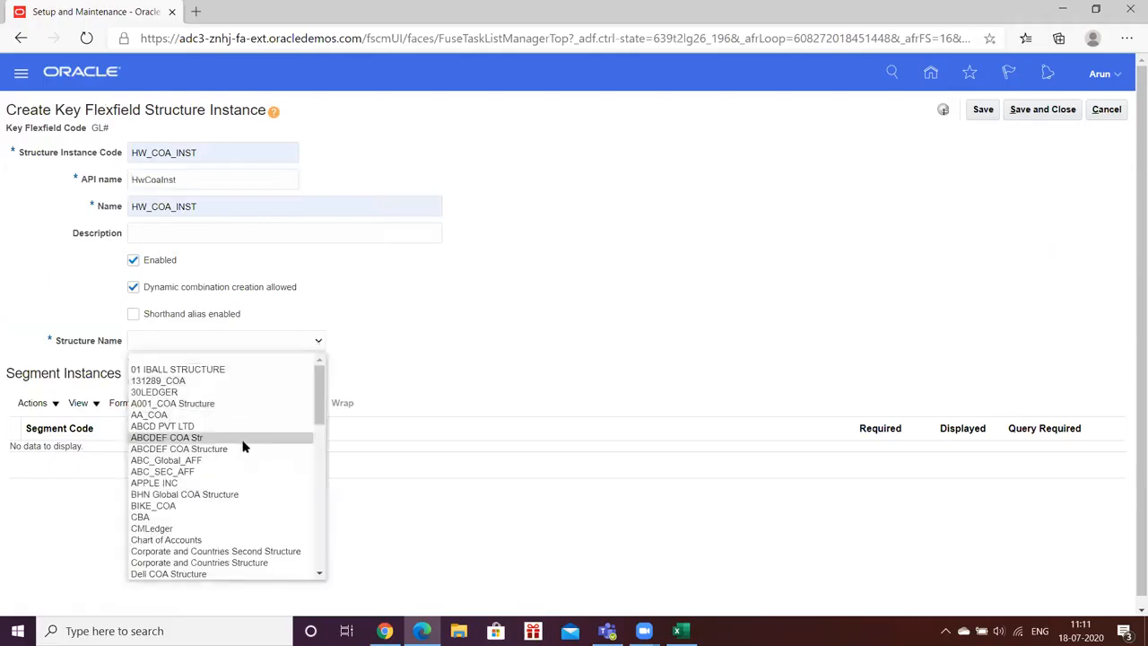
key(h)
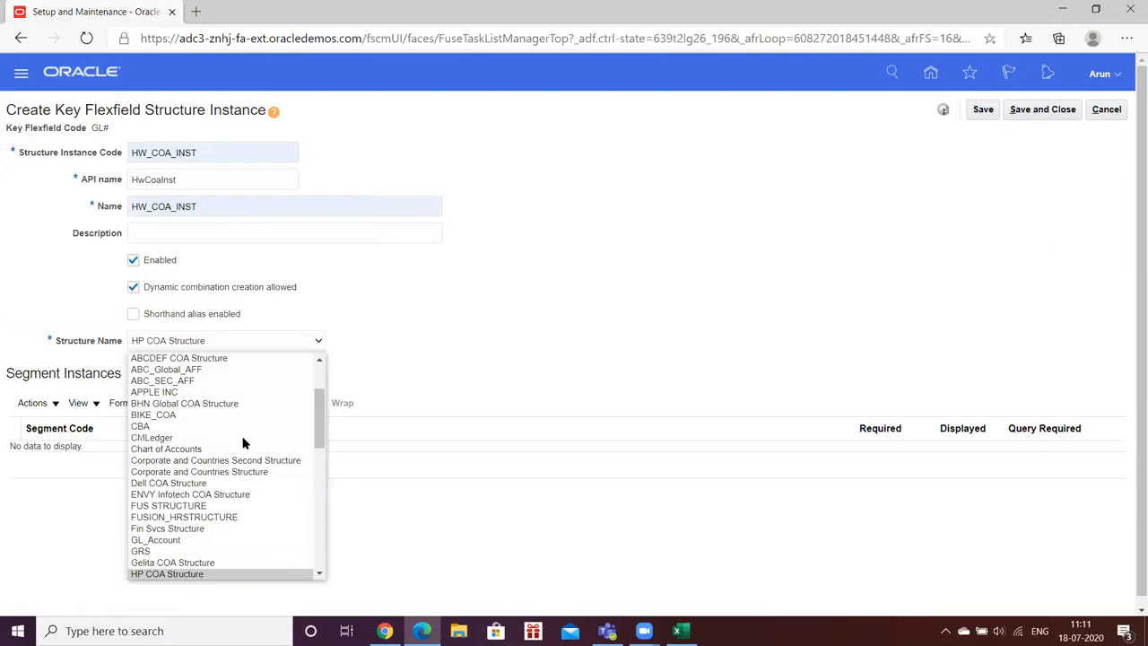
key(w)
key(Return)
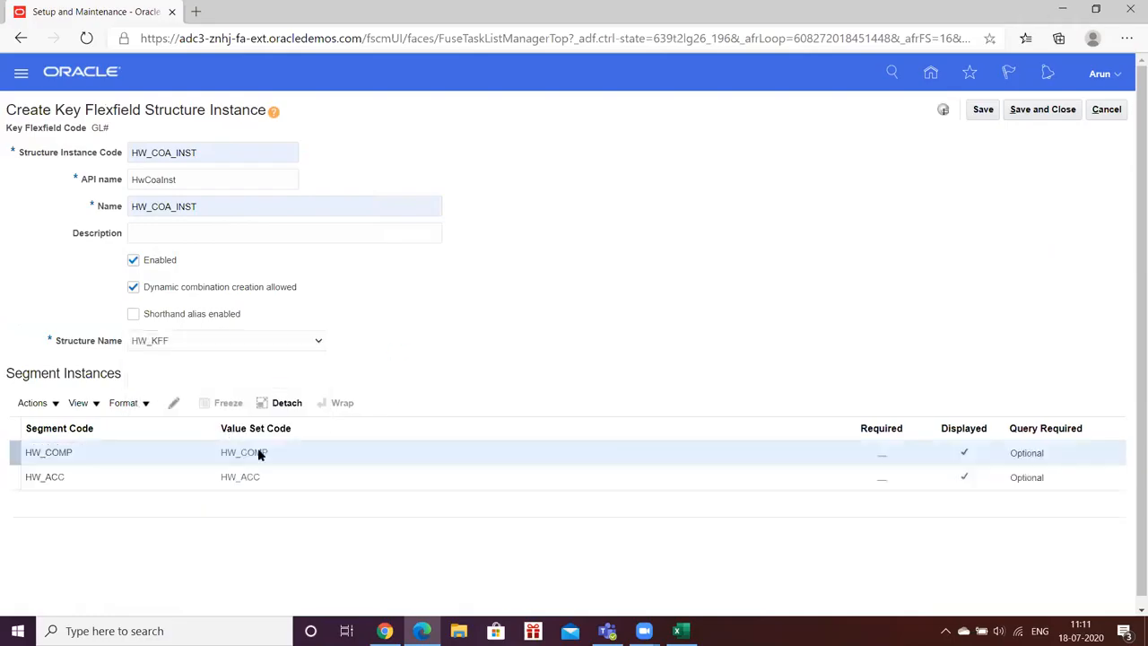
- Make the HW_COMP segment required in the new HW_COA_INST structure instance
click(129, 449)
click(177, 403)
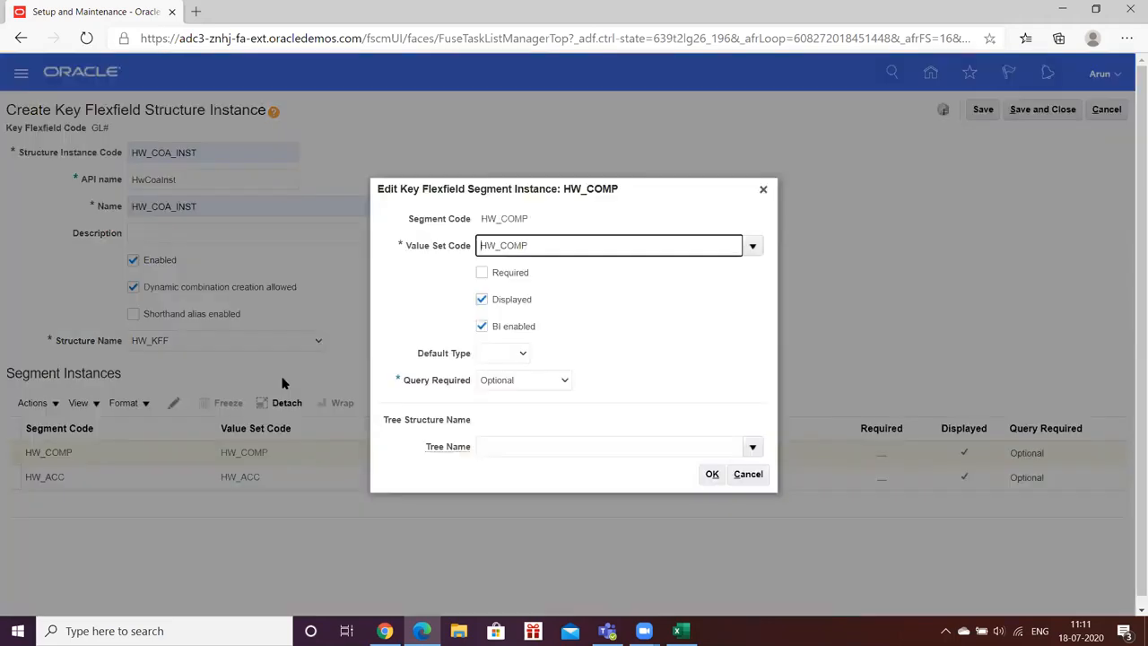
click(481, 274)
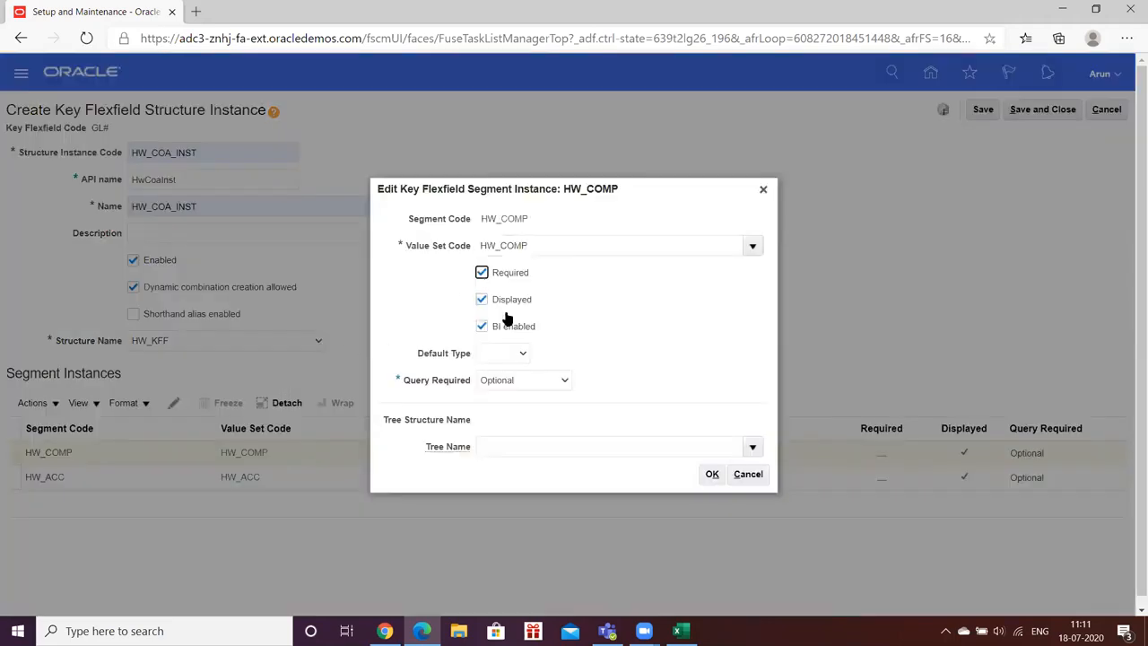
click(711, 474)
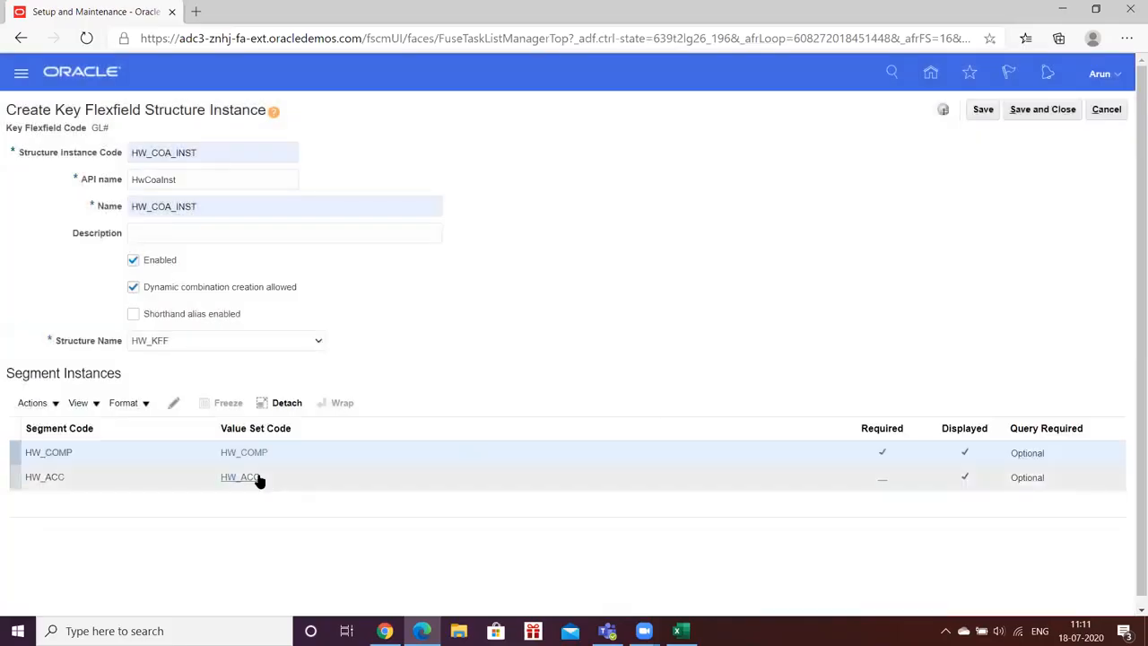
- Make the HW_ACC segment required in the new HW_COA_INST structure instance
click(257, 476)
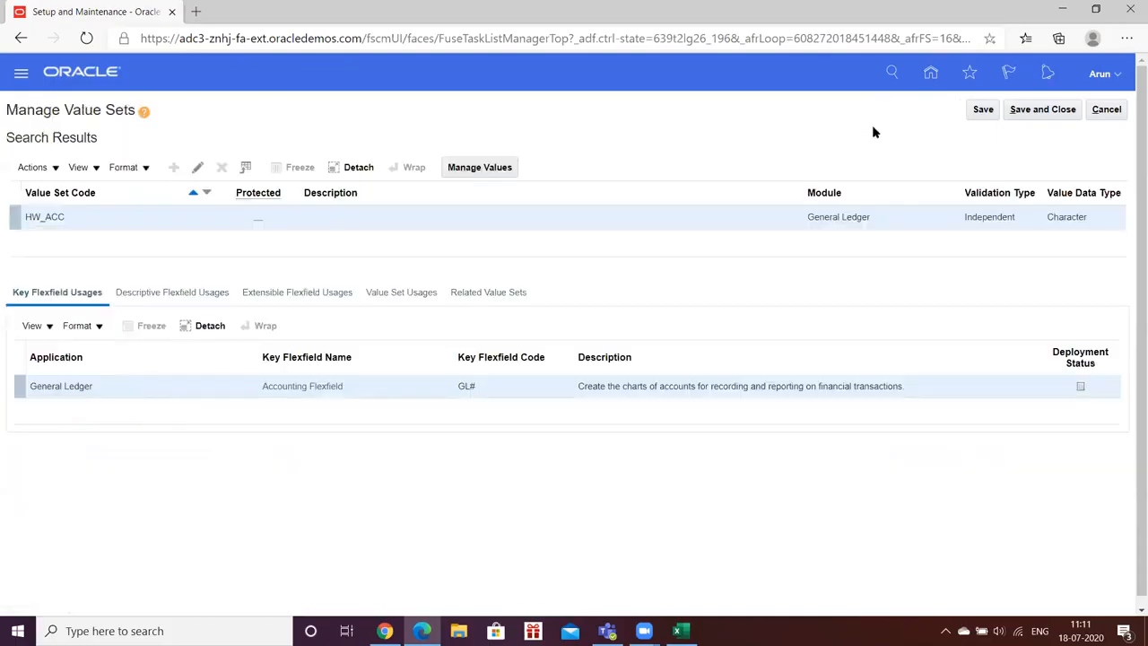
click(1120, 109)
click(161, 484)
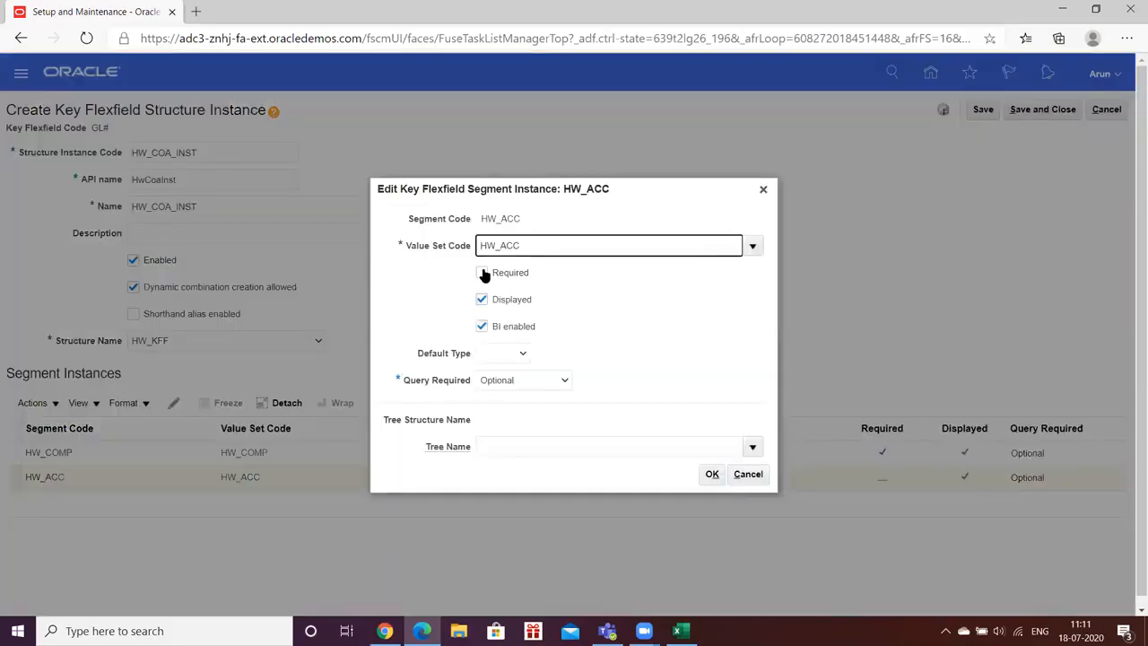
click(481, 271)
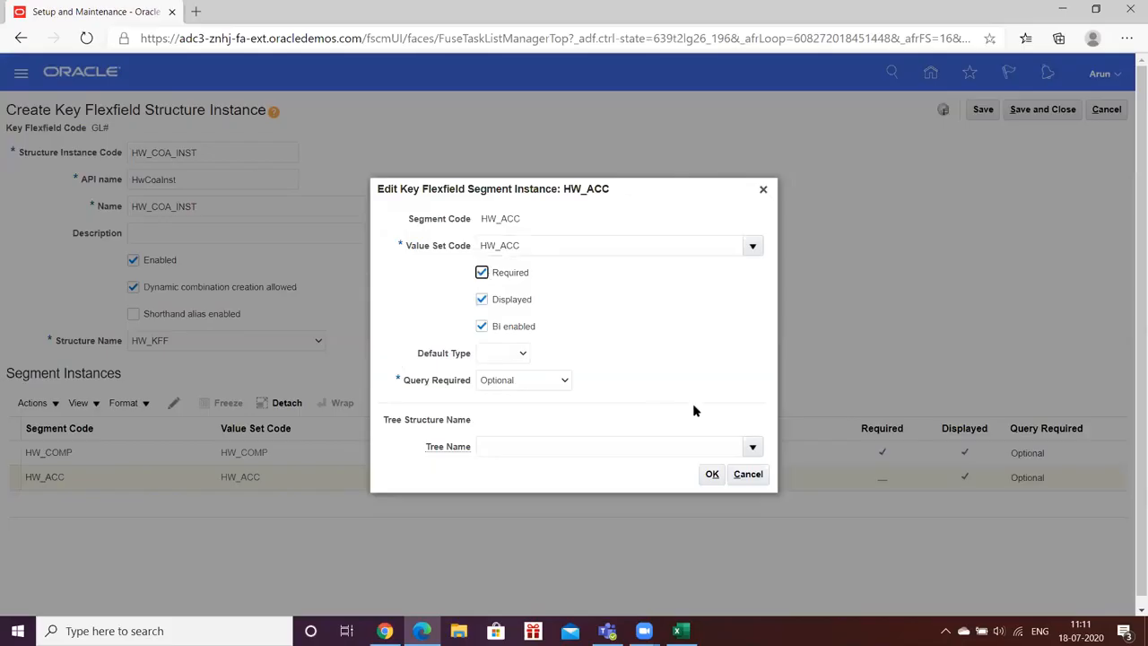
click(709, 476)
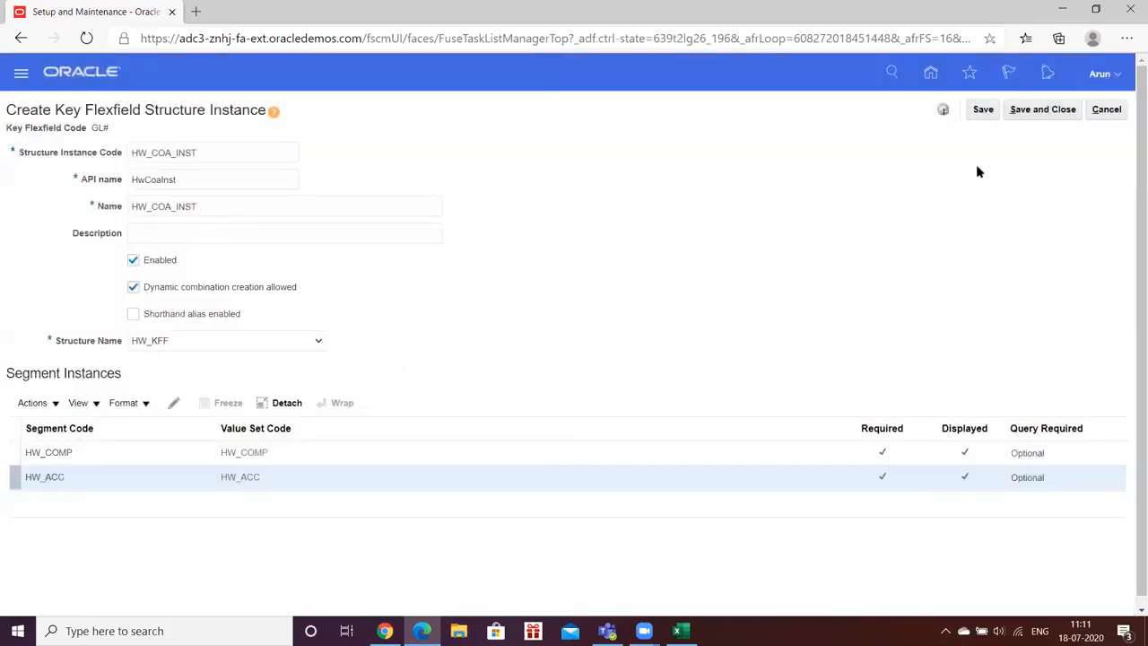
- Try twice to save the new HW_COA_INST structure instance, and cancel its creation
click(982, 109)
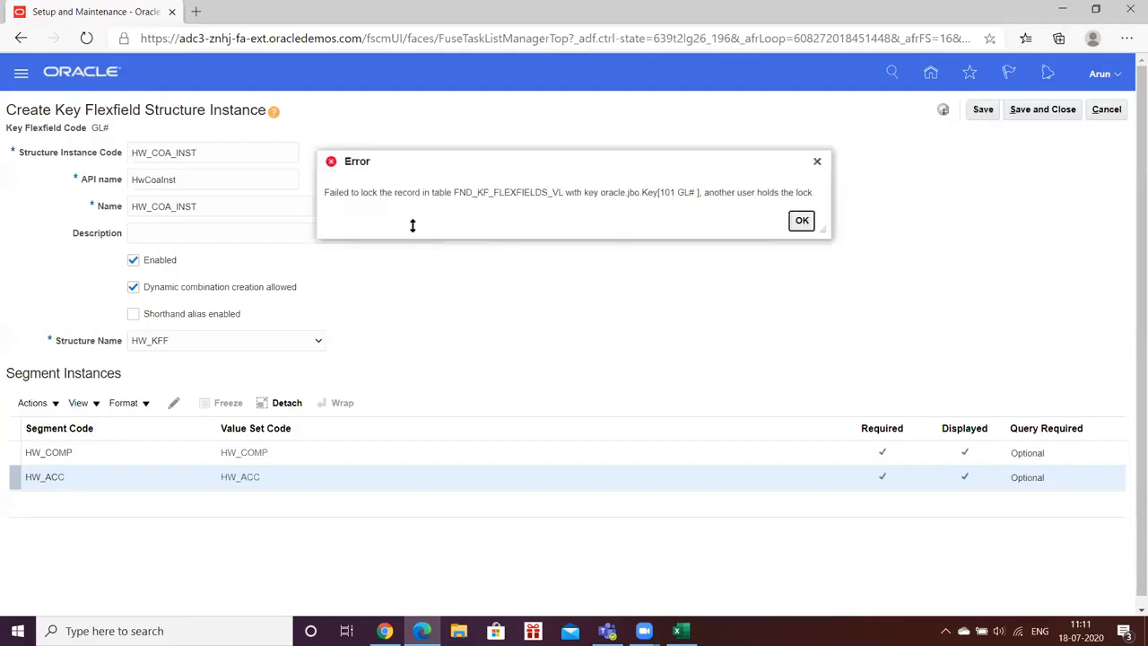
drag(454, 194, 645, 189)
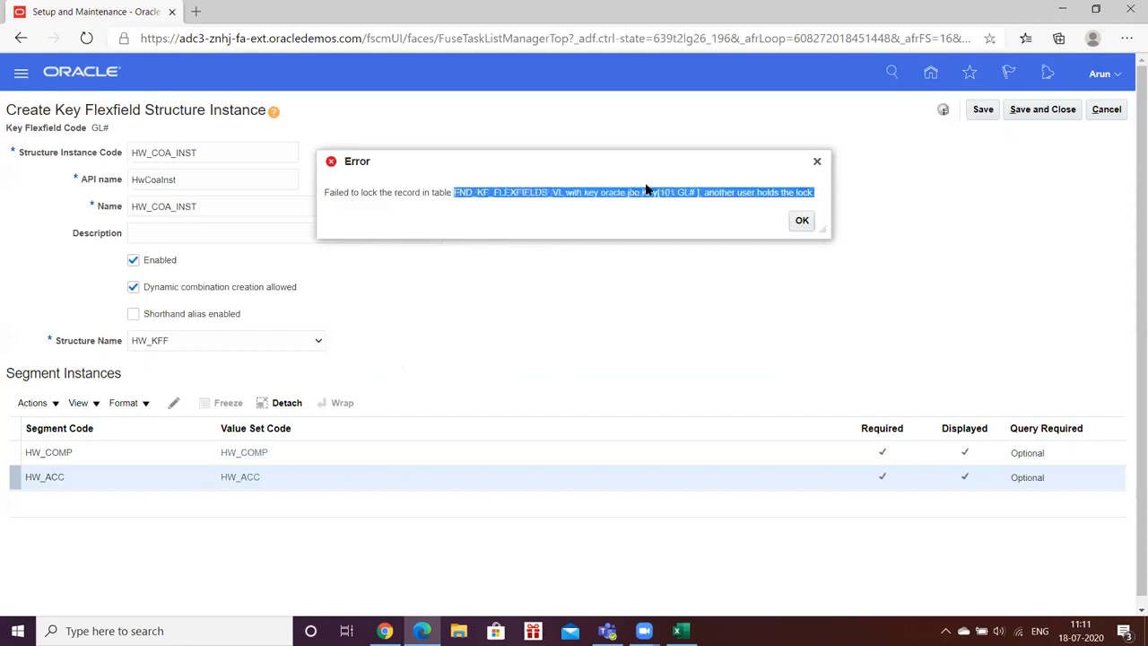
drag(764, 205, 812, 192)
click(736, 213)
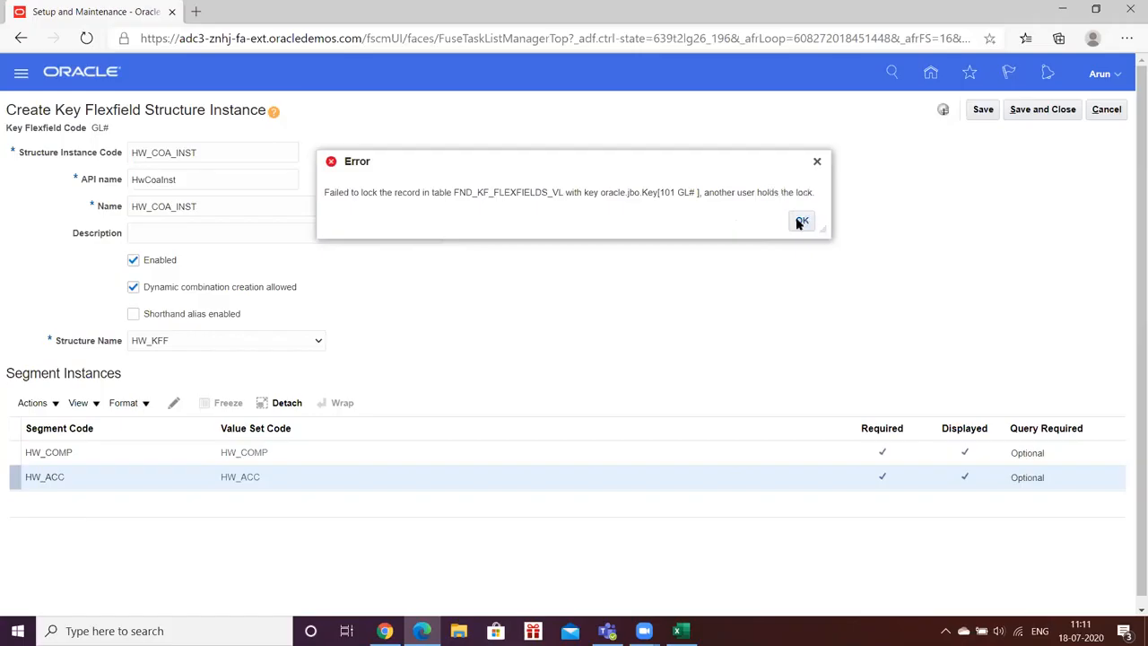
click(795, 218)
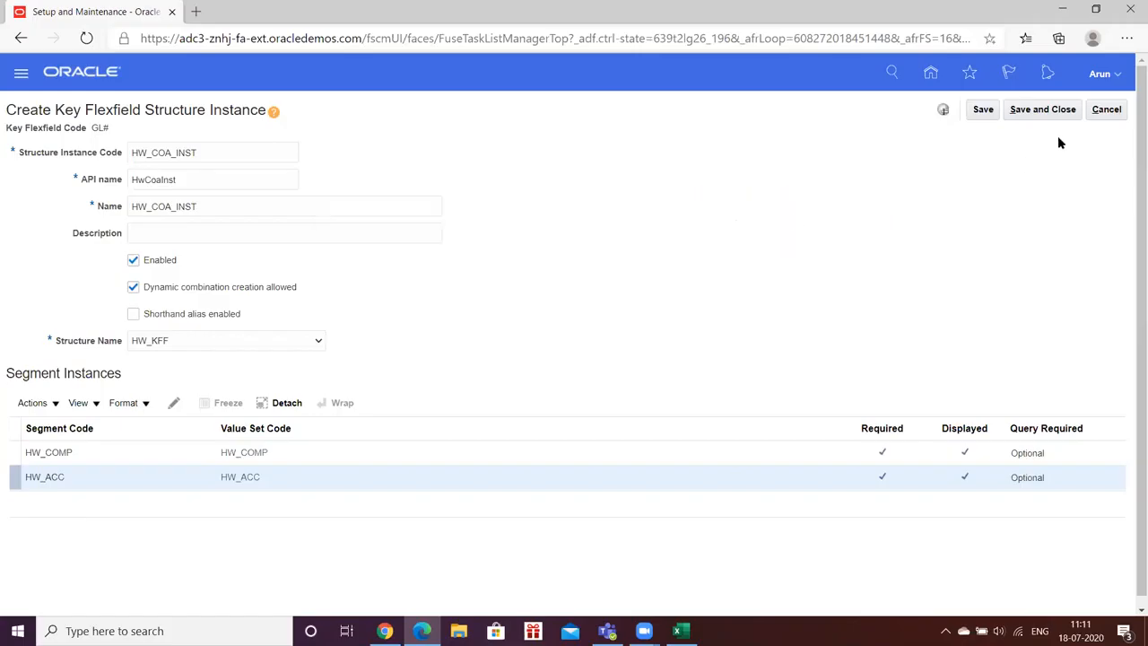
click(983, 112)
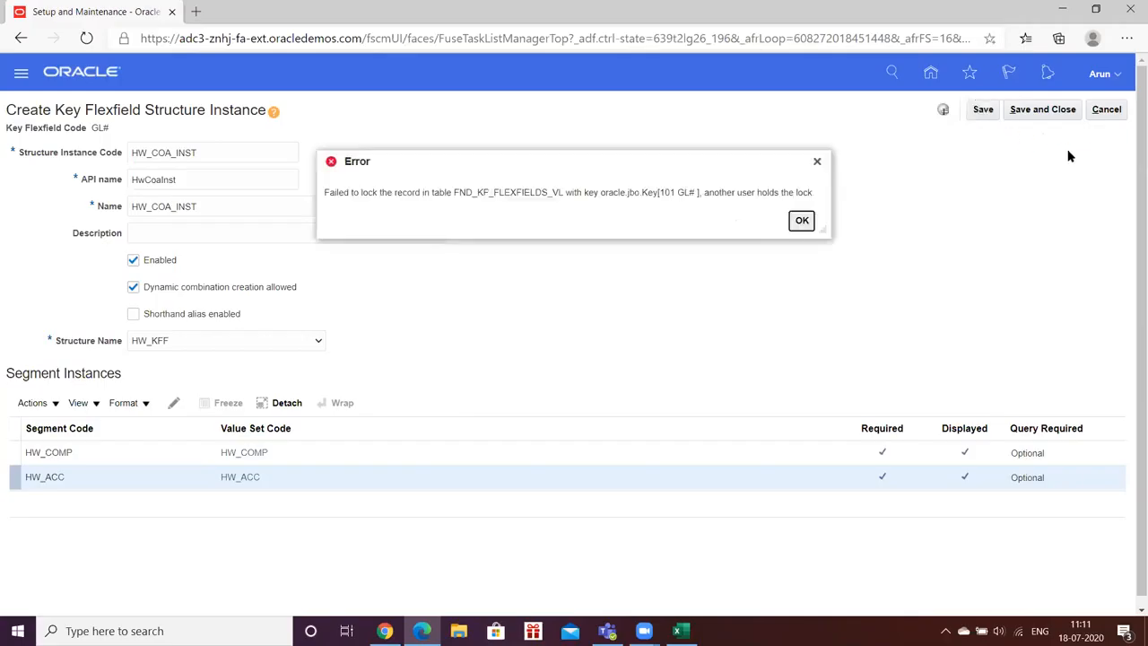
click(800, 221)
click(1106, 110)
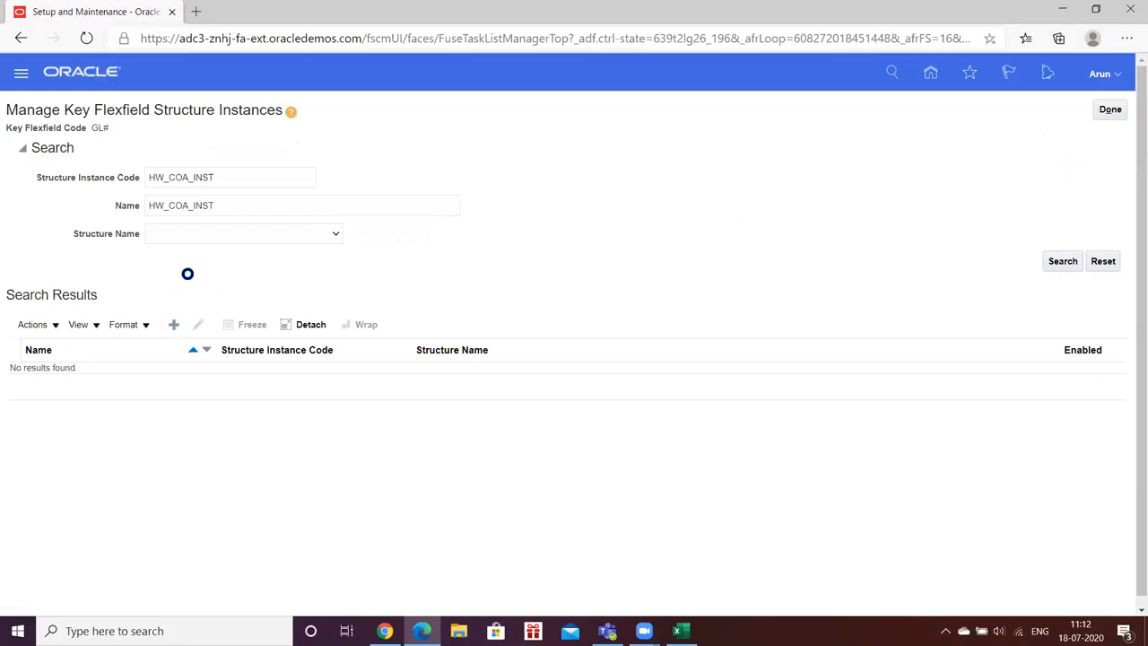
- Start a new structure instance with HW_COA as its code and name and HwCoa as its API name
click(167, 153)
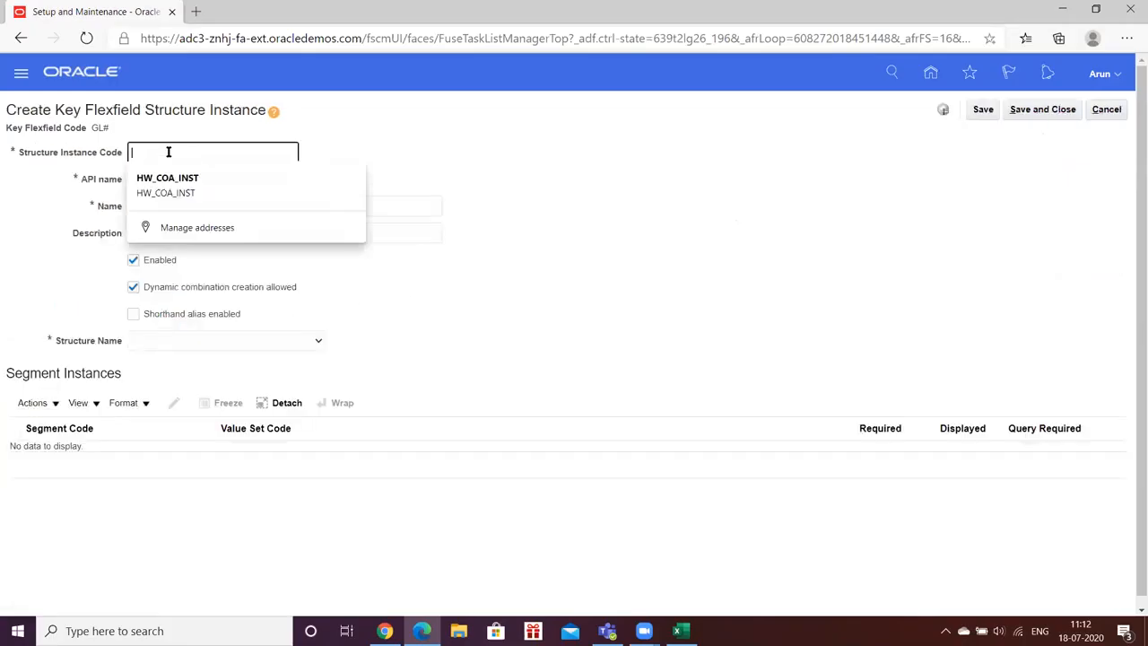
text(HW_COA)
key(Tab)
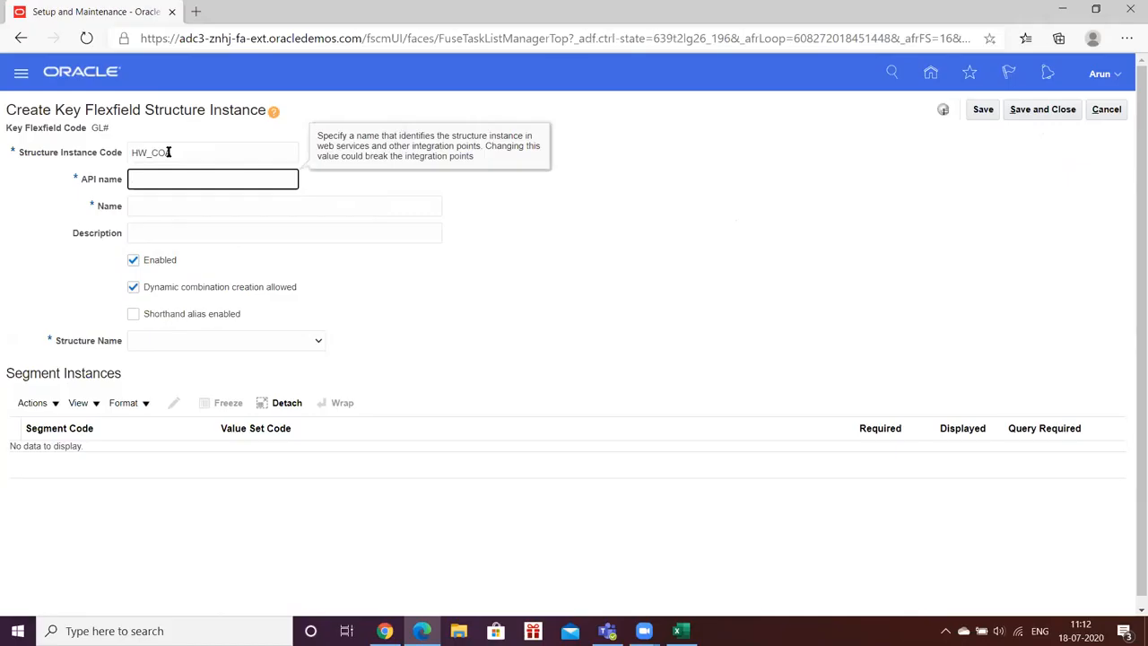
key(Tab)
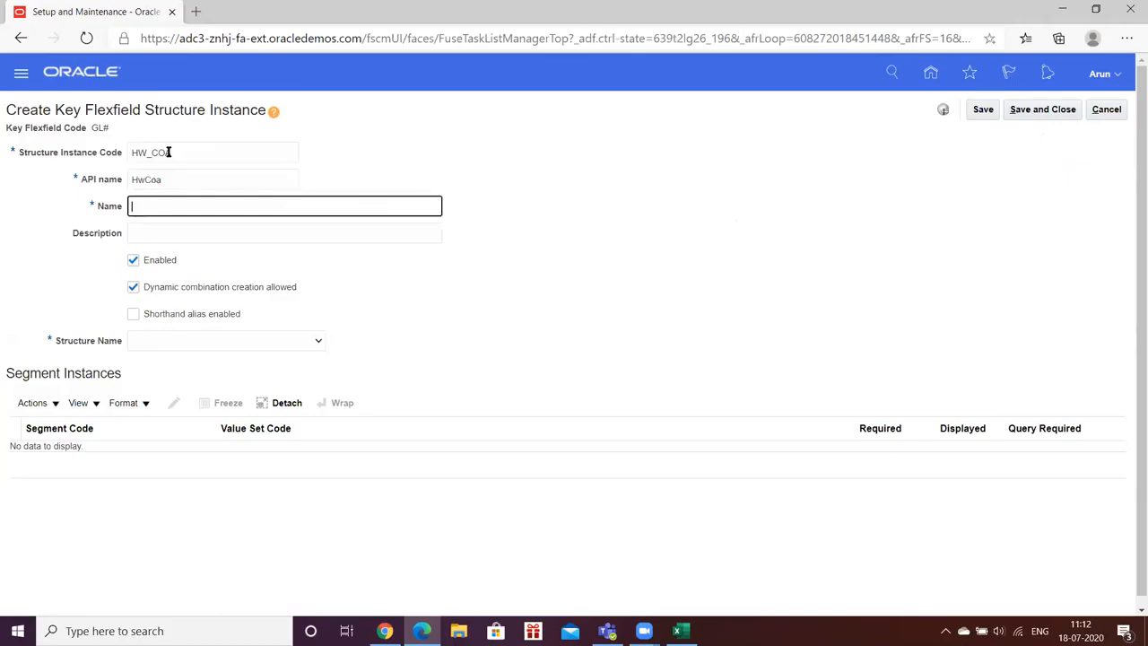
text(HW_COA)
key(Tab)
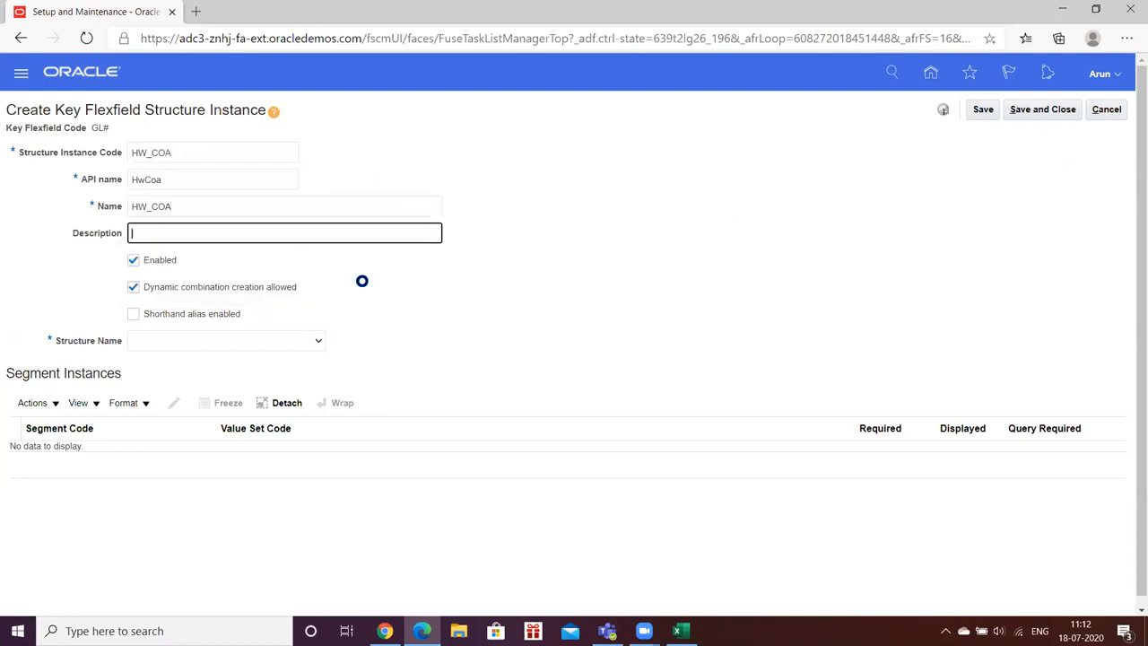
- Choose HW_KFF as the structure for the HW_COA instance
click(263, 341)
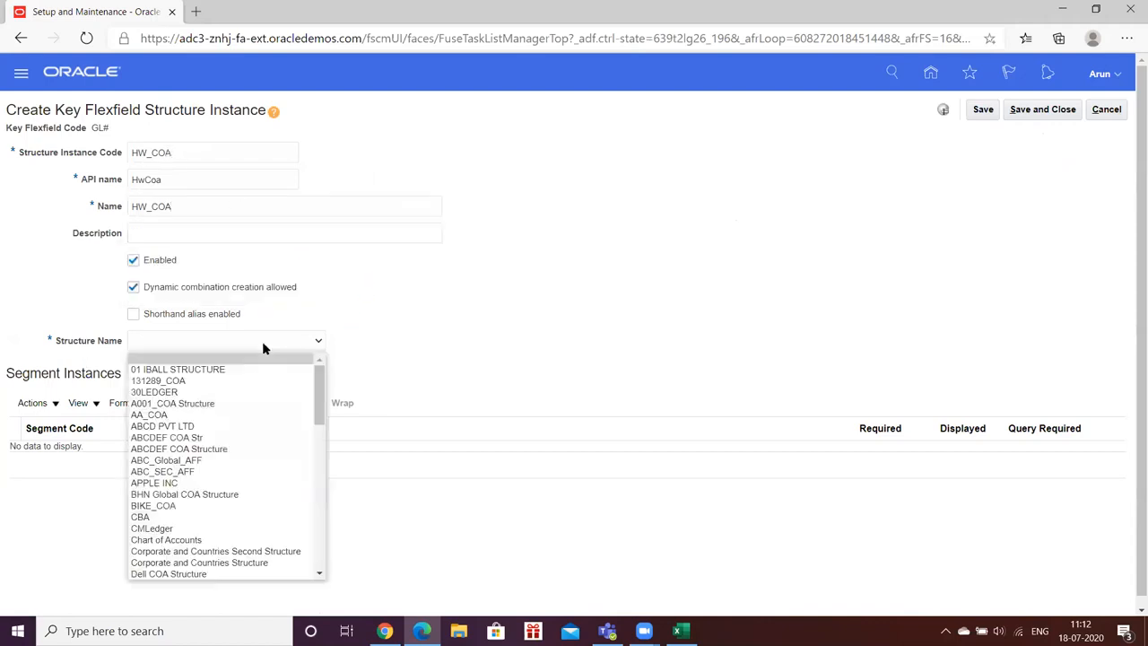
key(h)
key(h)
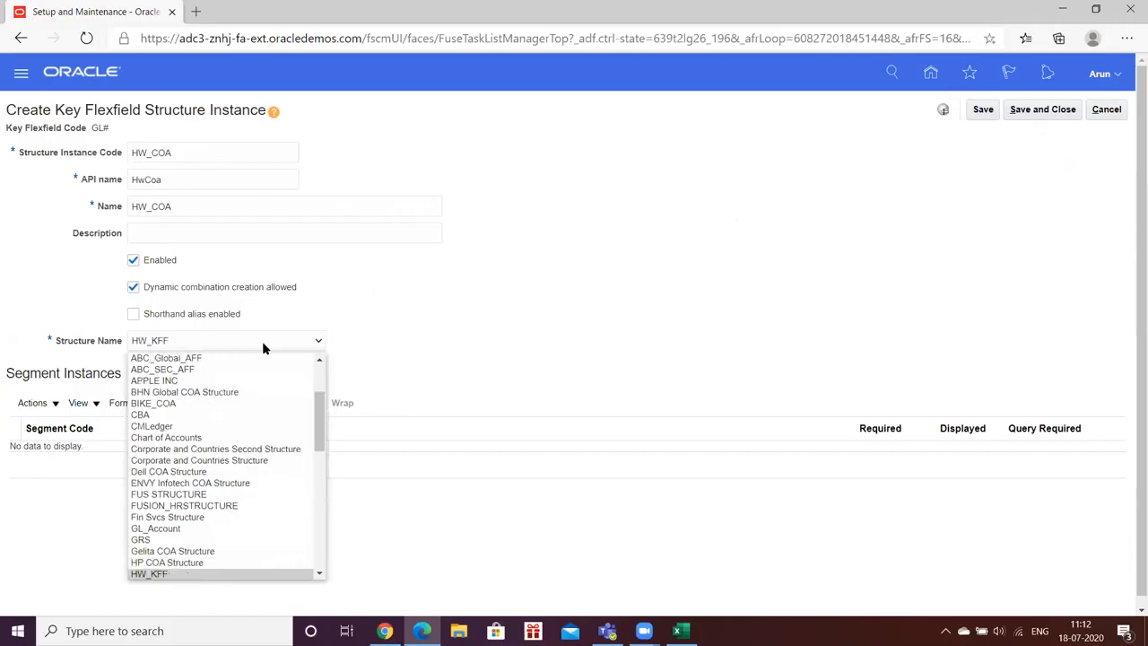
key(Return)
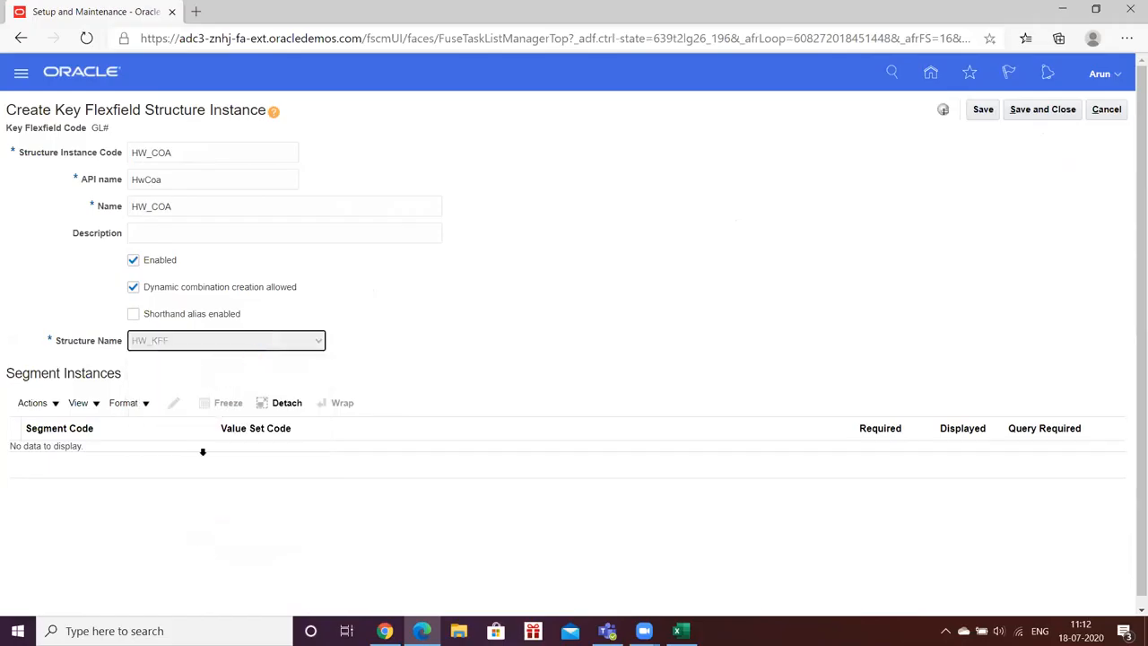
- Make the HW_COMP and HW_ACC segments required in the new HW_COA structure instance
click(153, 457)
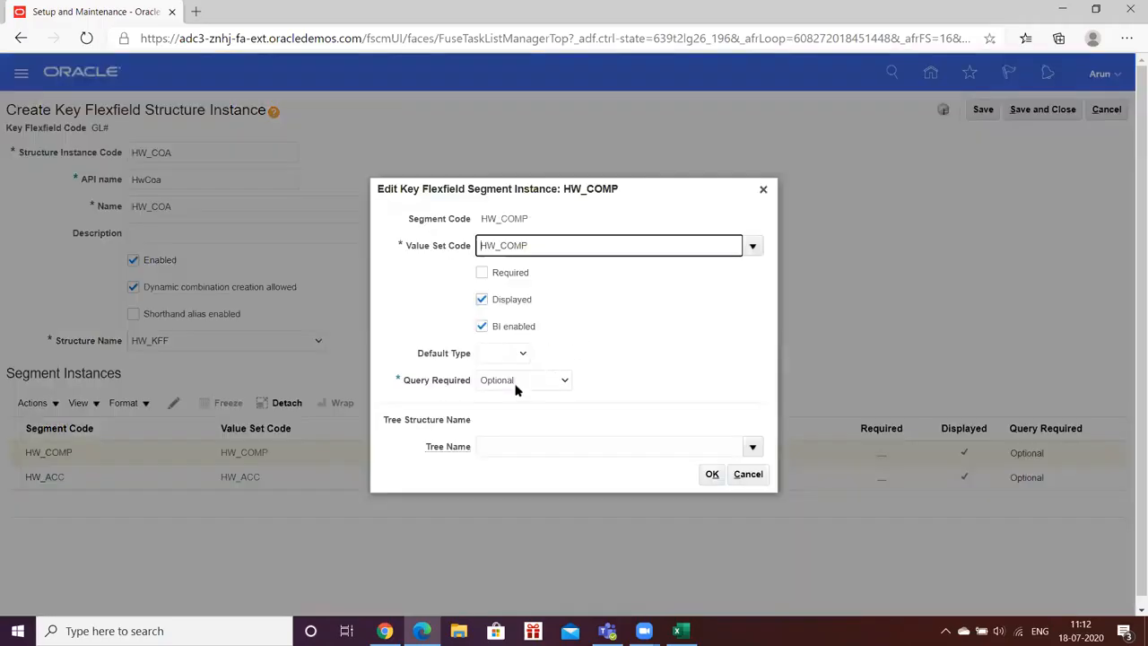
click(482, 271)
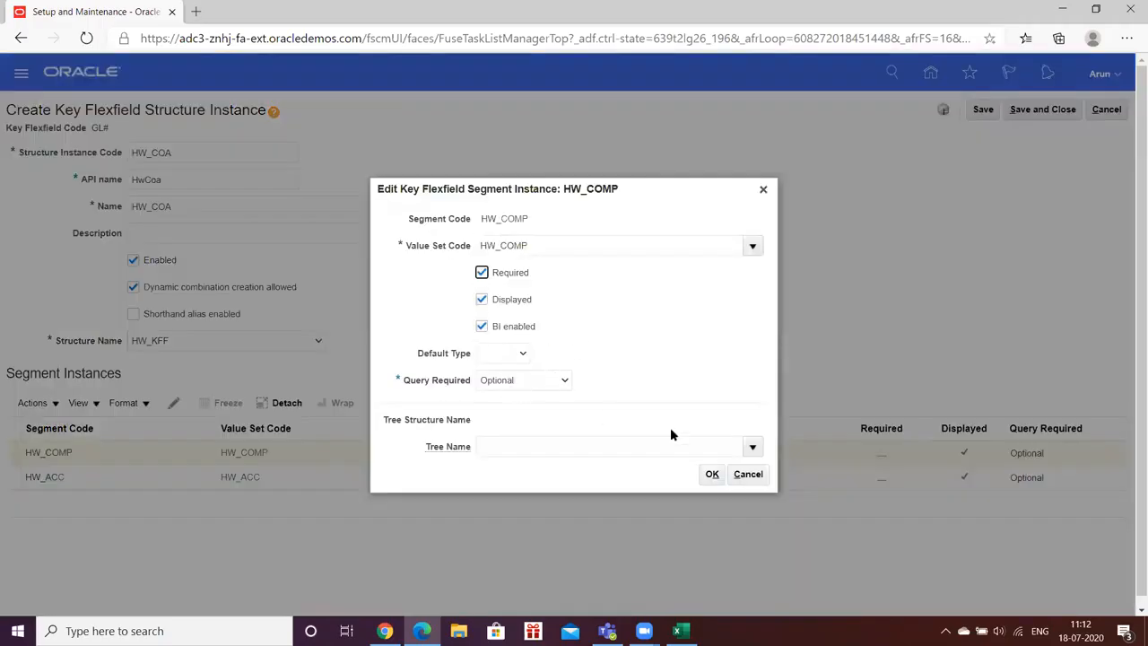
click(711, 474)
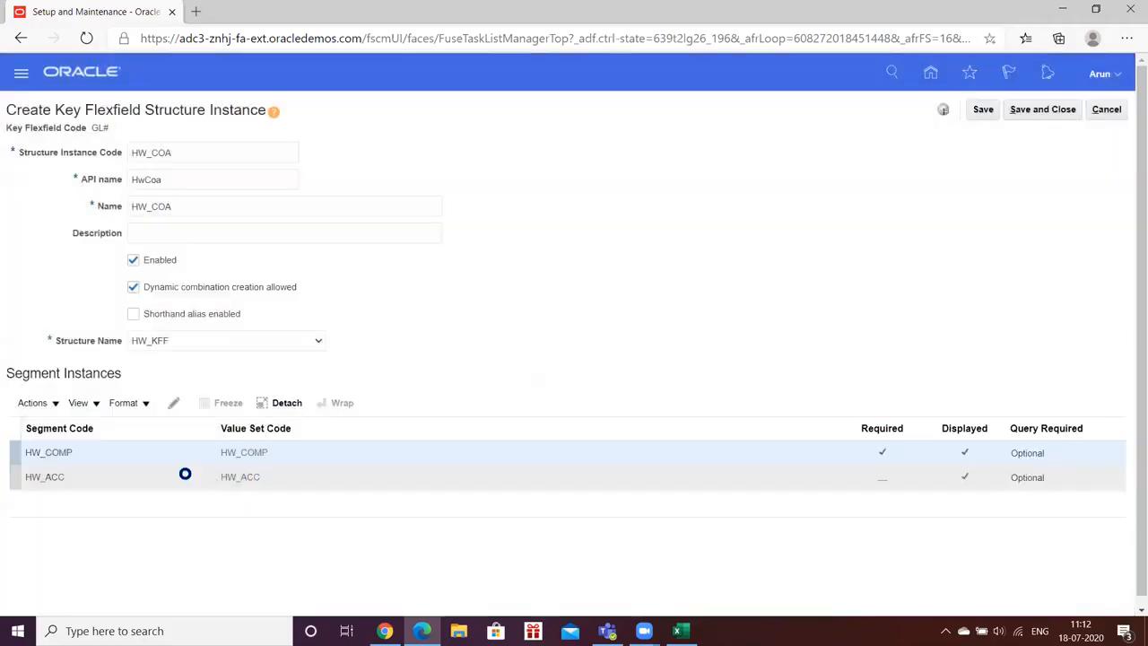
click(184, 473)
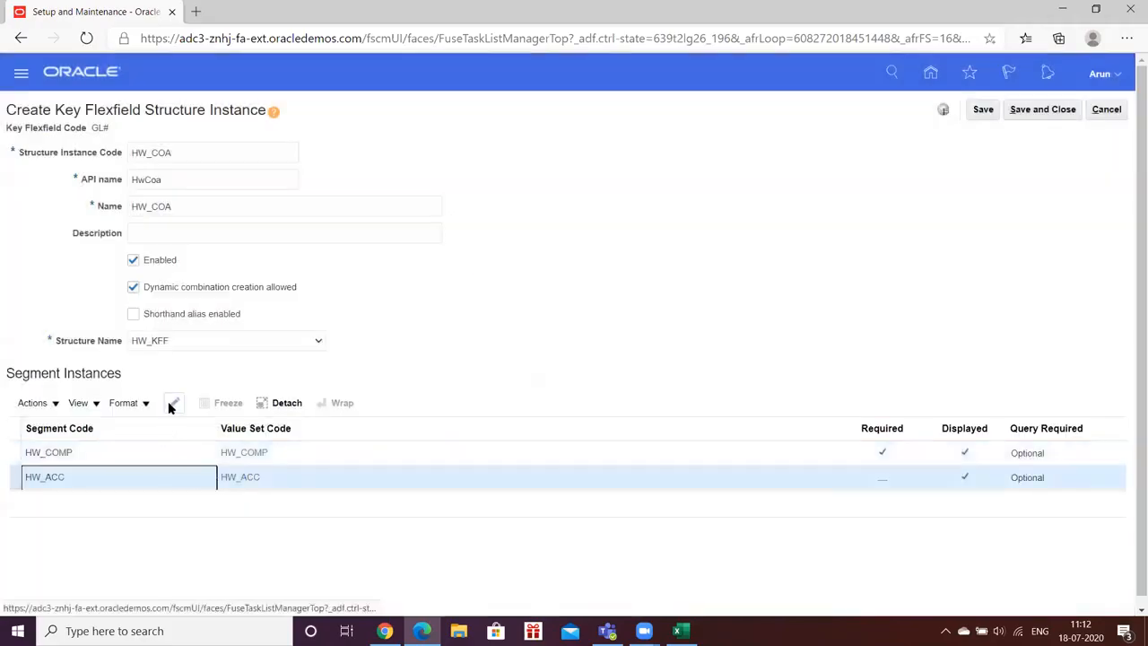
click(170, 402)
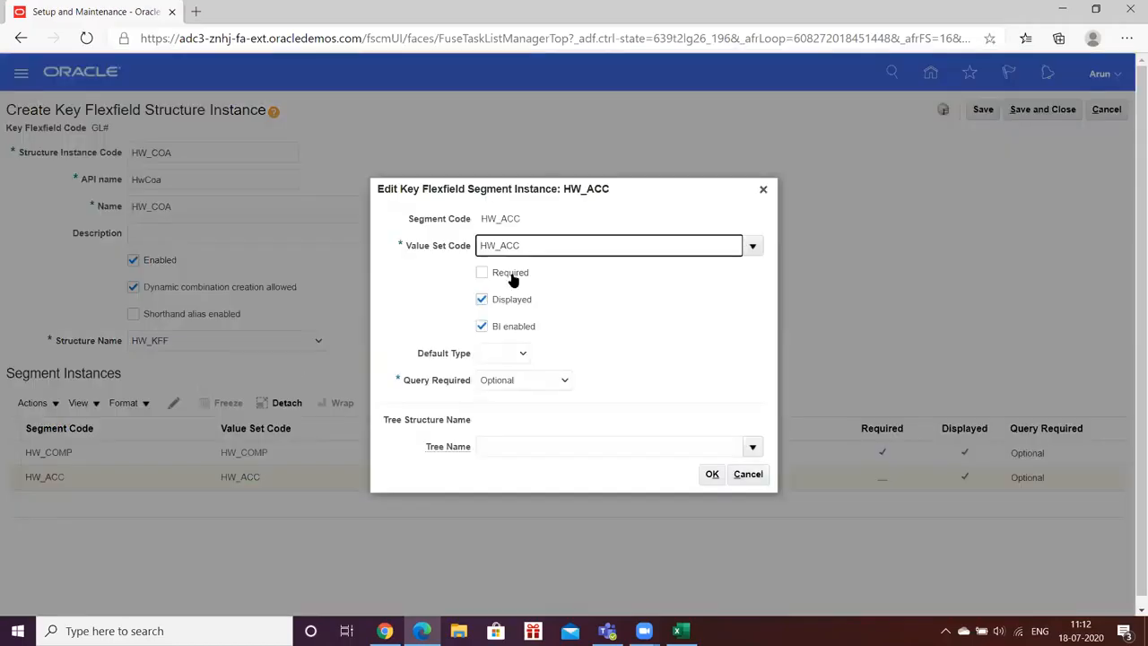
click(481, 273)
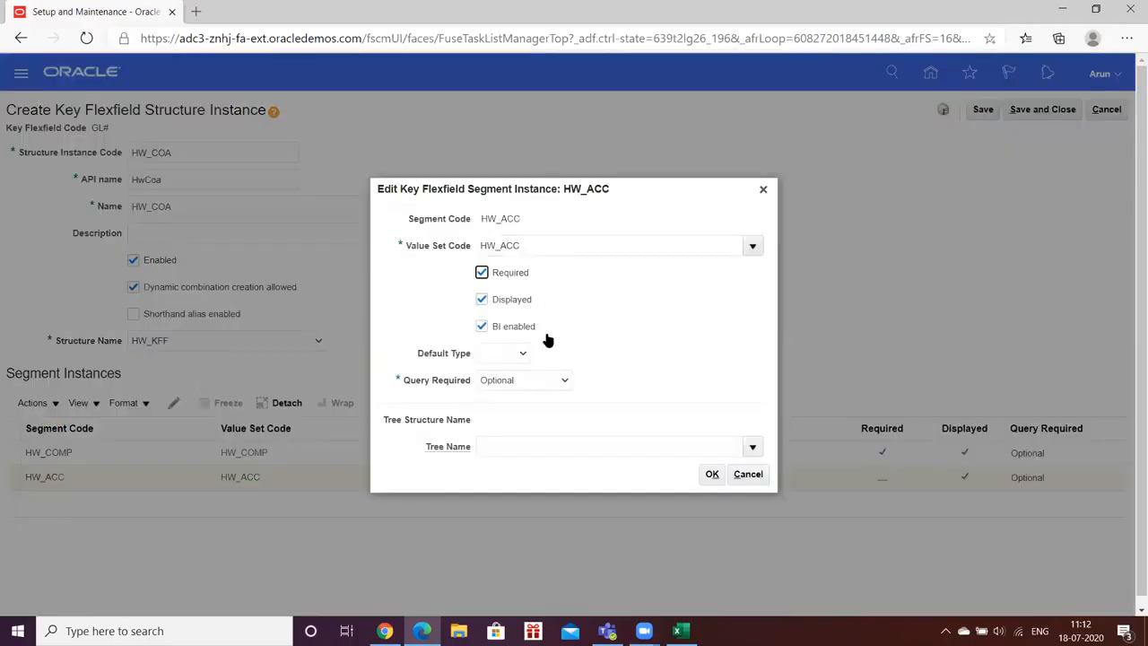
click(710, 474)
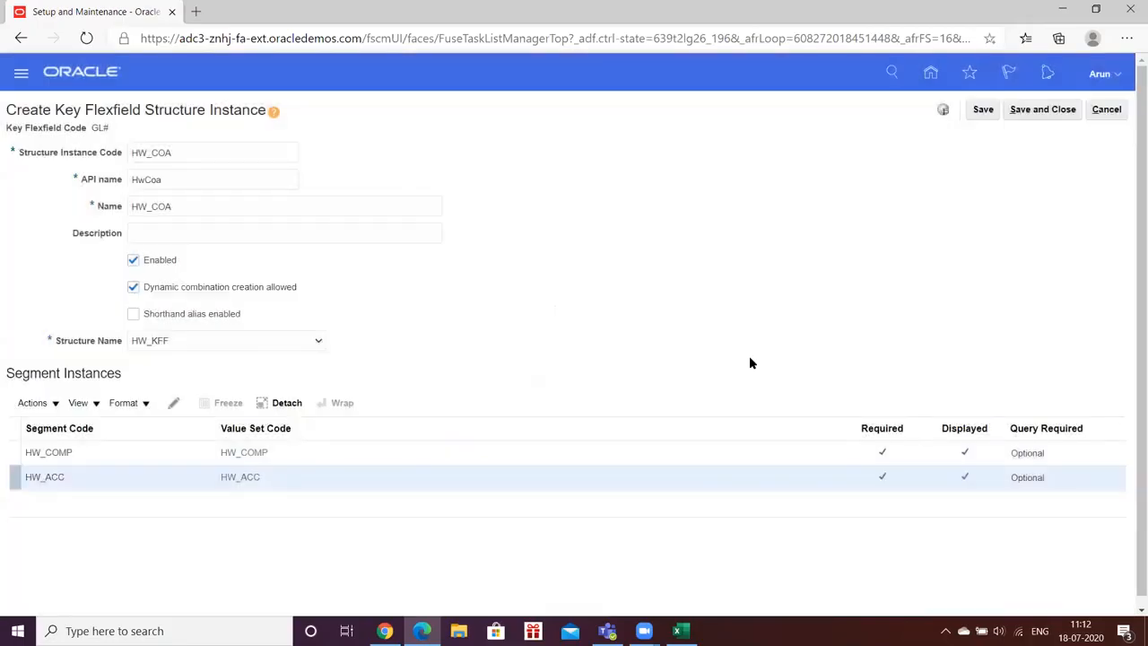
- Try to save the new HW_COA structure instance, and cancel its creation
click(983, 111)
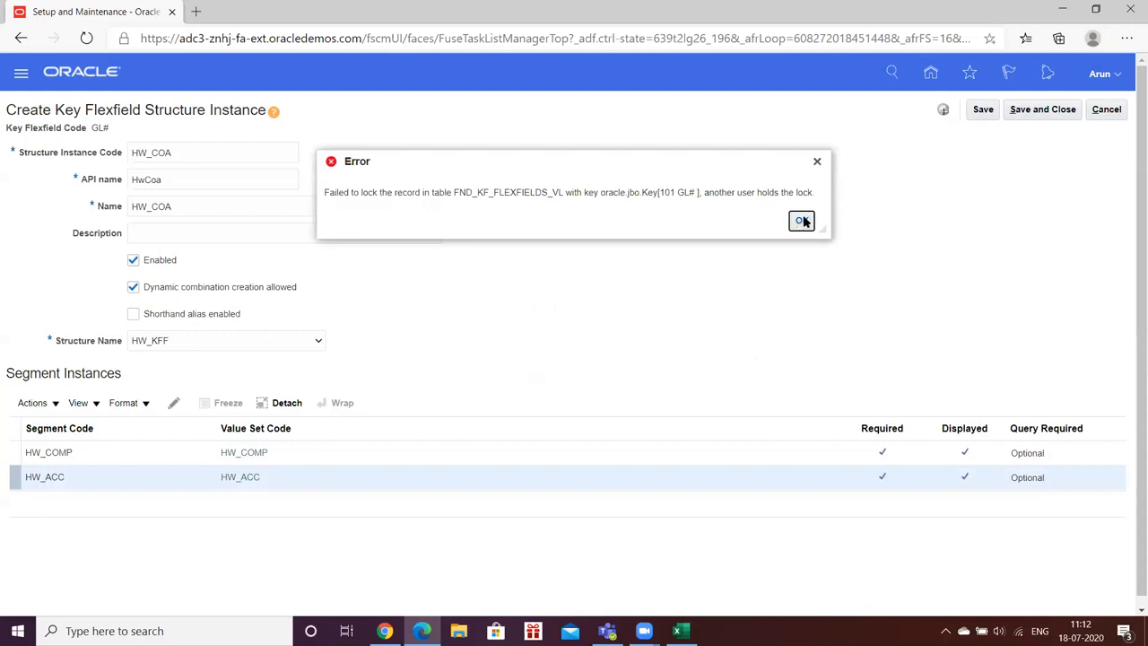
click(801, 220)
click(1106, 109)
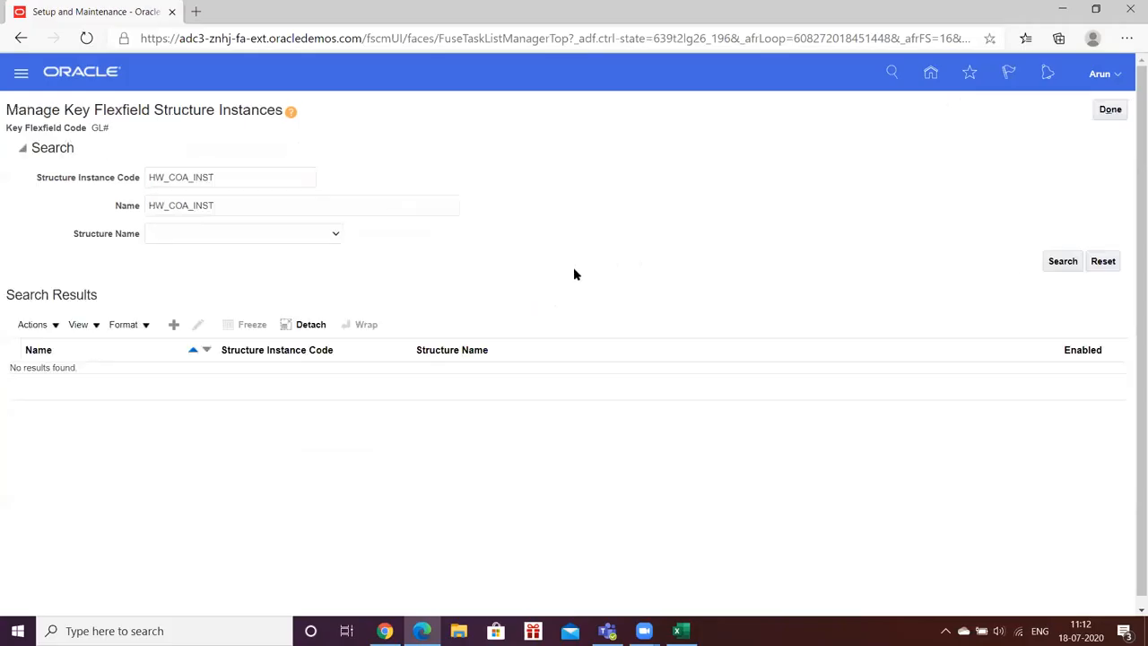
- Reopen the structure instances of the Accounting Flexfield and search for the structure instance code AA
click(1110, 110)
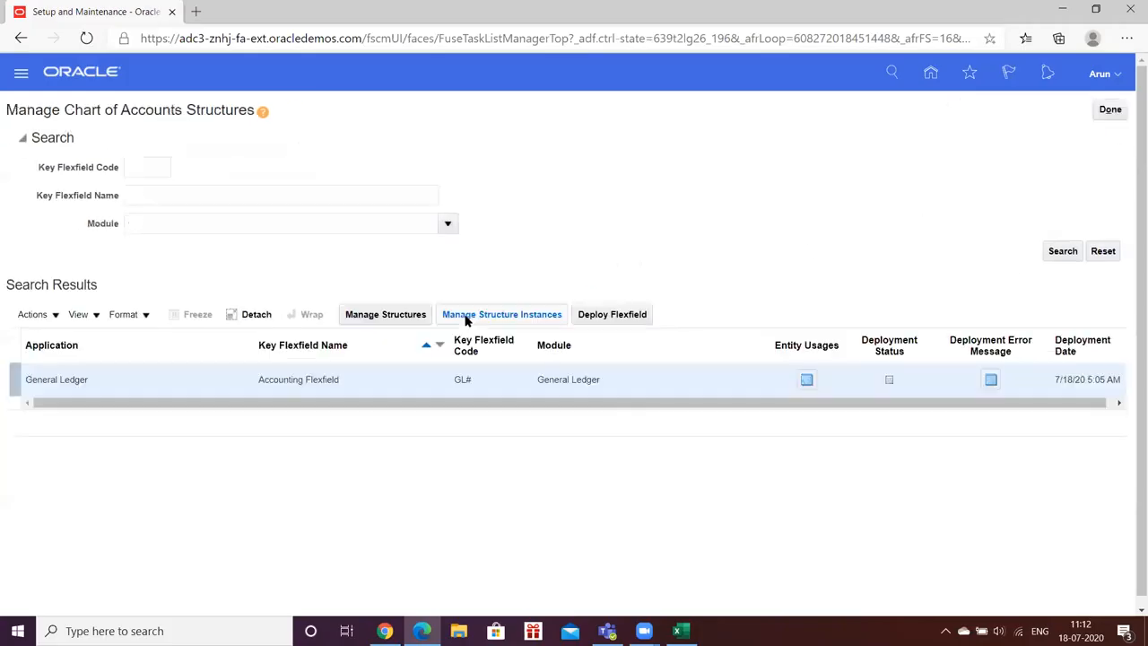
click(465, 314)
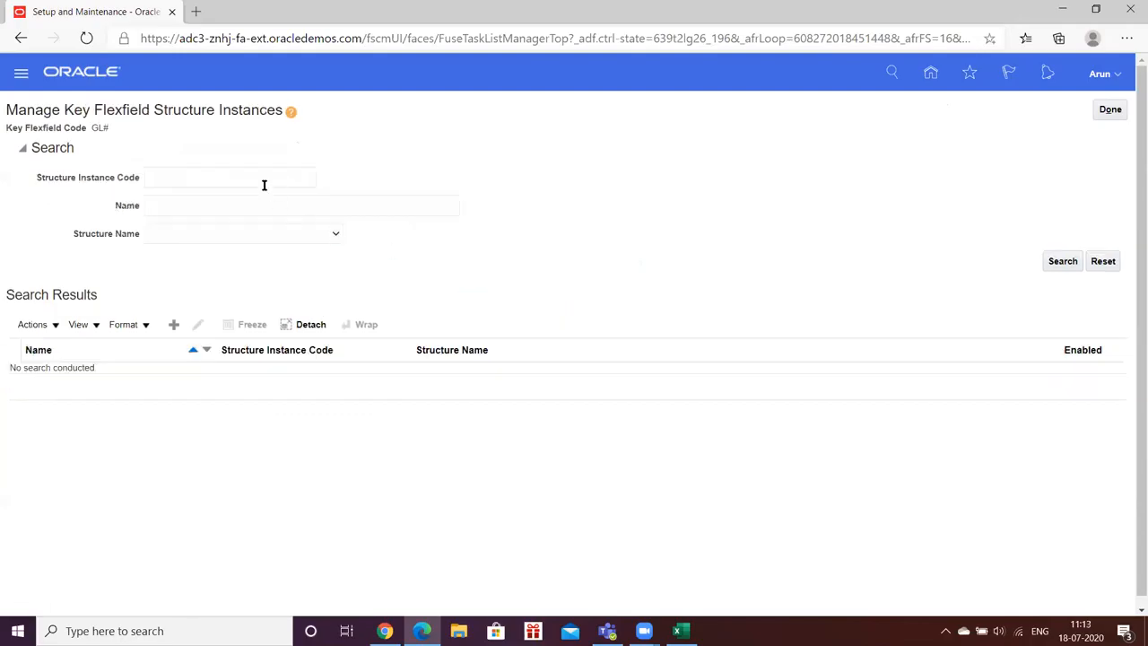
click(255, 178)
text(AA)
click(1067, 263)
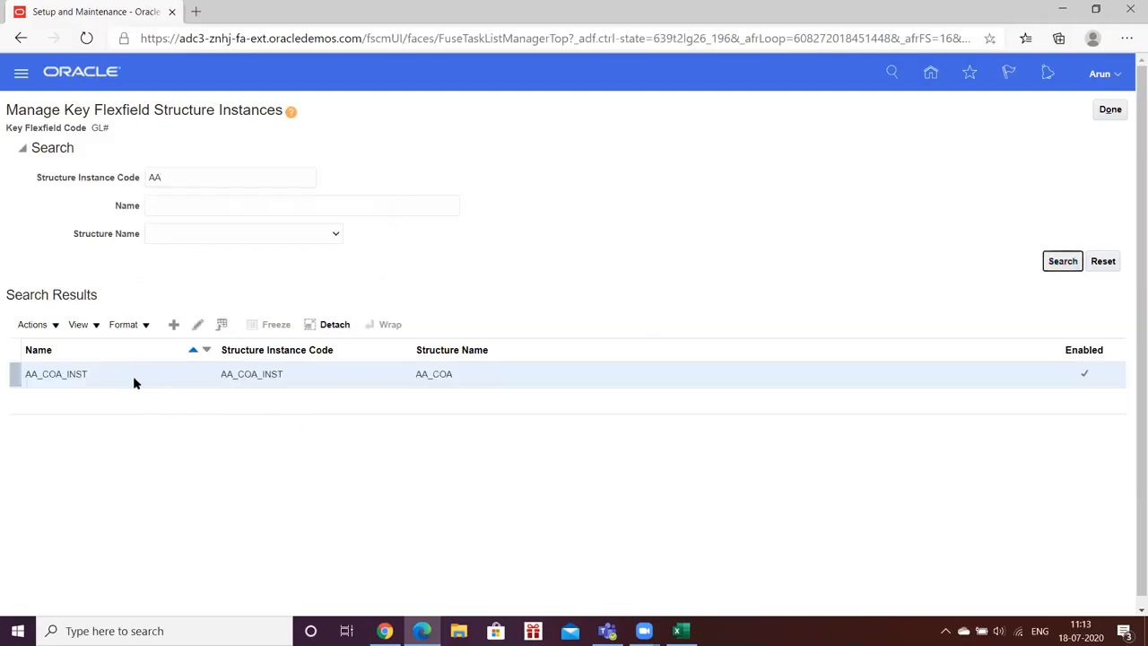
- Open the AA_COA_INST structure instance to examine its settings and segments, and close it without saving
click(134, 379)
click(197, 324)
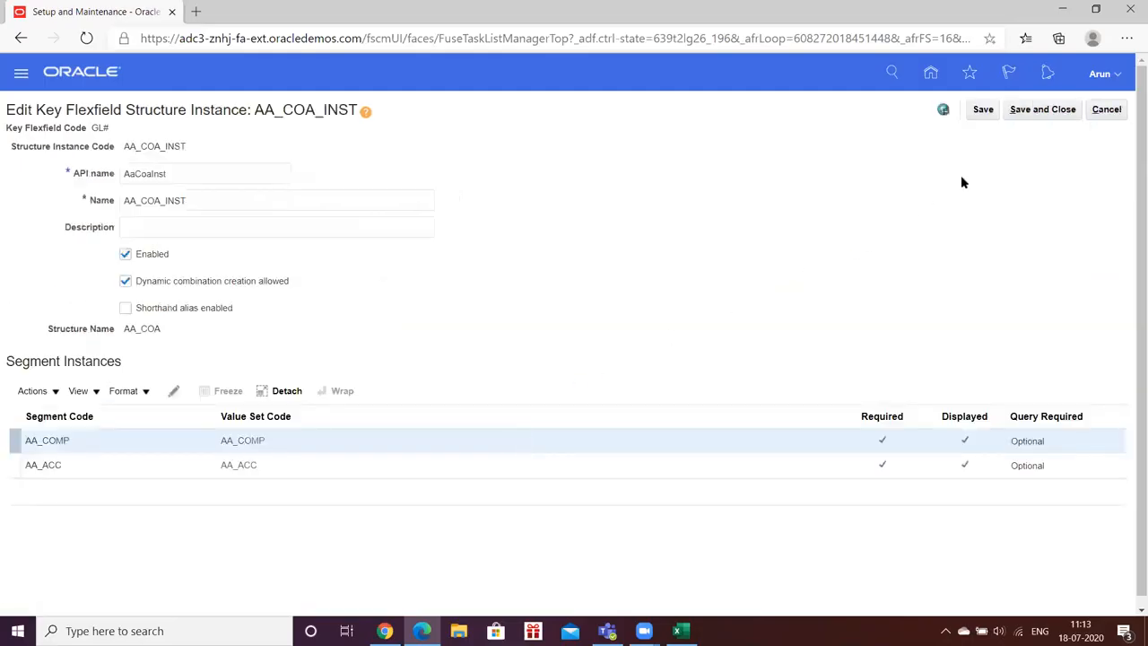
click(1091, 112)
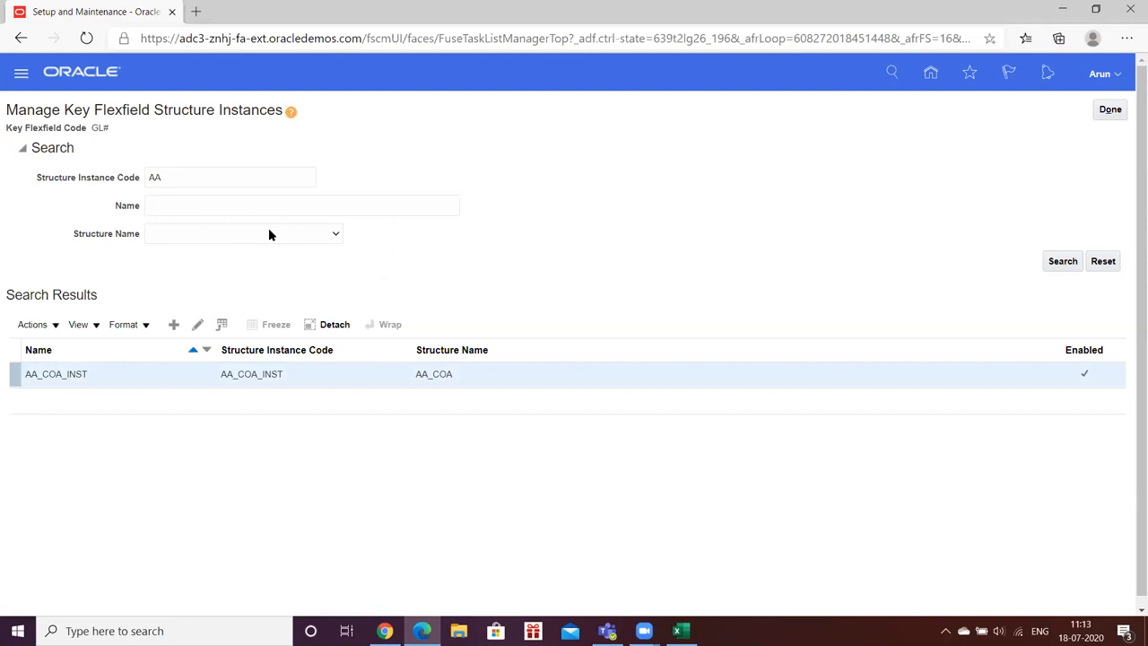
- Start a new structure instance with HW_COA_INST as its code and name, based on the HW_KFF structure
click(174, 323)
click(198, 156)
click(198, 177)
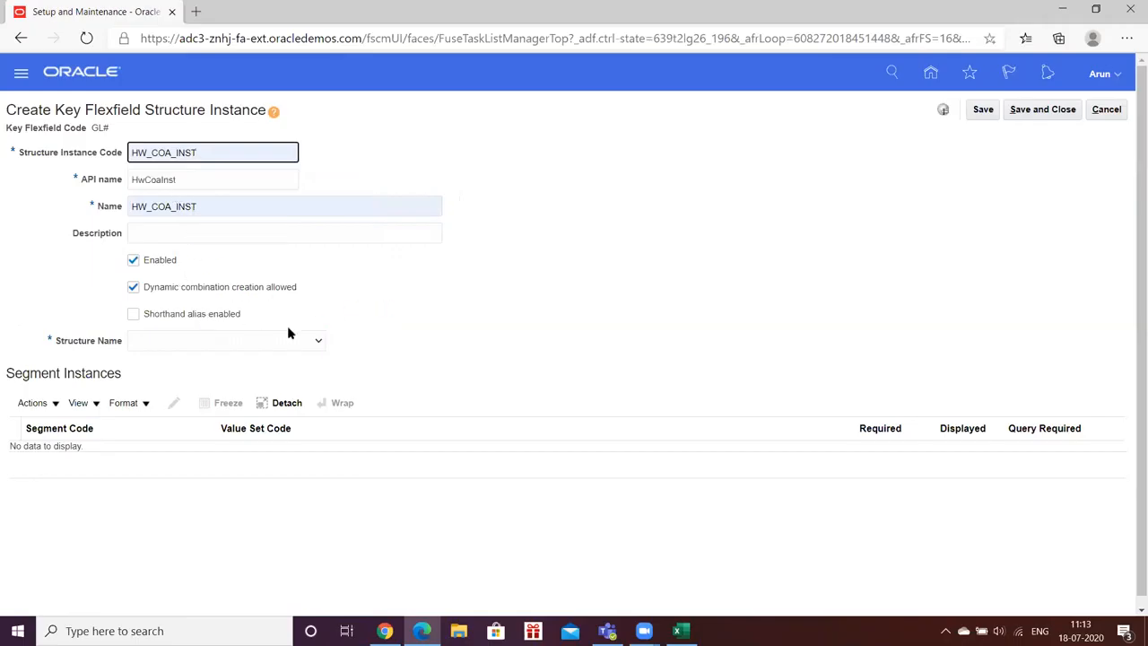
click(317, 345)
key(h)
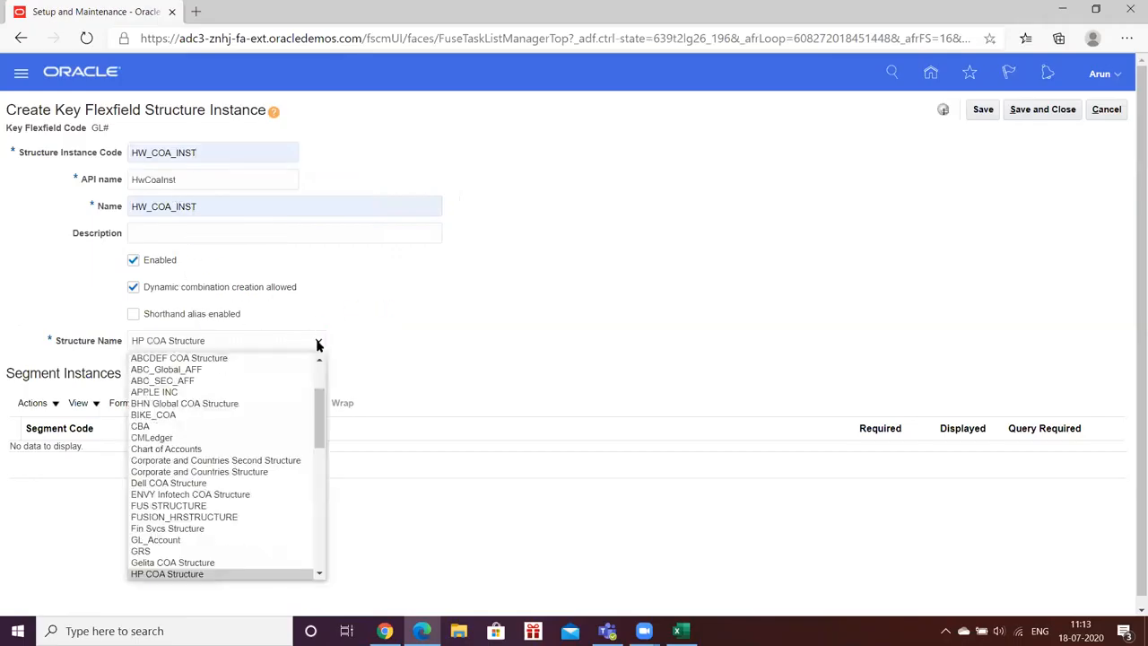
key(Down)
key(Return)
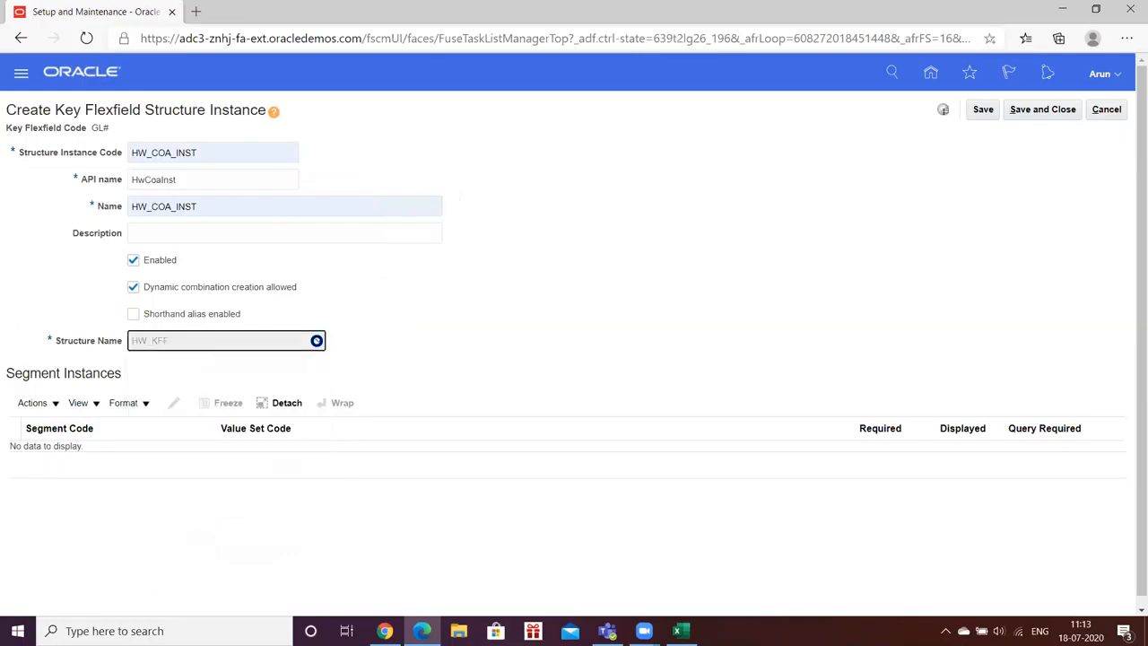
- Make the HW_COMP segment required in the new HW_COA_INST structure instance
click(171, 451)
click(171, 405)
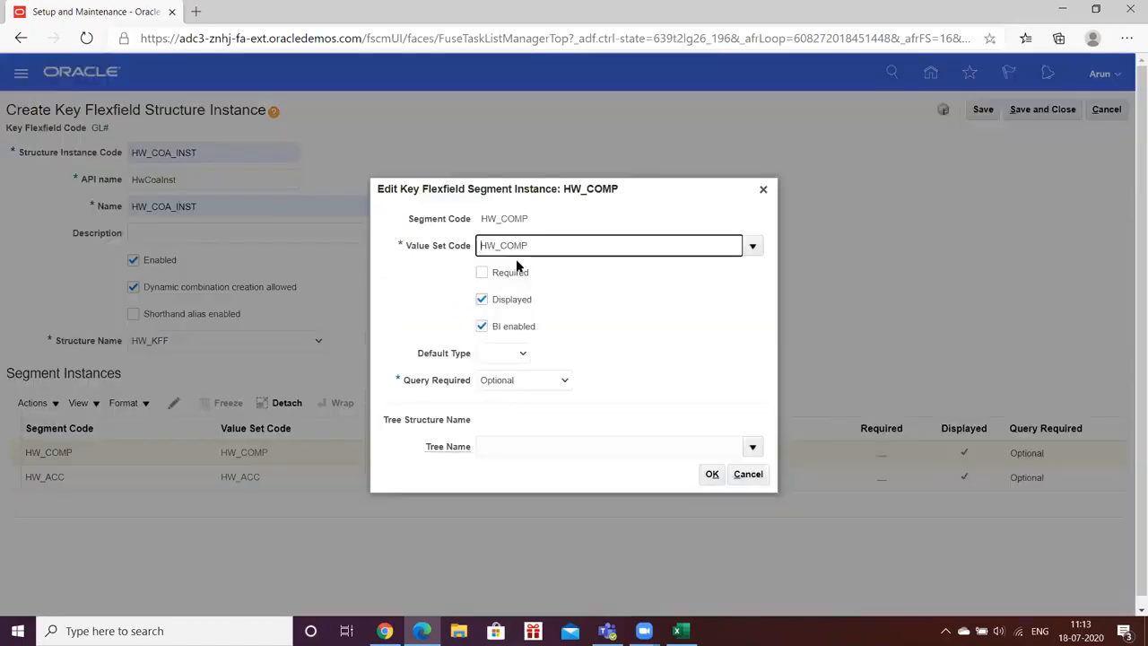
click(482, 273)
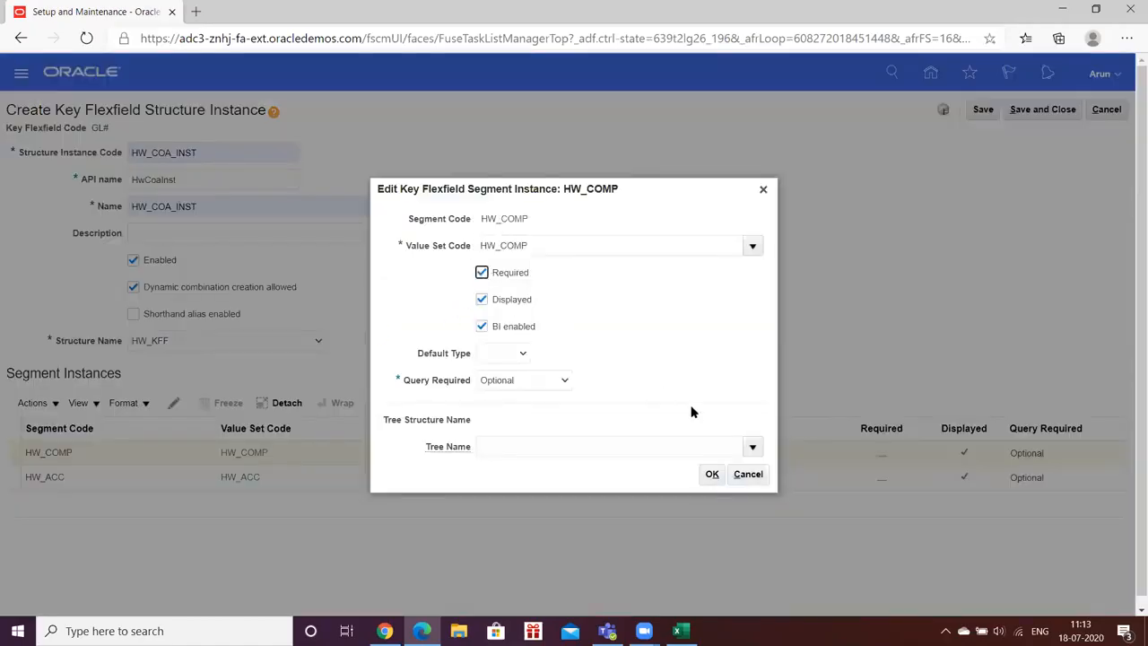
click(710, 473)
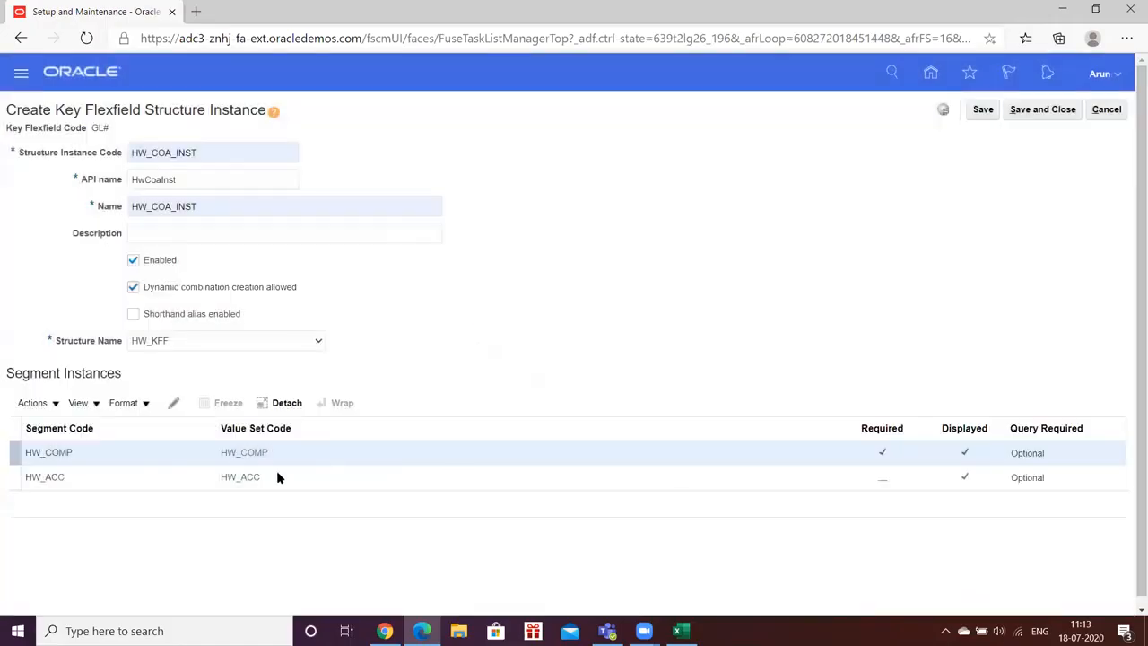
- Make the HW_ACC segment required in the HW_COA_INST structure instance, and save and close the instance
click(174, 476)
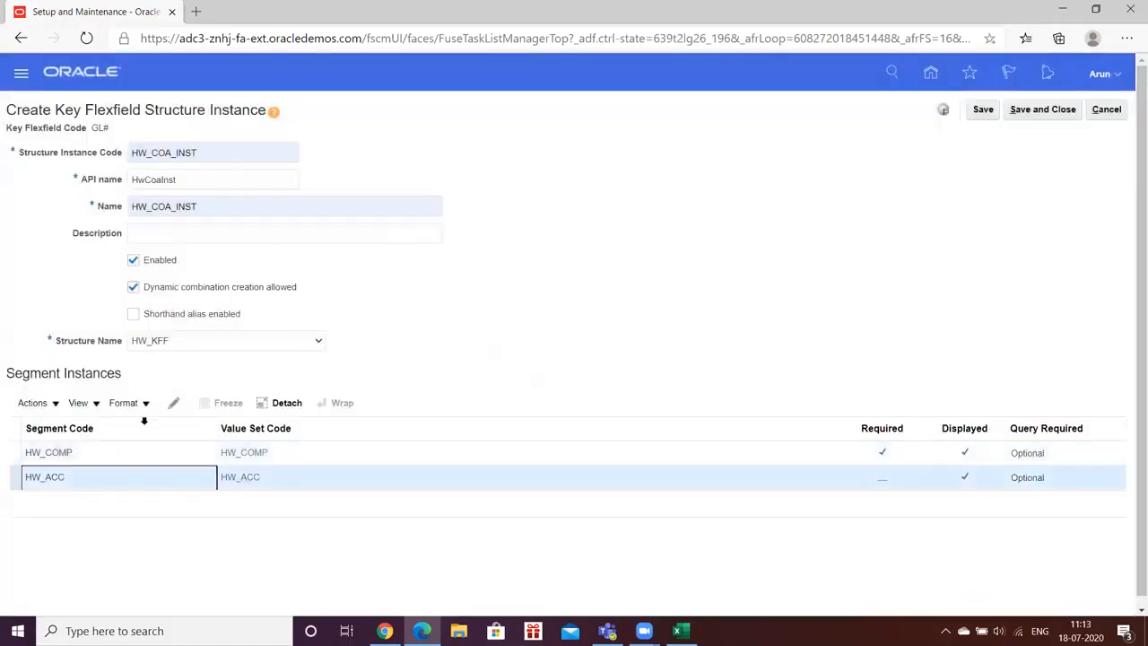
click(172, 404)
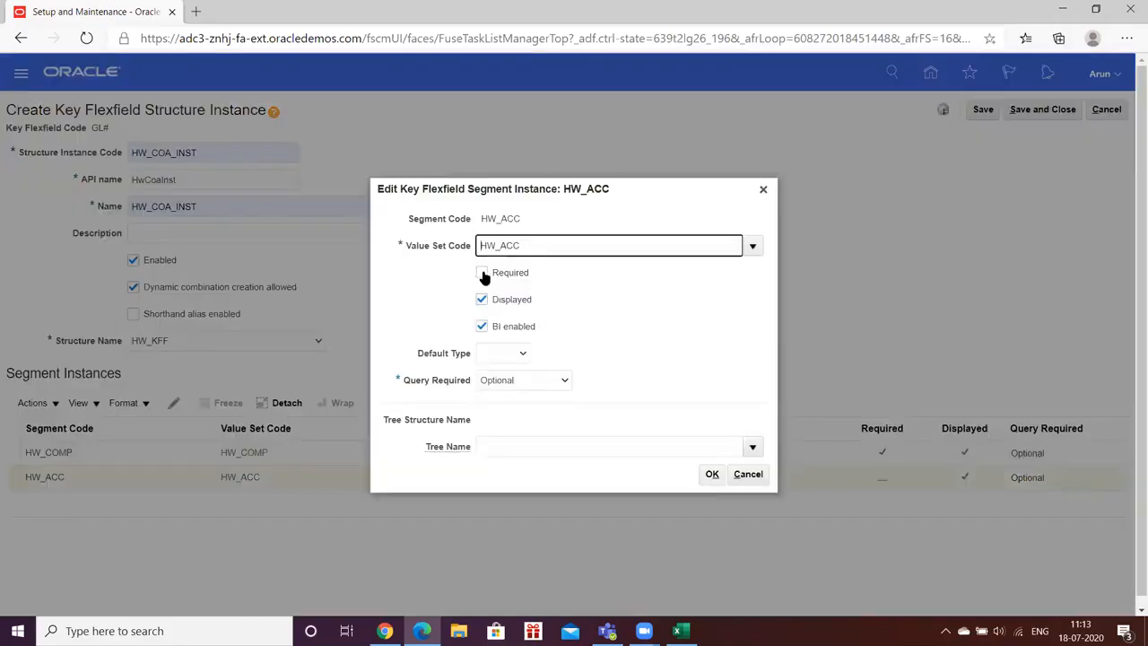
click(483, 273)
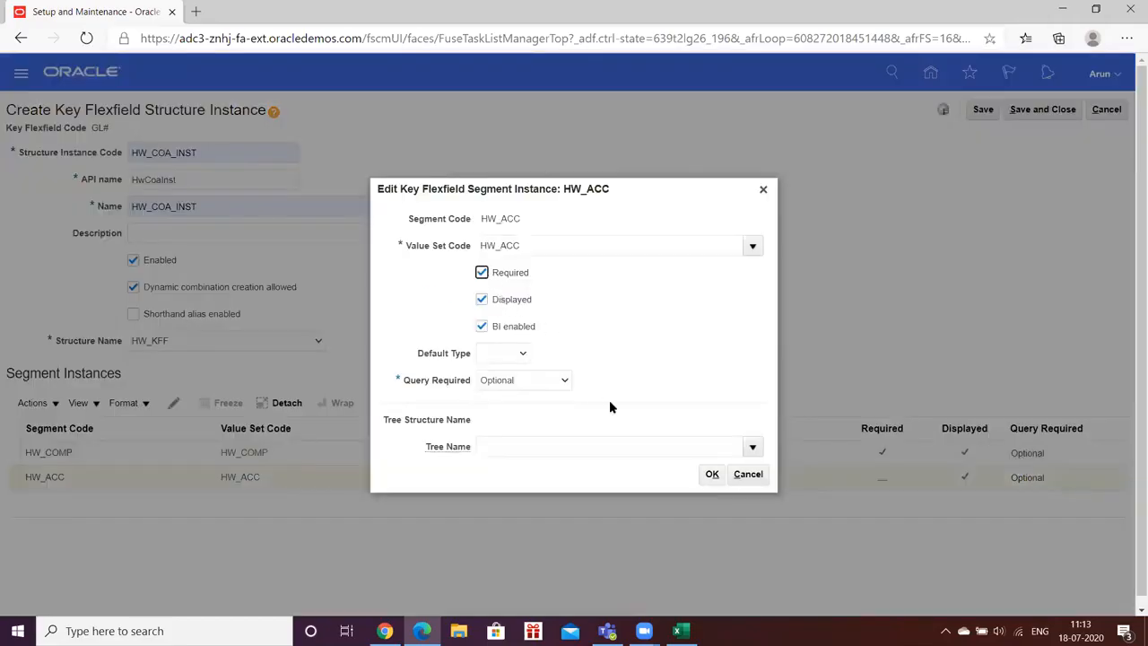
click(710, 475)
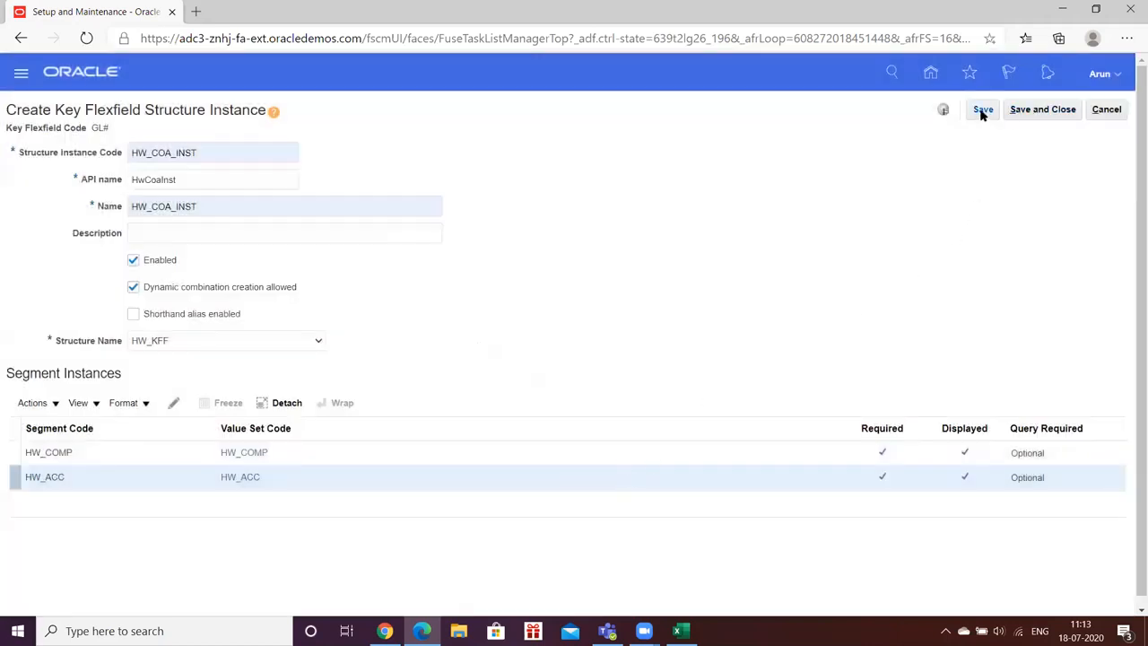
click(982, 111)
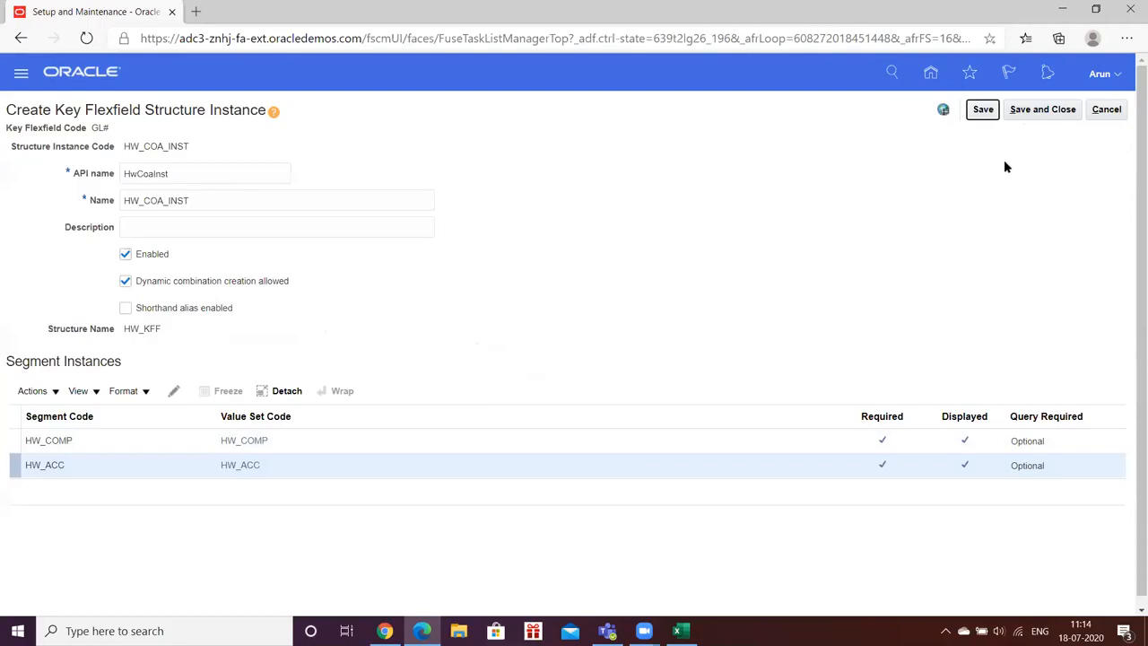
click(1024, 111)
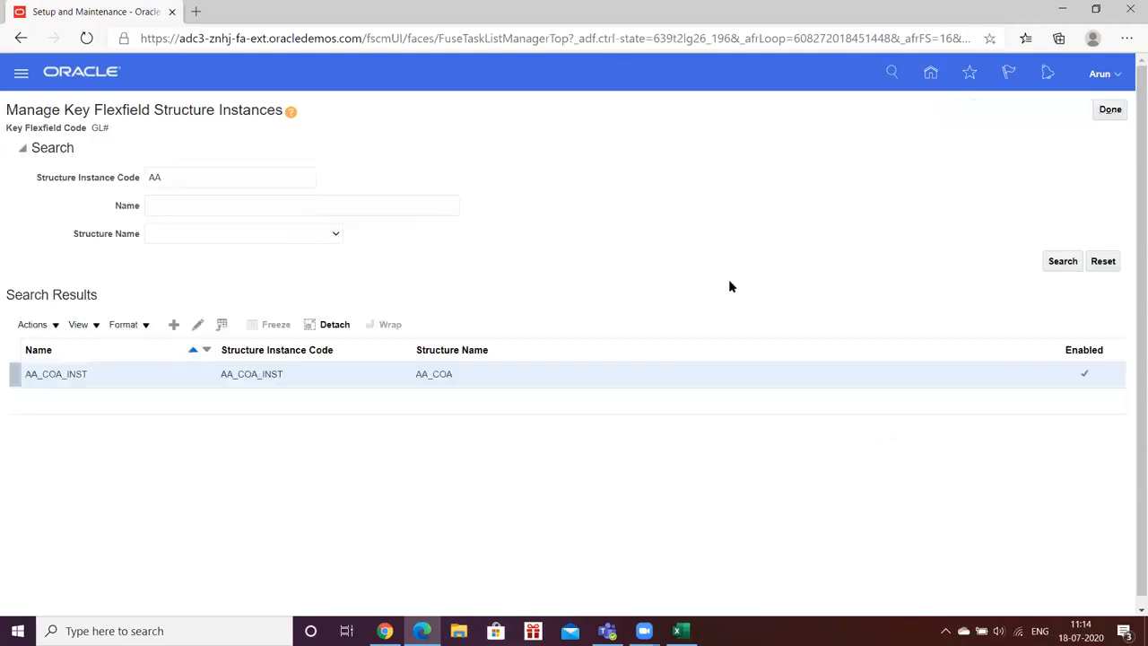
- Search the structure instances for the code HW
double_click(223, 175)
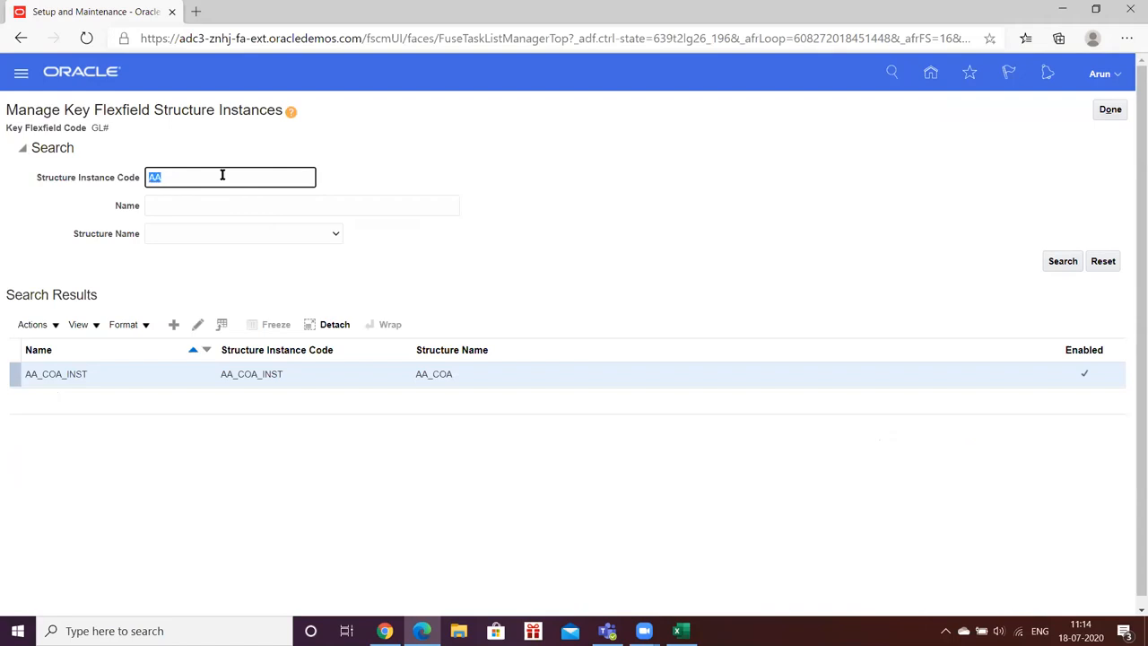
text(HW)
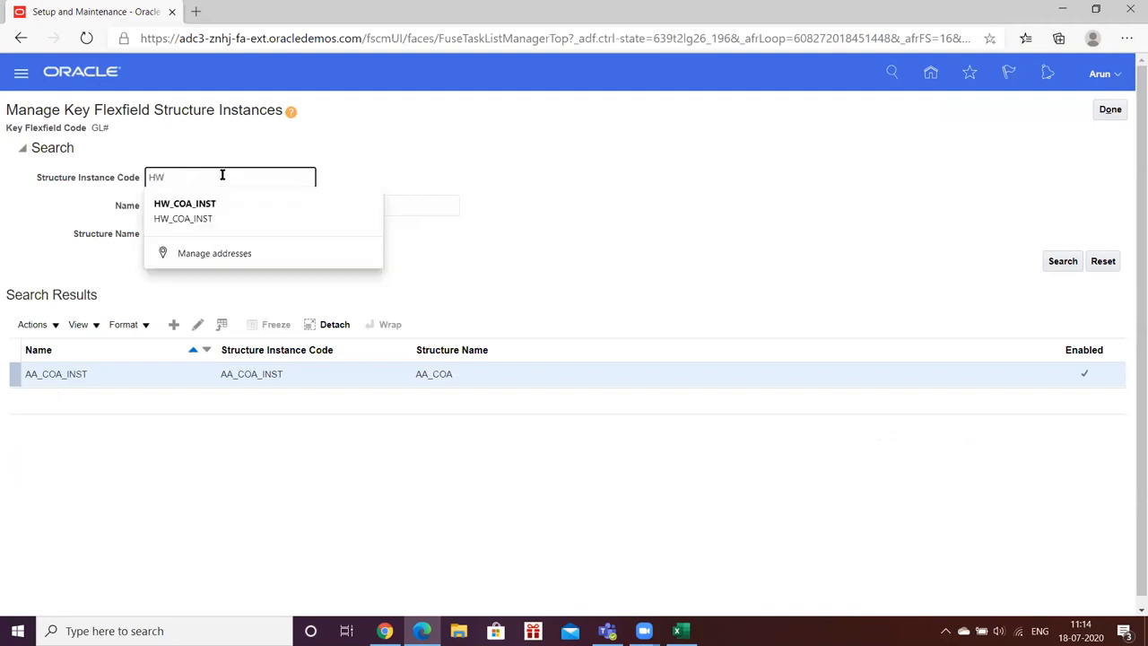
key(Return)
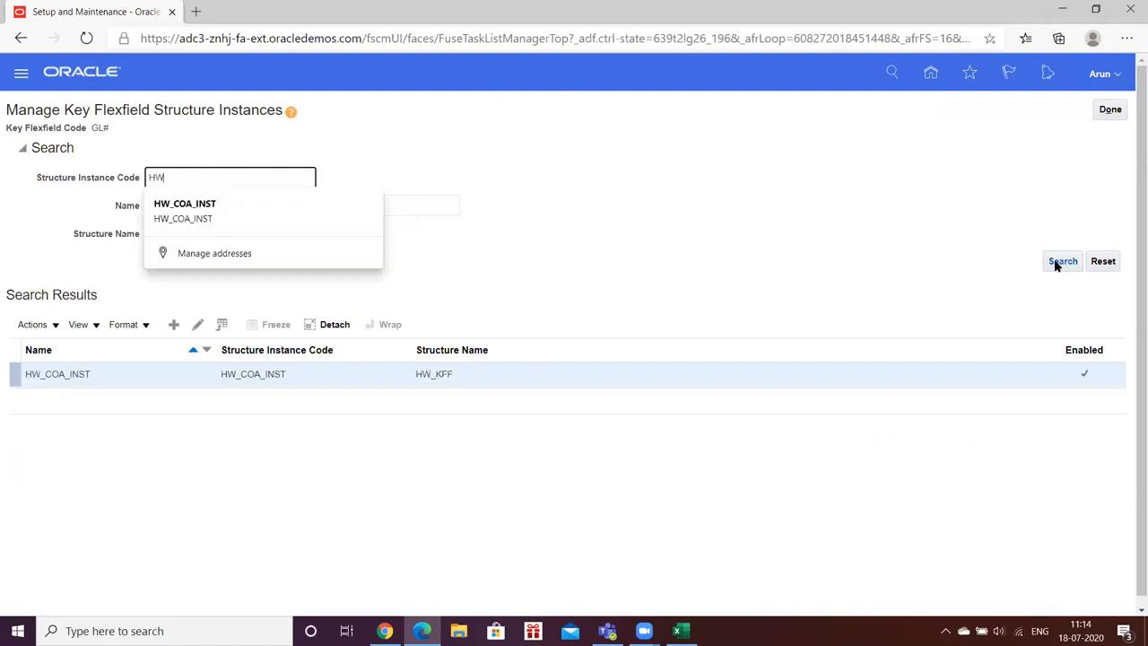
click(1058, 262)
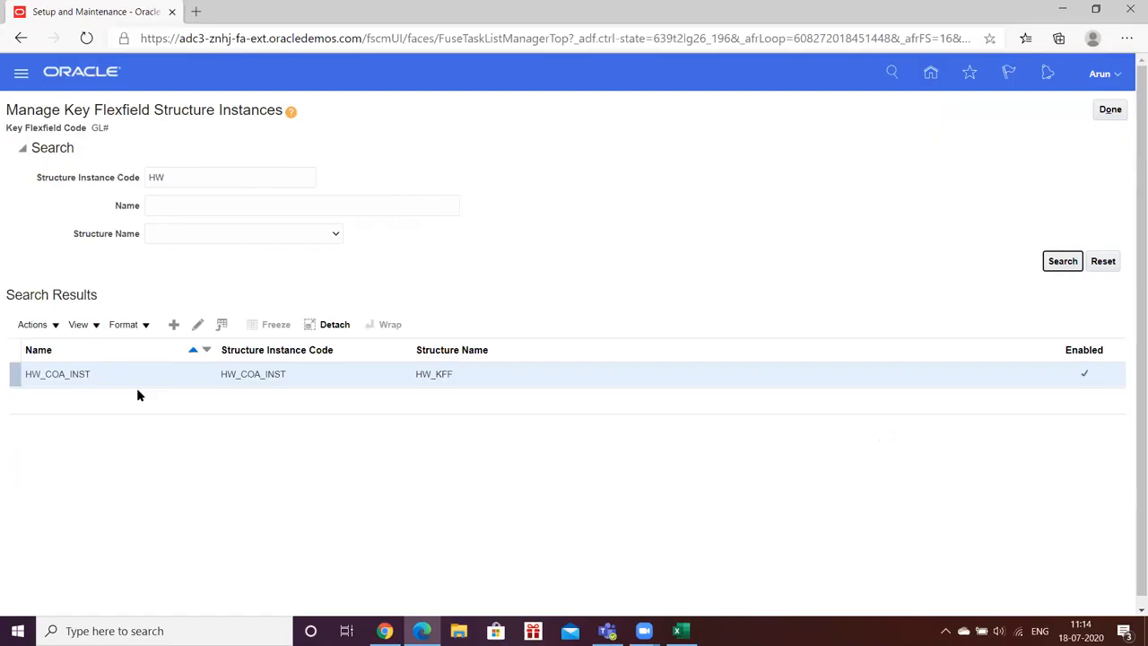
- Return to the chart of accounts structures and deploy the General Ledger Accounting Flexfield
click(1101, 110)
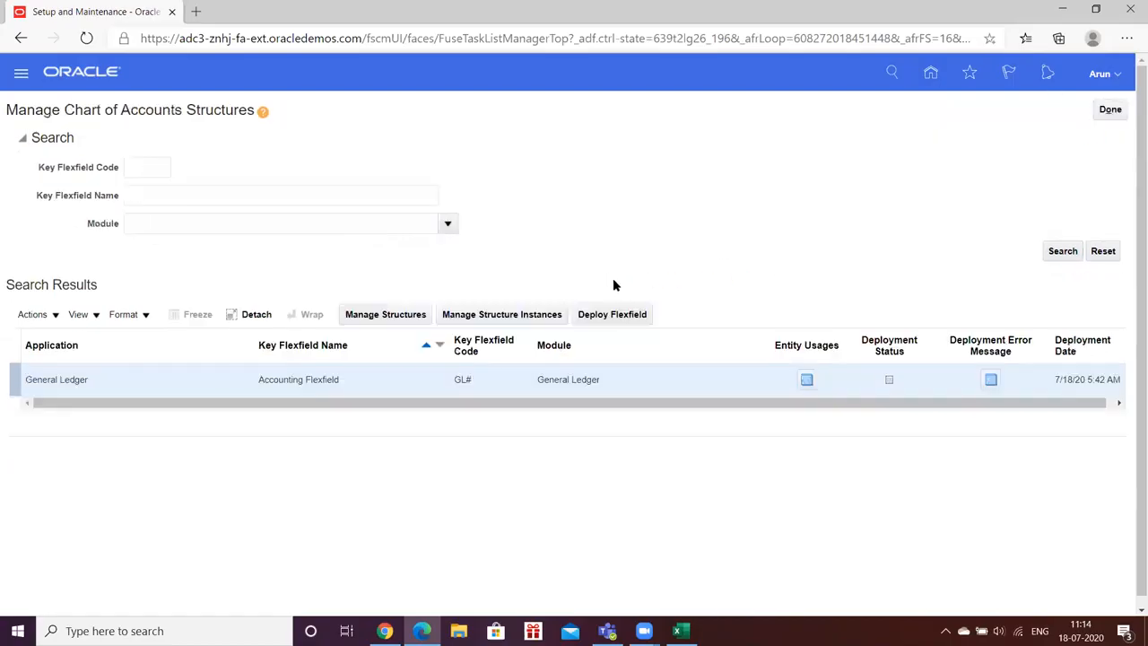
click(606, 317)
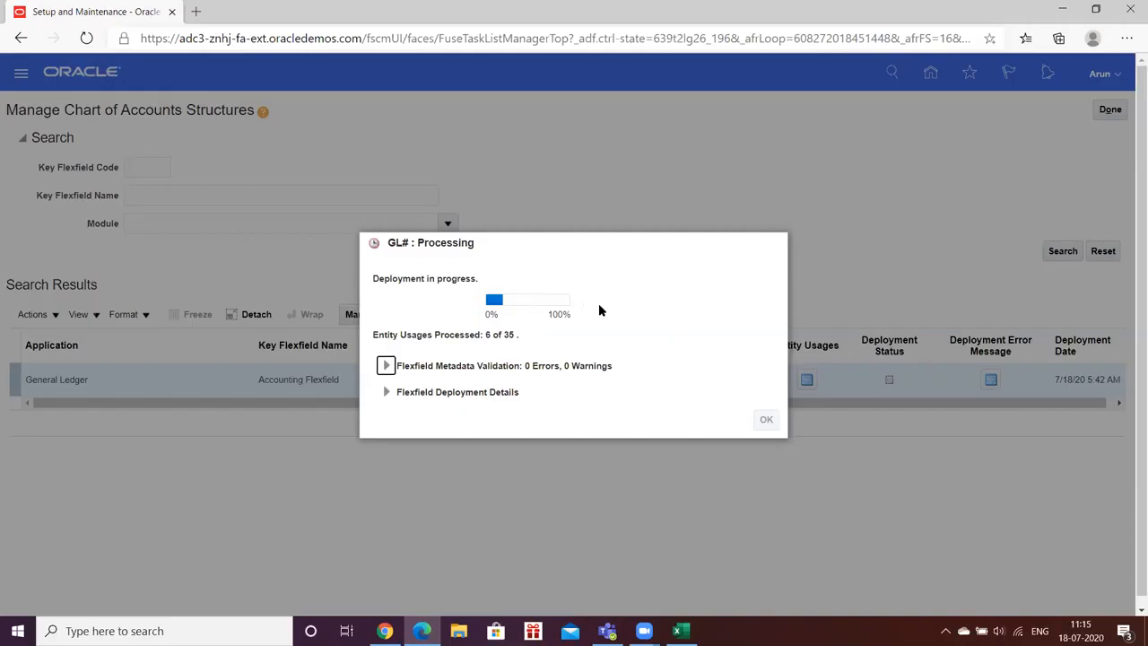
- Switch to Excel and review the General Ledger setup task list in Task_Fusion.xlsx
click(680, 630)
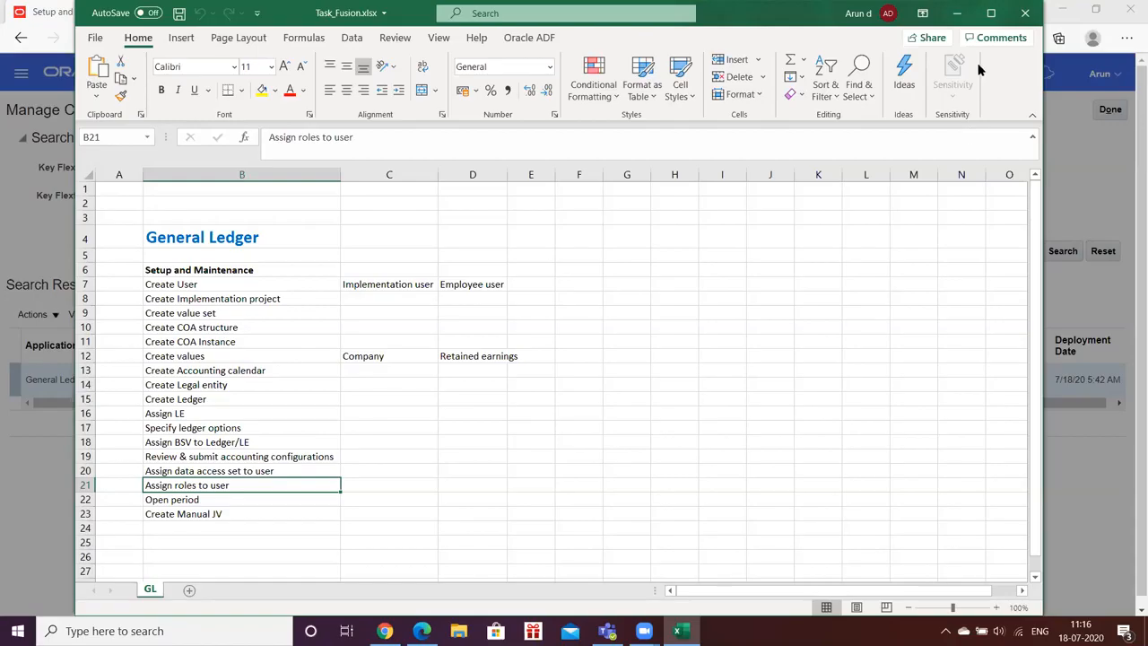
click(958, 16)
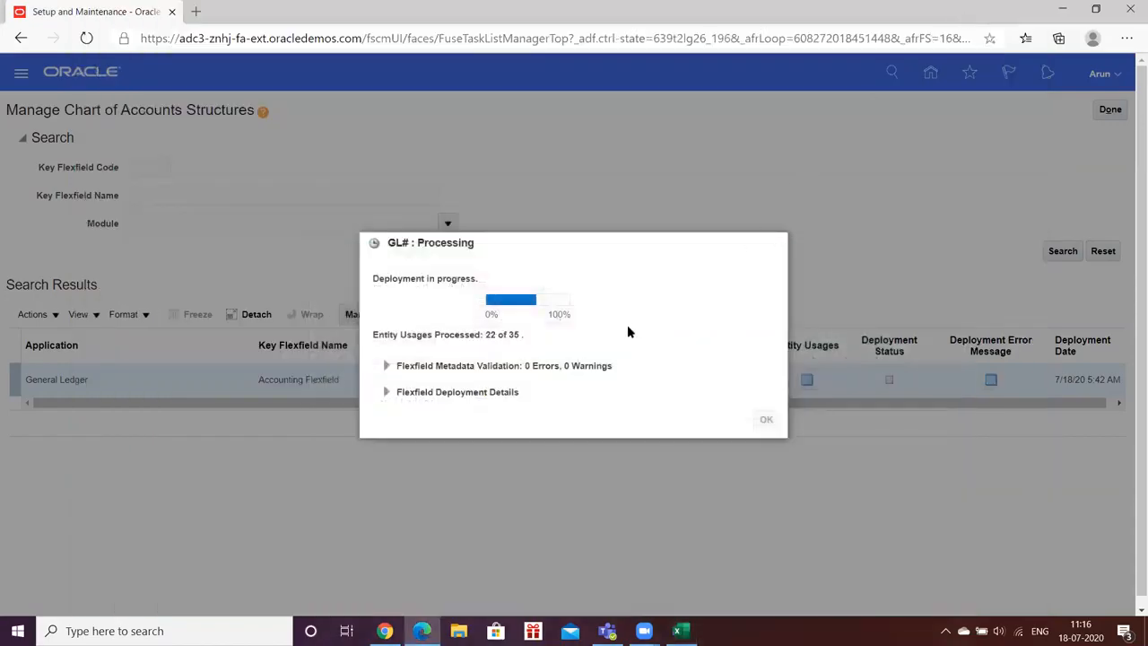
click(680, 631)
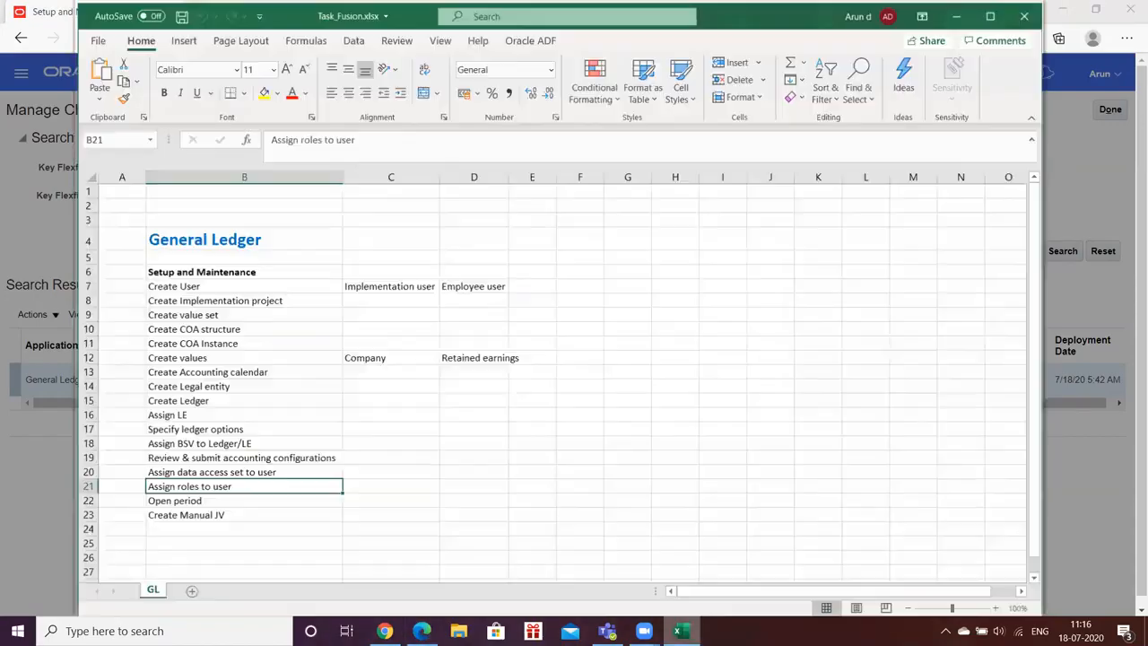
- Switch from the Excel task list back to the browser, dismiss the flexfield deployment confirmation, and leave Manage Chart of Accounts Structures
click(209, 370)
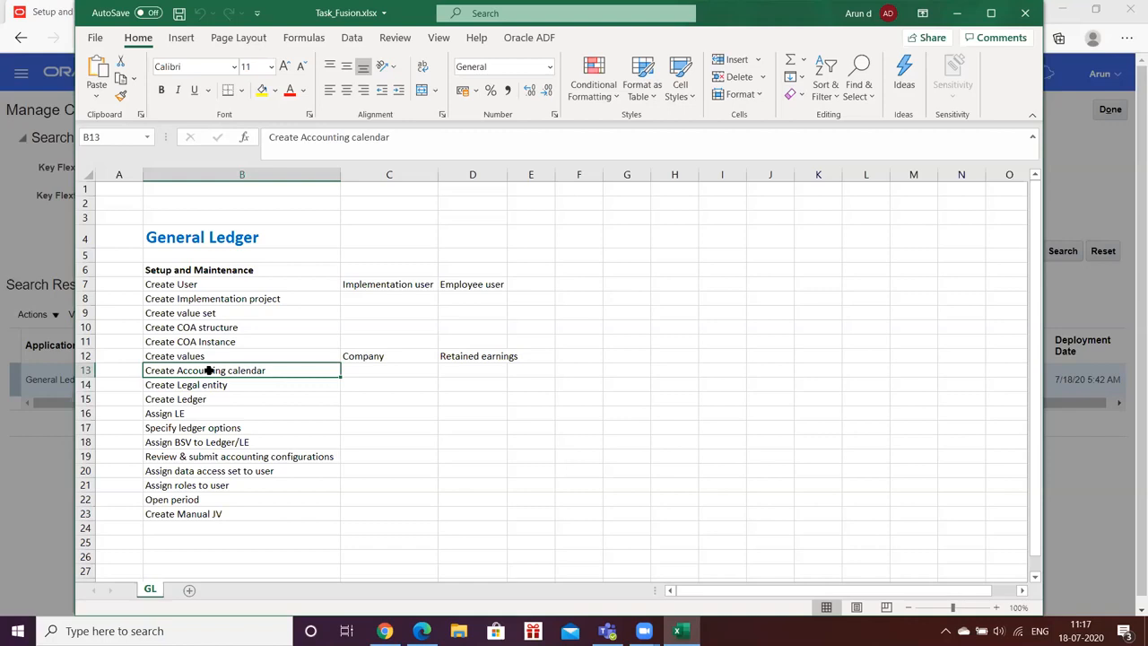
click(956, 13)
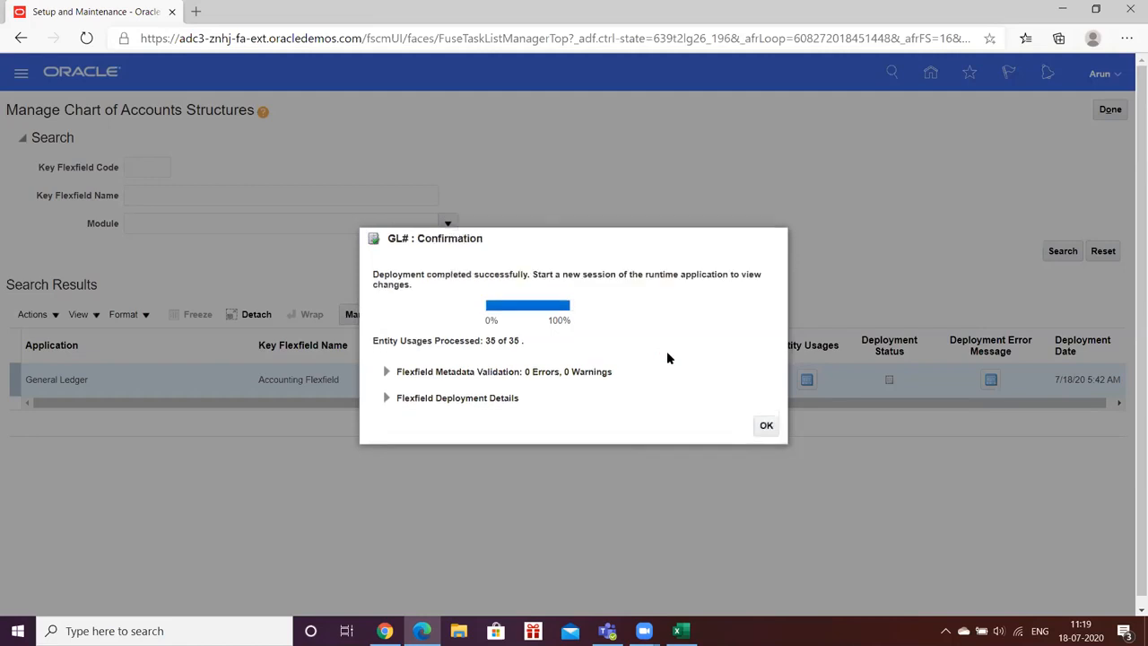
click(765, 427)
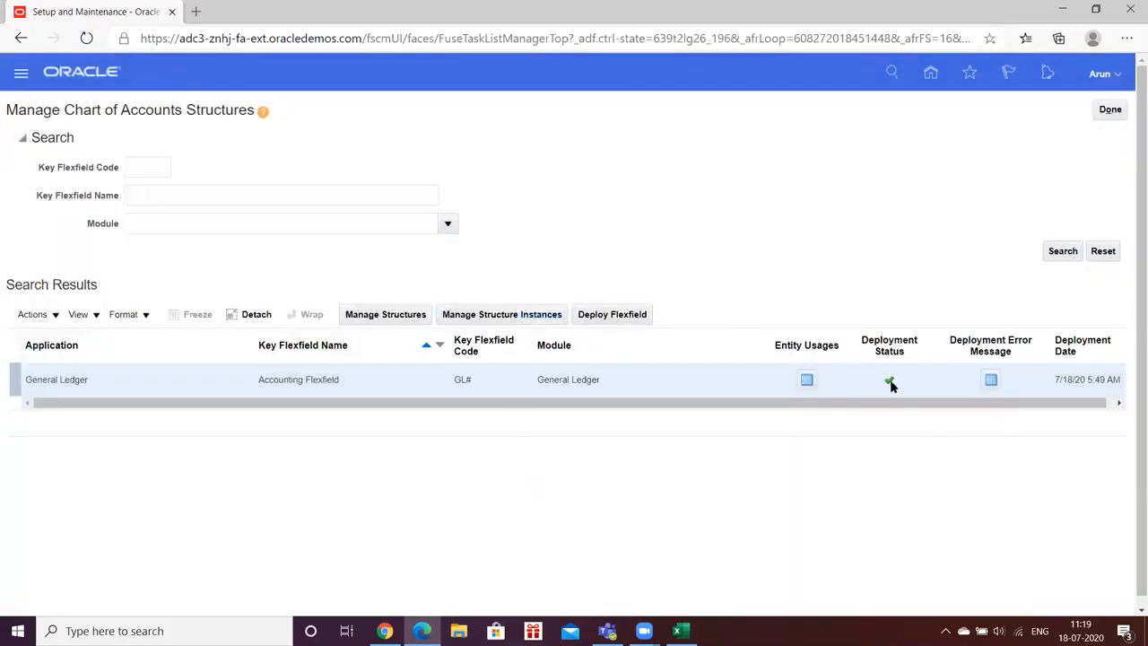
click(1109, 112)
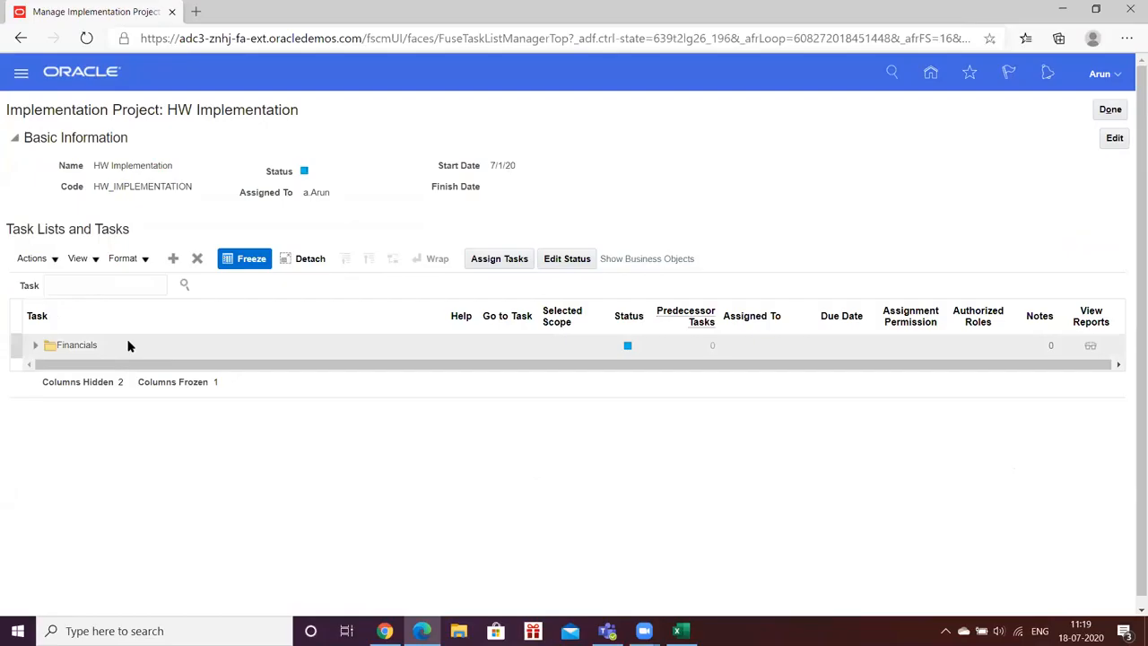
- In the project's Financials tasks, open Manage Accounting Calendars under Define Financial Reporting Structures > Define Calendars and start a new calendar
click(36, 348)
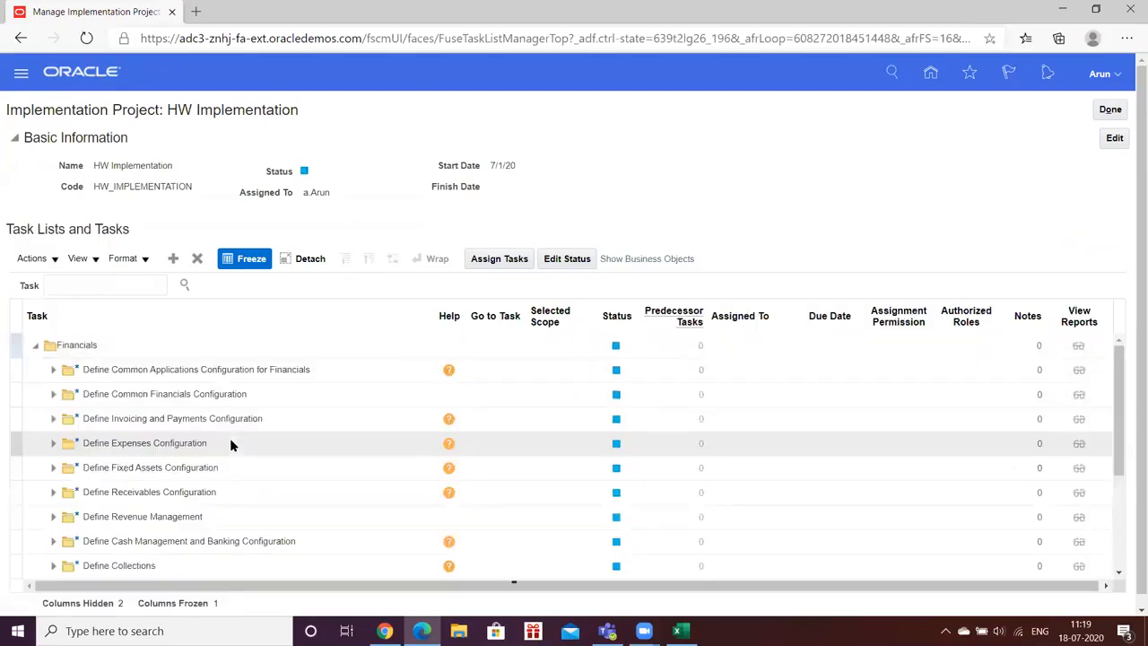
click(53, 369)
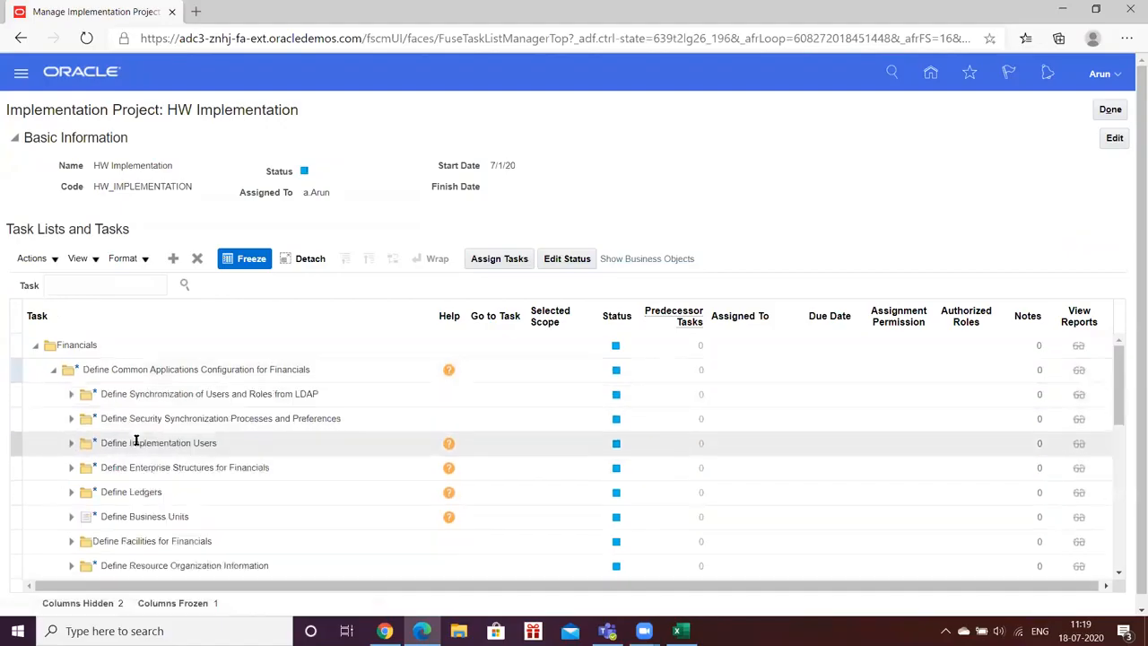
scroll(136, 441, down, 1)
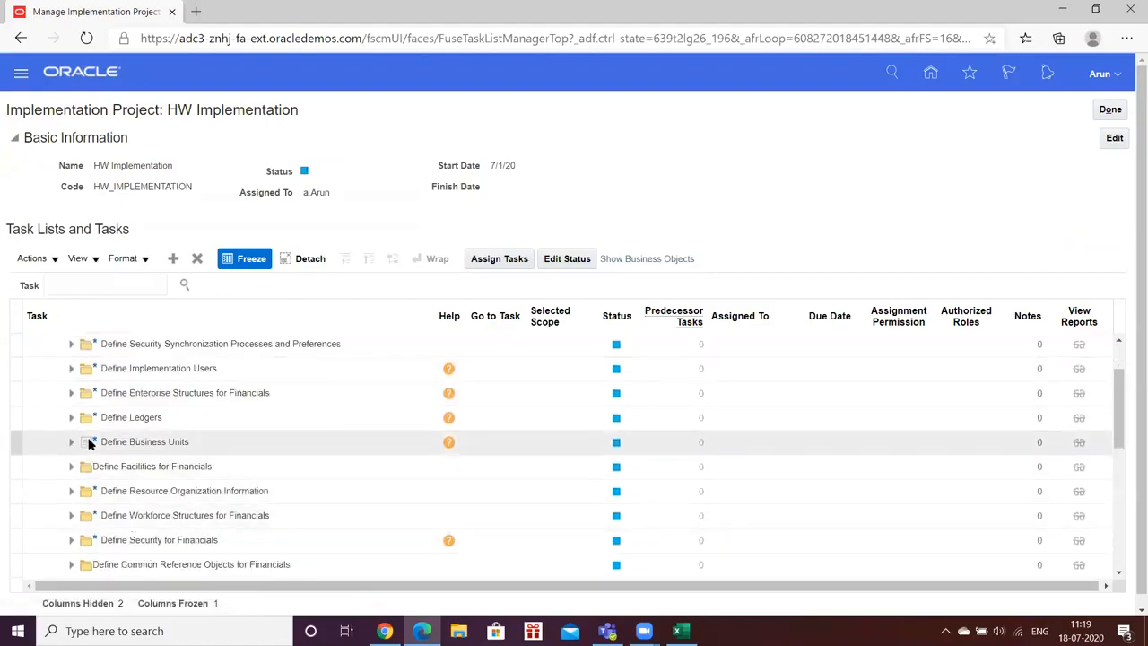
click(70, 396)
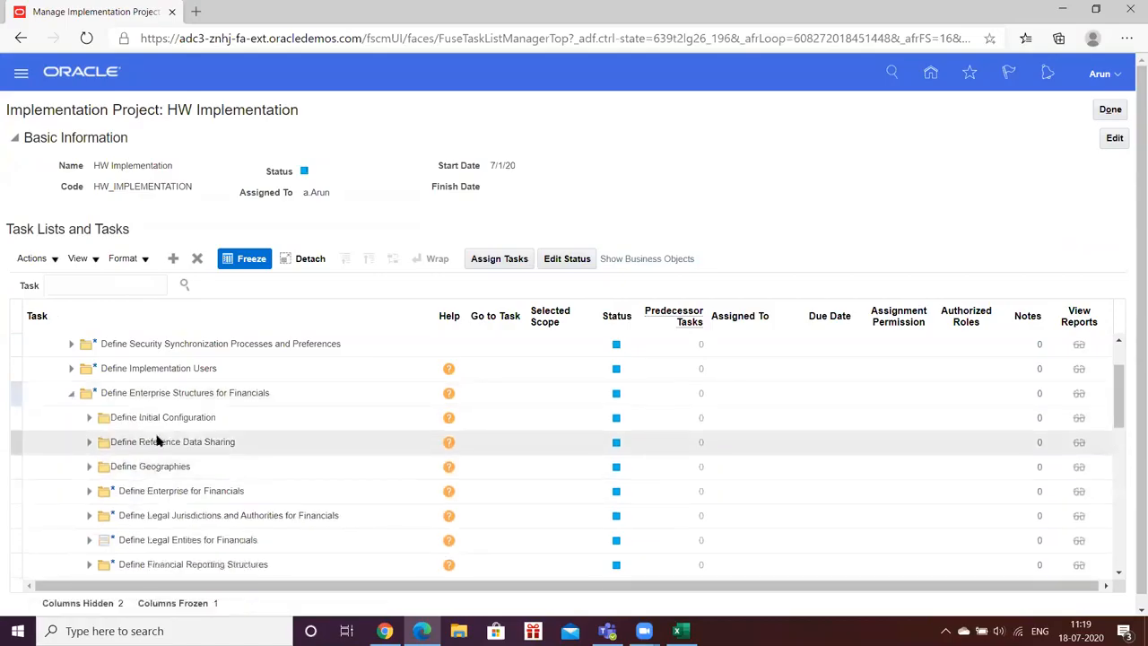
scroll(153, 438, down, 1)
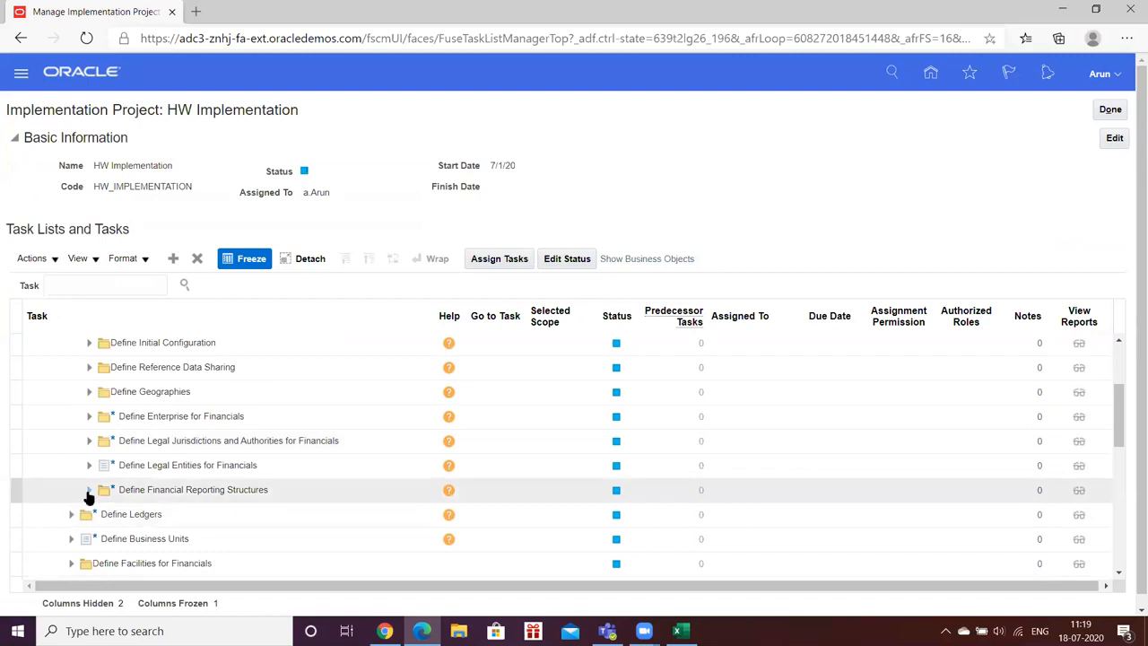
click(88, 490)
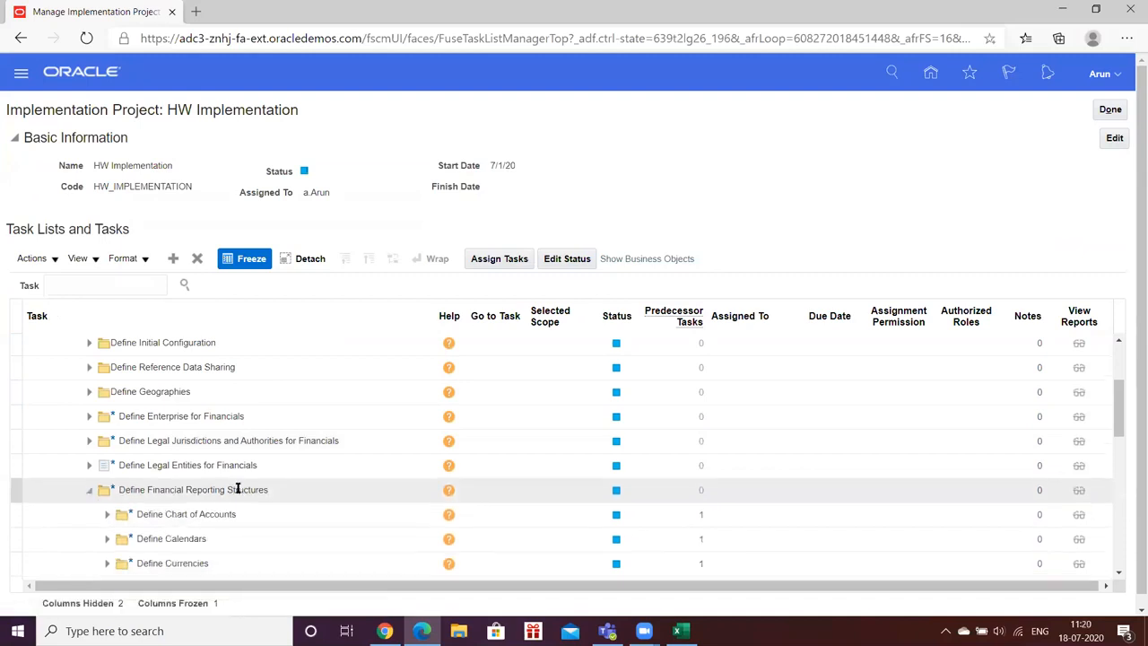
scroll(216, 487, down, 1)
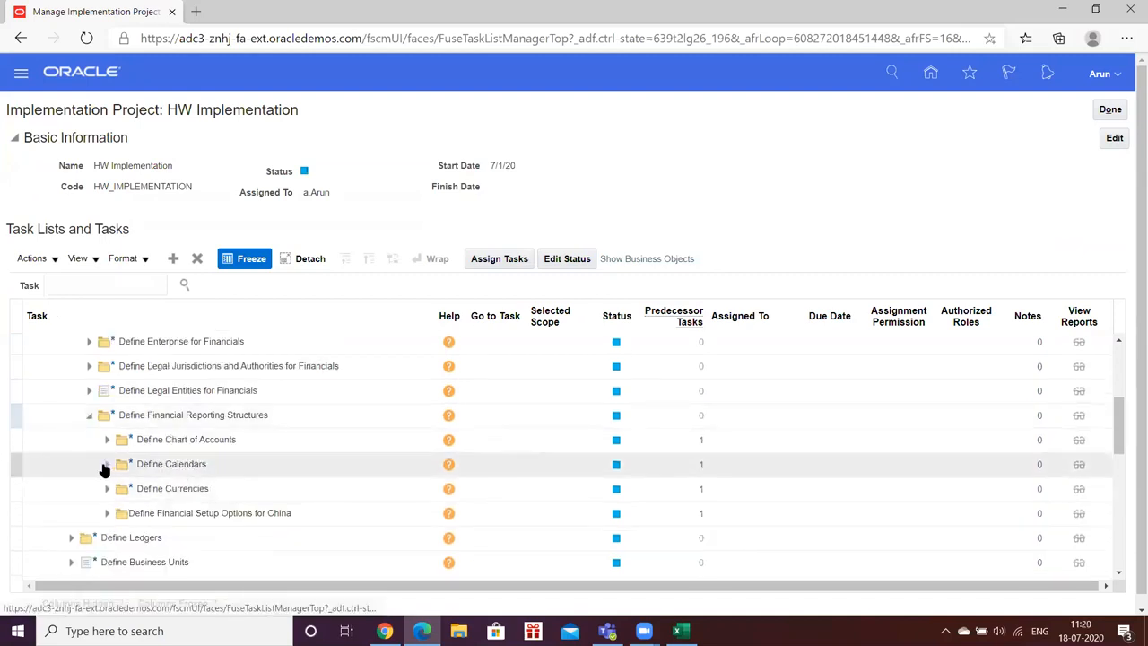
click(105, 464)
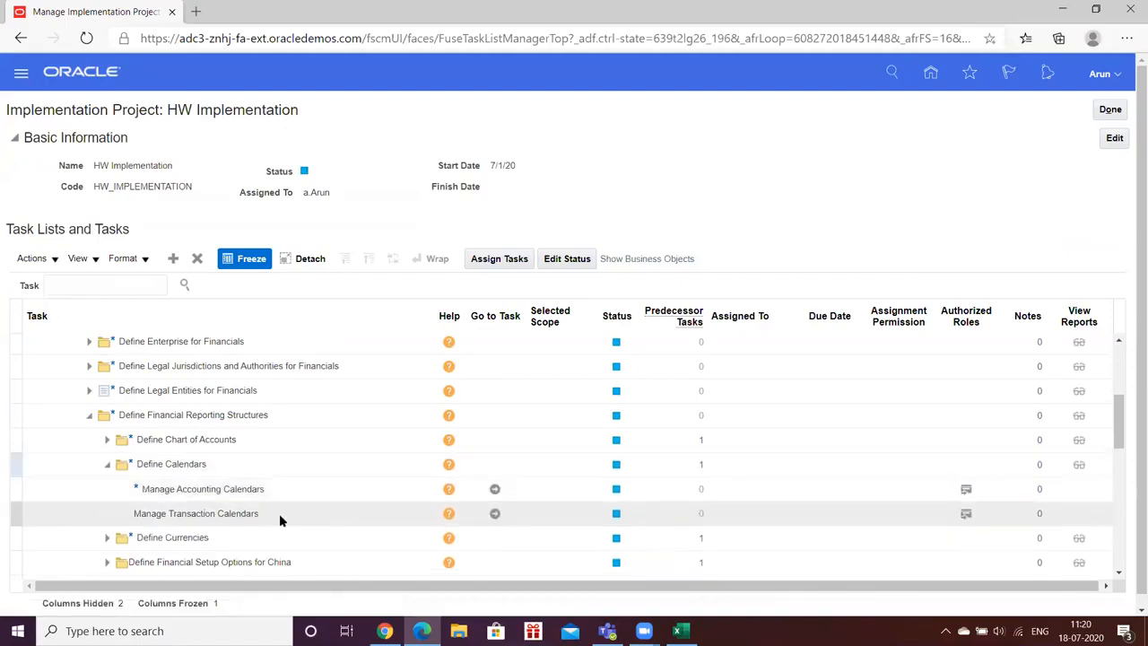
click(494, 489)
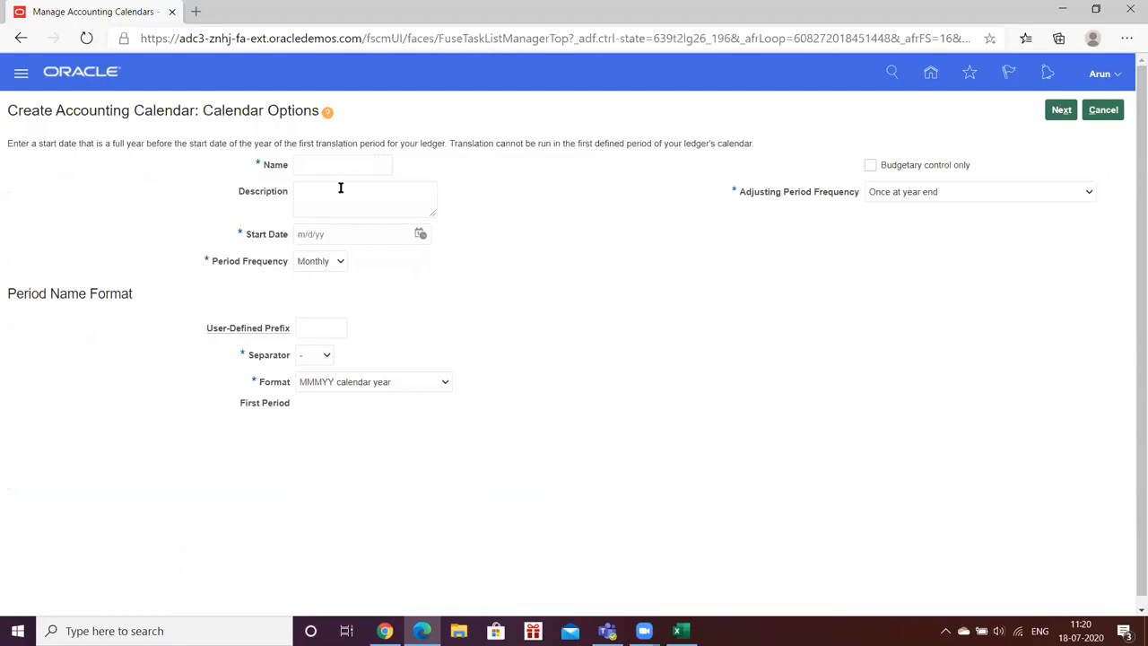
- Enter HW_Cal as both the name and the description of the new accounting calendar
click(328, 166)
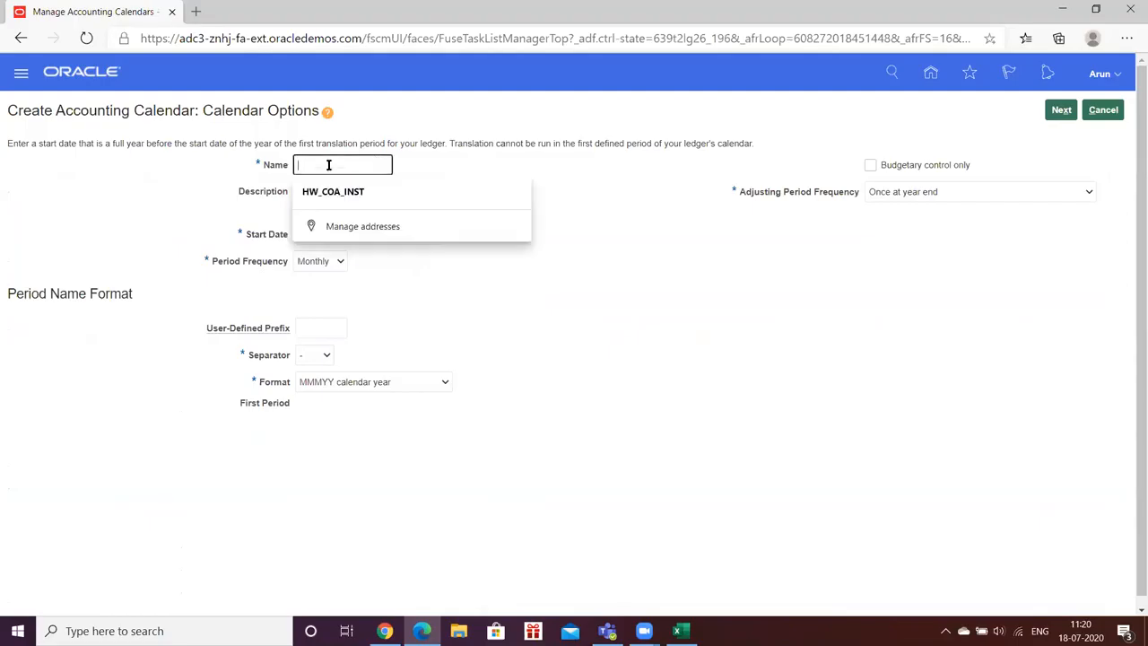
text(HW_Ca)
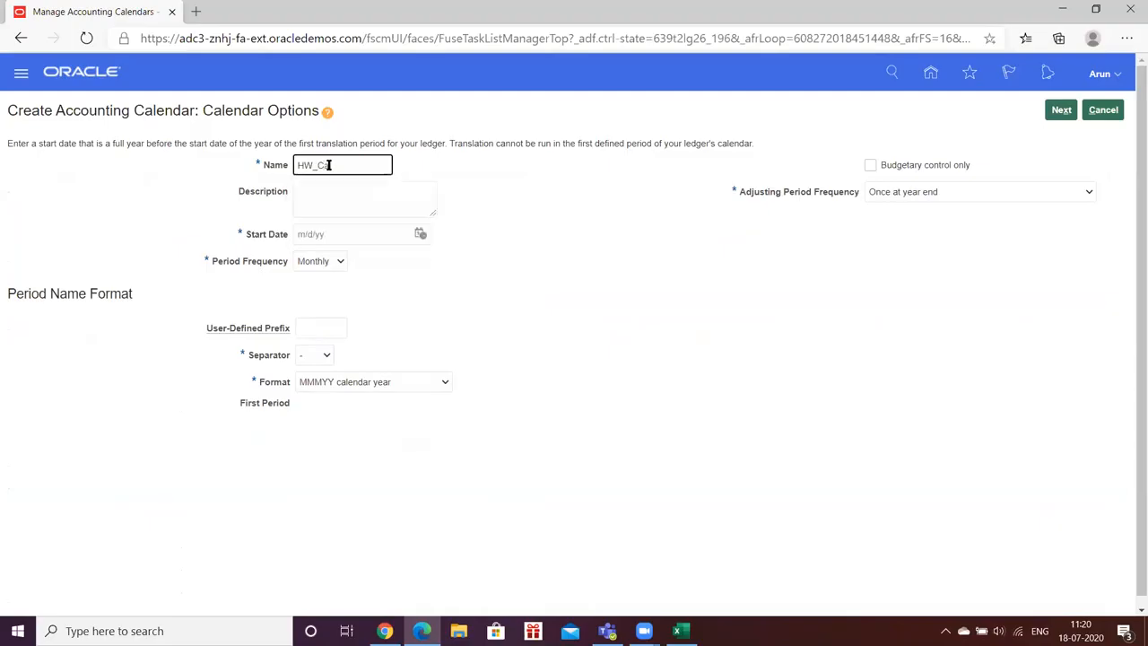
key(Tab)
text(HW_Cal)
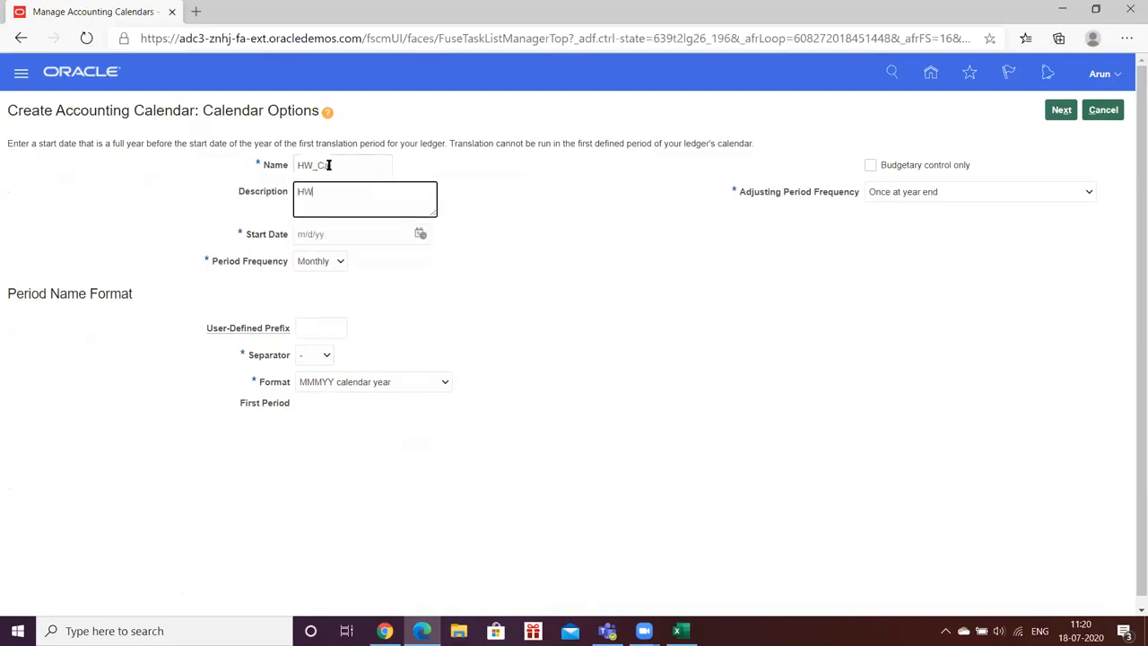
key(Tab)
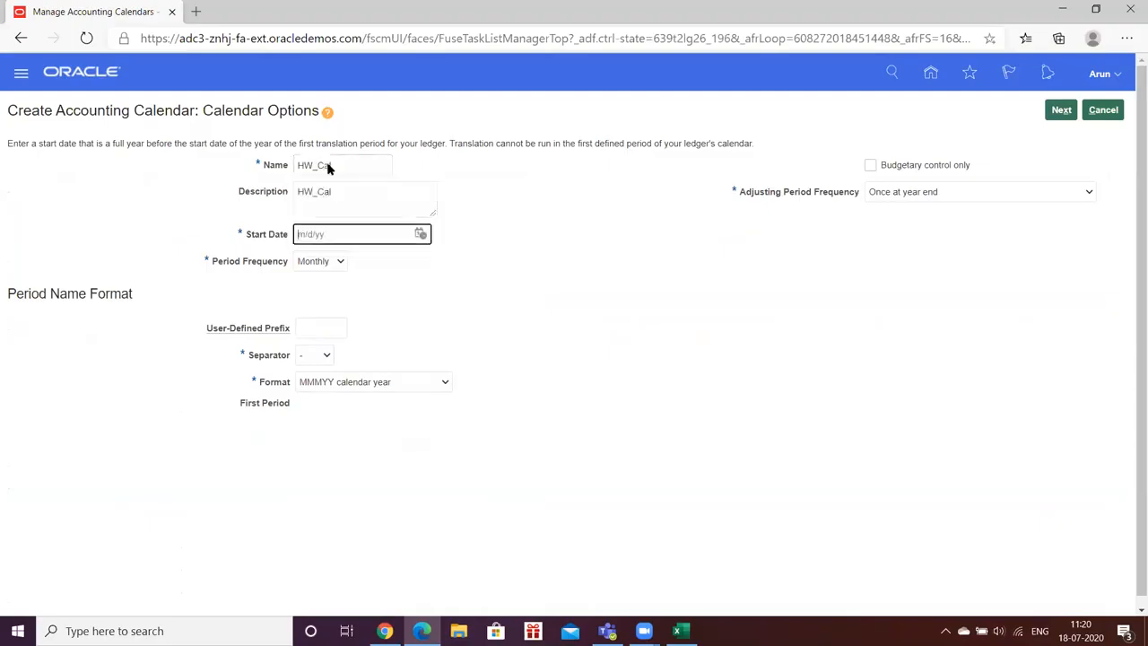
- Set the accounting calendar's start date to 1/1/20
click(421, 233)
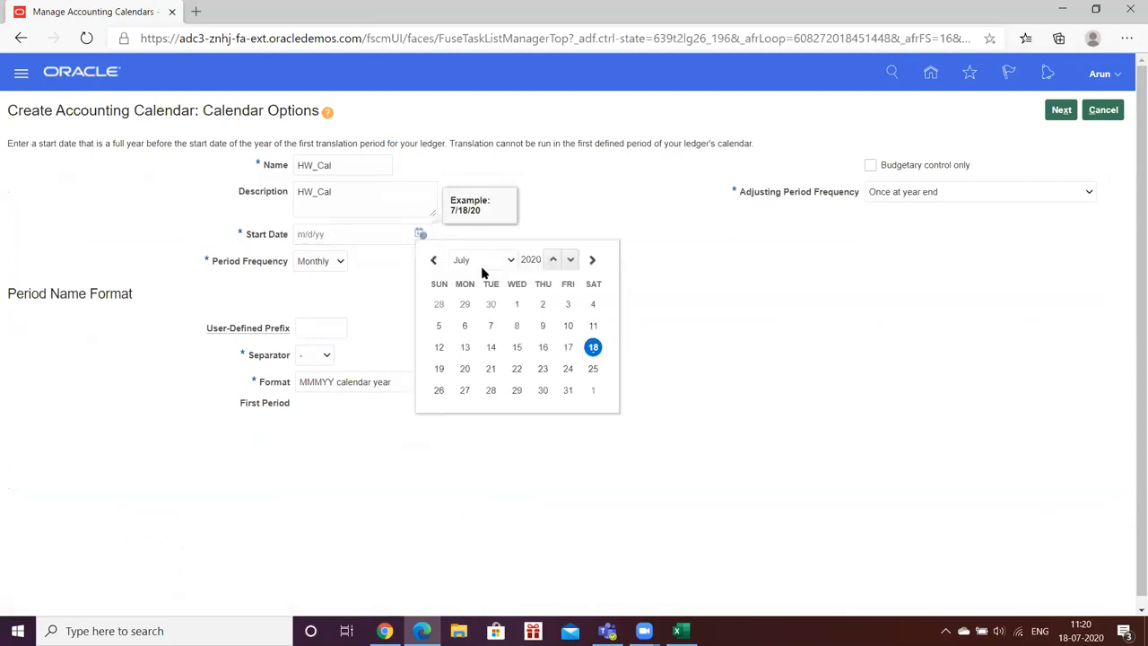
click(498, 259)
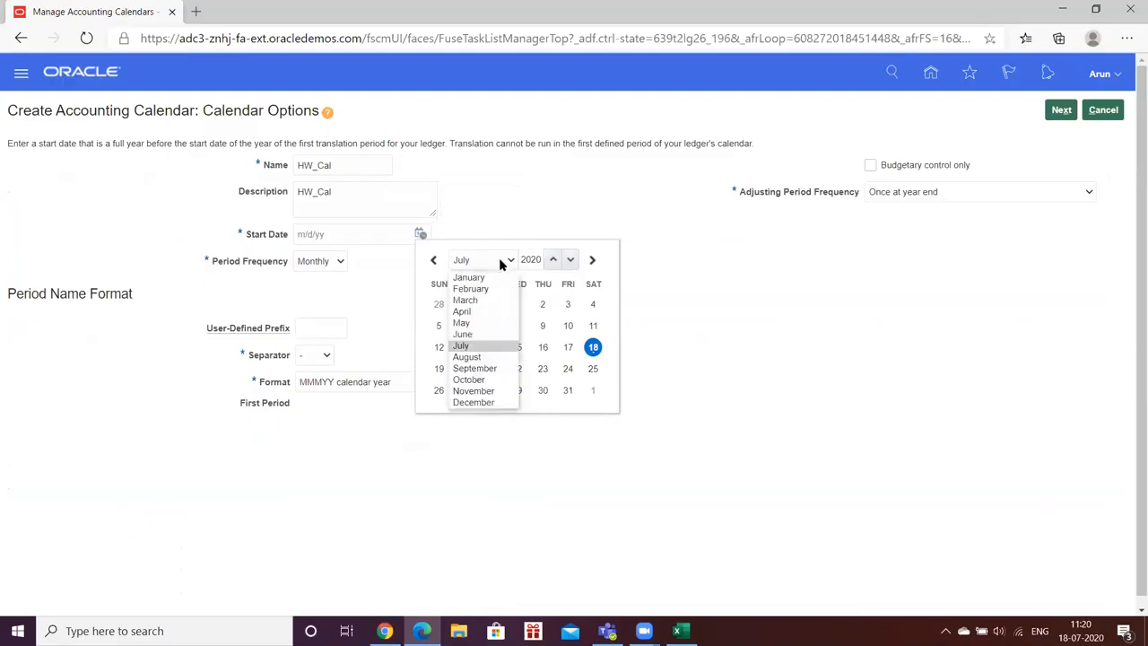
click(480, 278)
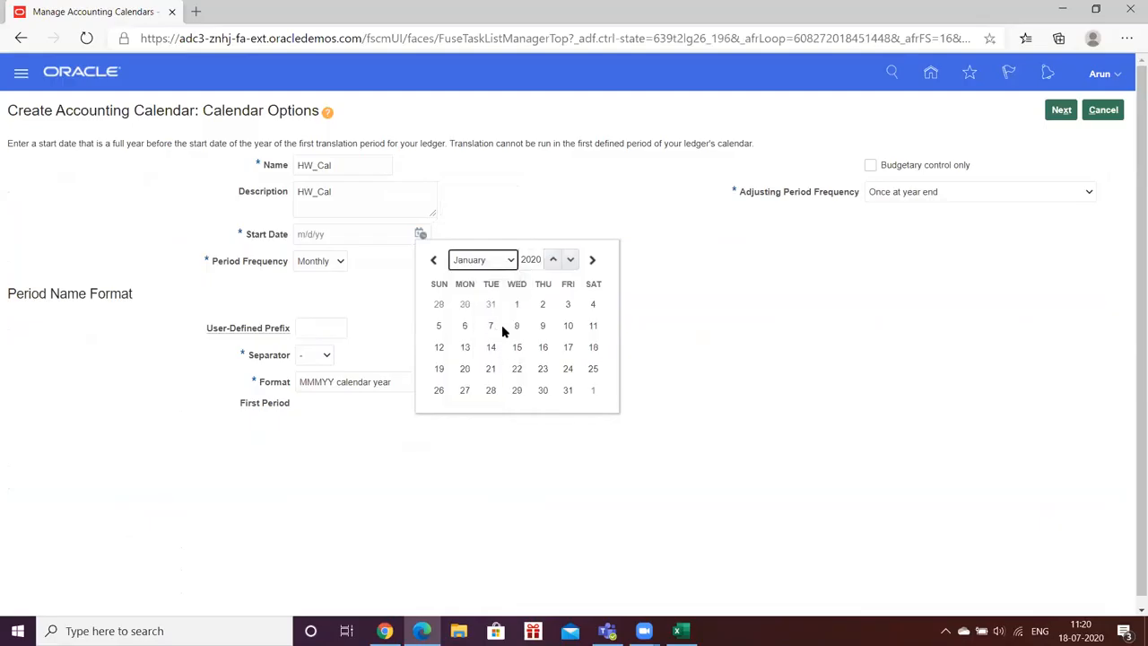
click(516, 305)
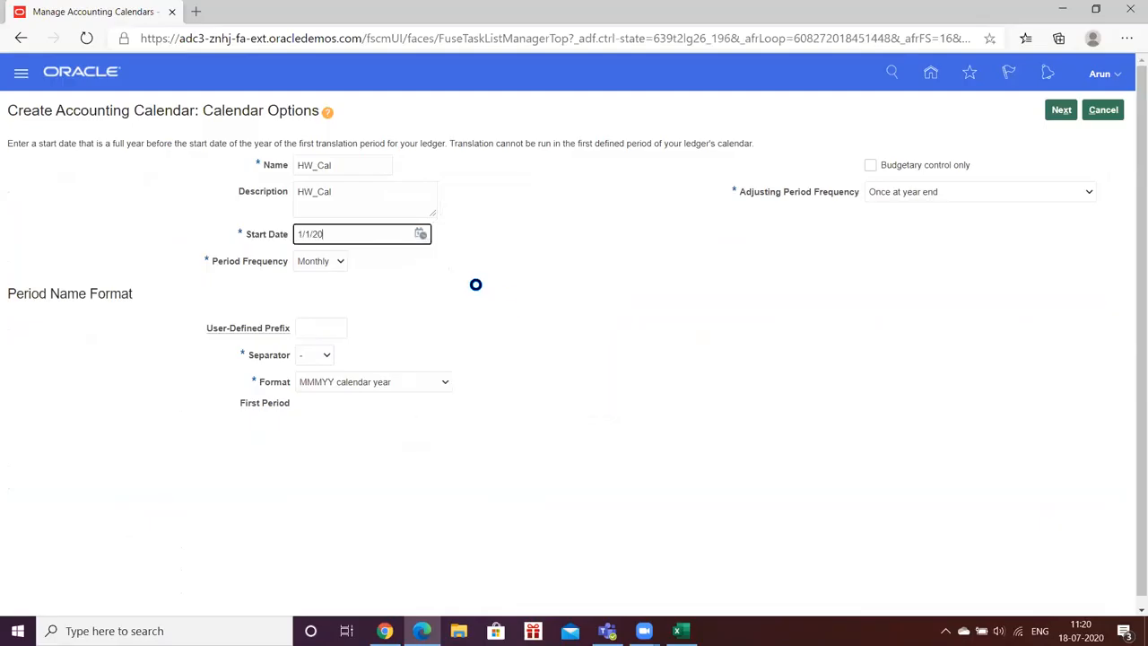
click(451, 272)
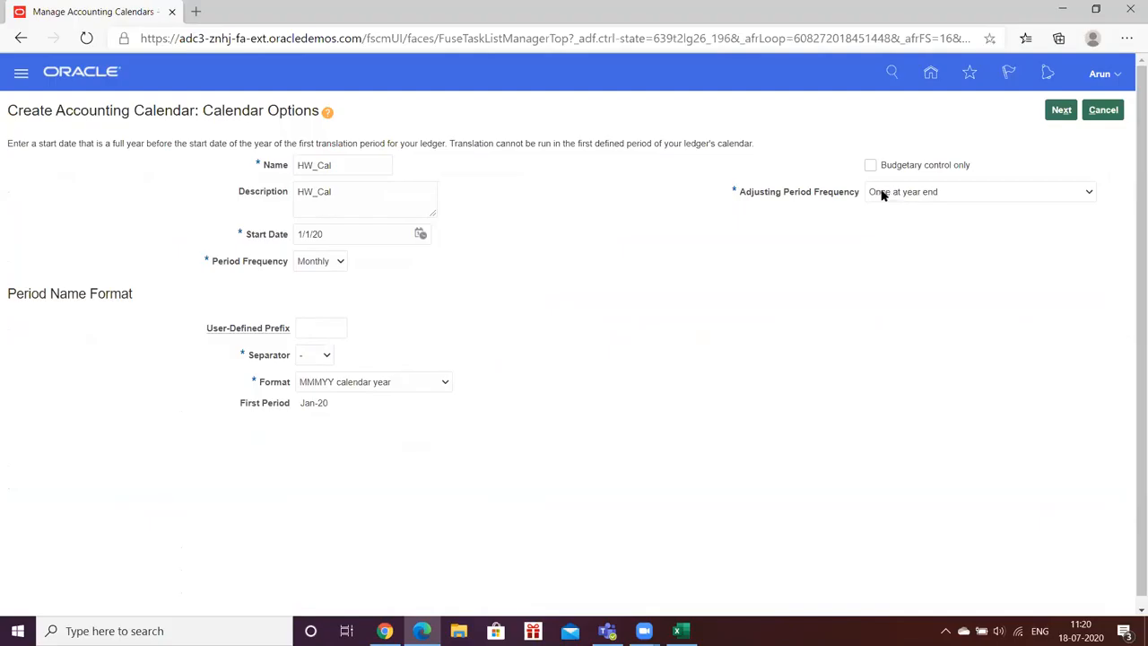
- Review the adjusting period frequency options, keep Once at year end, and continue to the calendar's period details
click(1082, 193)
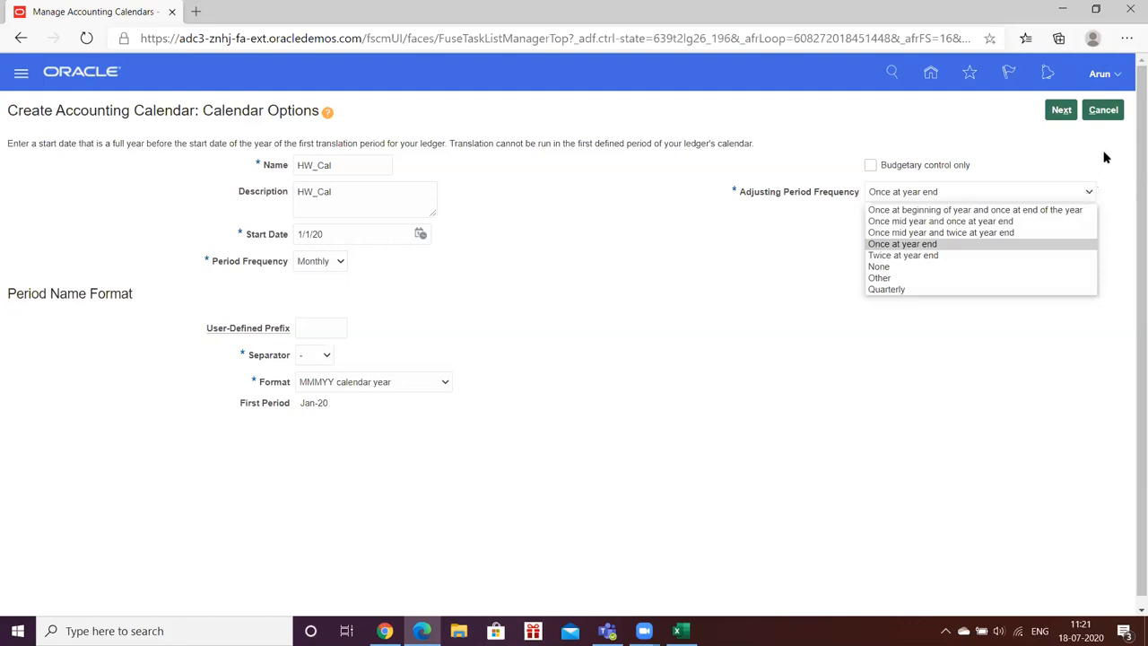
click(1104, 157)
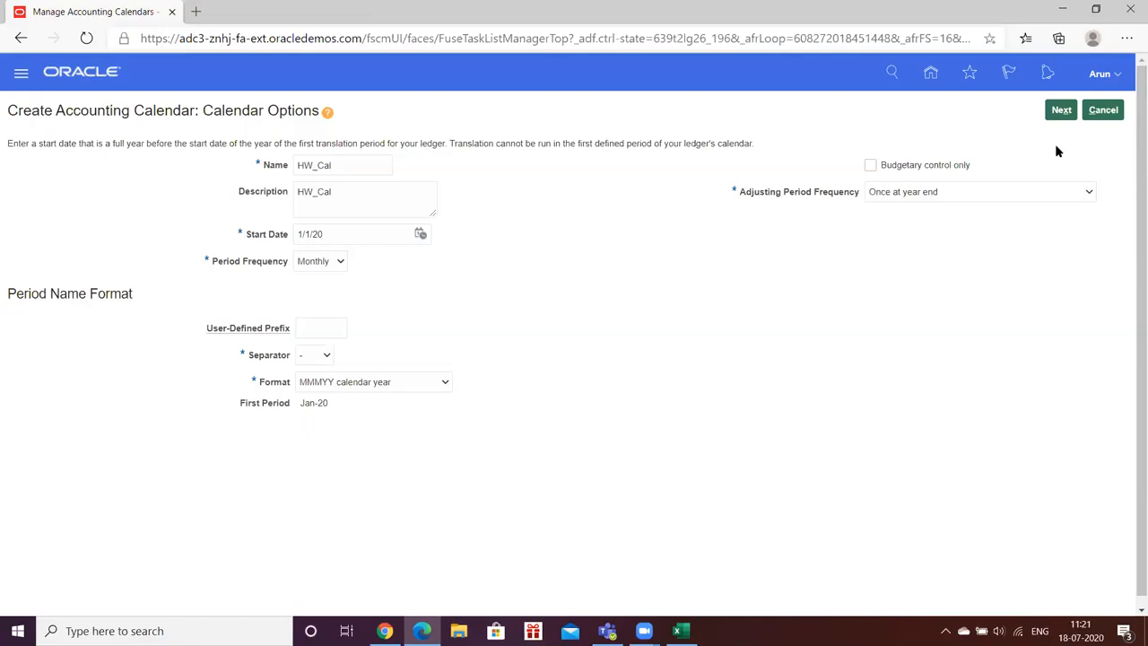
click(1060, 109)
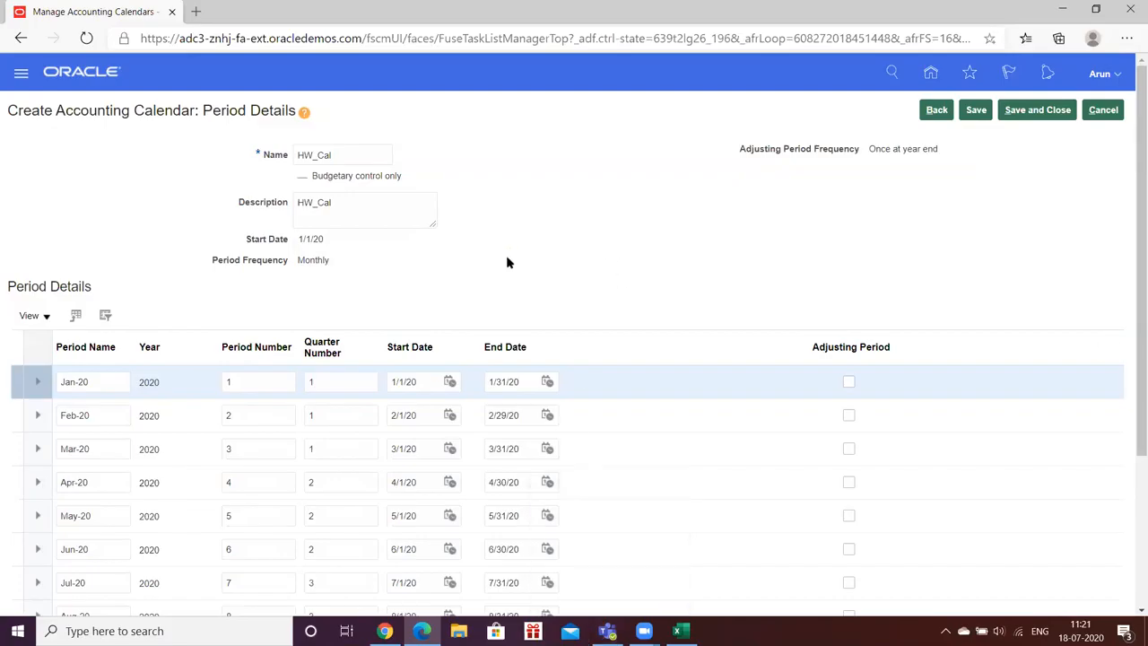
- Review the 2020 periods, including the year-end adjusting period, and save the HW_Cal accounting calendar
scroll(507, 260, down, 2)
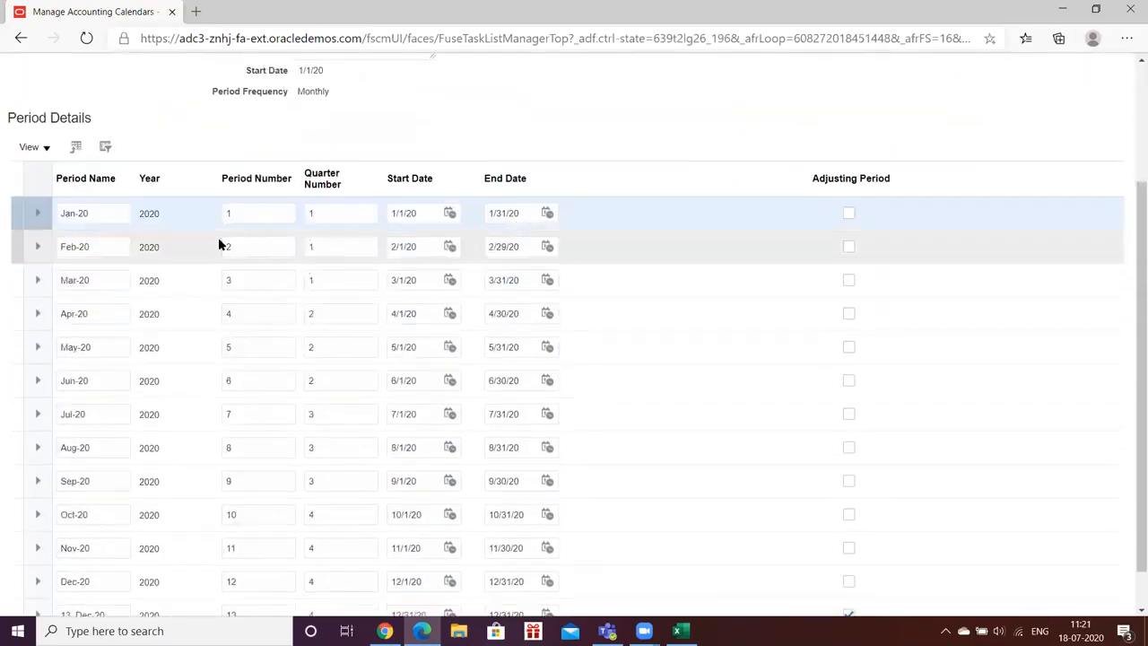
scroll(215, 247, down, 1)
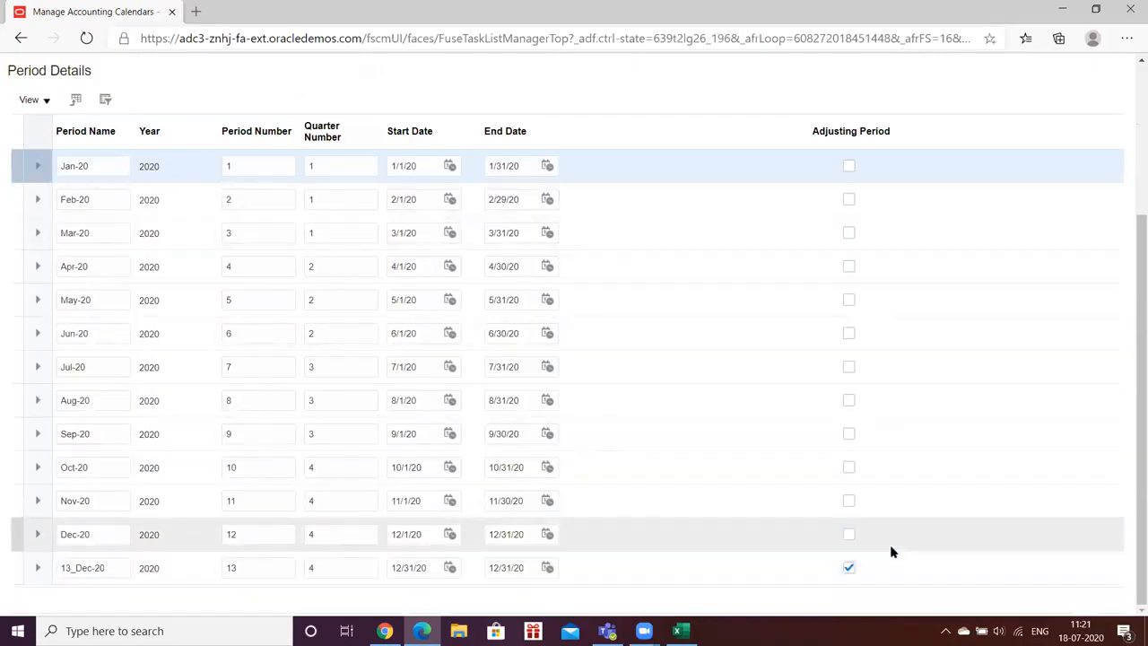
scroll(625, 447, up, 3)
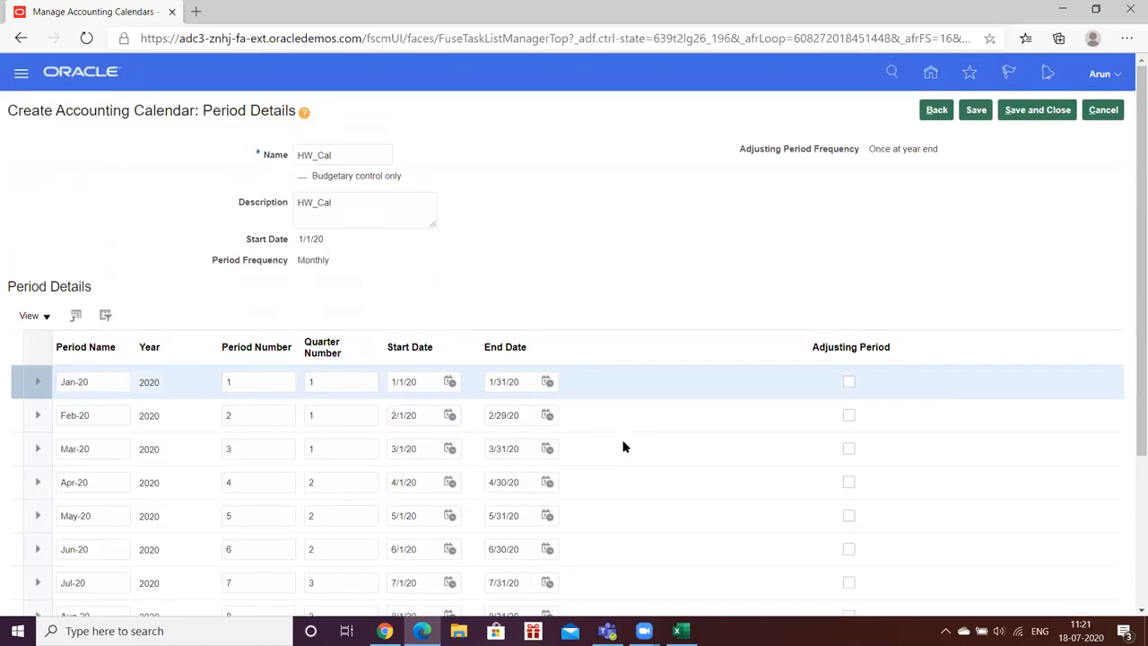
click(982, 111)
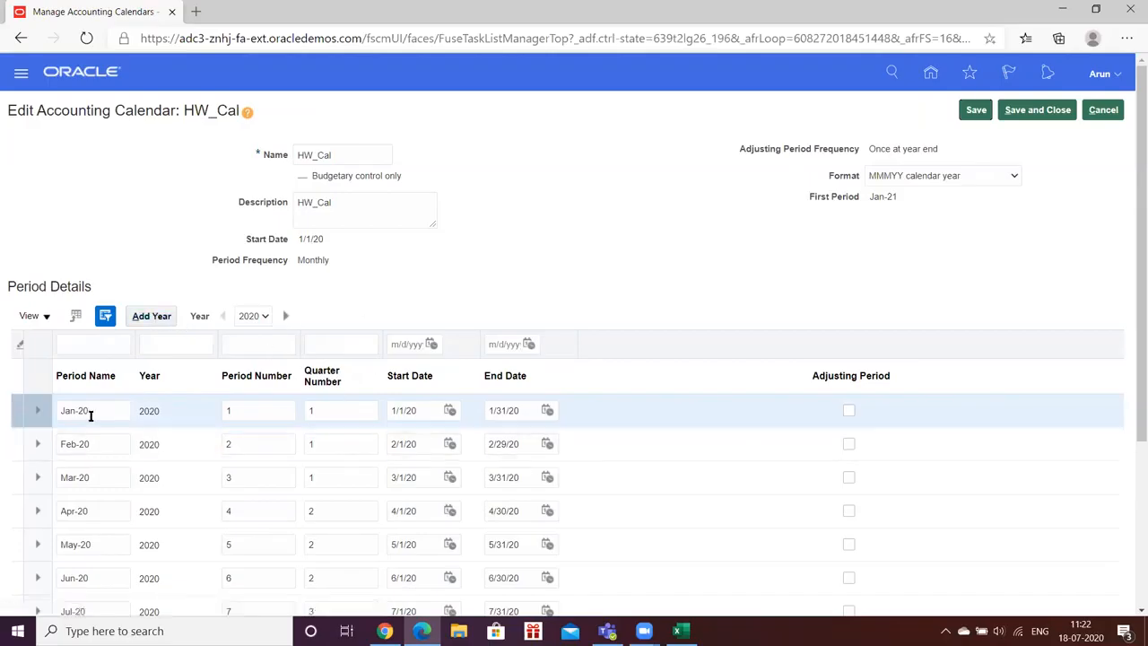
- Add the year 2021 to the HW_Cal calendar, save and close it, and leave Manage Accounting Calendars
click(149, 316)
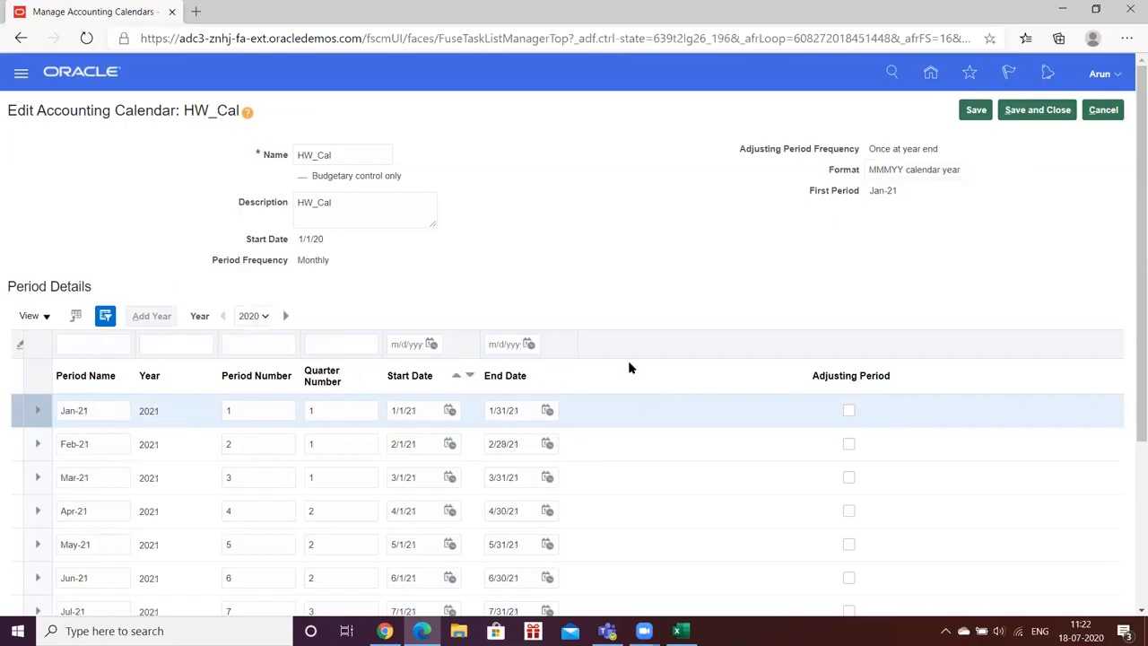
click(976, 115)
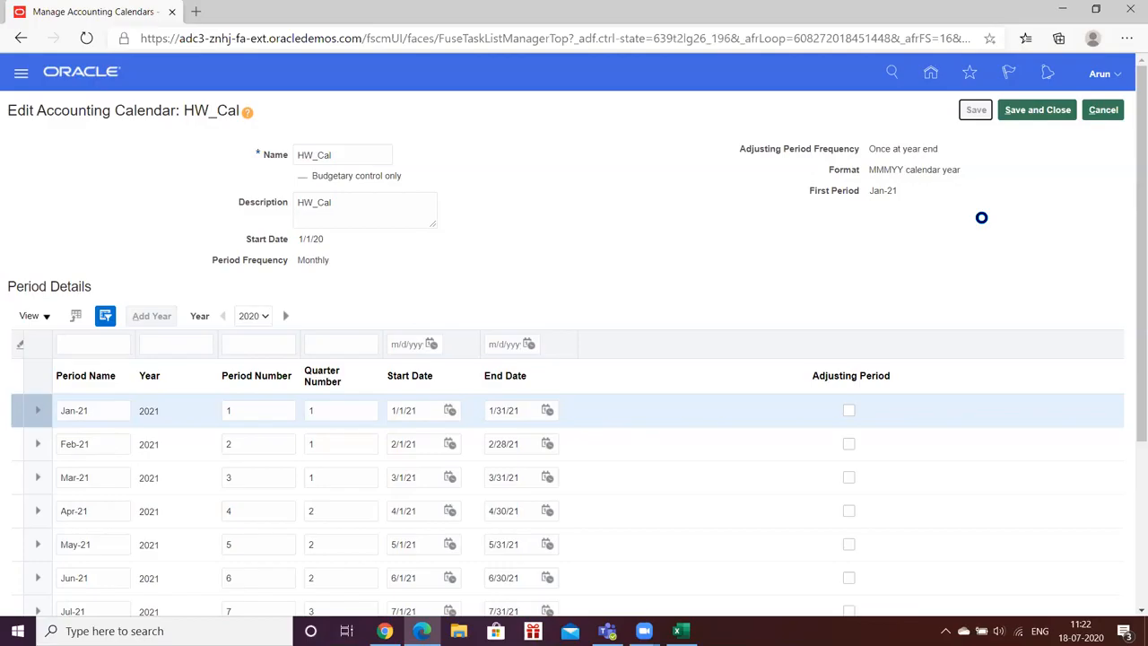
scroll(1129, 274, down, 3)
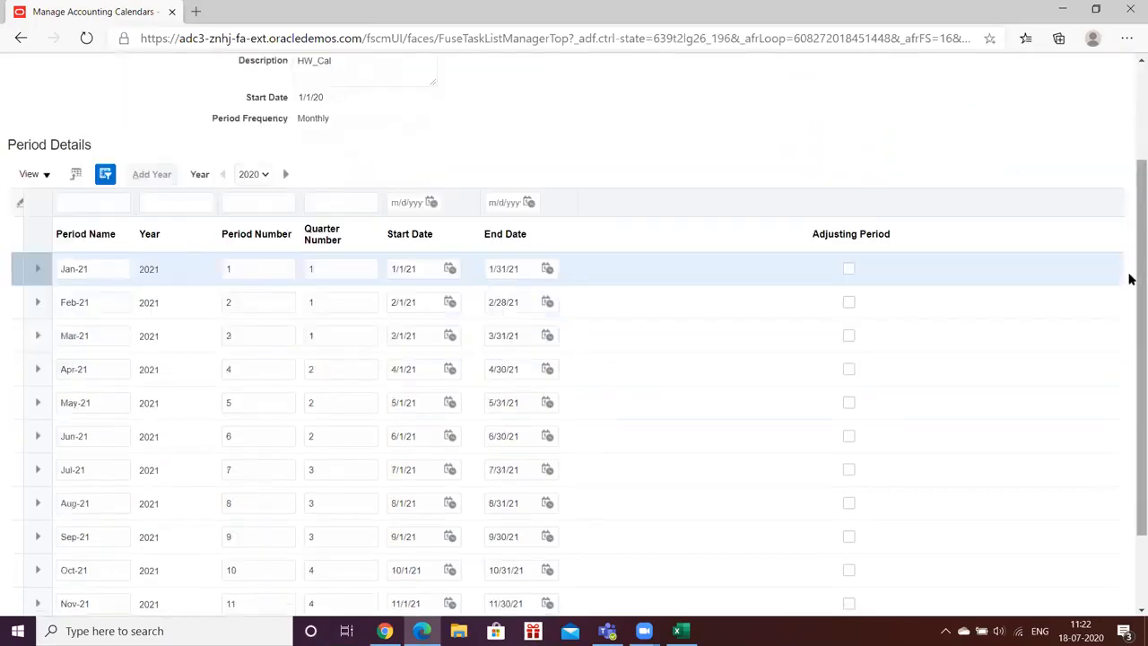
scroll(1129, 278, up, 3)
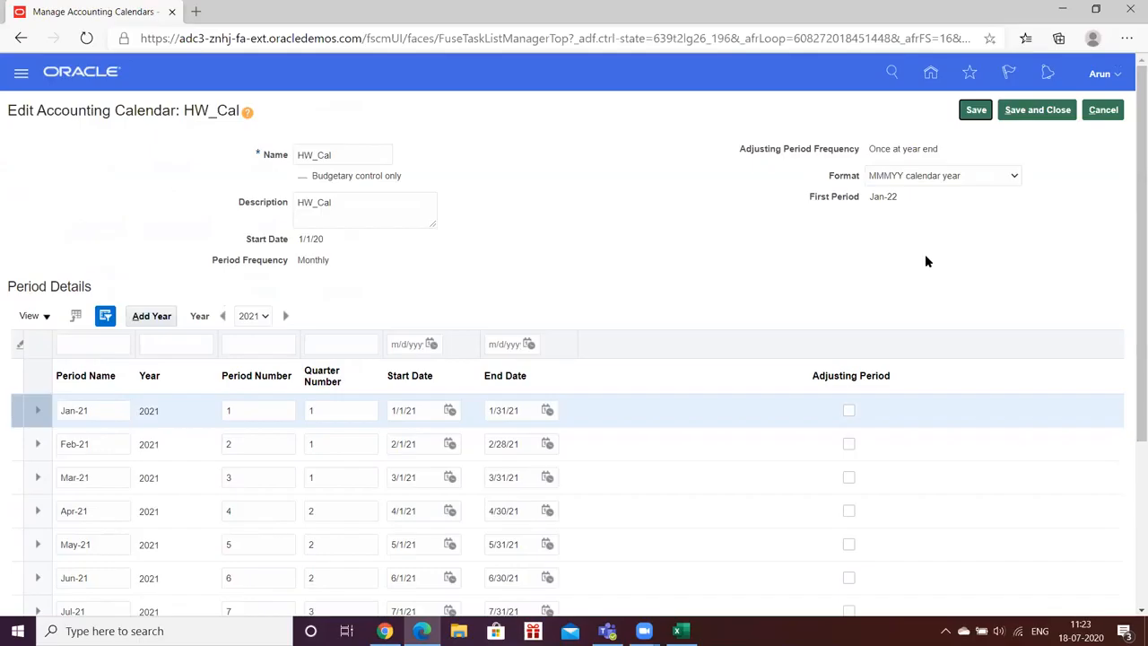
click(1037, 110)
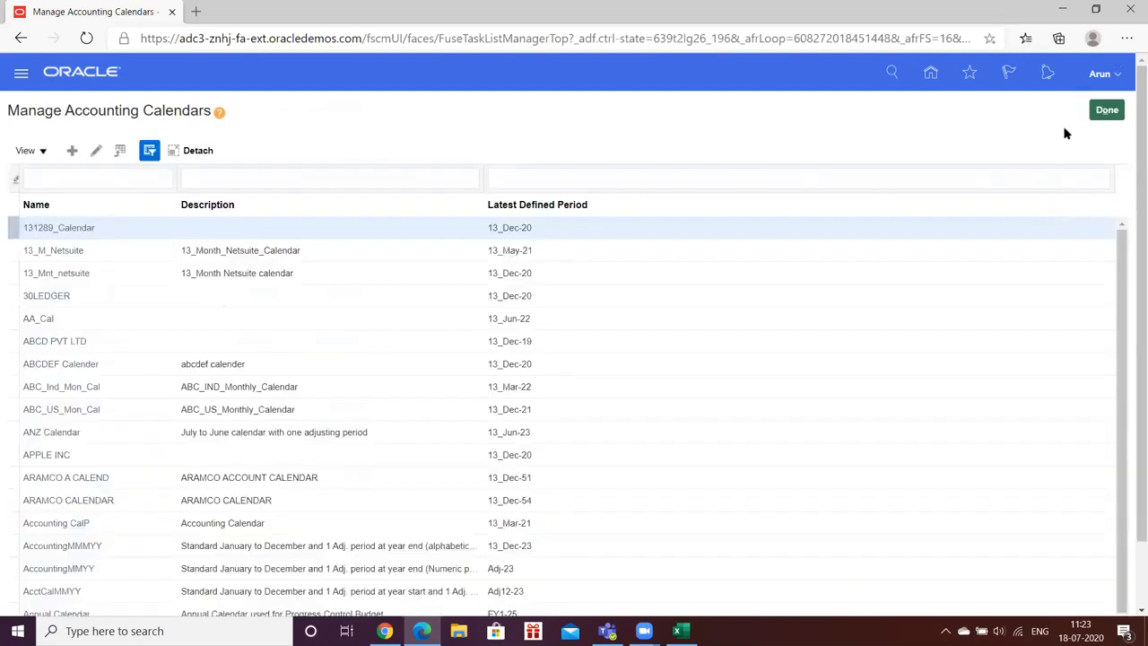
click(1105, 110)
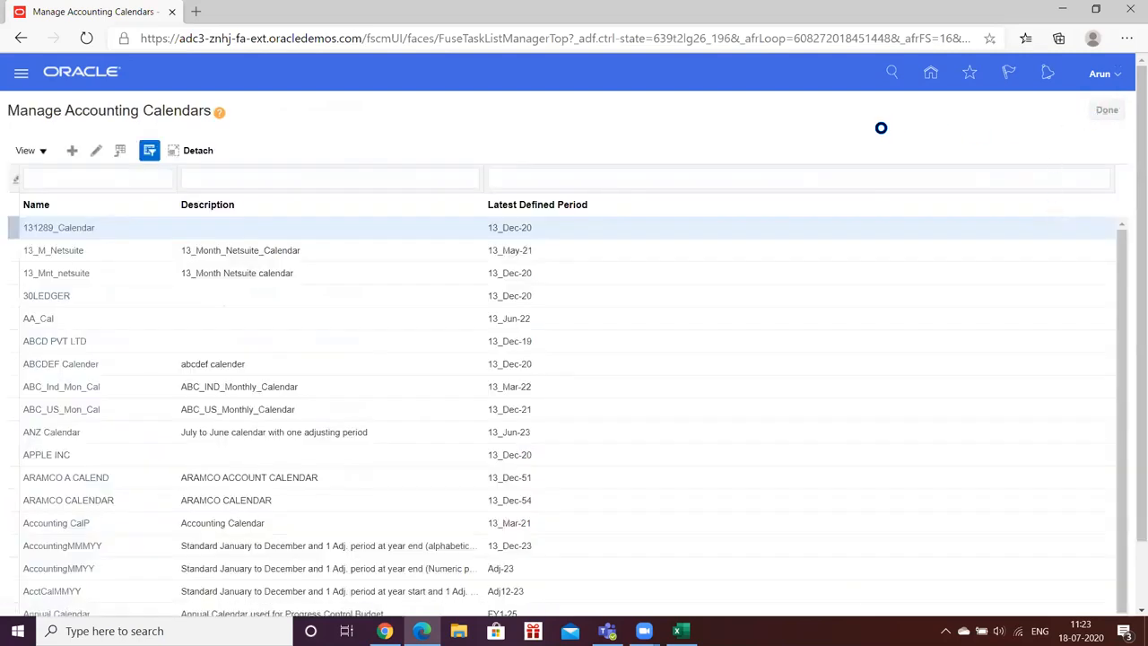
- Check the next setup task in the Task_Fusion workbook, then return to the HW Implementation project and expand Define Ledgers
click(680, 630)
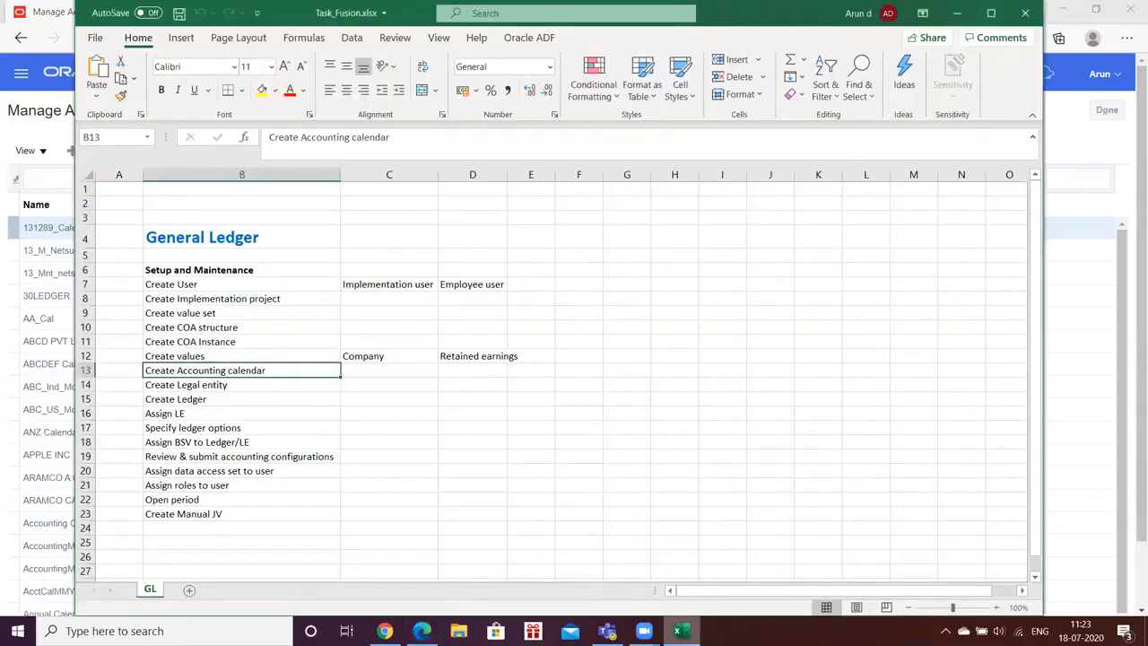
click(680, 630)
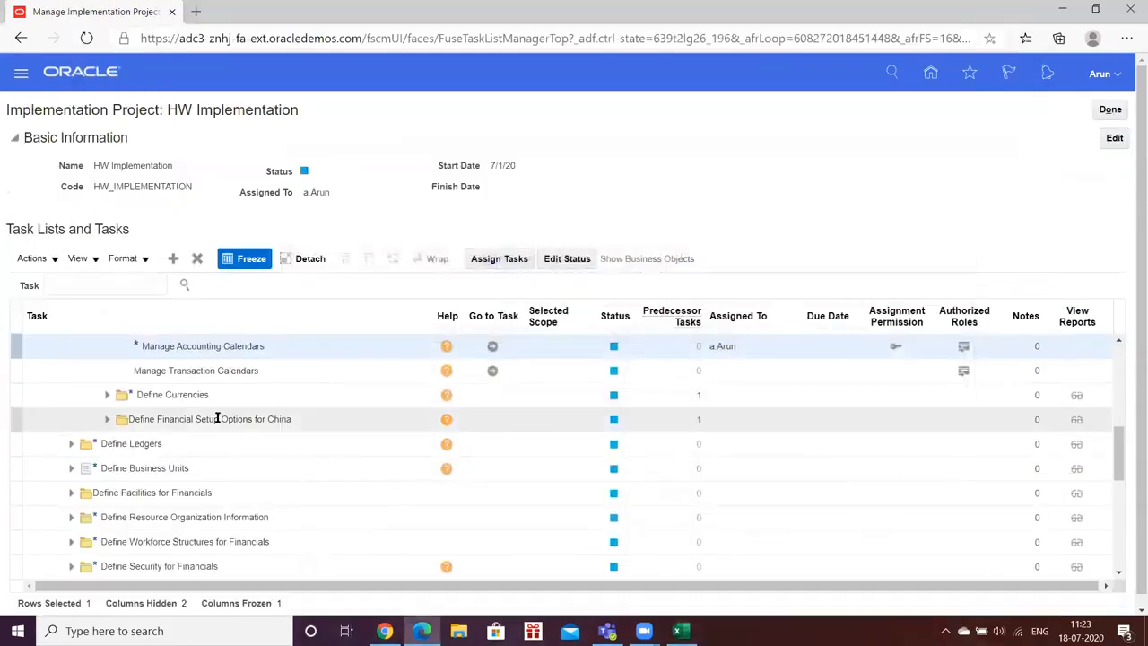
click(71, 447)
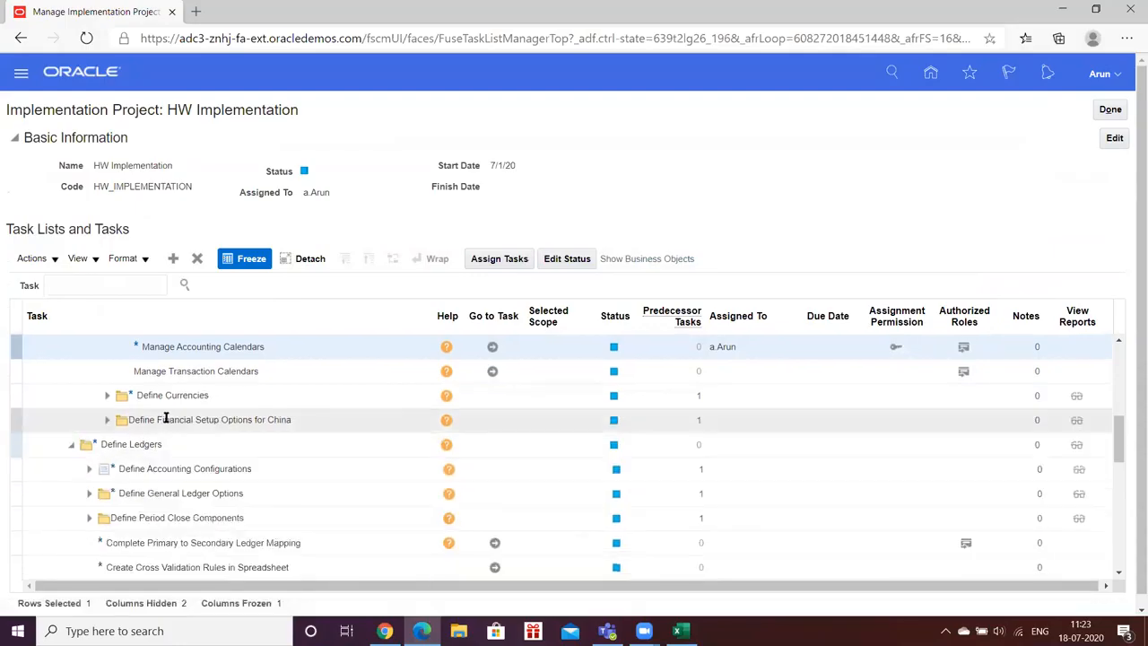
- Search the implementation project's tasks for %legal%entity% and open the Manage Legal Entity result in its task list
click(79, 285)
text(%)
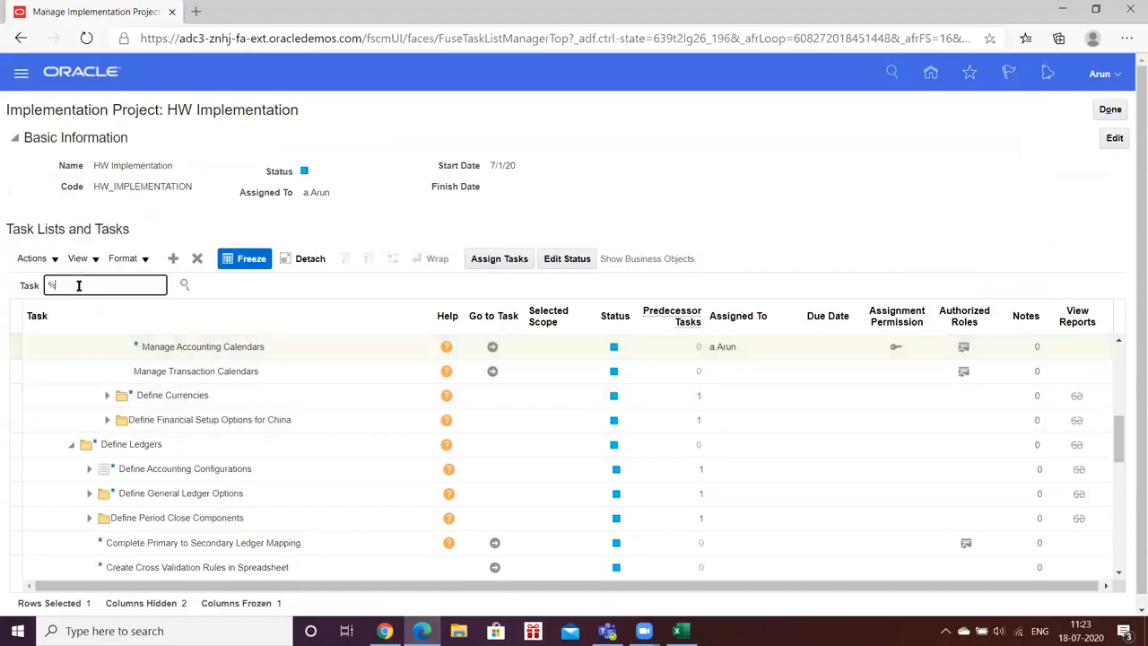
text(legal entity%)
key(Return)
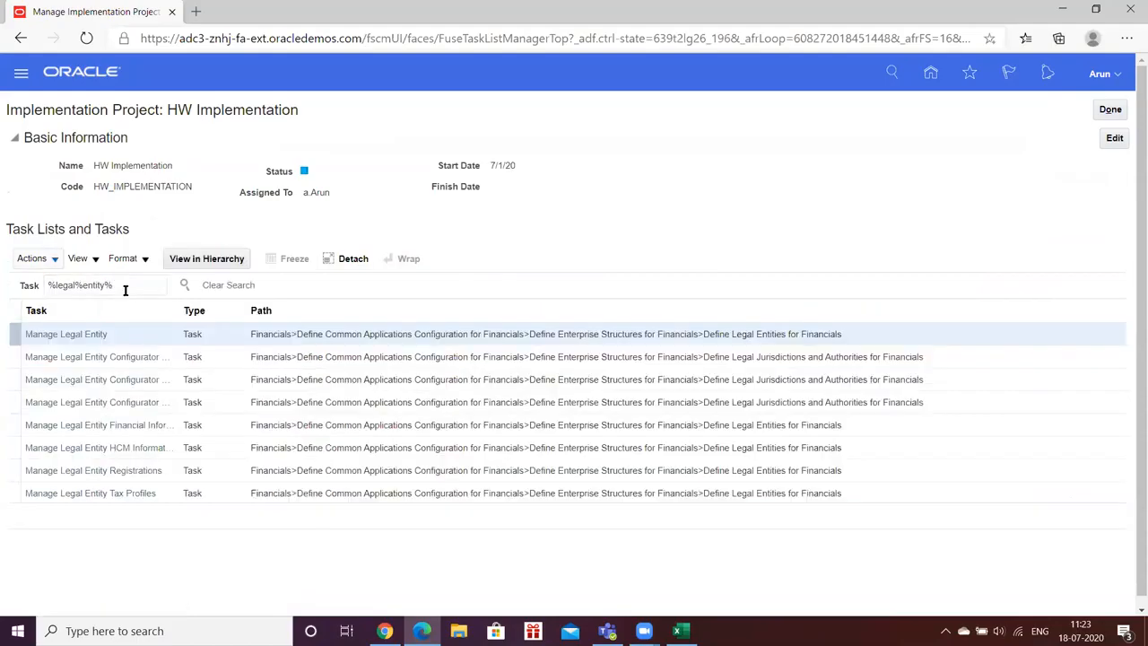
click(79, 338)
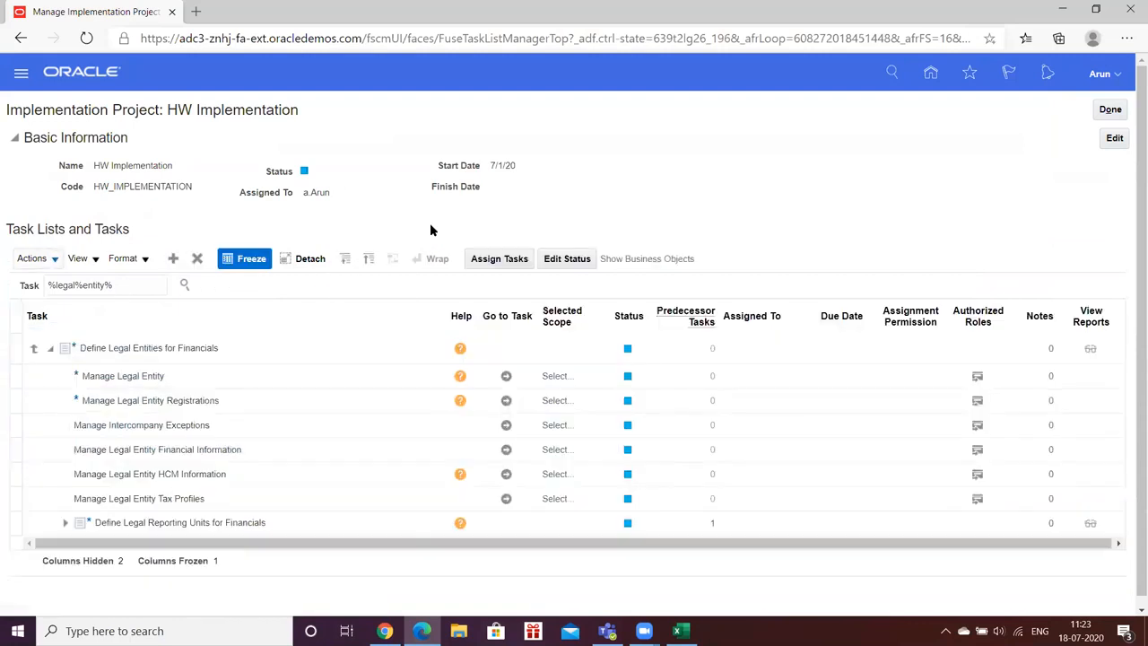
- Go to the Manage Legal Entity task with the scope Create New and start creating a legal entity
click(505, 378)
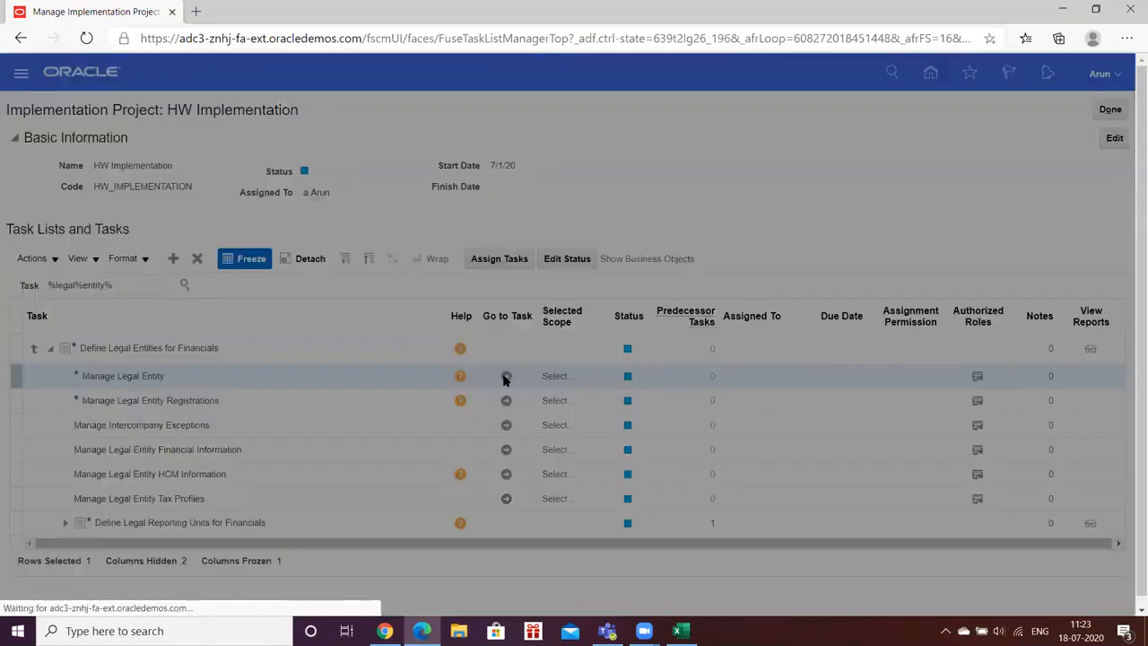
click(504, 361)
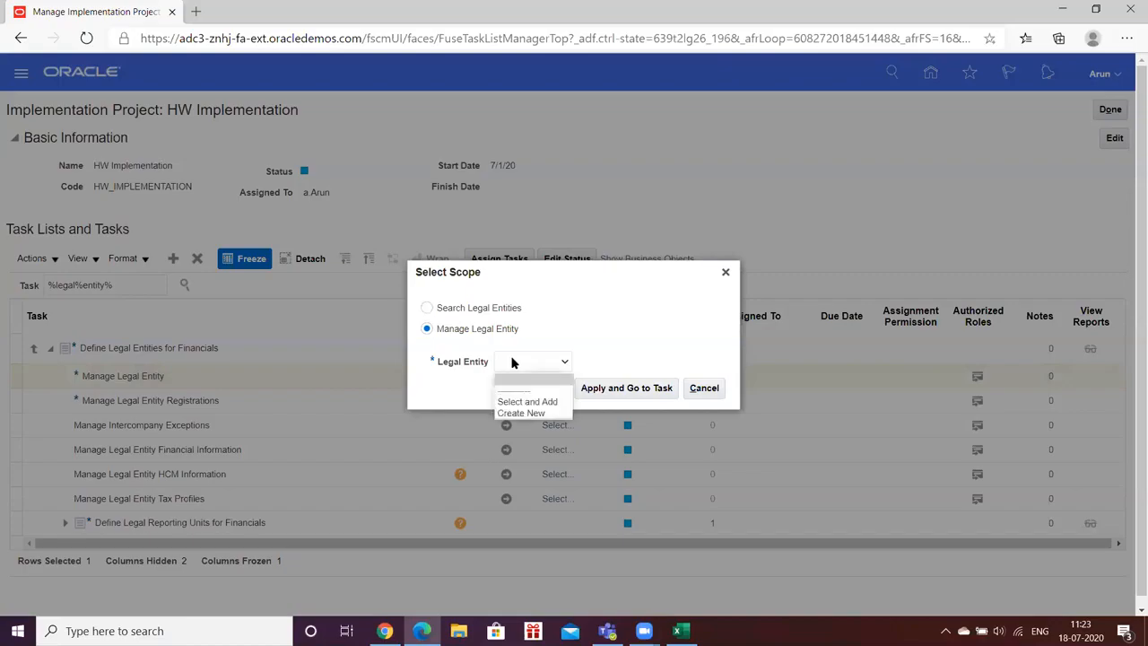
click(525, 413)
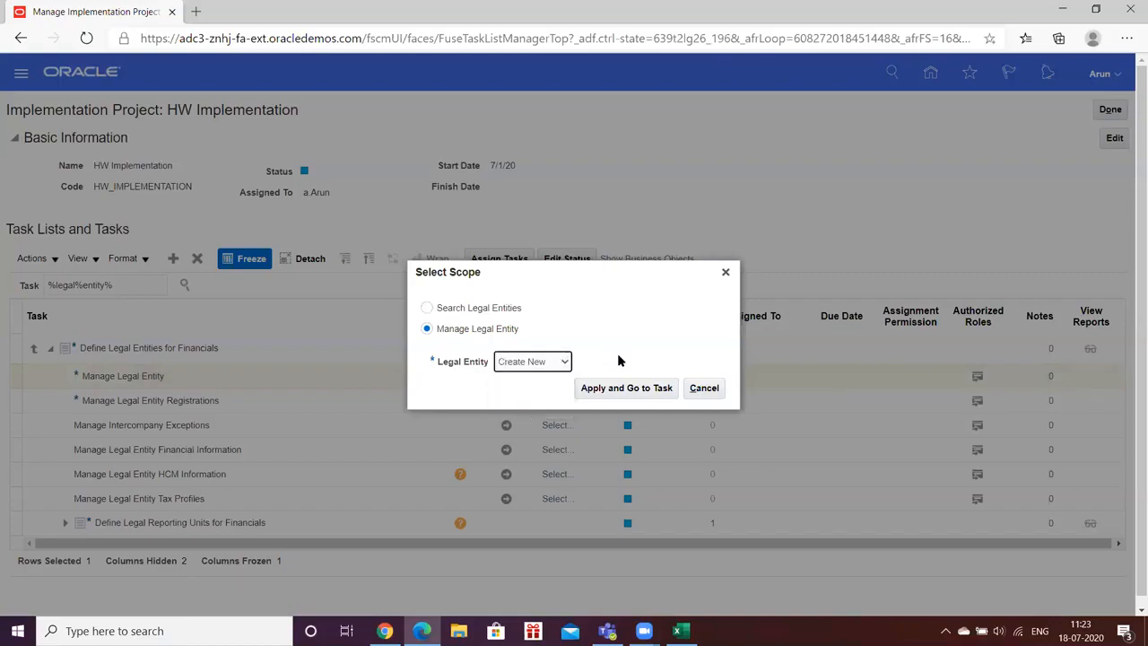
click(612, 388)
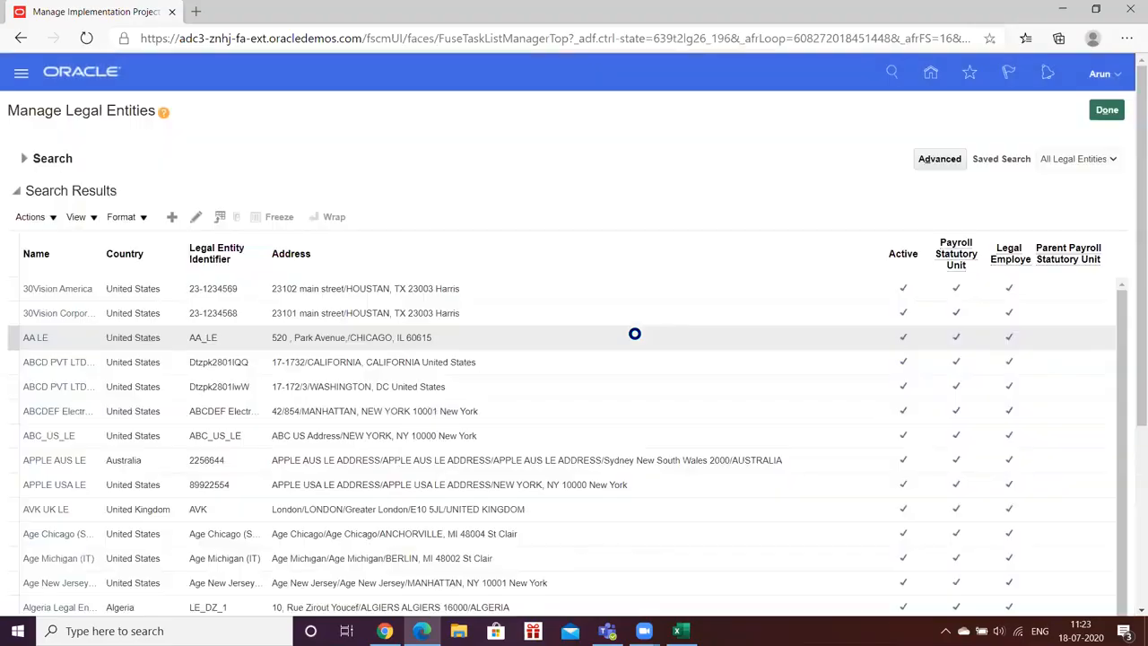
click(171, 217)
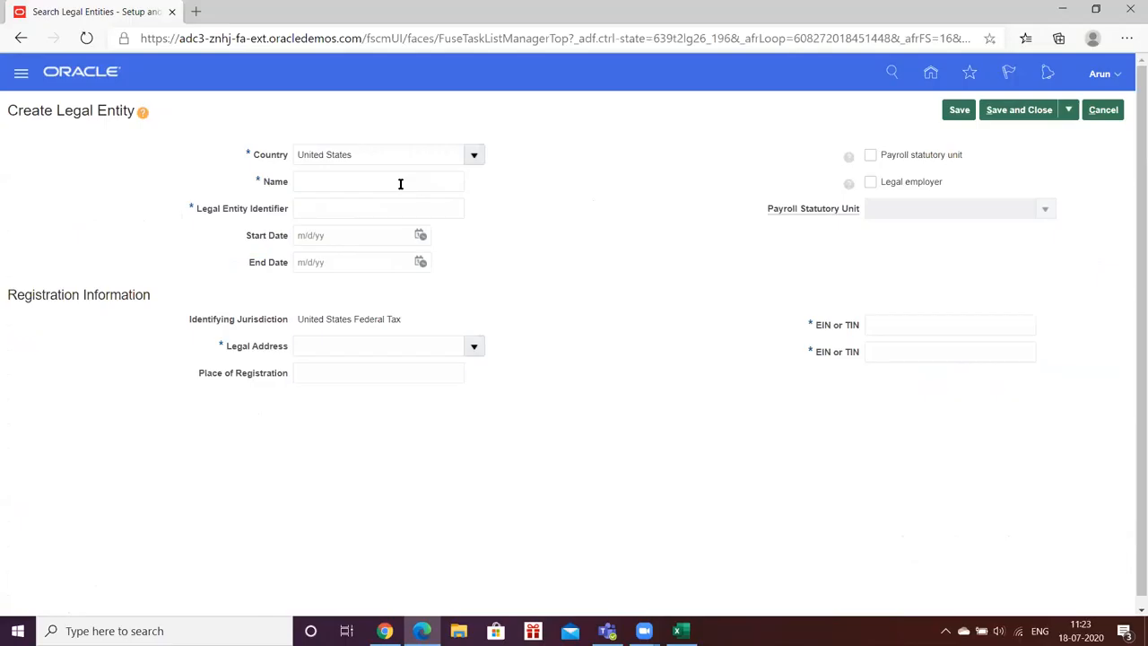
- Name the legal entity HW_LE and set its legal entity identifier to 8928
click(400, 183)
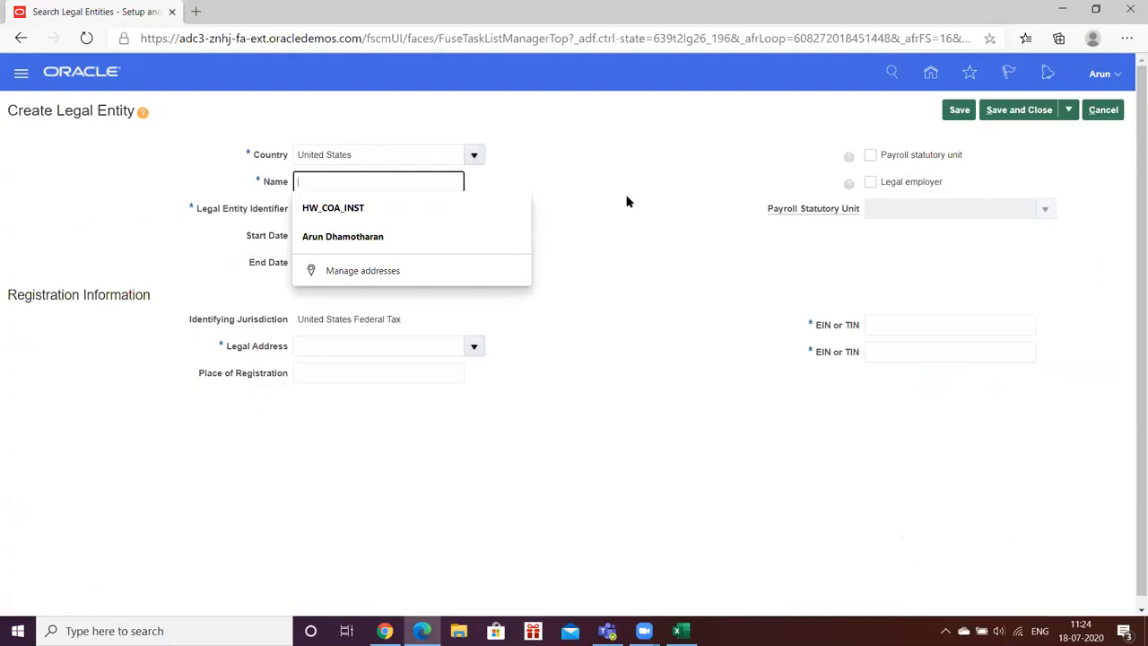
text(HW_LE)
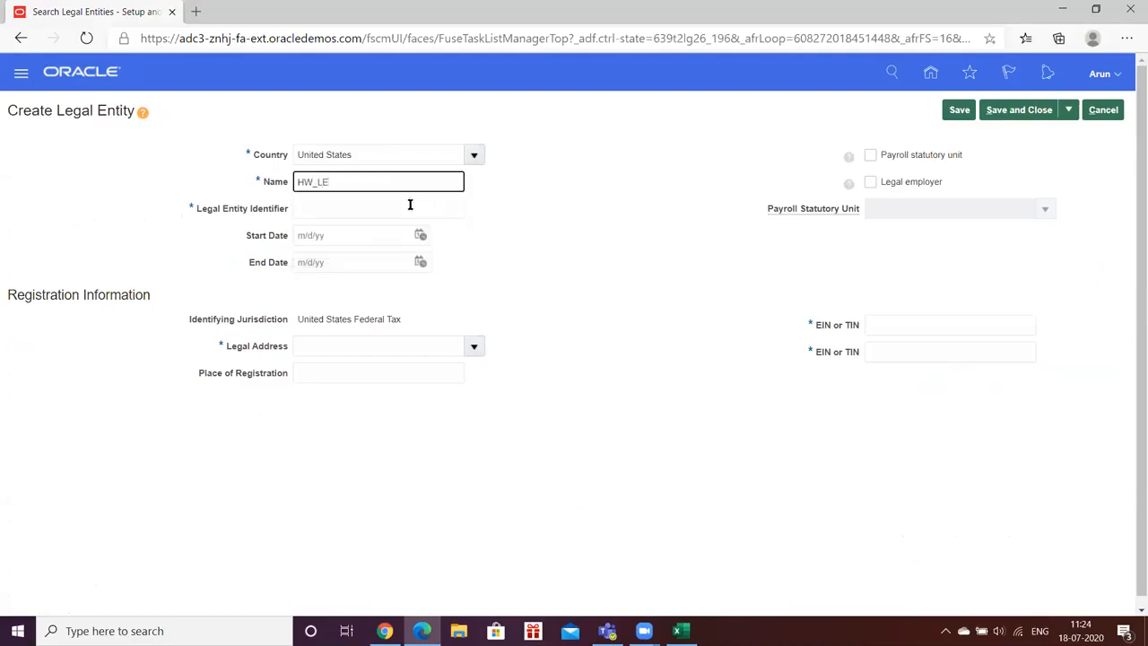
click(355, 208)
text(8928)
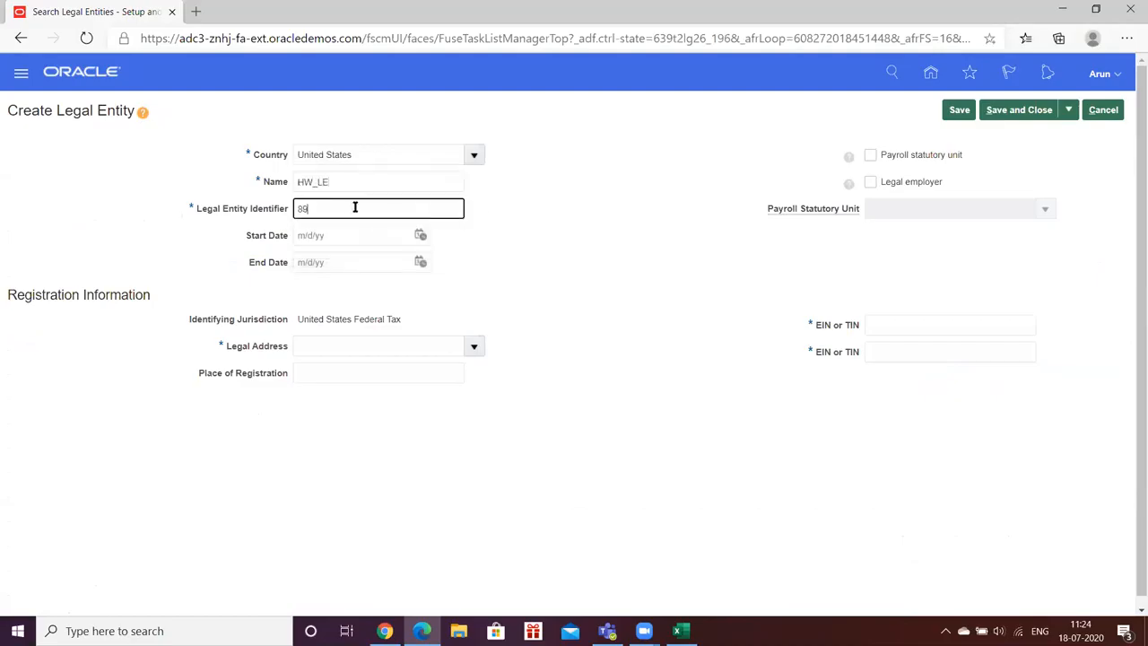
key(Tab)
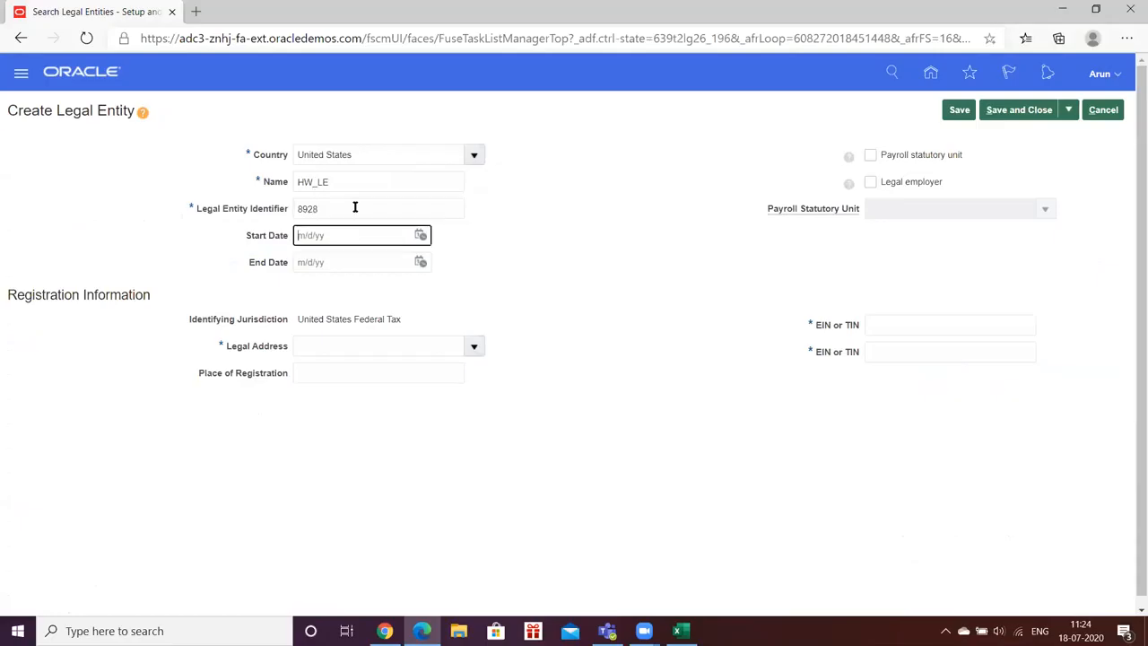
- Set the legal entity's start date to 1/1/20
click(419, 235)
click(475, 261)
click(470, 278)
click(516, 306)
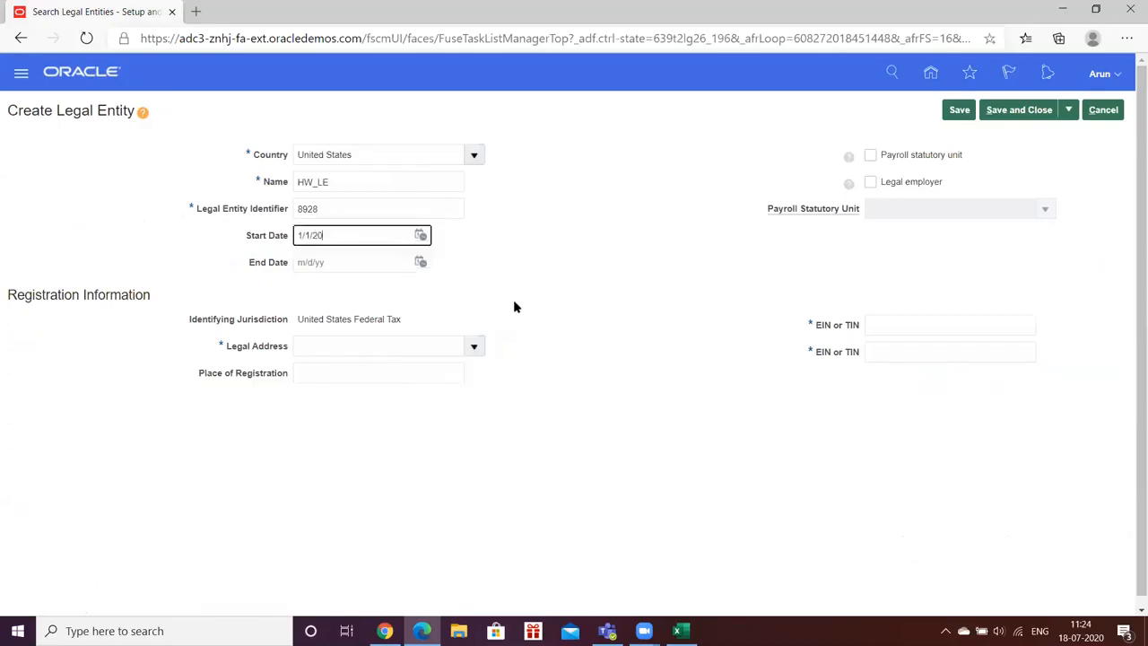
- Choose the second listed address as the legal address and mark the entity as a payroll statutory unit and legal employer
click(473, 346)
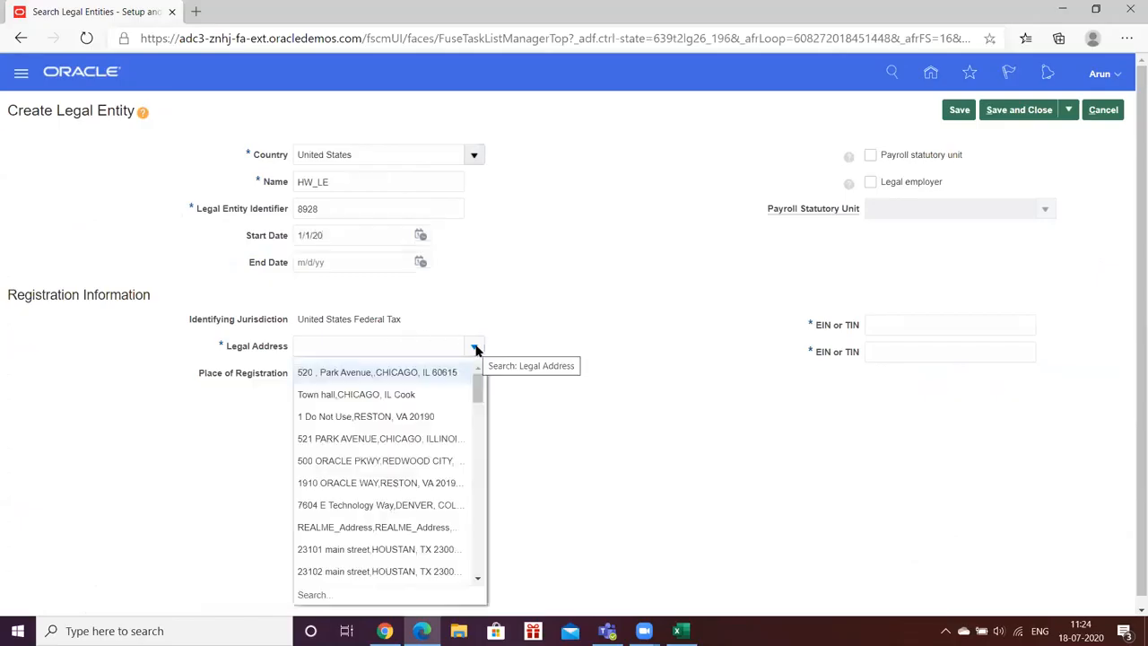
click(314, 394)
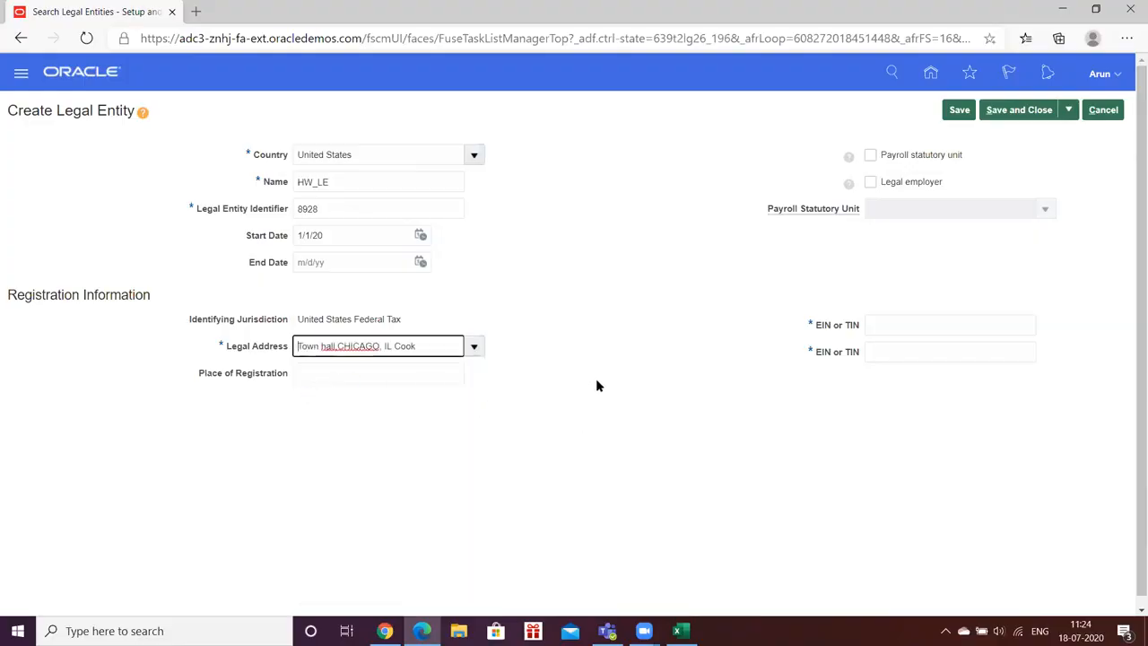
click(699, 240)
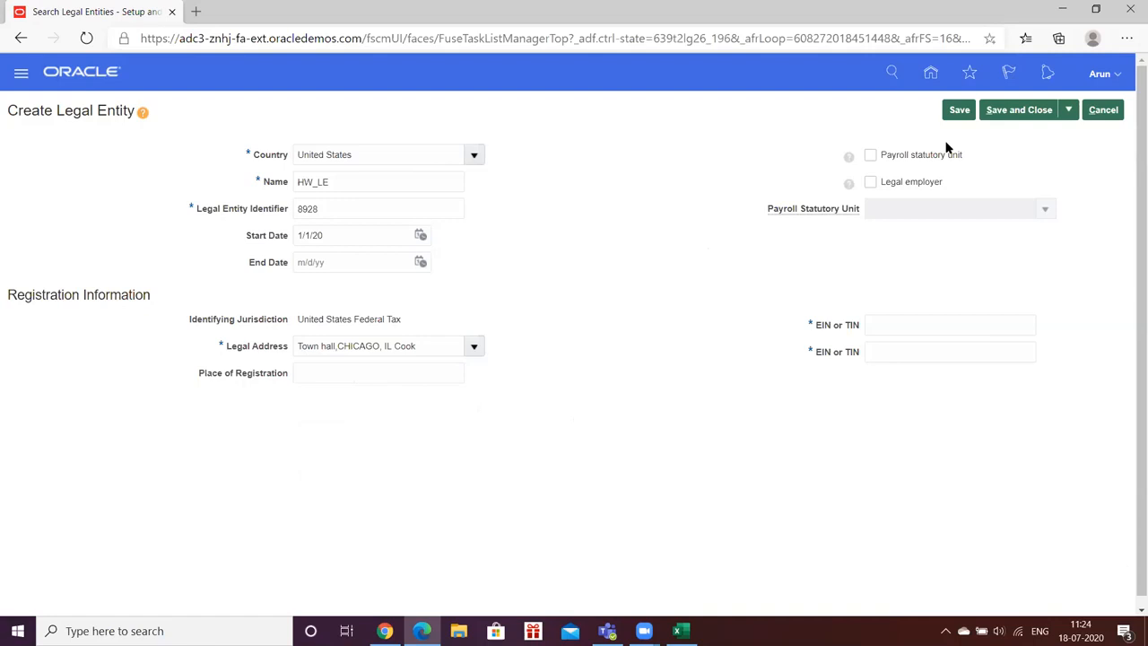
click(870, 155)
click(869, 182)
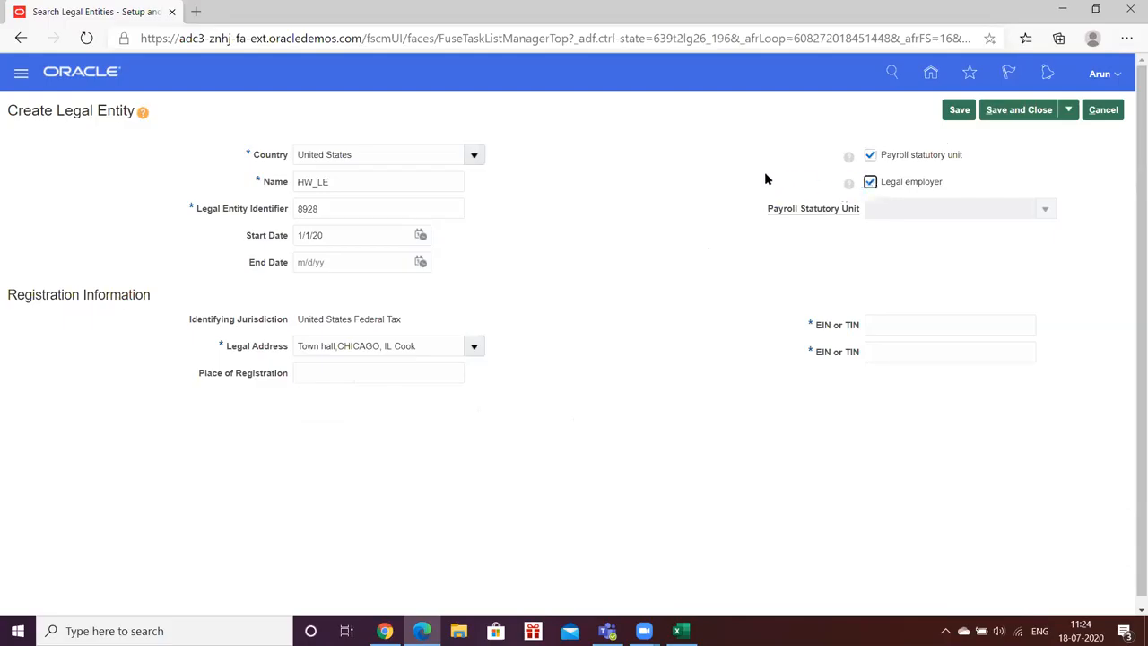